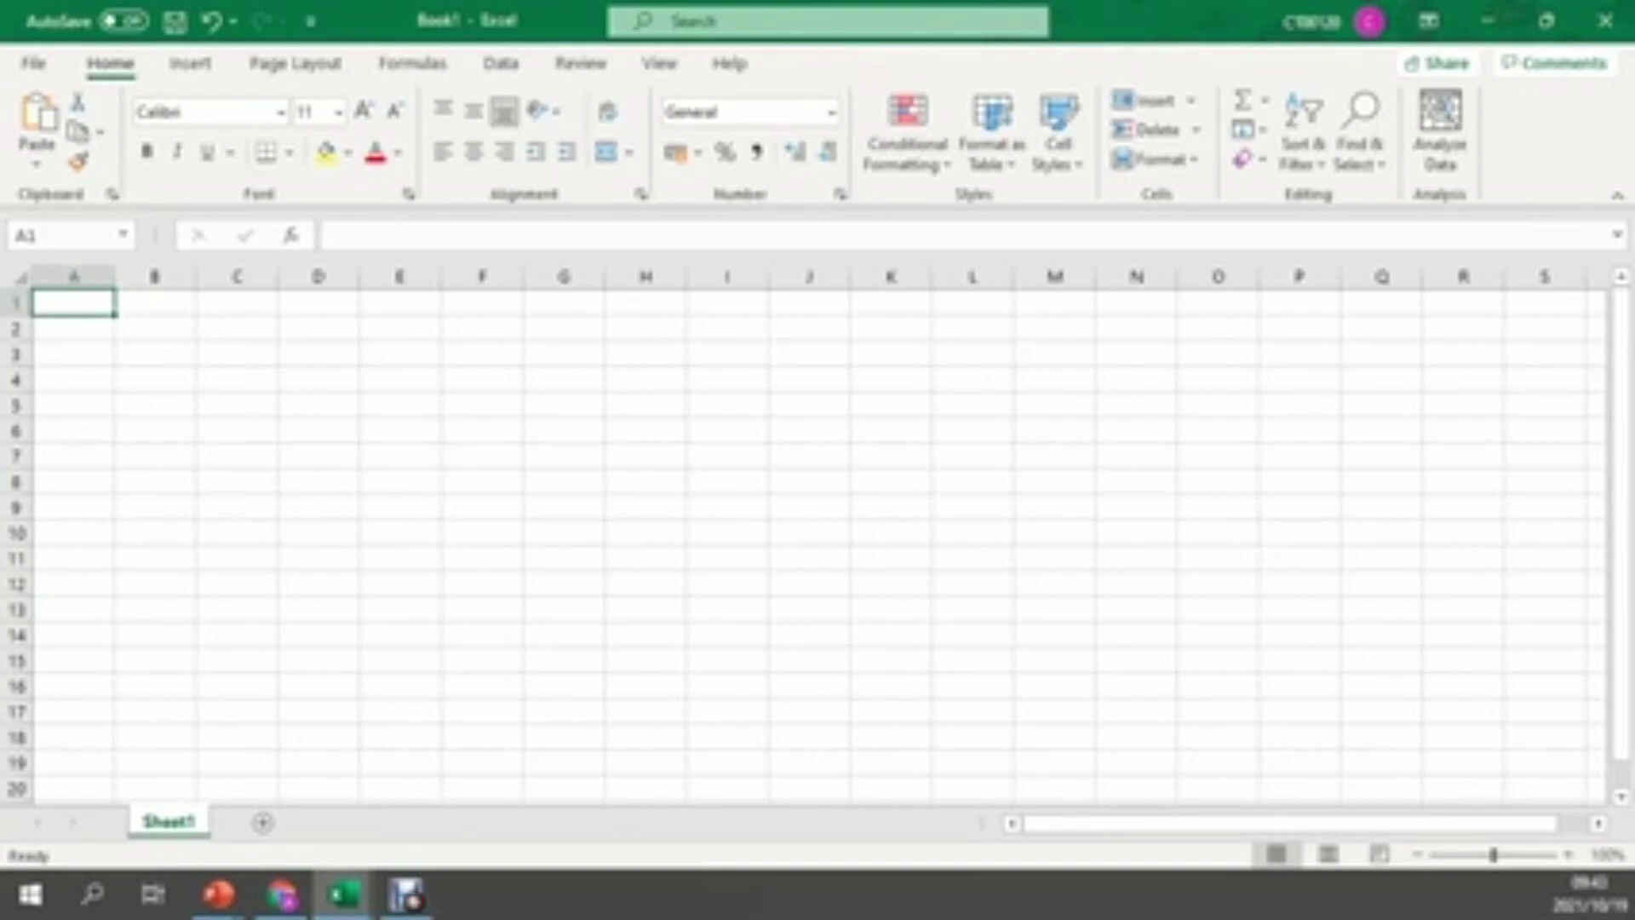
- Switch to the browser and find Tesla, Inc. (TSLA) on Yahoo Finance, opening its quote page
click(281, 894)
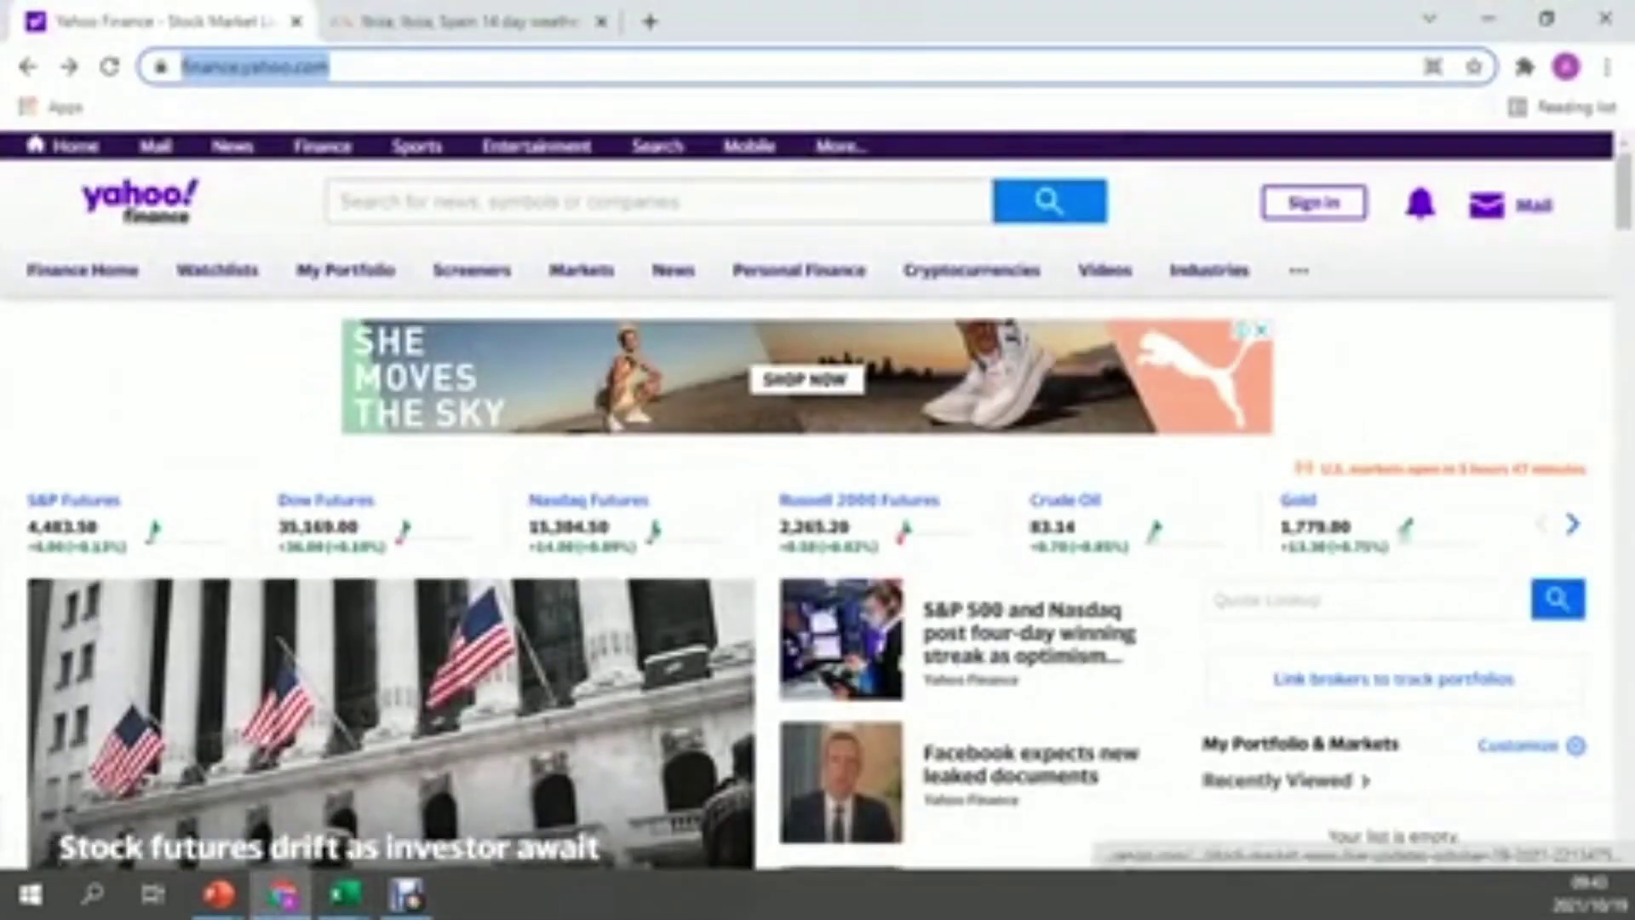
click(170, 374)
click(511, 202)
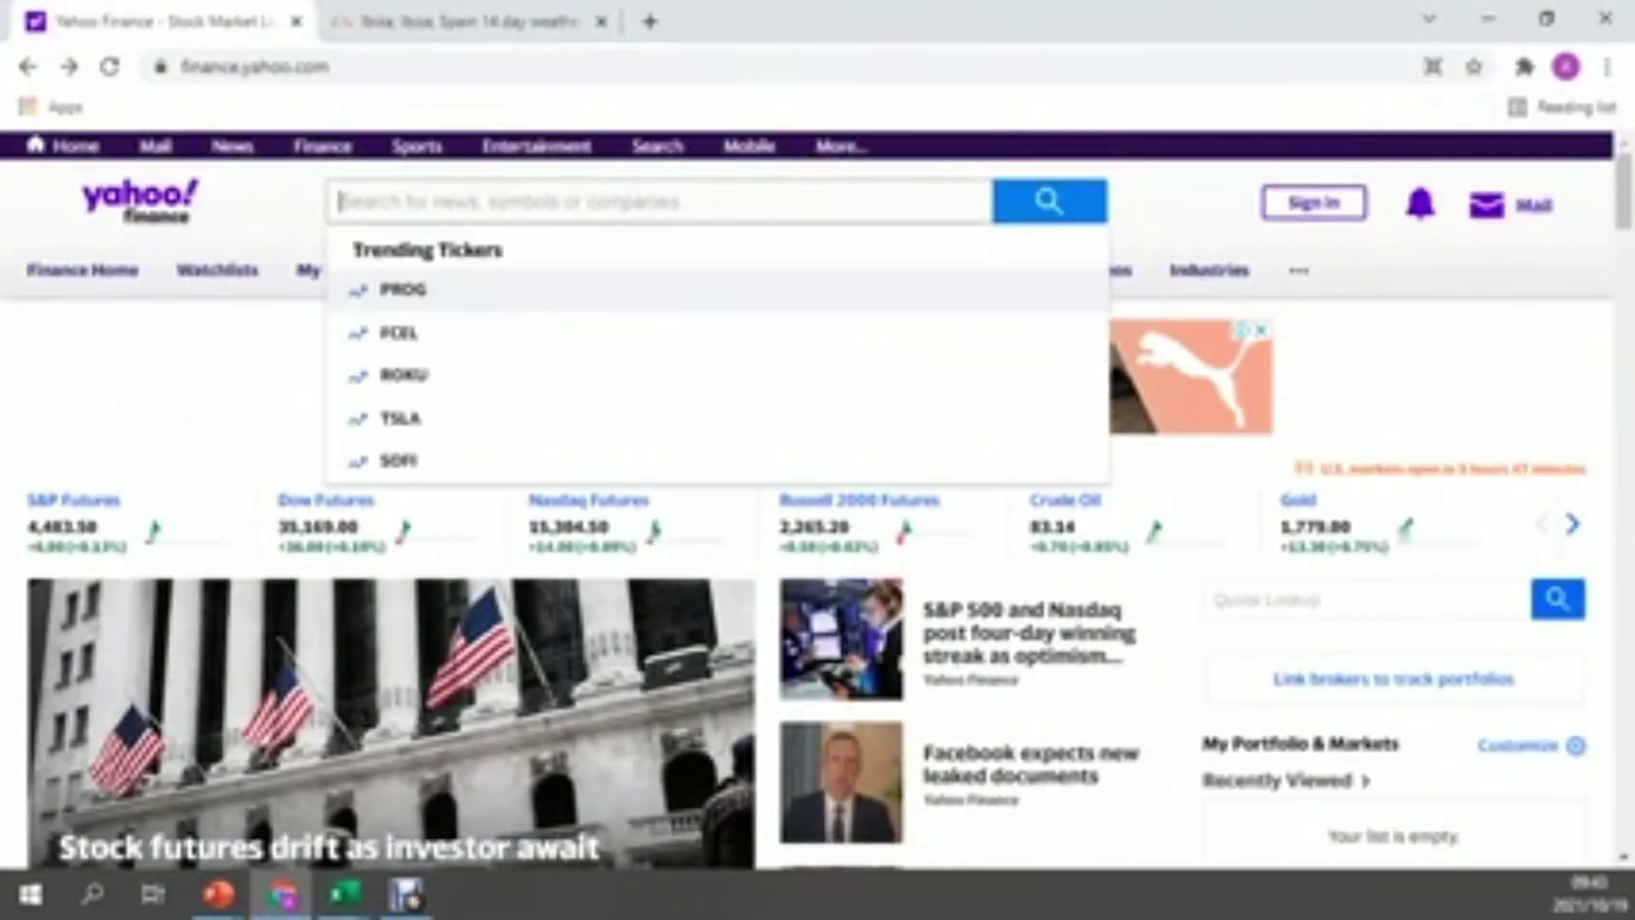
text(te)
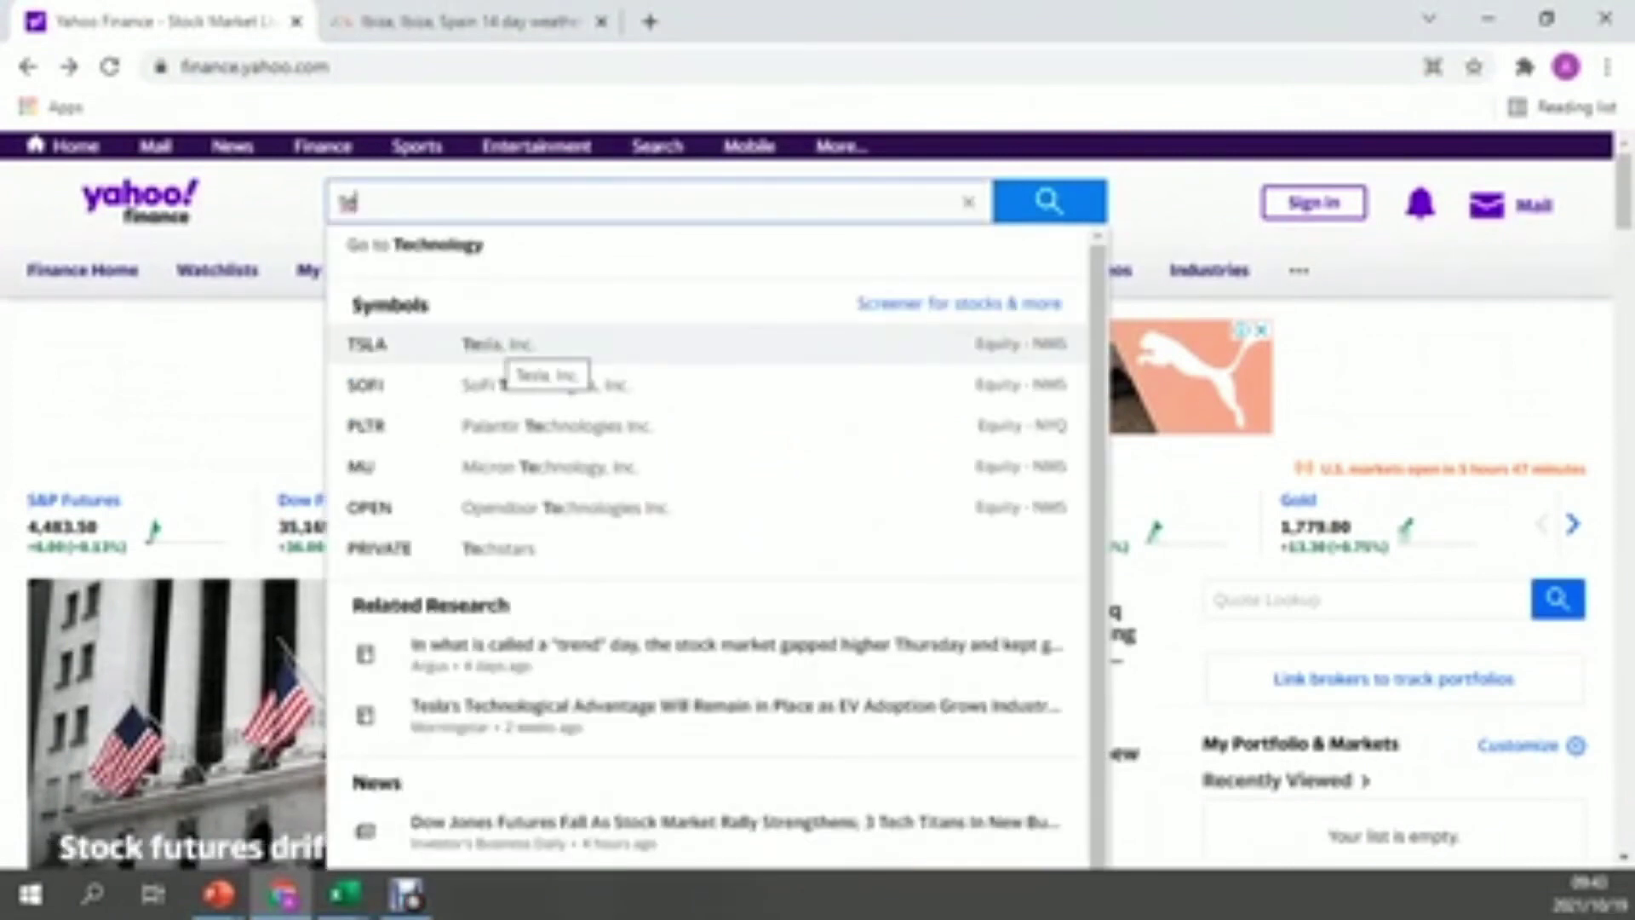
click(499, 345)
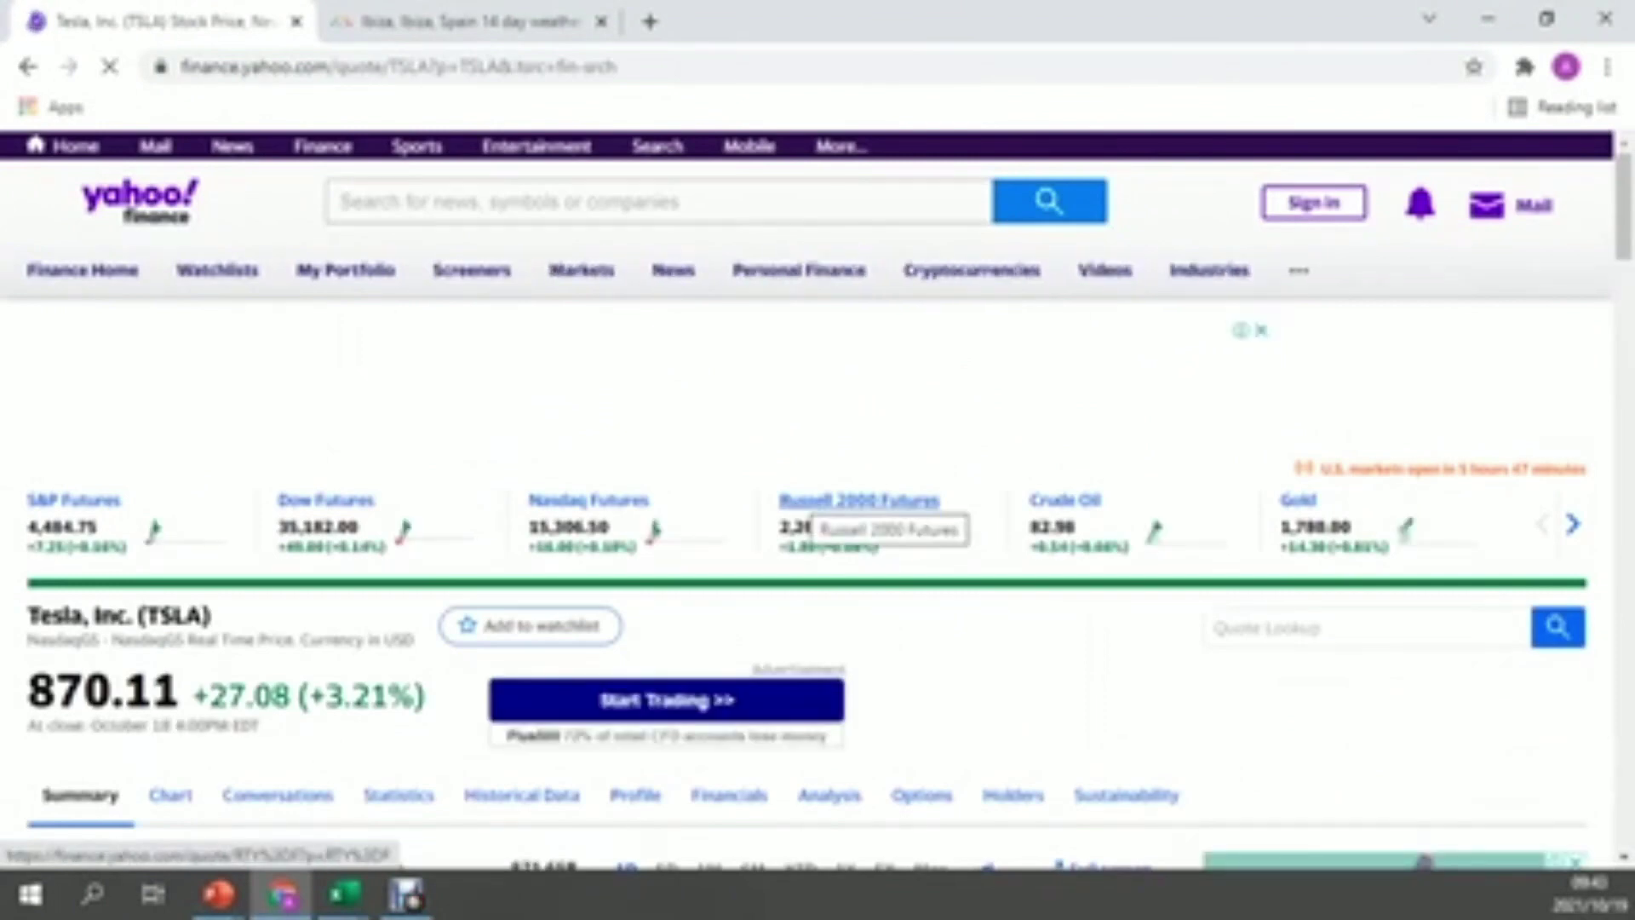
- Open Tesla's historical data and look through the table of daily prices
scroll(818, 511, down, 4)
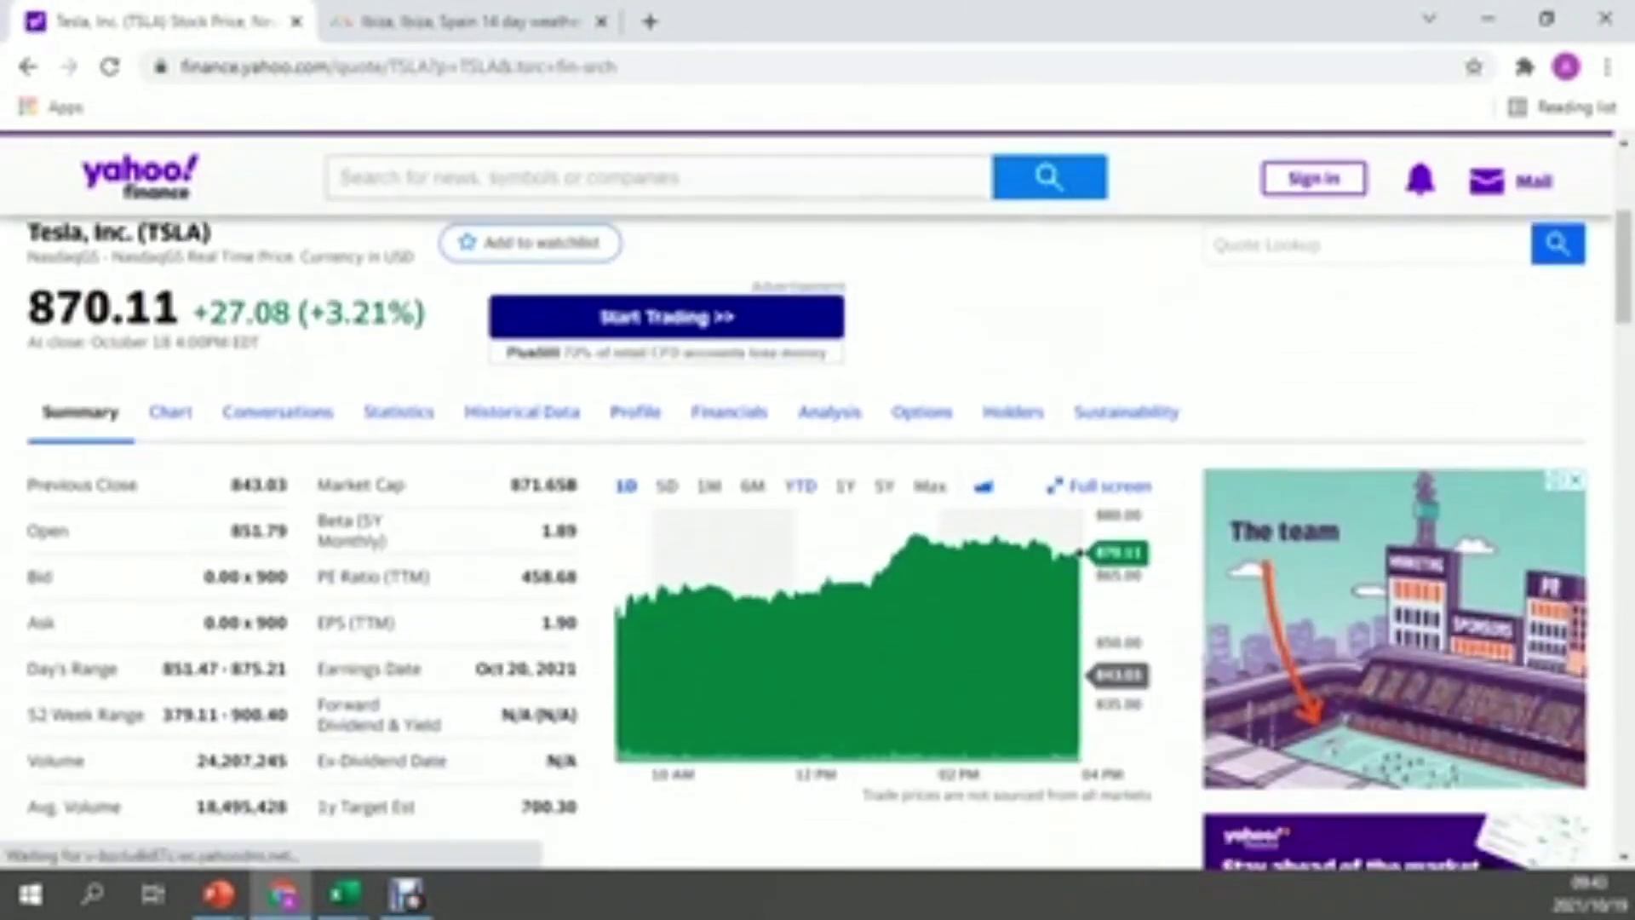
scroll(817, 511, down, 2)
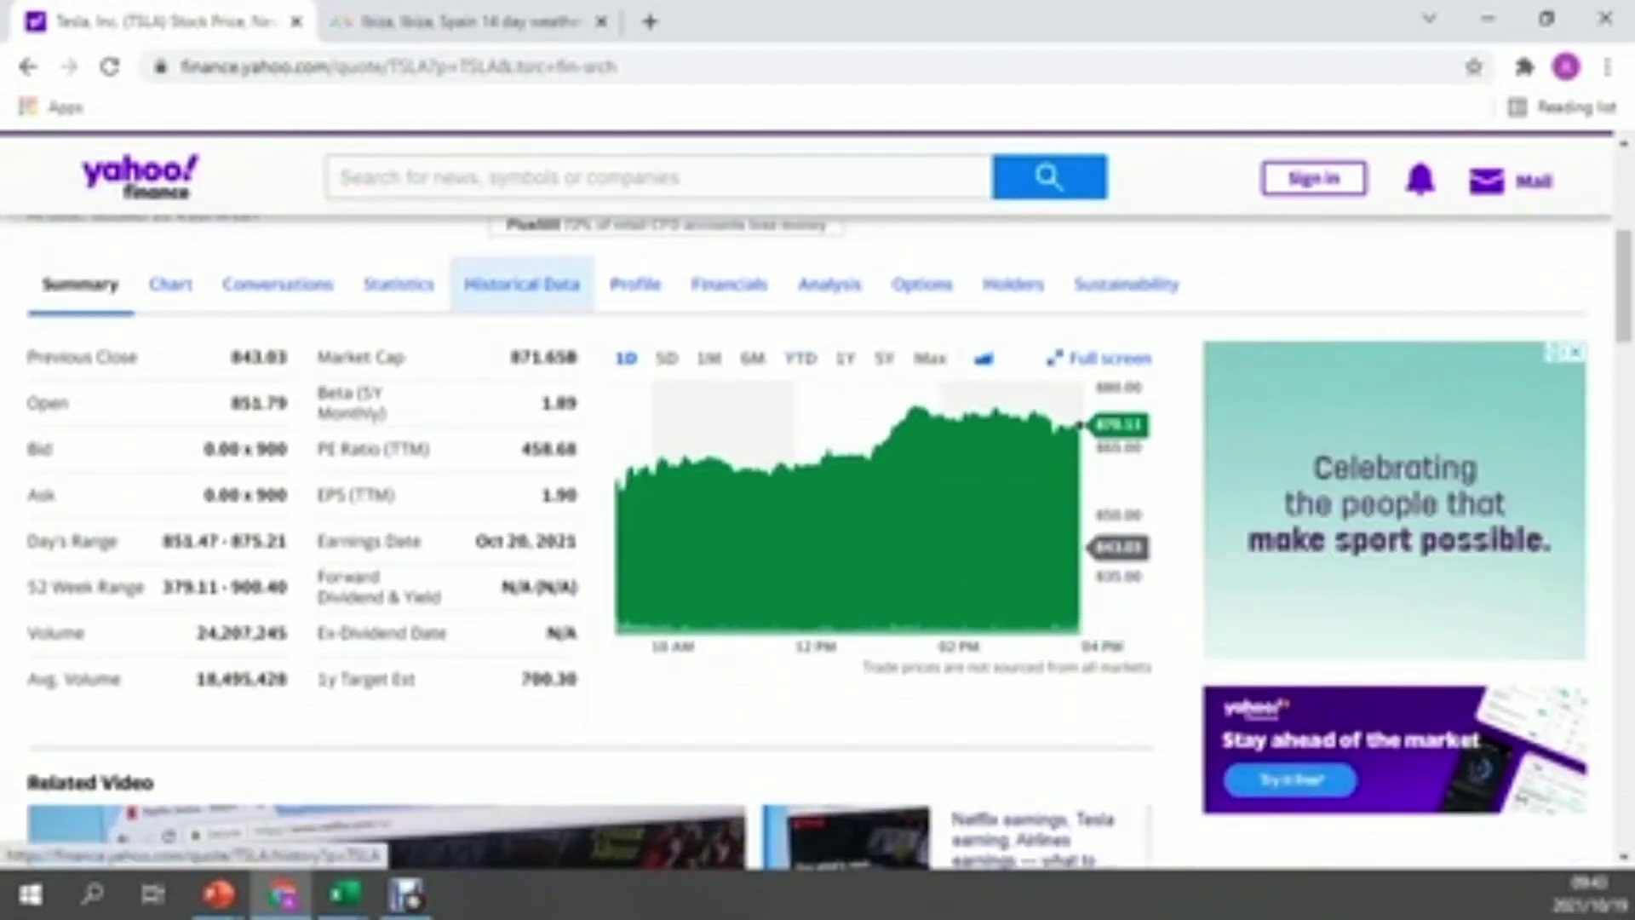
click(521, 284)
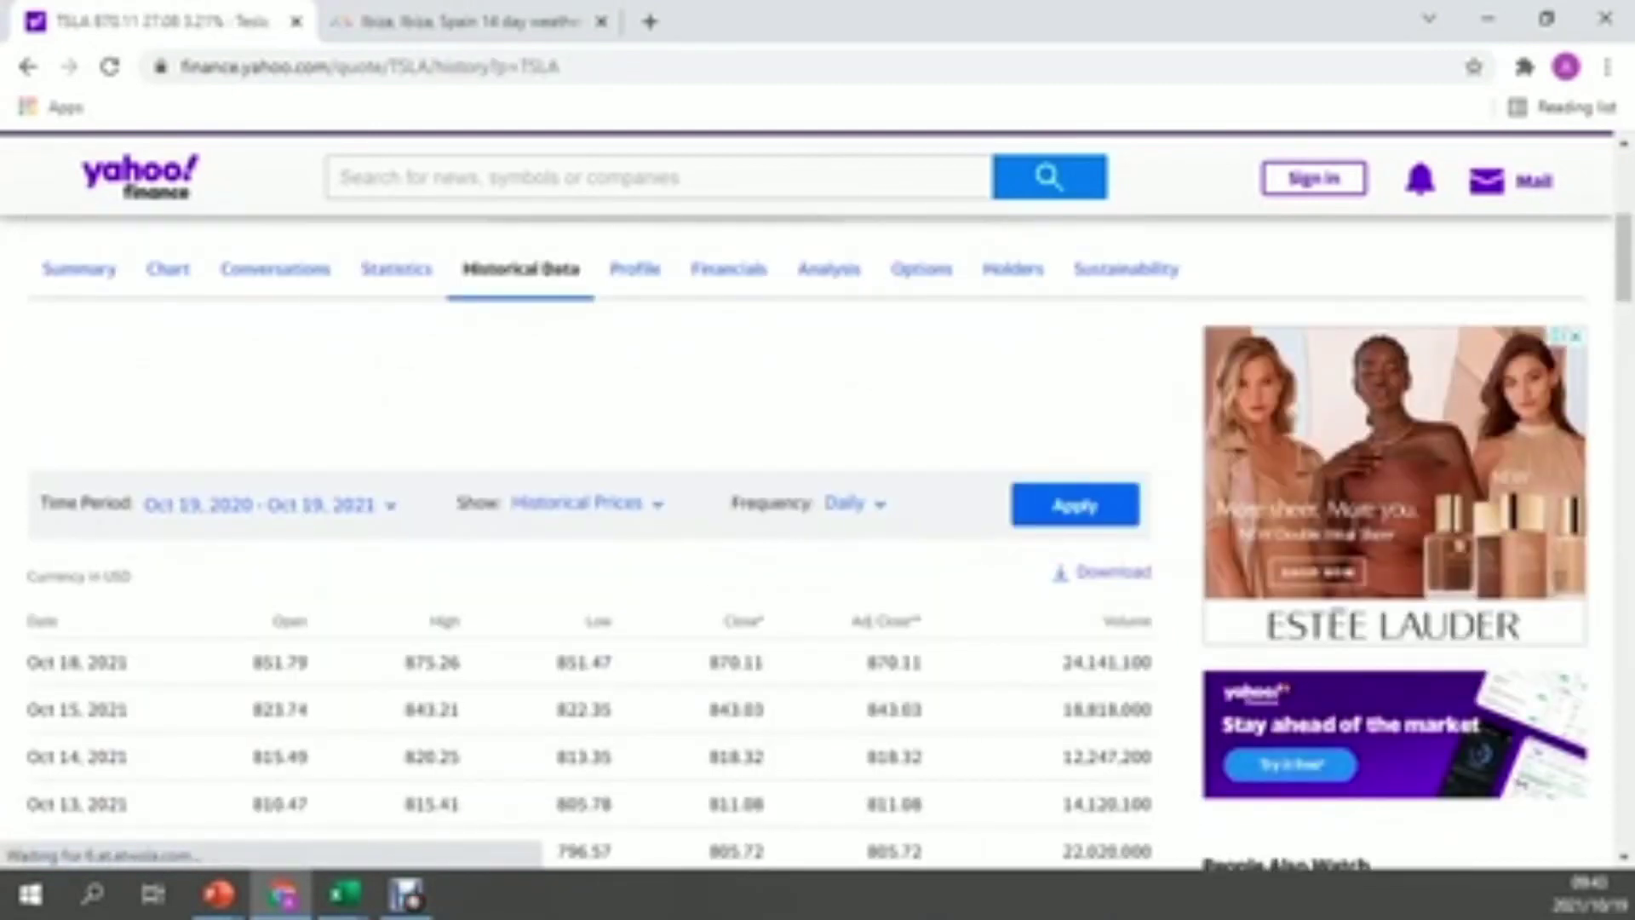
scroll(809, 511, down, 3)
scroll(597, 545, down, 8)
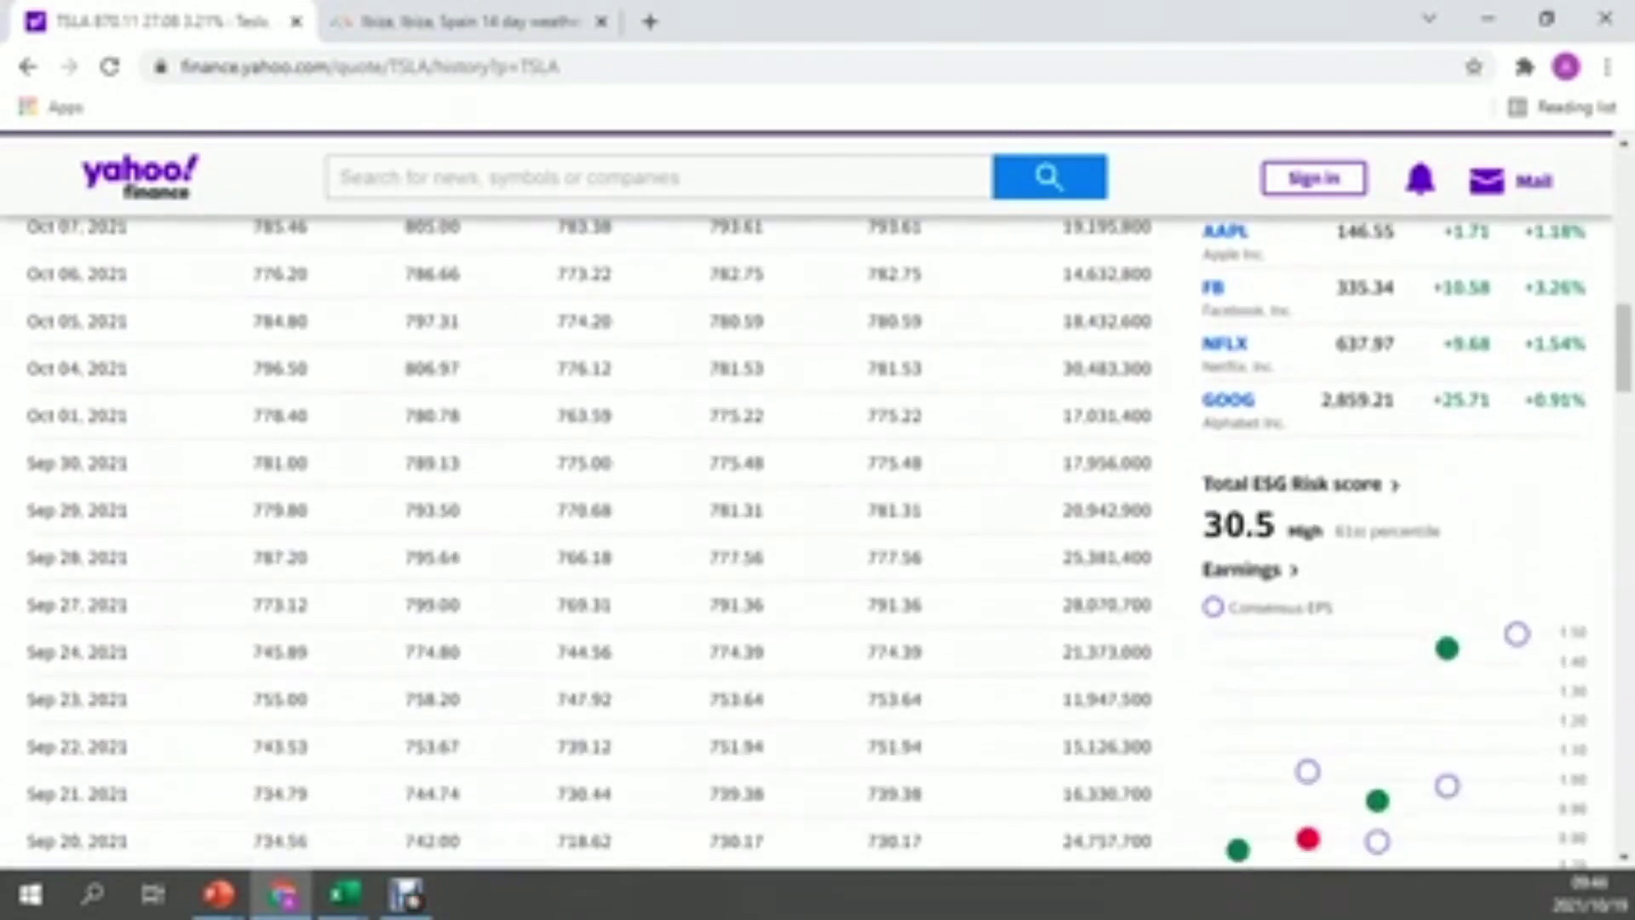
scroll(817, 545, down, 9)
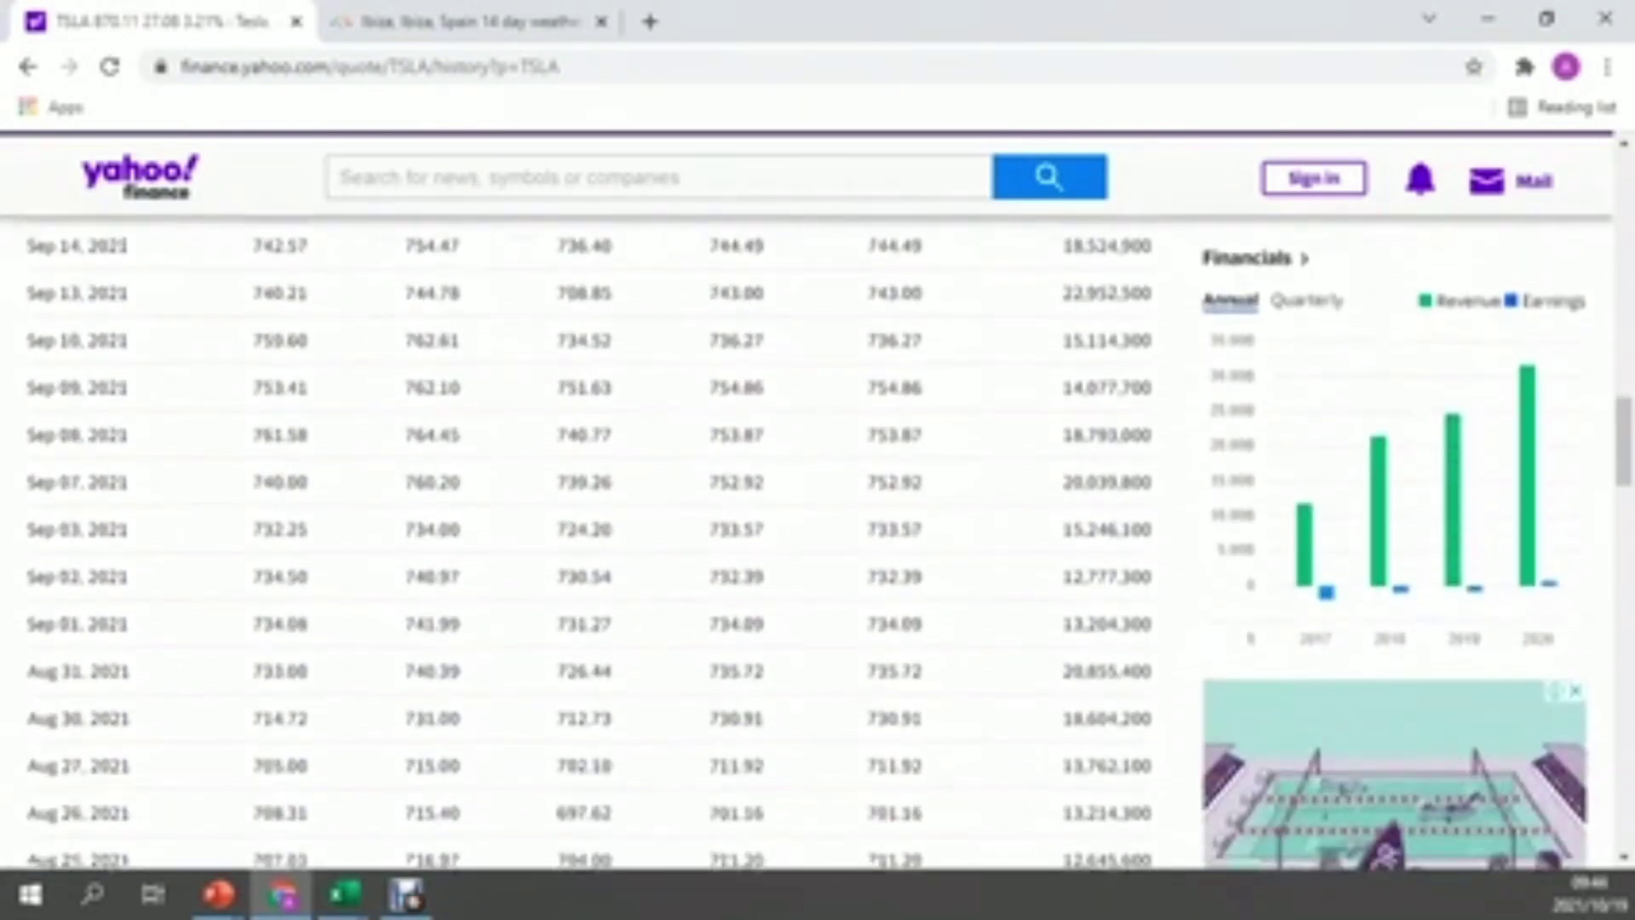
scroll(596, 545, down, 2)
scroll(596, 545, up, 15)
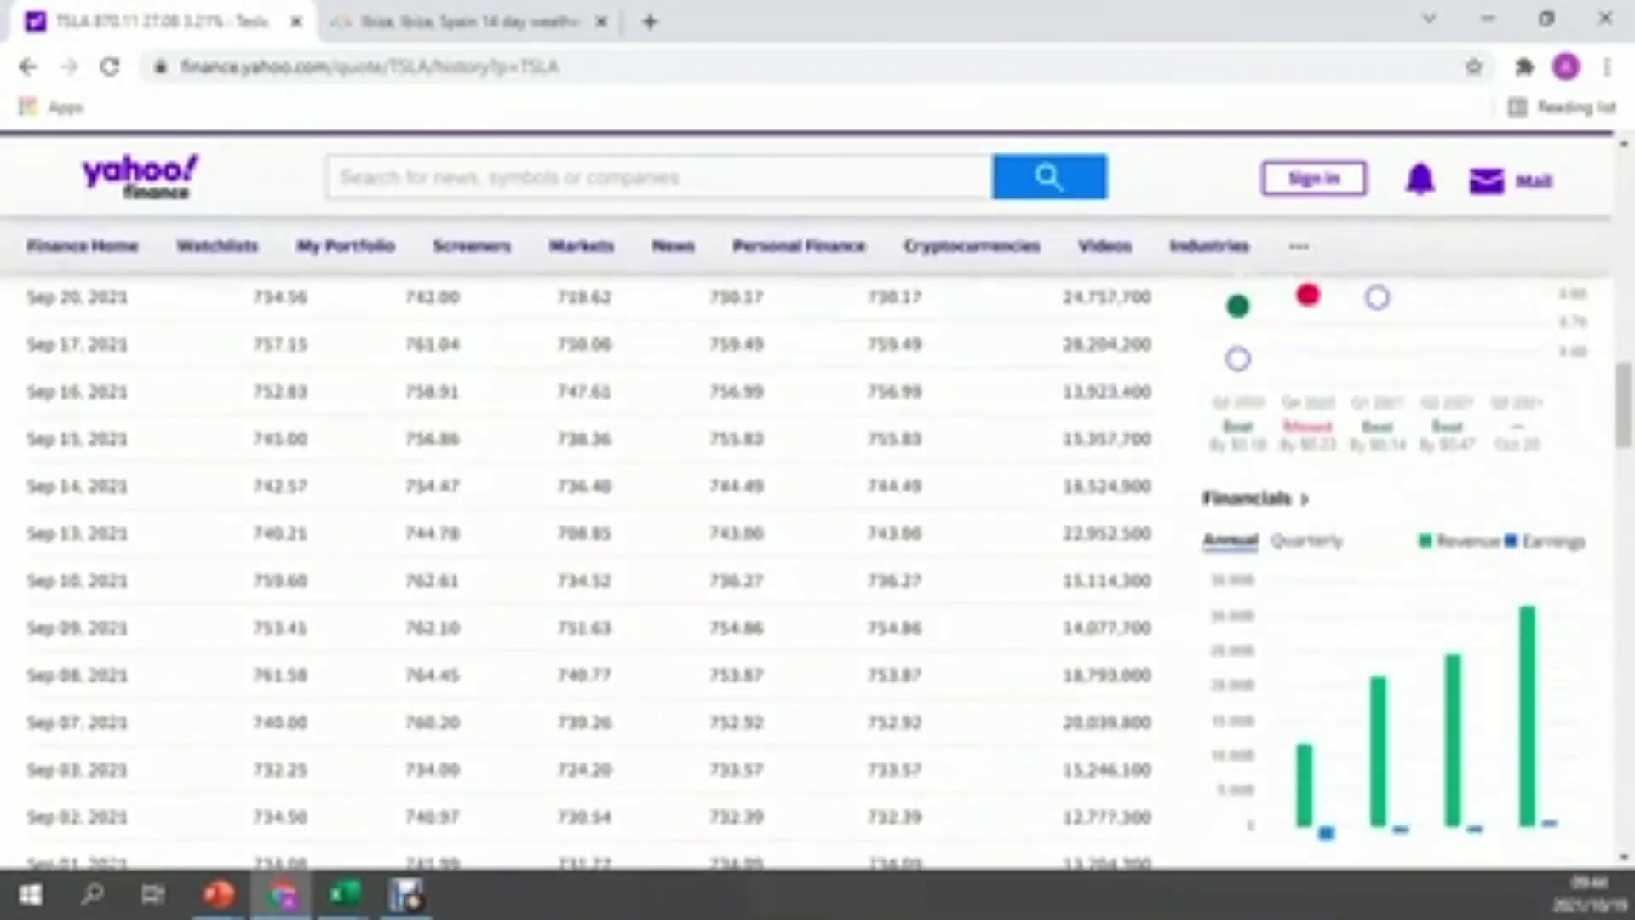
scroll(596, 546, up, 9)
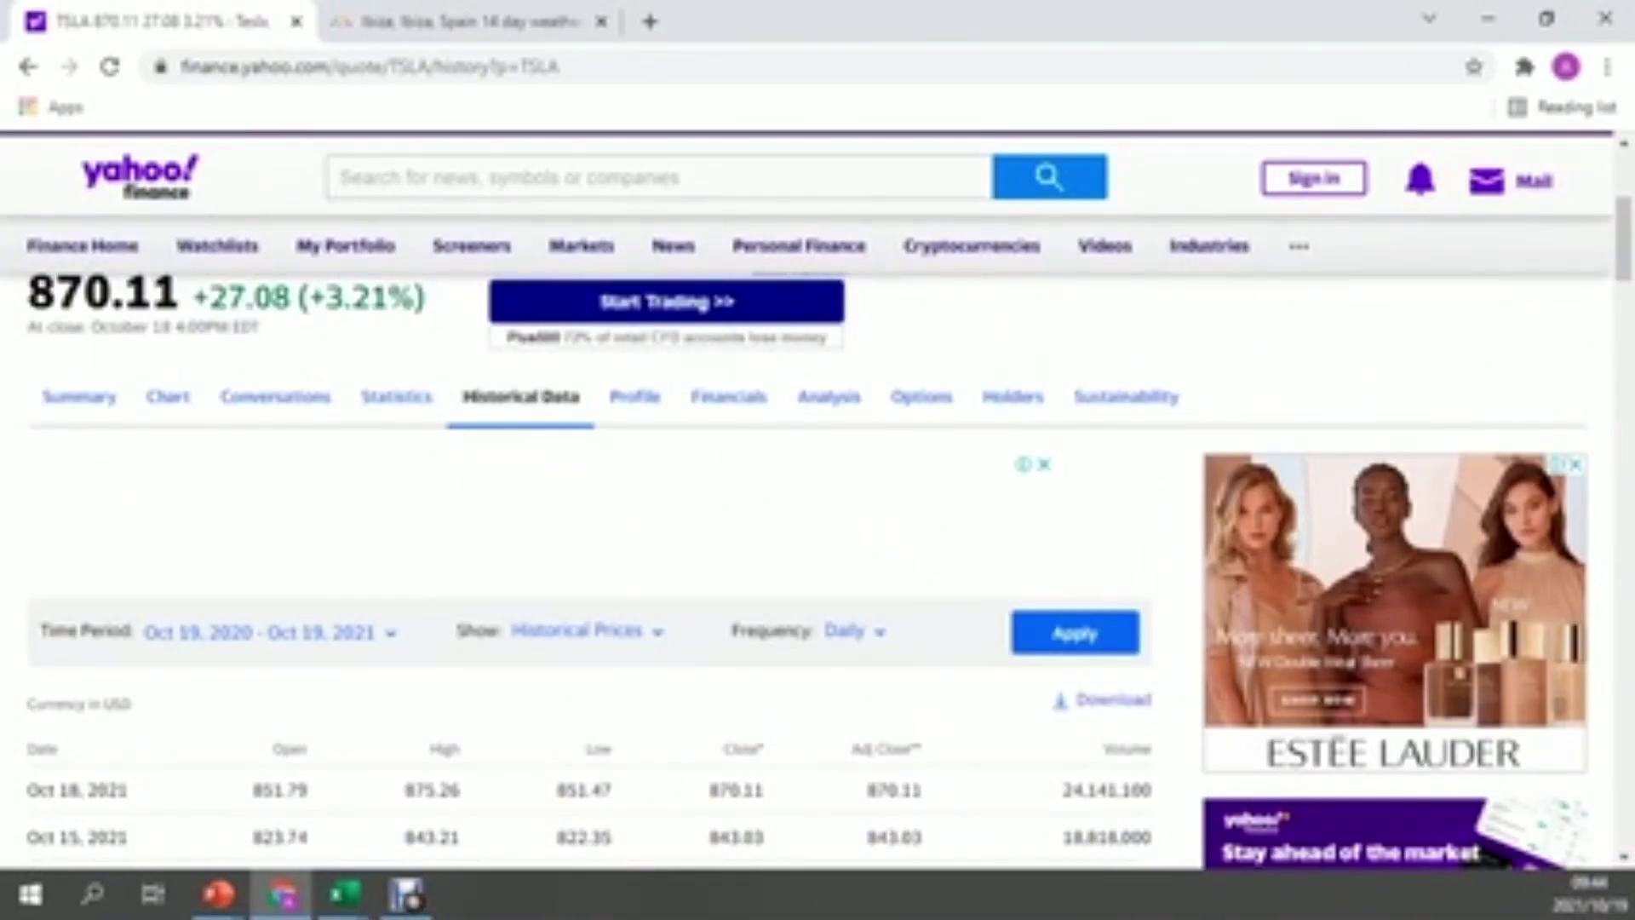
- Copy the Tesla historical data page's URL and connect to it in Excel as a basic From Web source
key(ctrl+l)
key(ctrl+c)
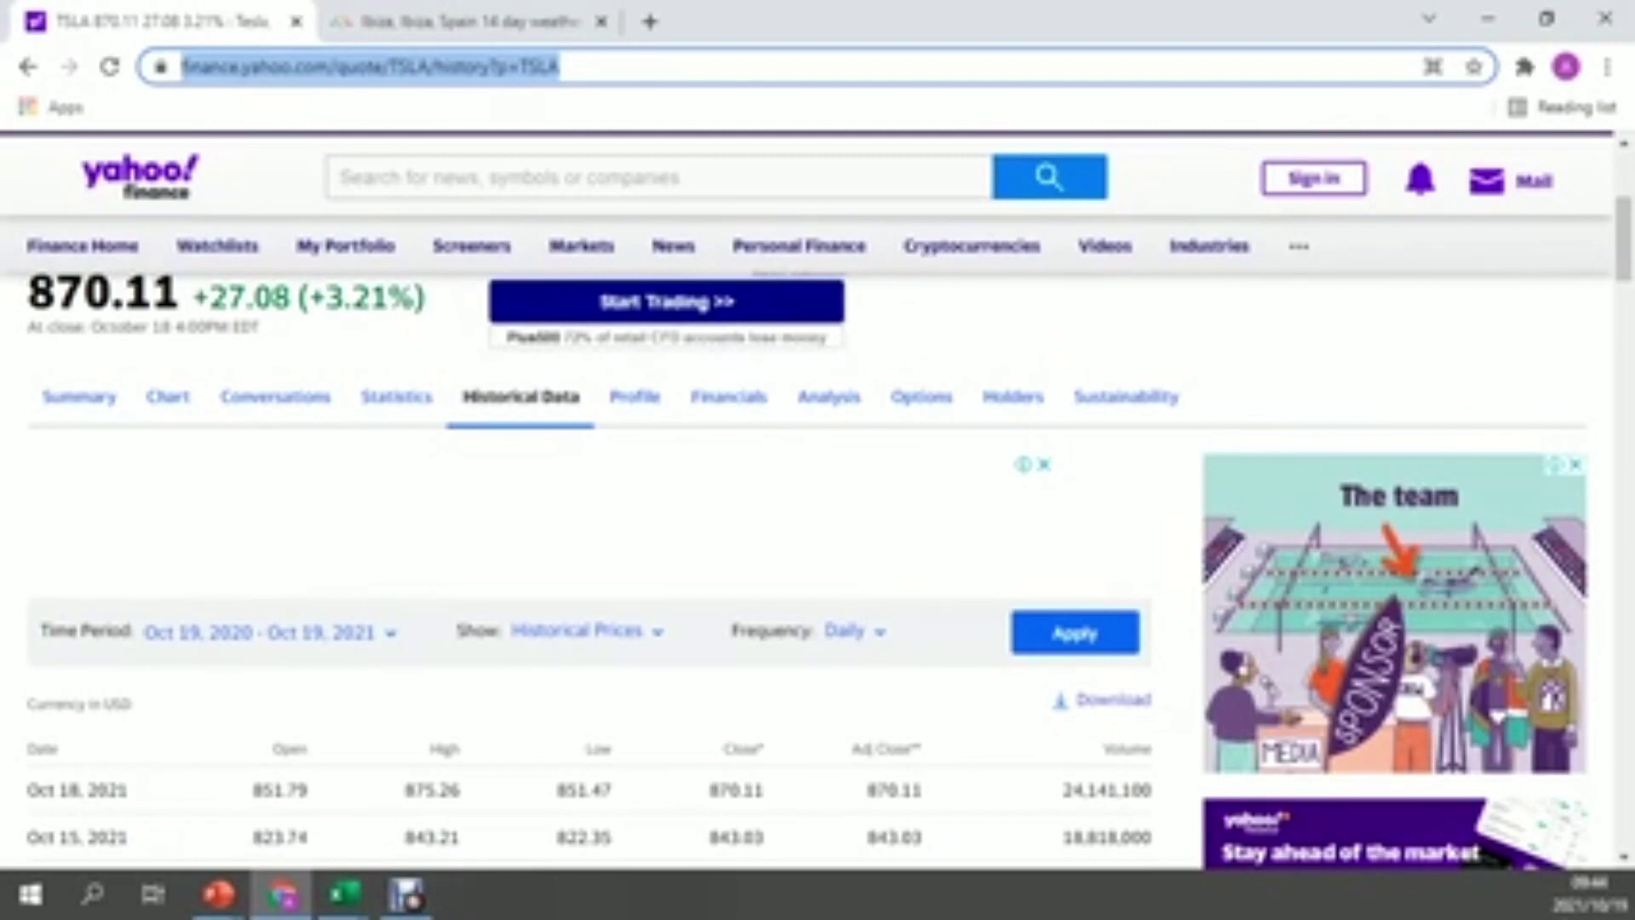
key(alt+Tab)
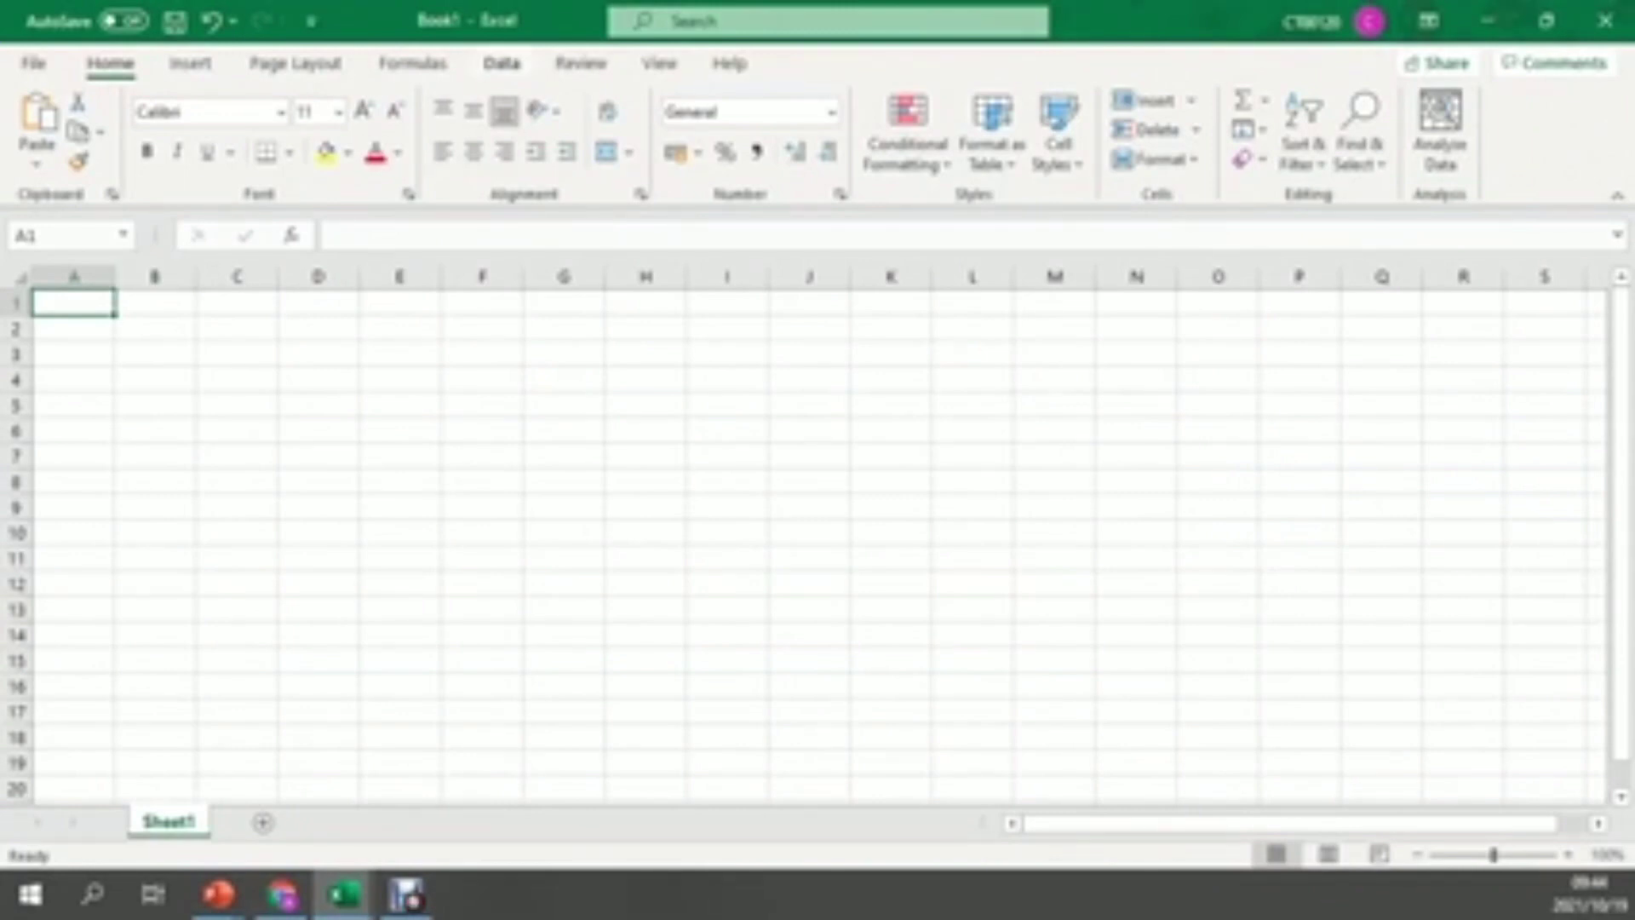
click(501, 63)
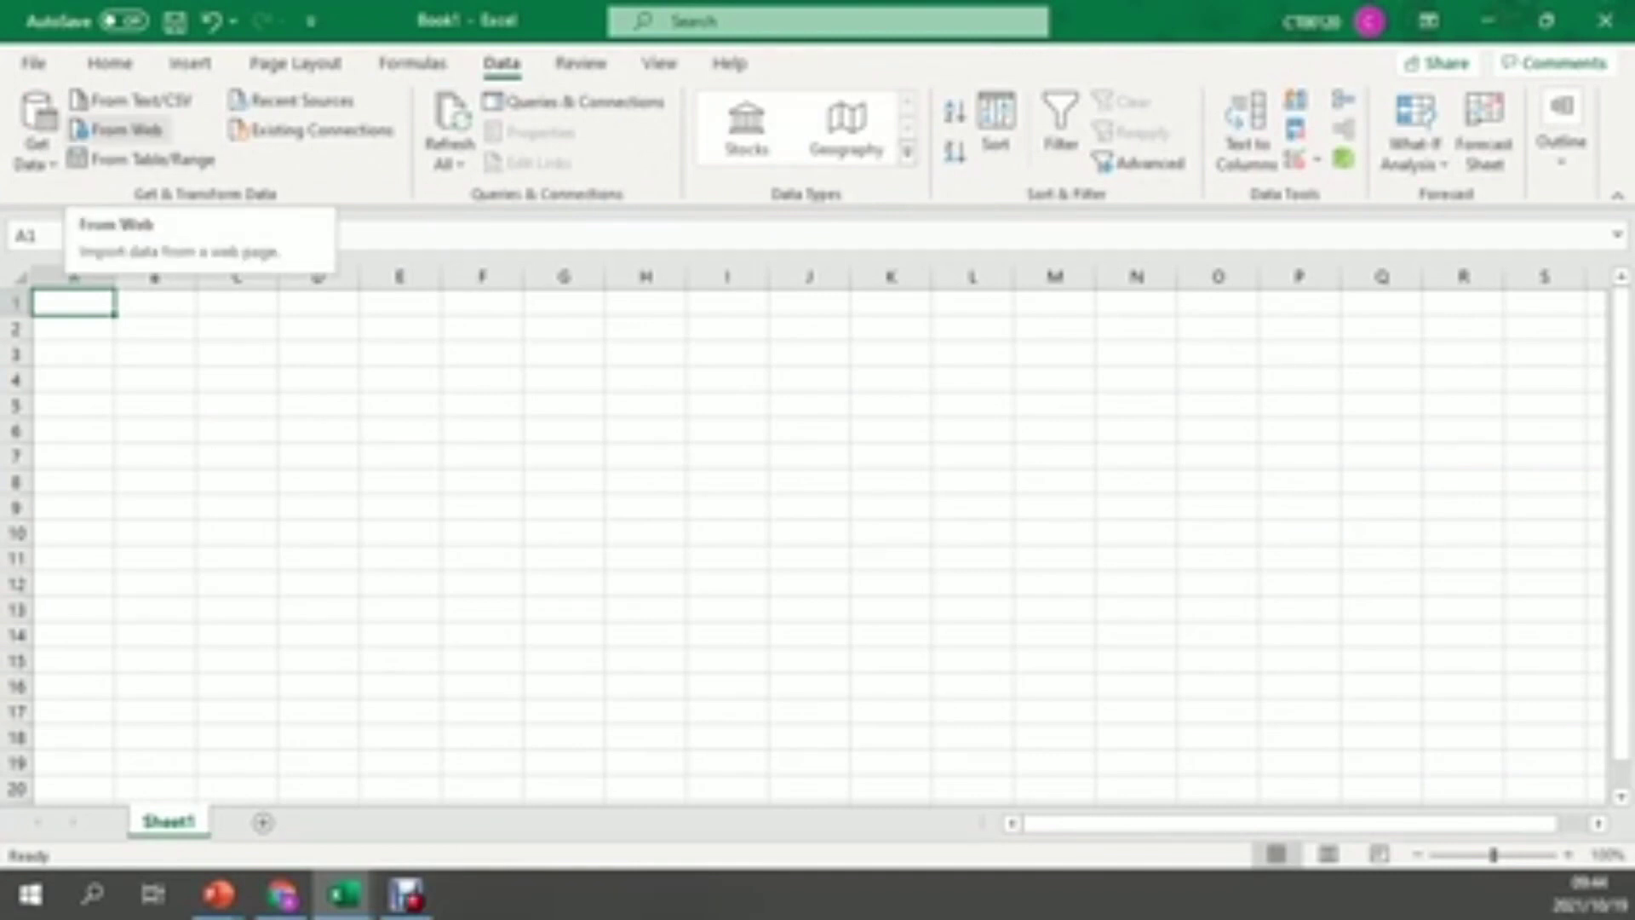
click(119, 129)
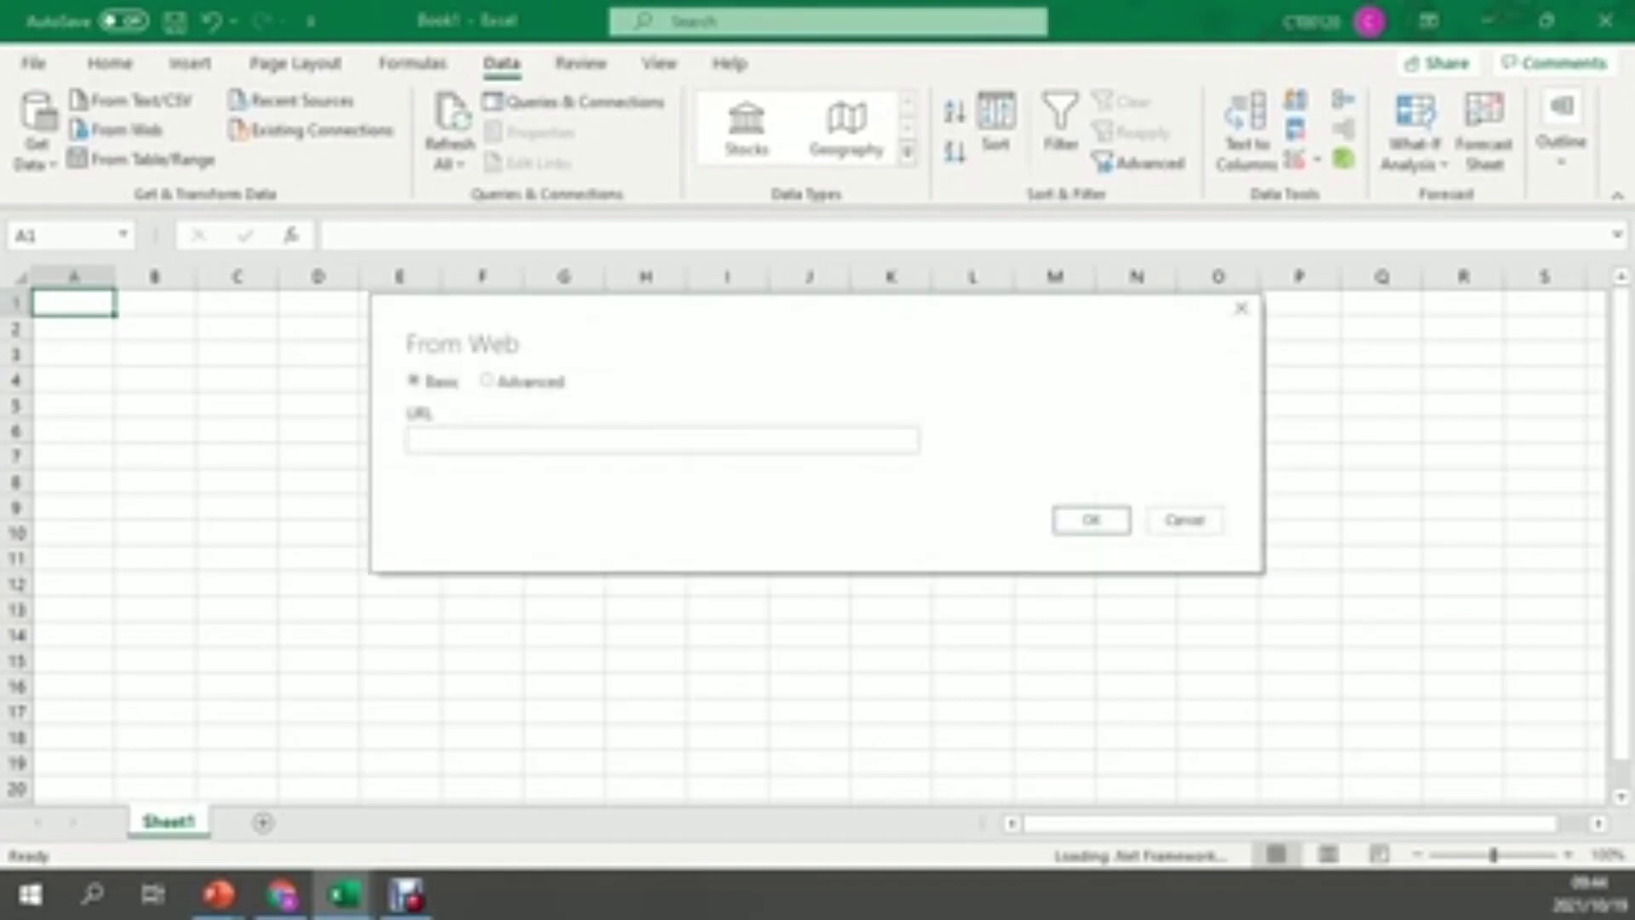
key(ctrl+v)
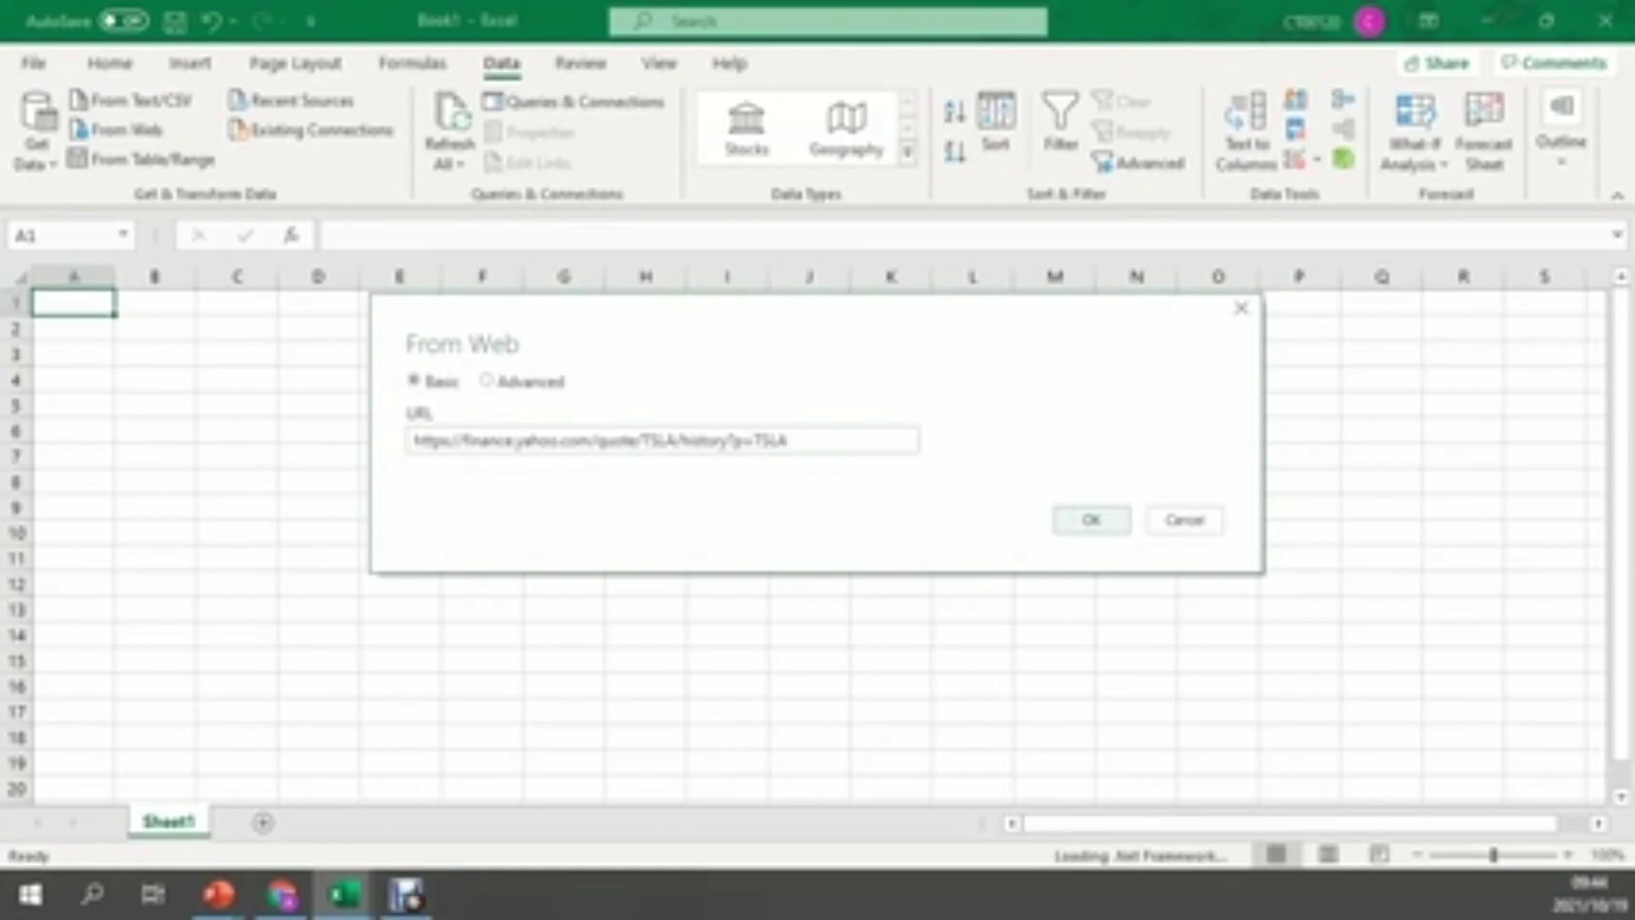
click(1107, 519)
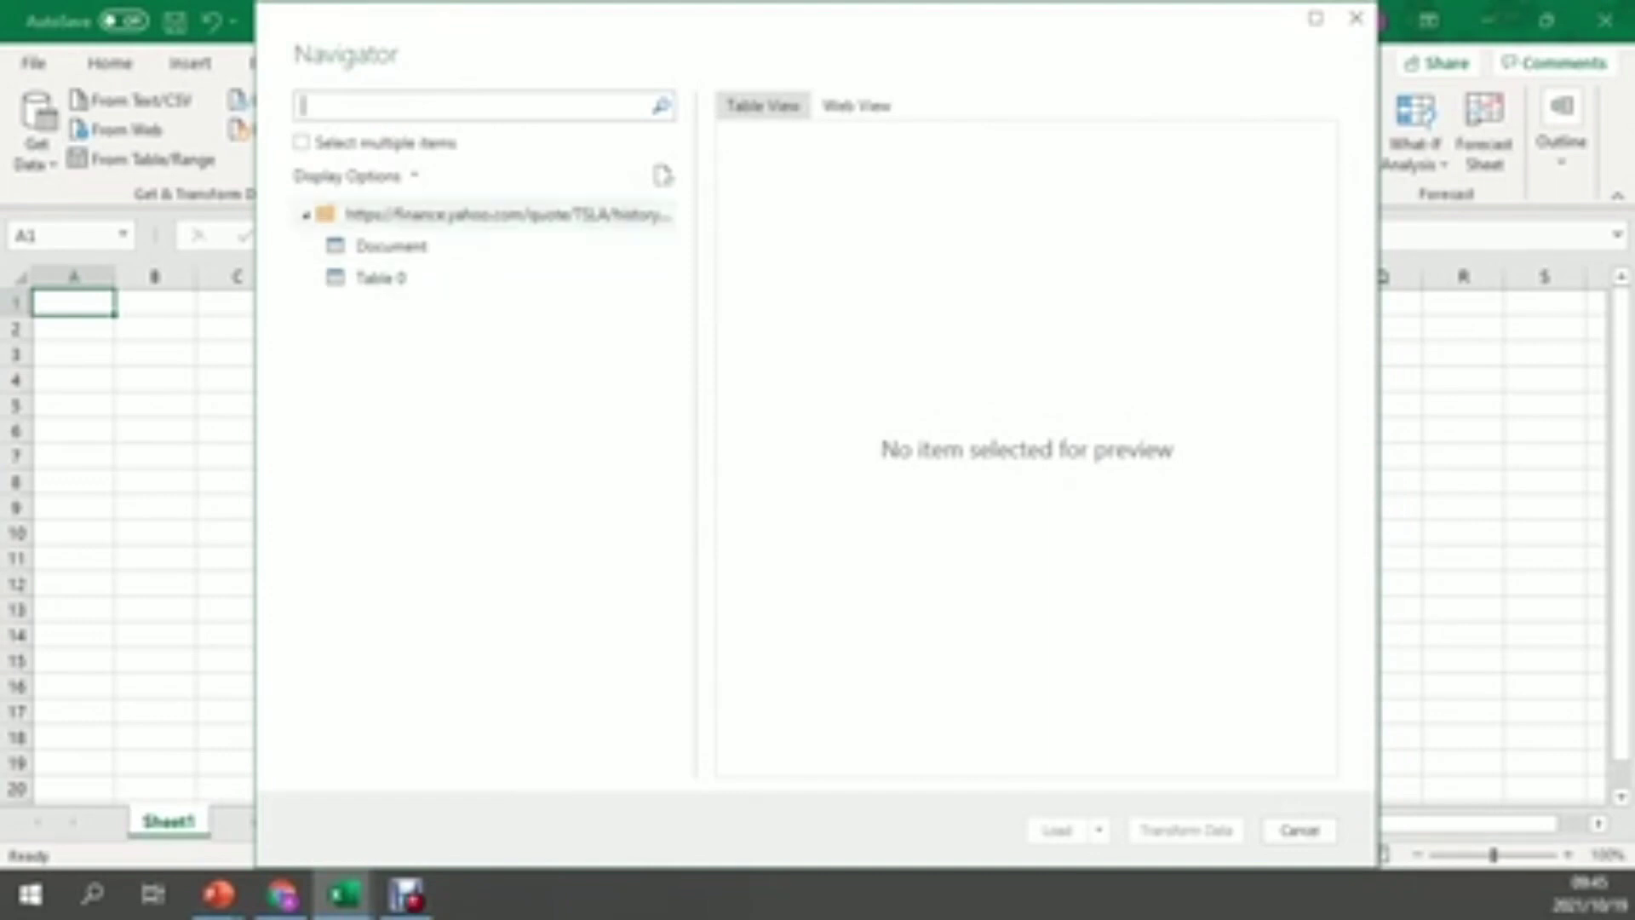
- Preview the source page in Web View and examine which part of it Table 0 covers
click(856, 105)
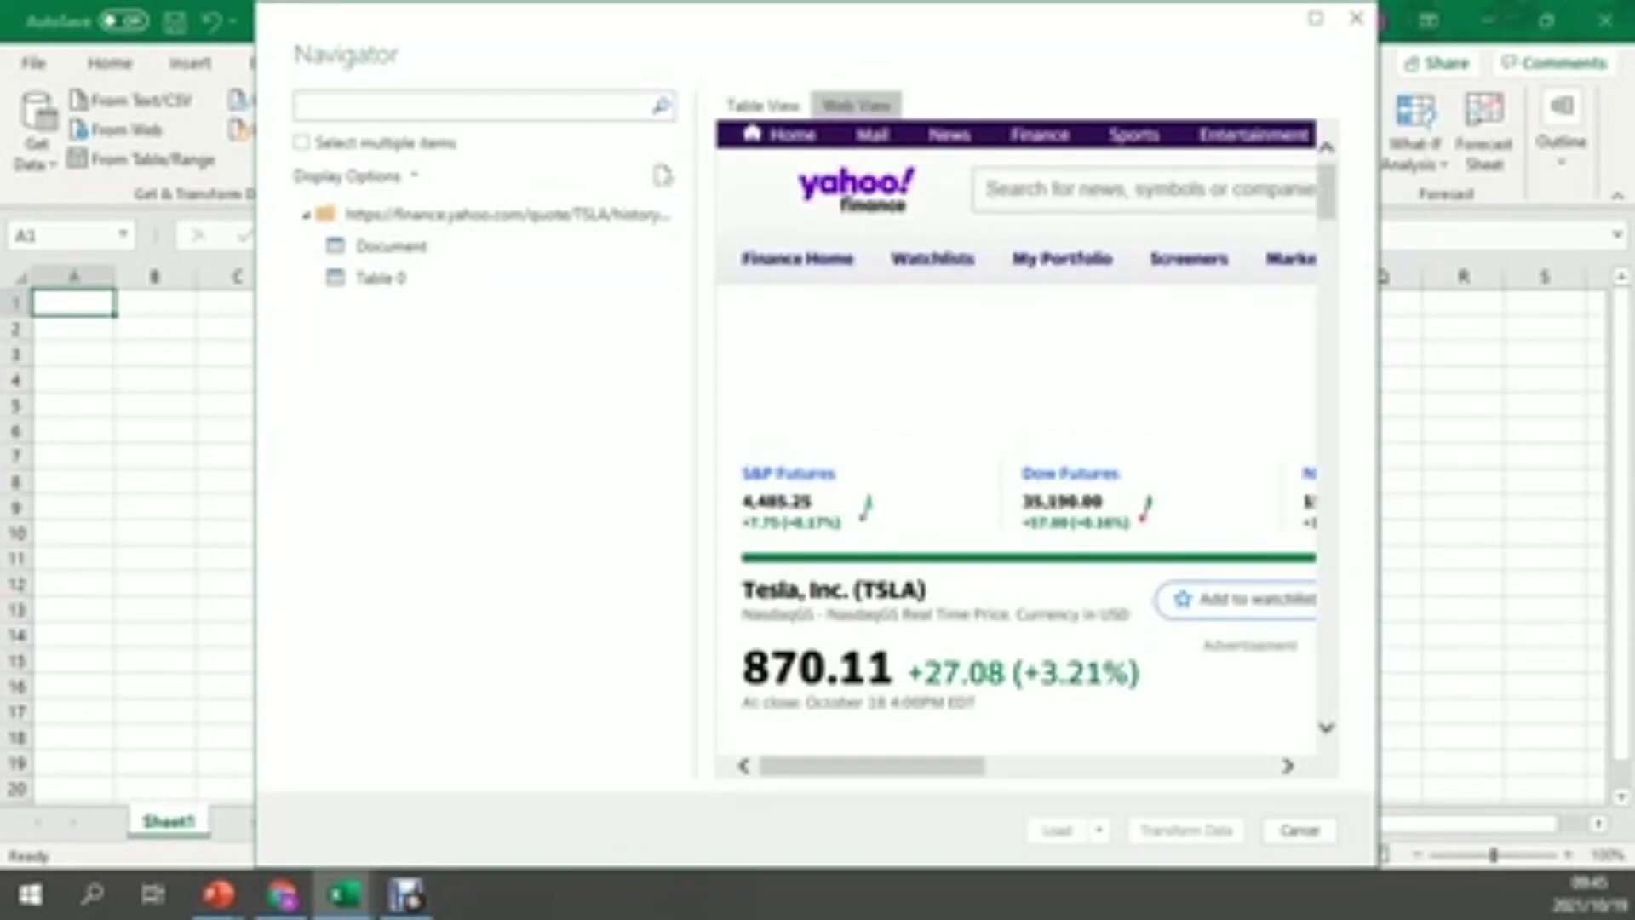
scroll(1017, 477, down, 8)
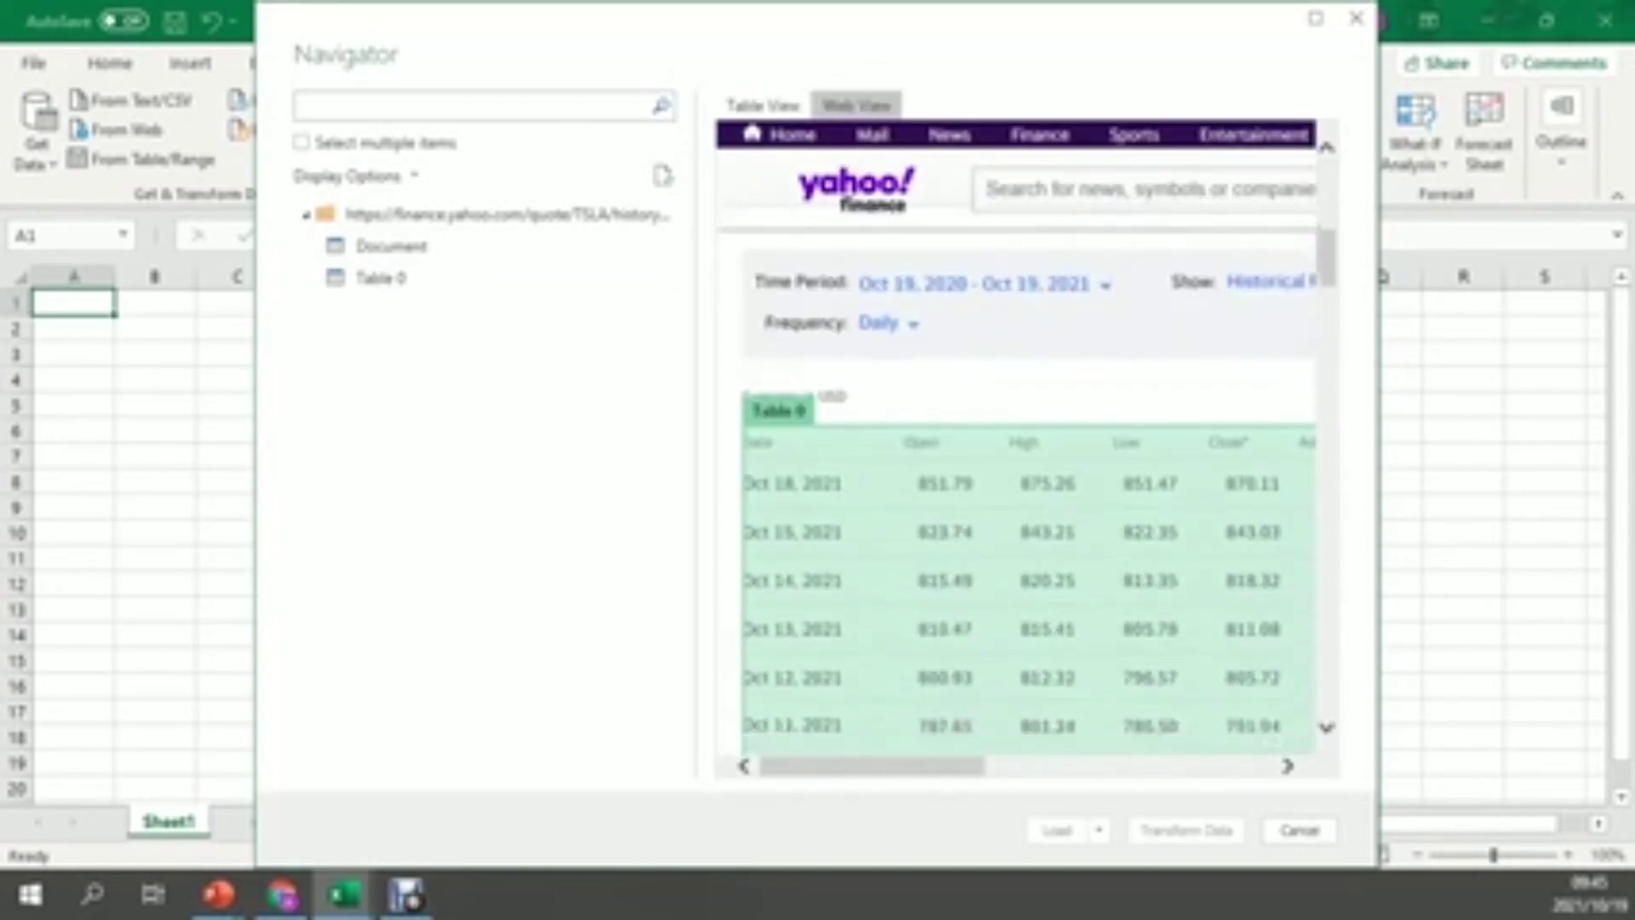
scroll(1016, 477, down, 1)
scroll(1016, 477, down, 1)
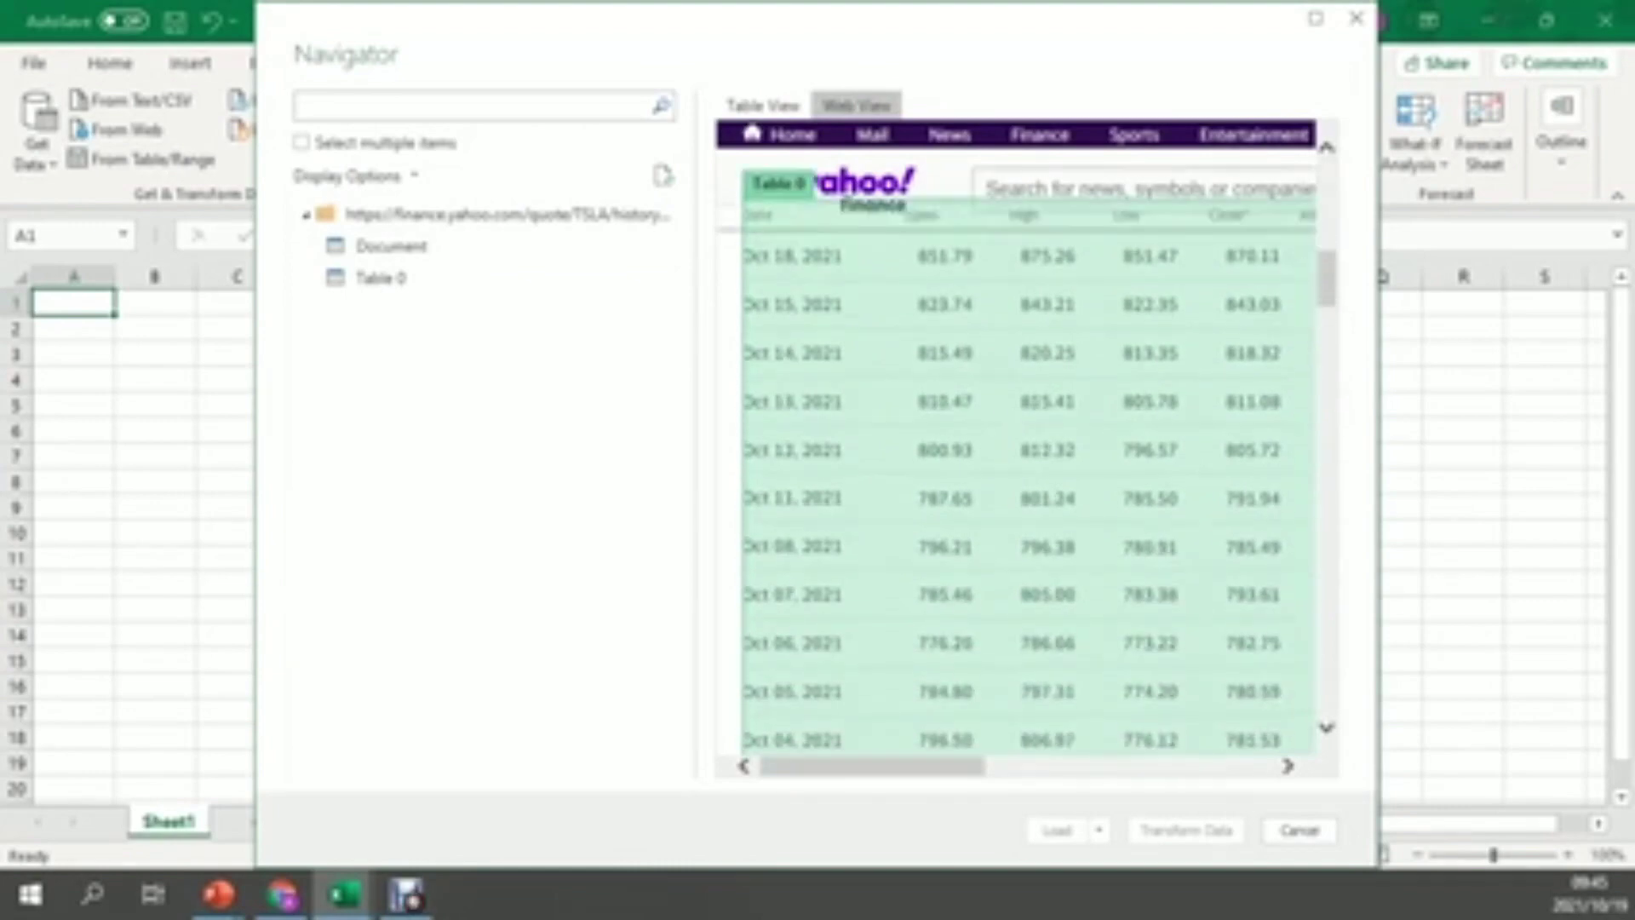
scroll(1016, 477, up, 1)
scroll(1016, 477, up, 4)
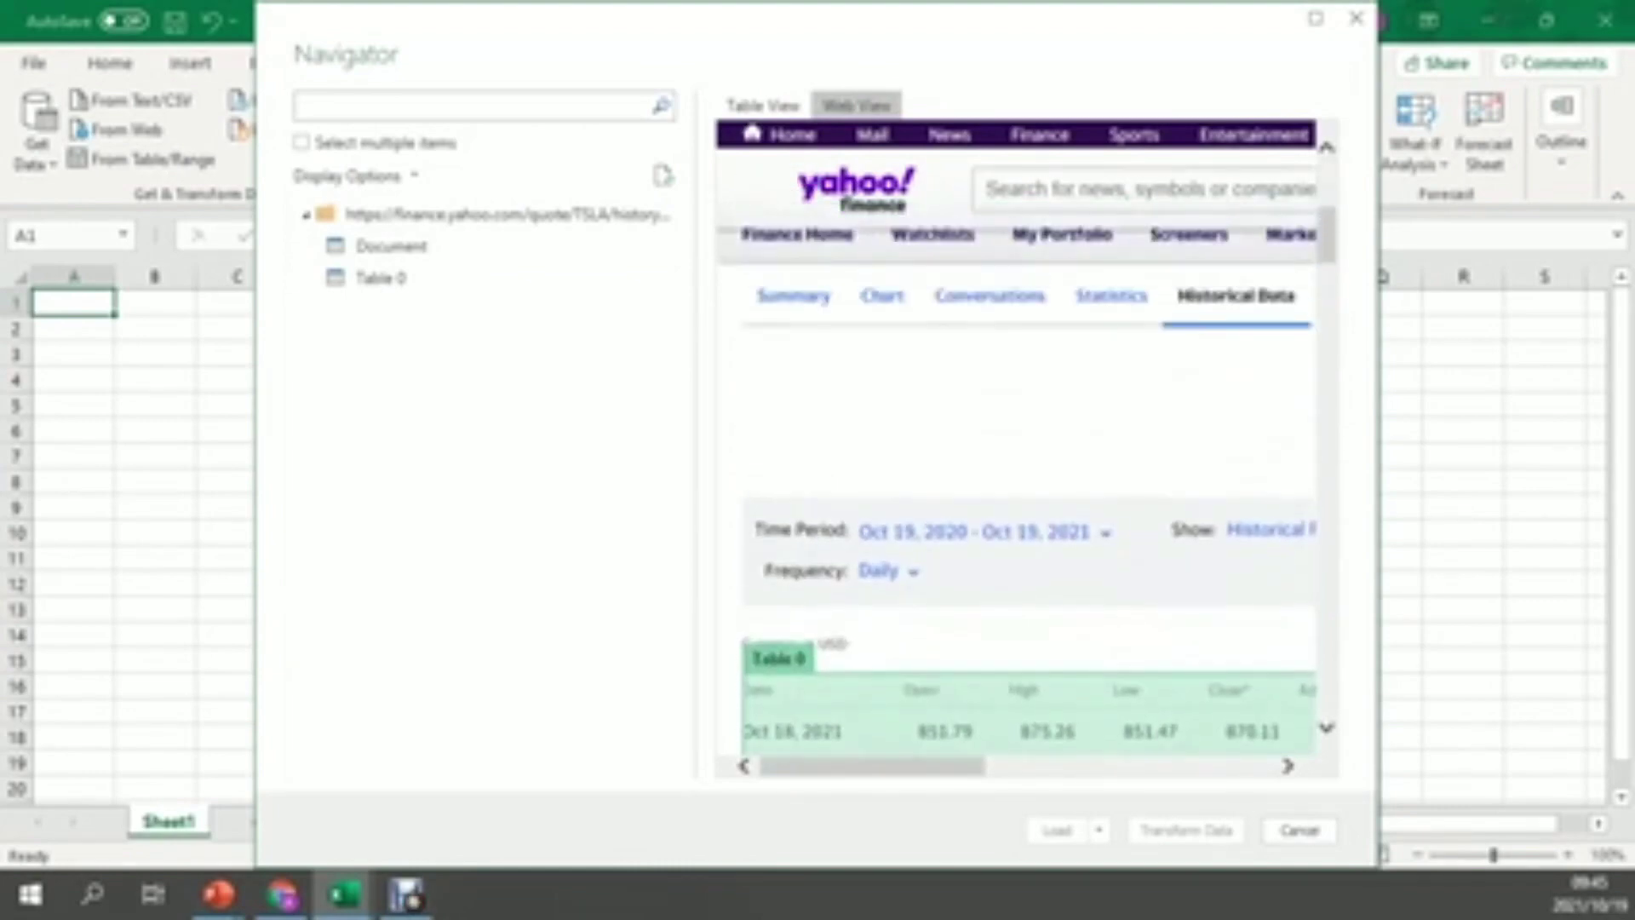
- Select Table 0 for the import and check its rows in Table View
click(764, 105)
click(380, 277)
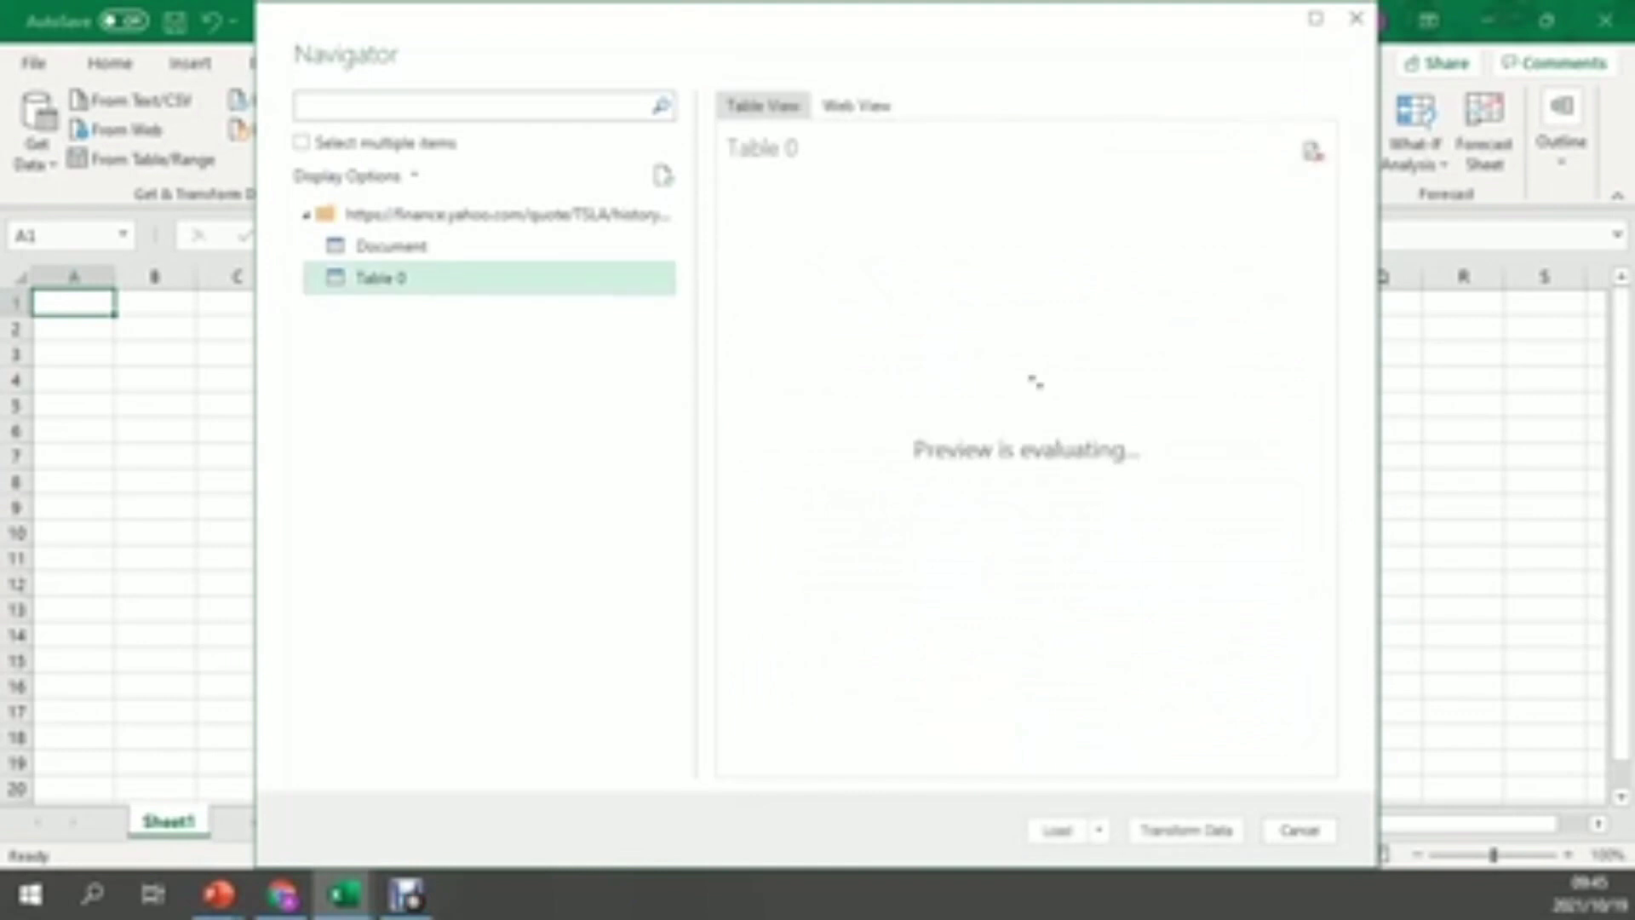
scroll(1016, 477, down, 5)
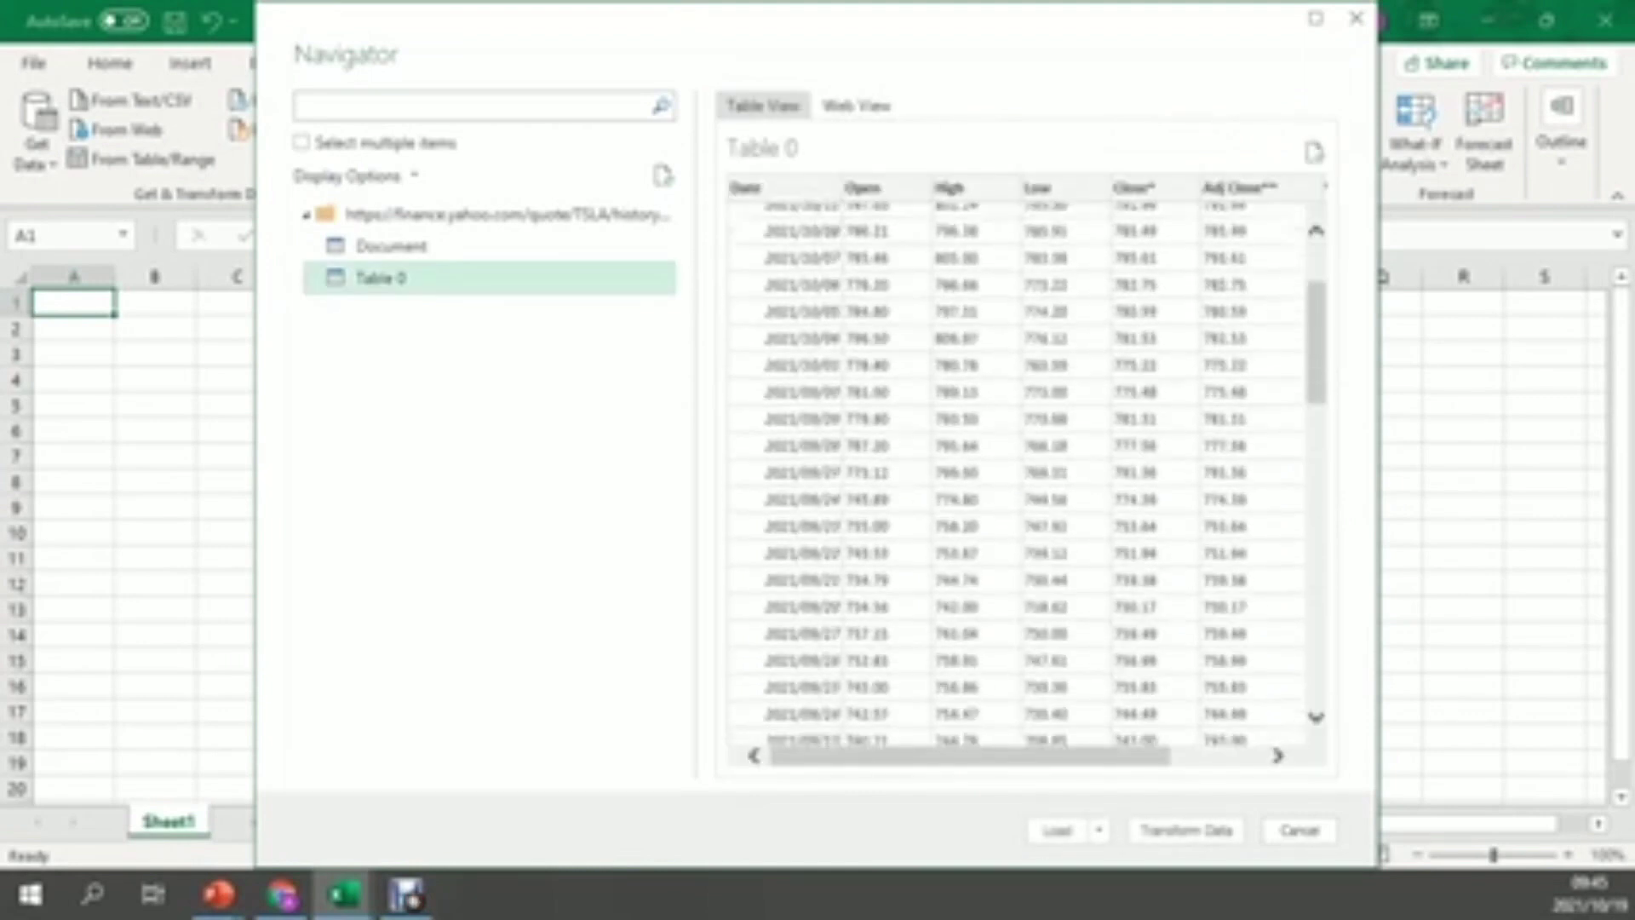
scroll(1016, 477, down, 1)
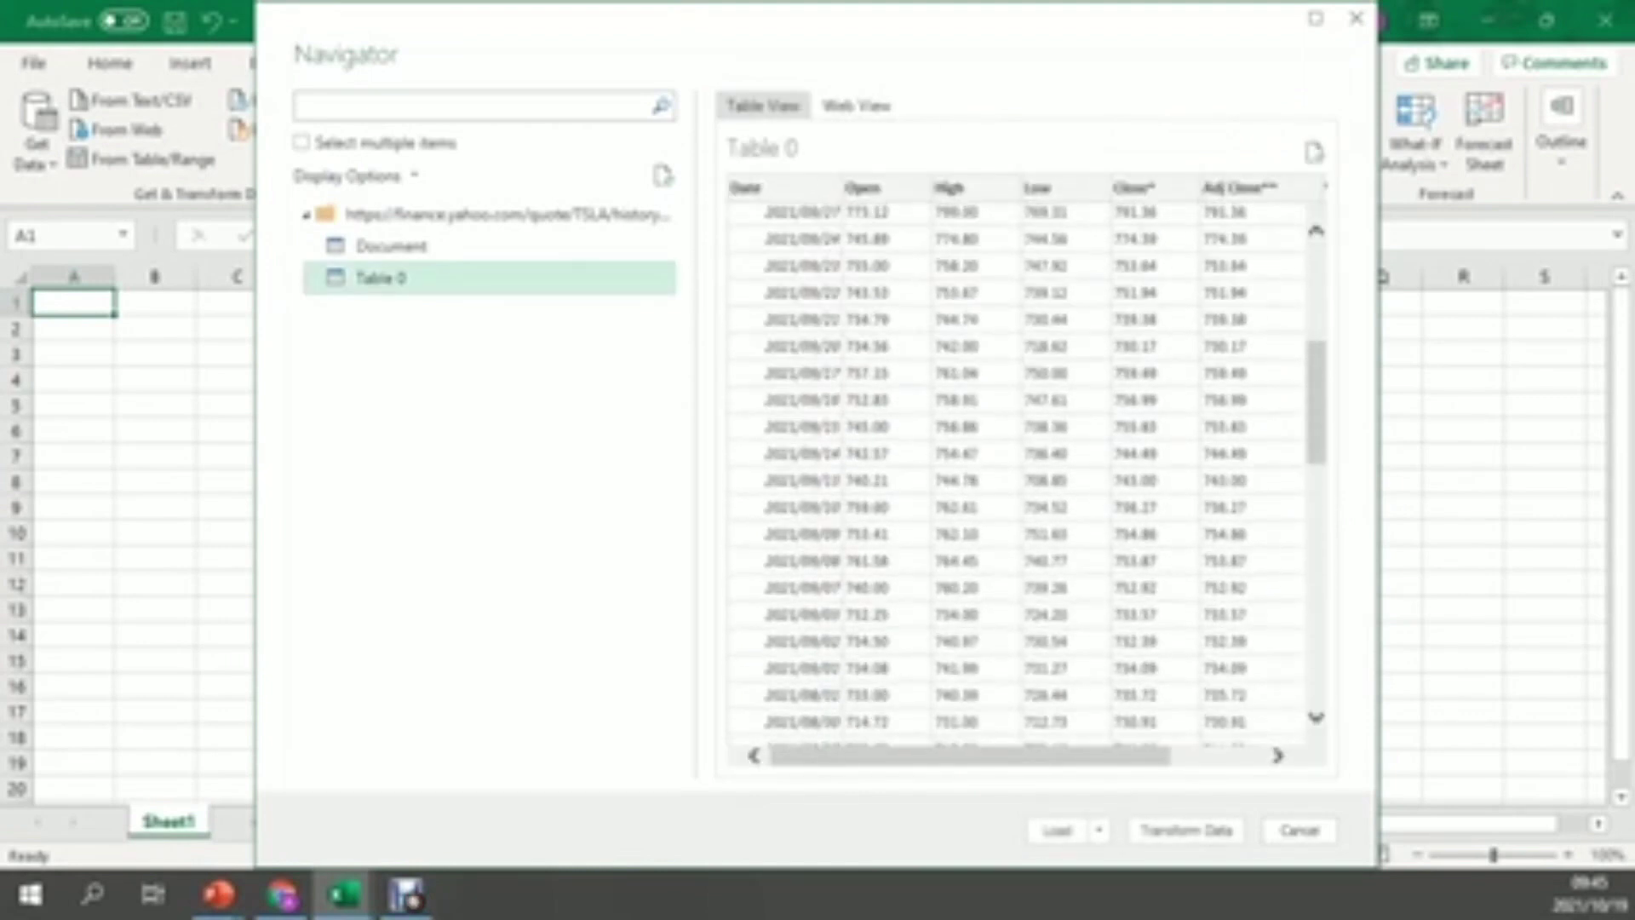
scroll(1016, 477, down, 2)
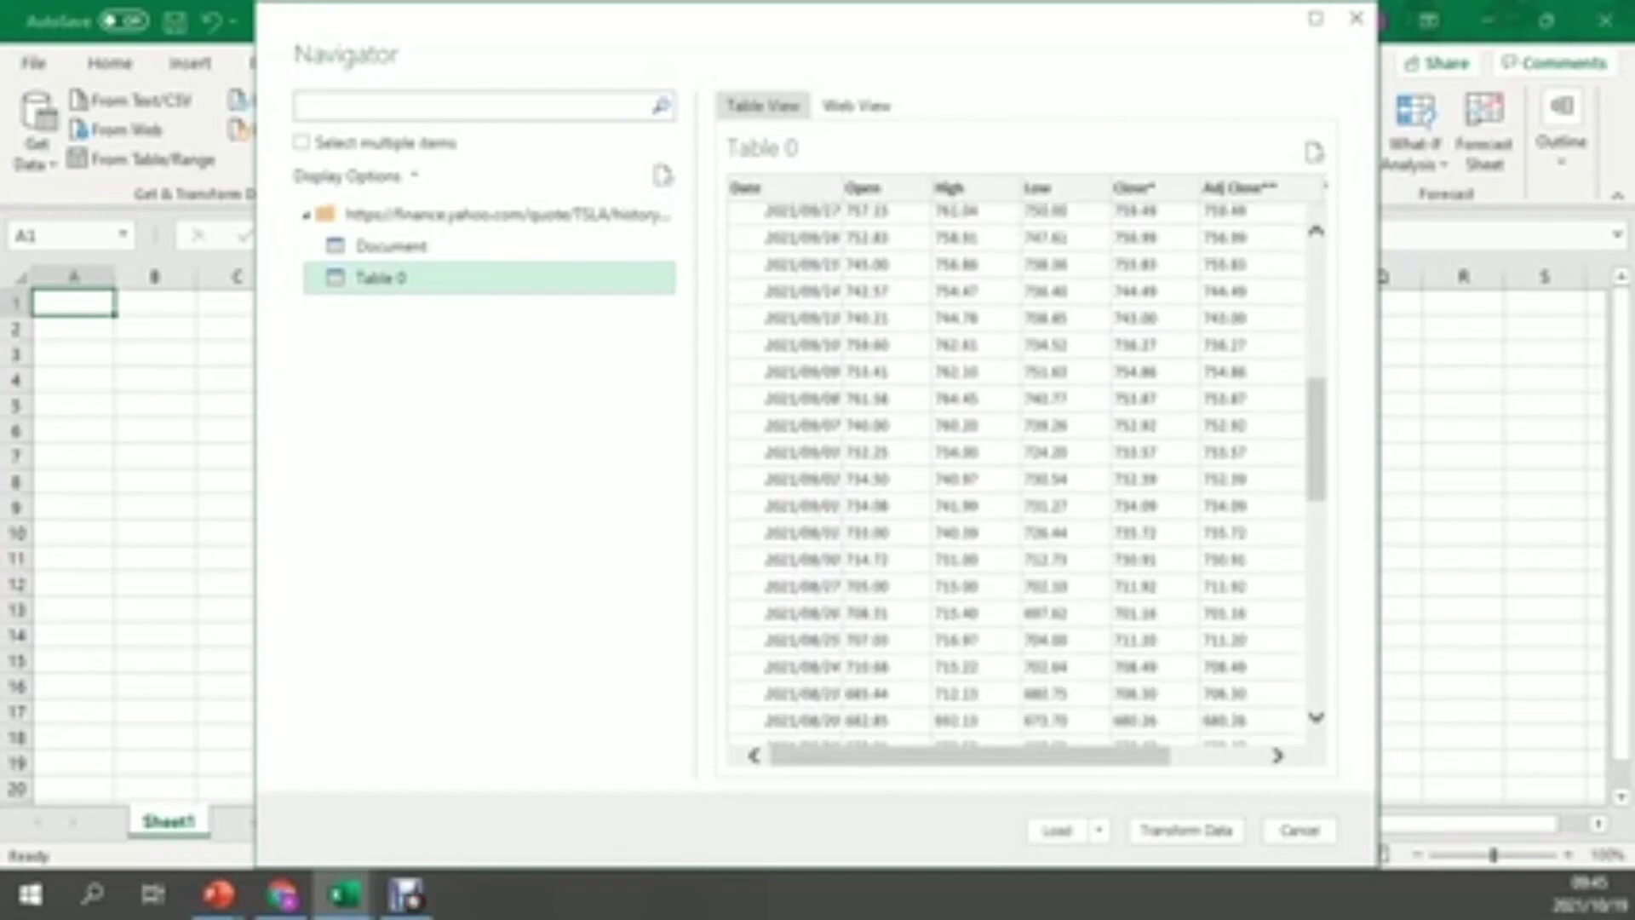
- Load the selected data as a table into the existing worksheet at cell A1
click(1100, 830)
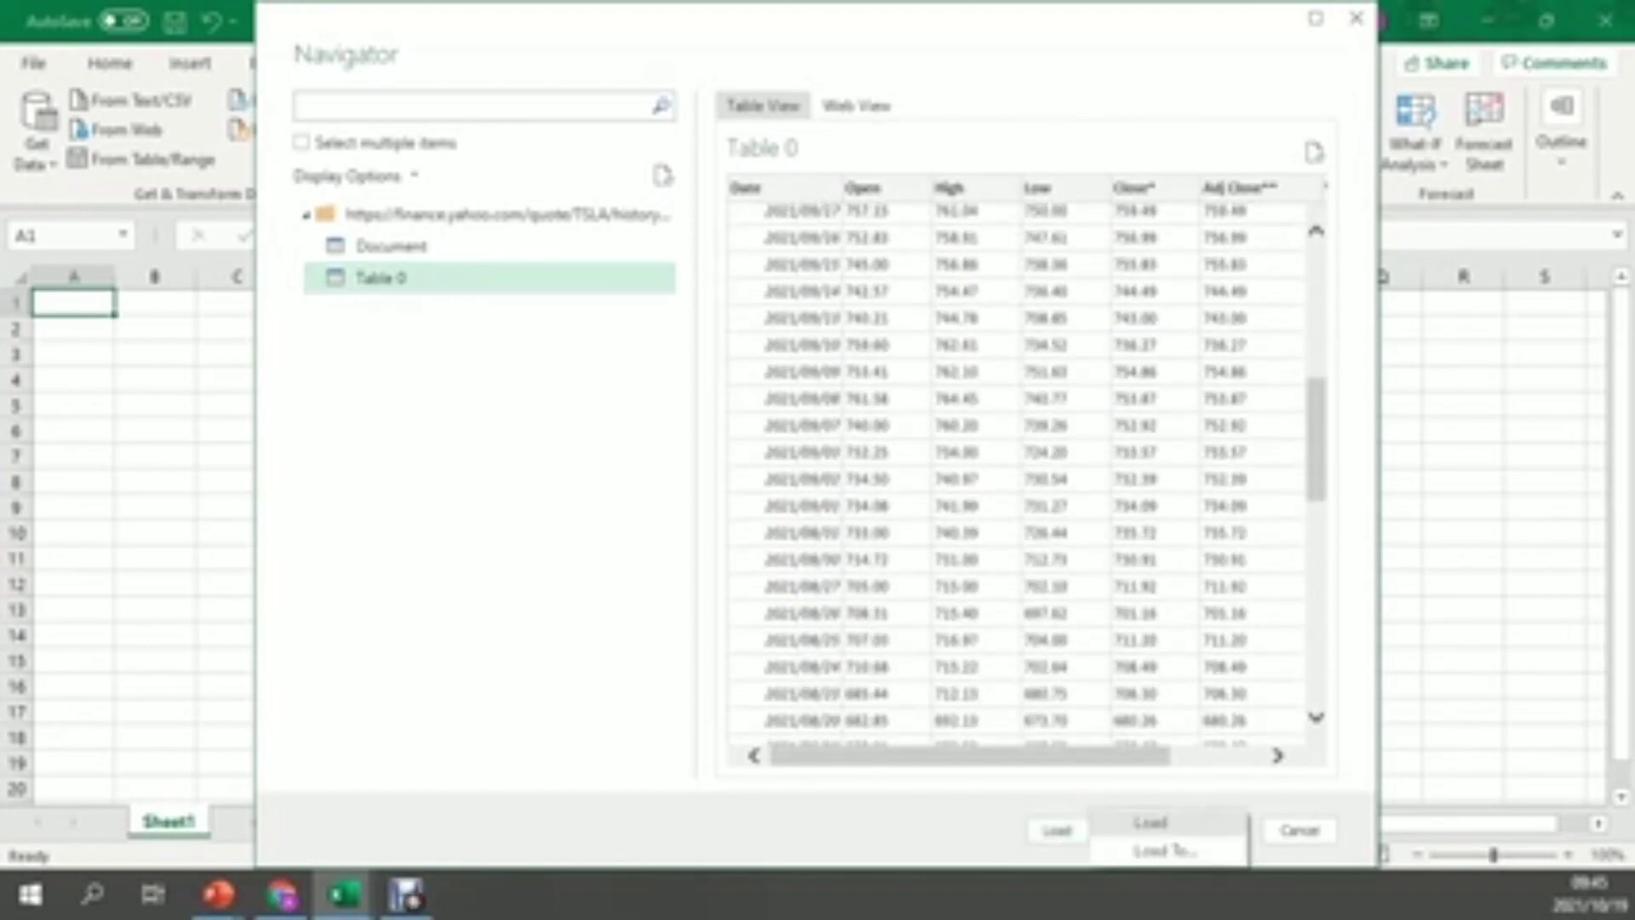
click(1164, 850)
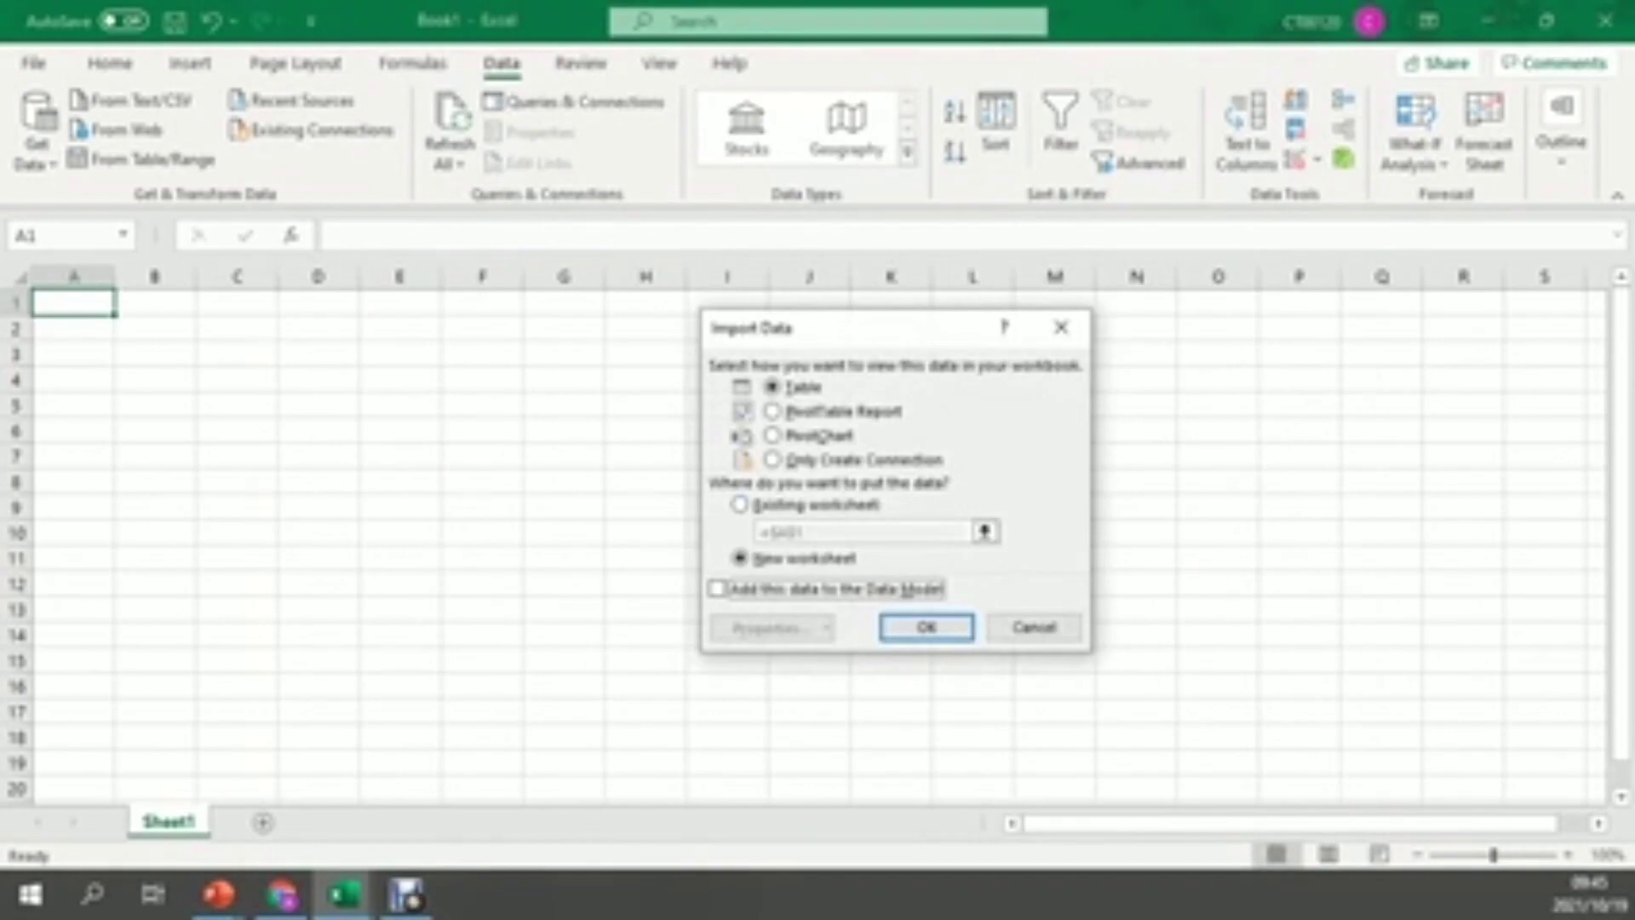
click(741, 505)
click(927, 627)
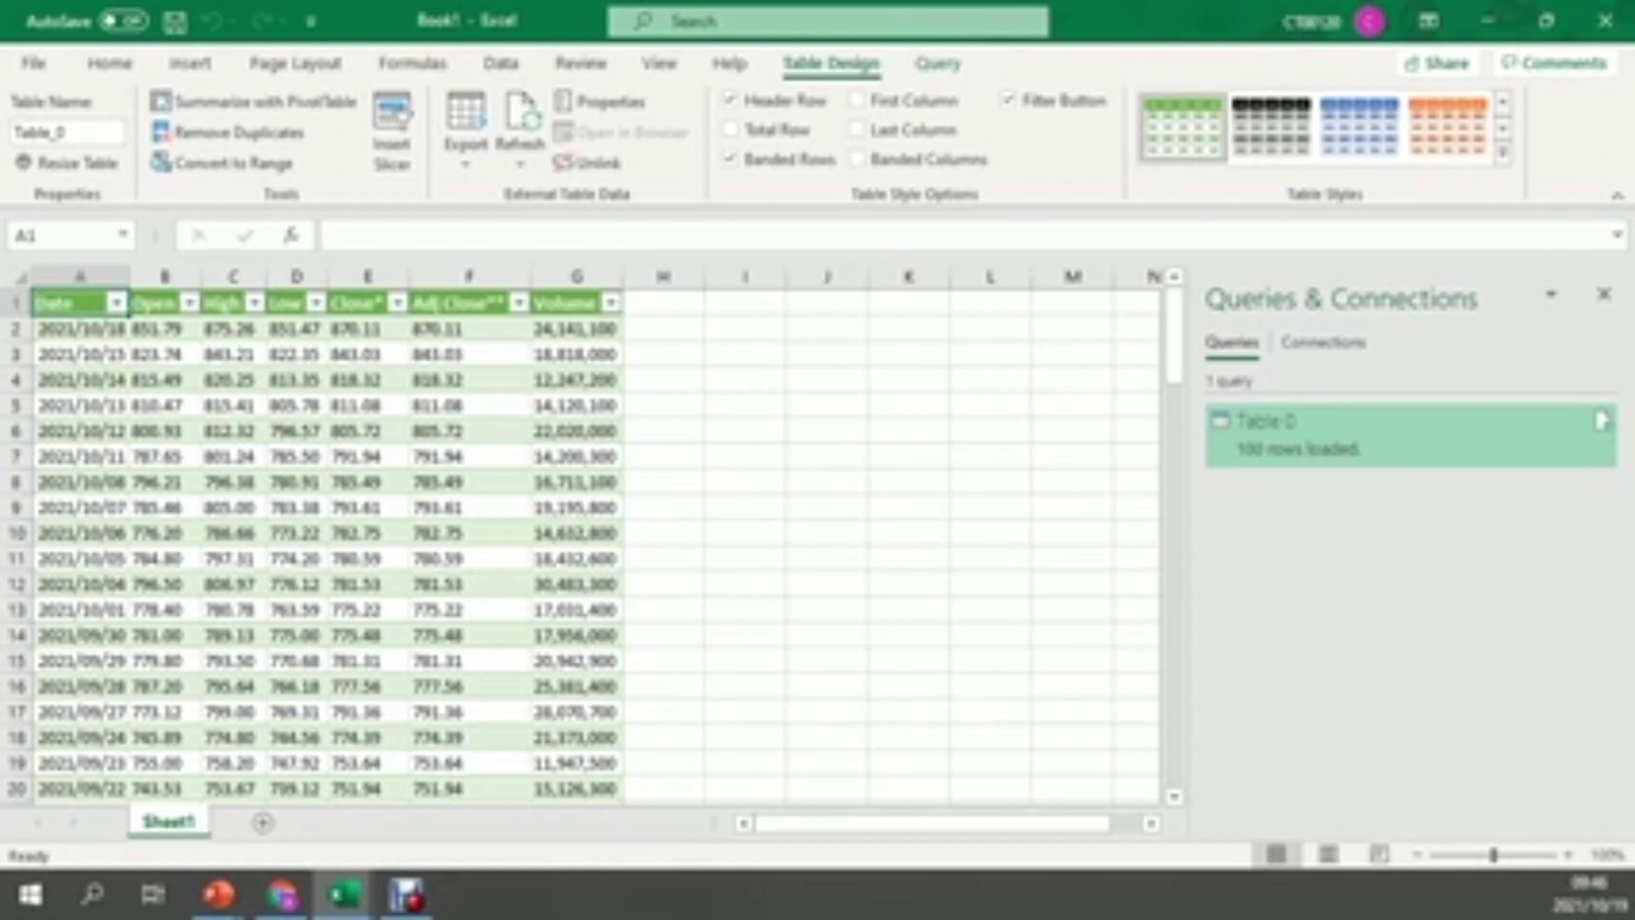
- Review the Table 0 query's details, select its table in the worksheet and refresh the data
mouse_move(1294, 435)
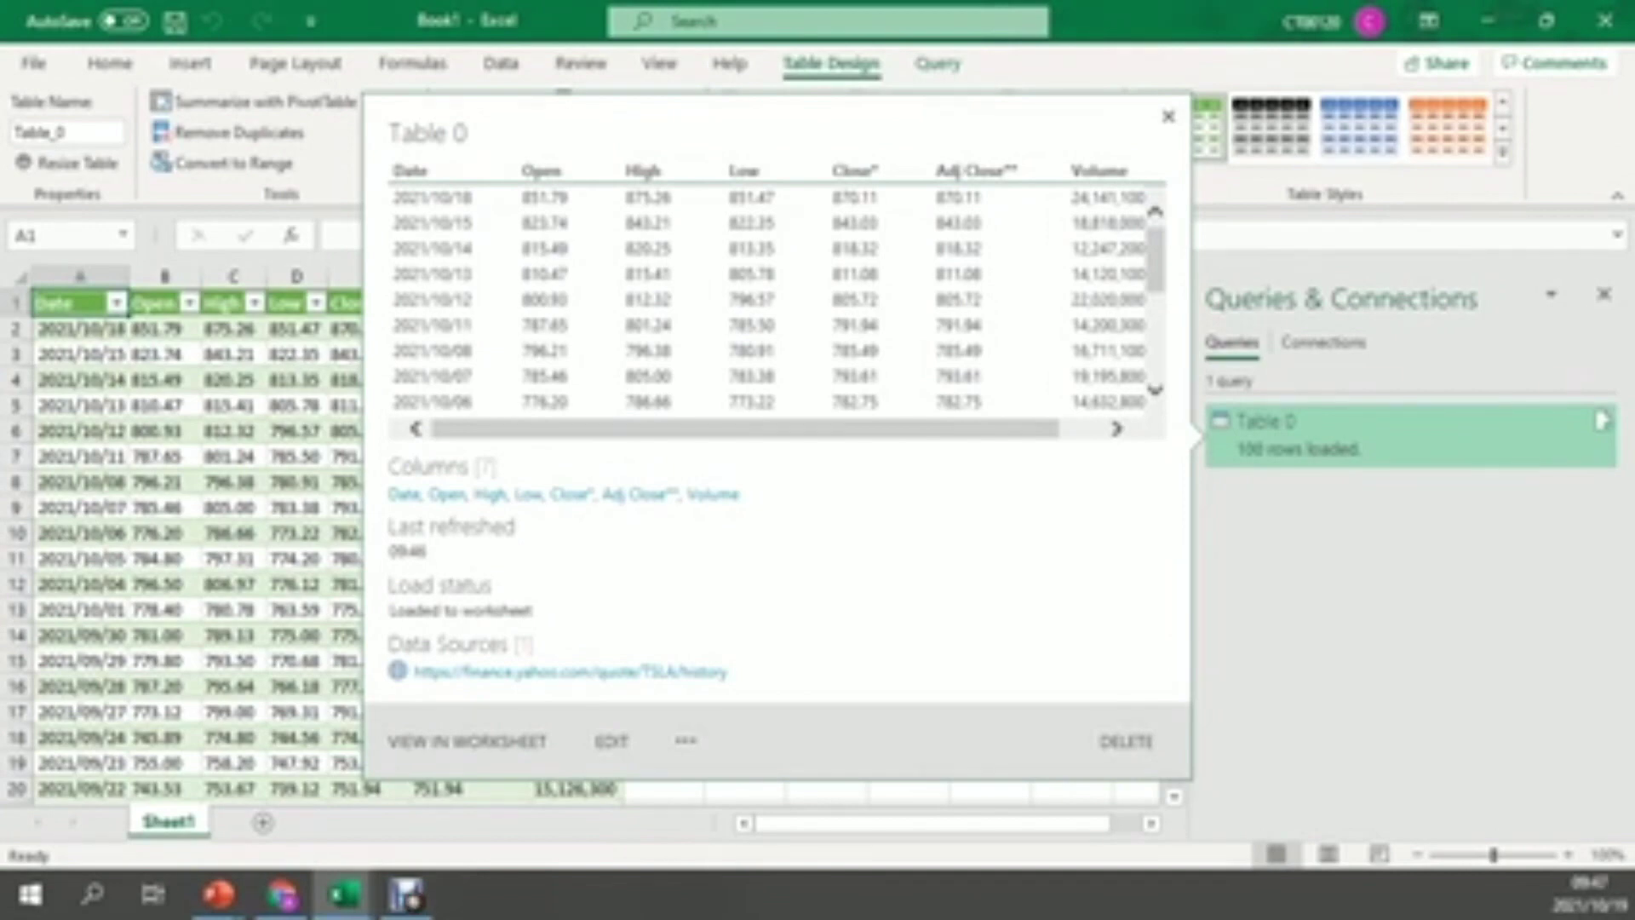
click(1411, 435)
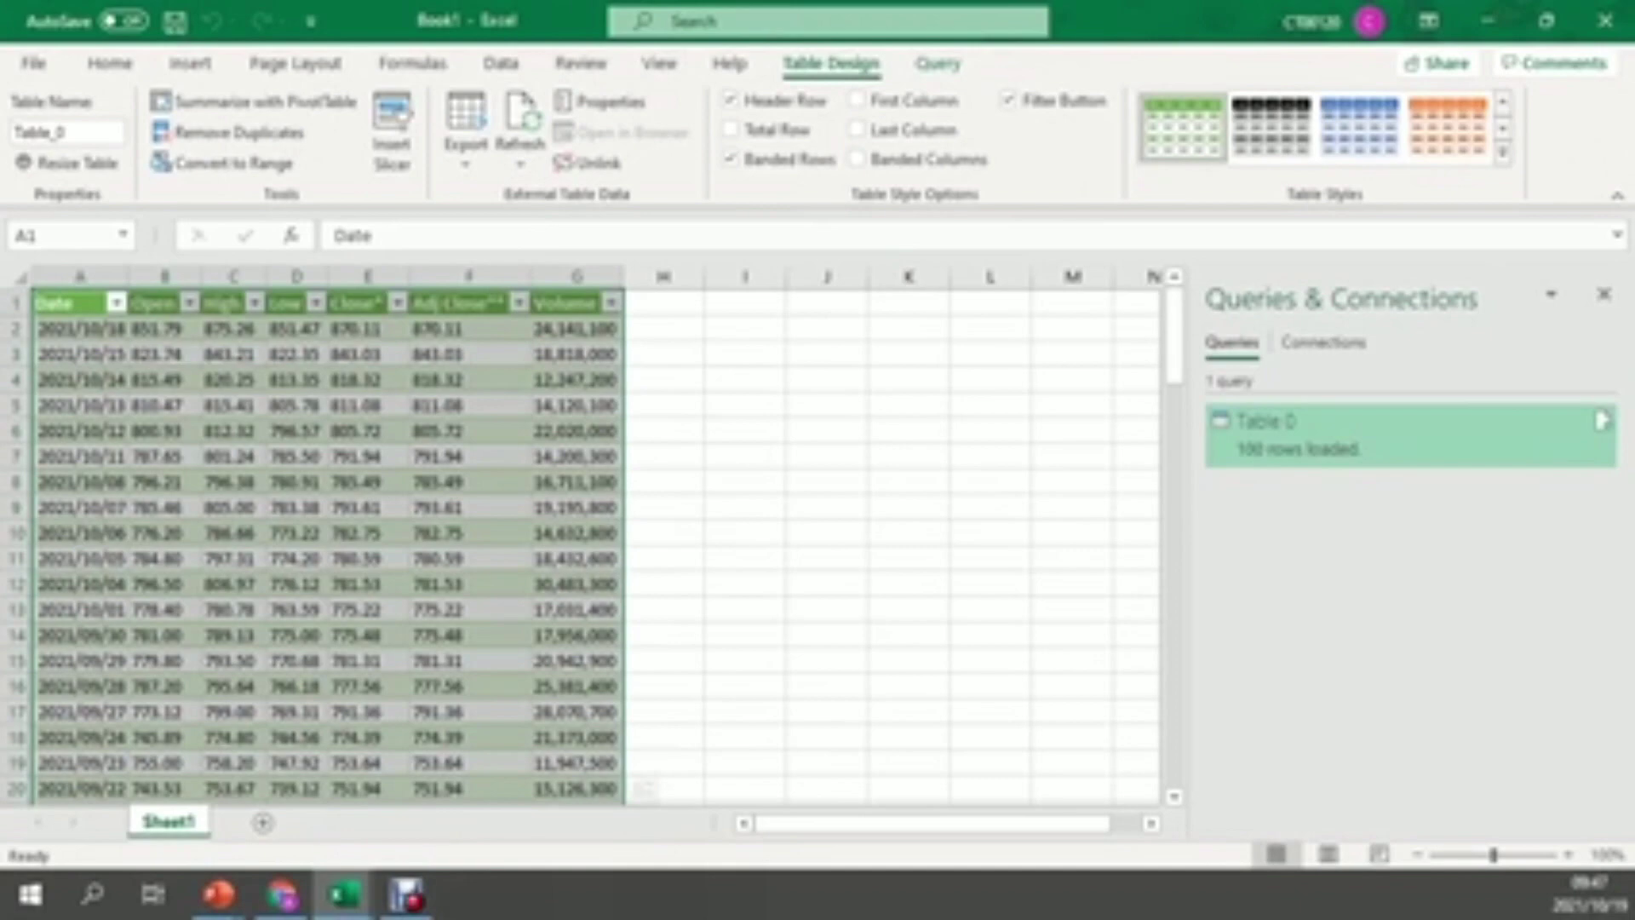
right_click(501, 792)
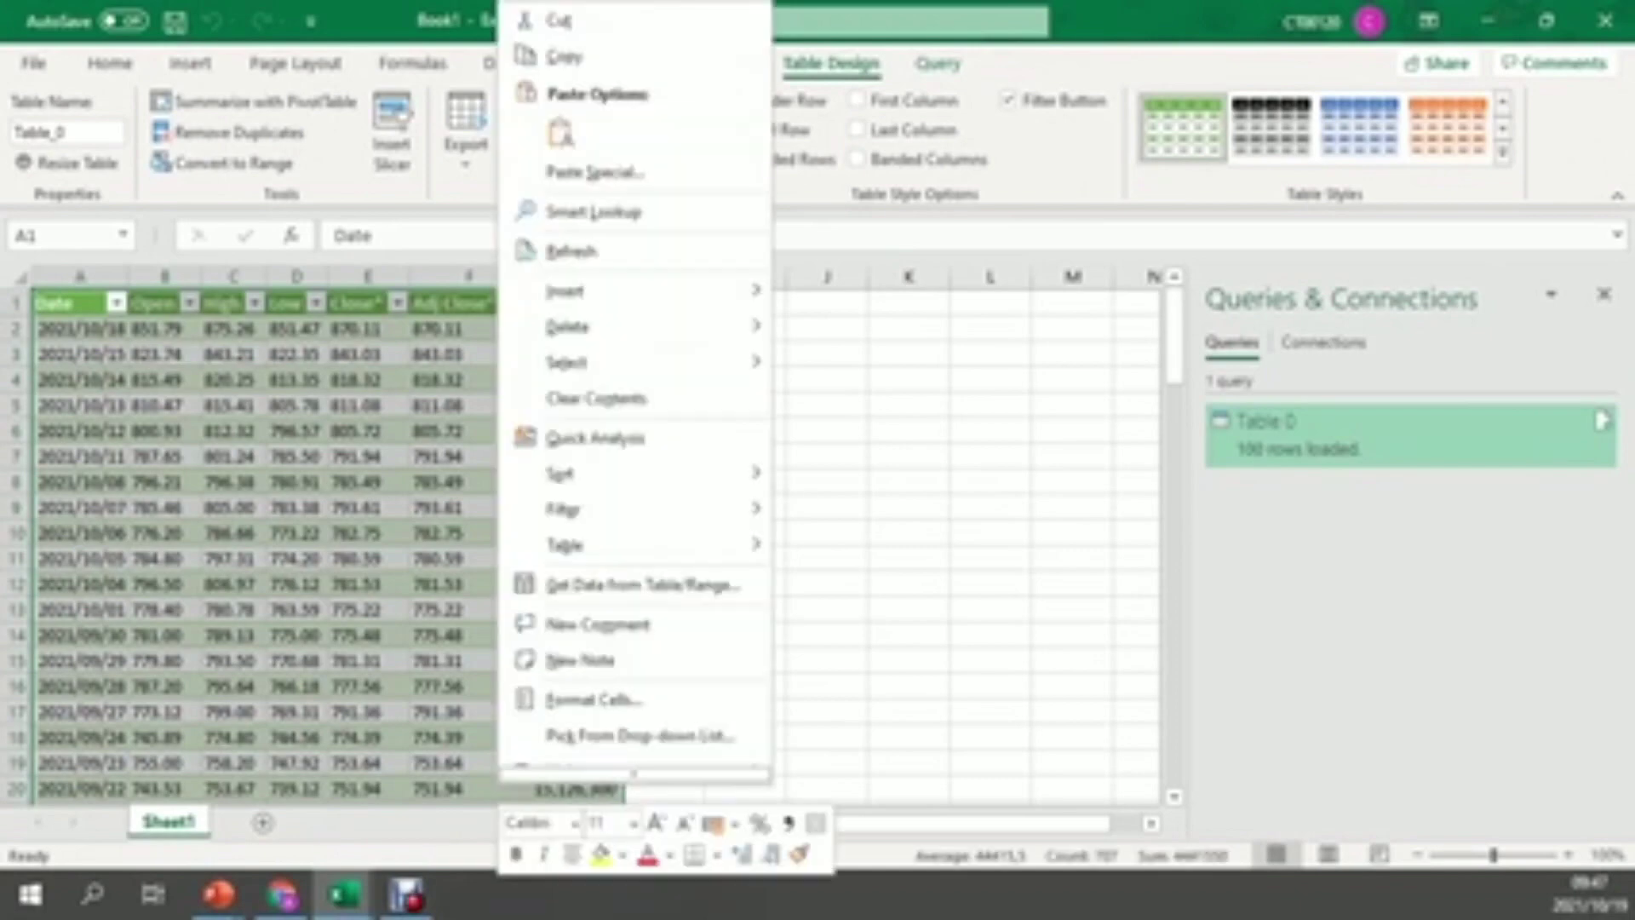
click(570, 250)
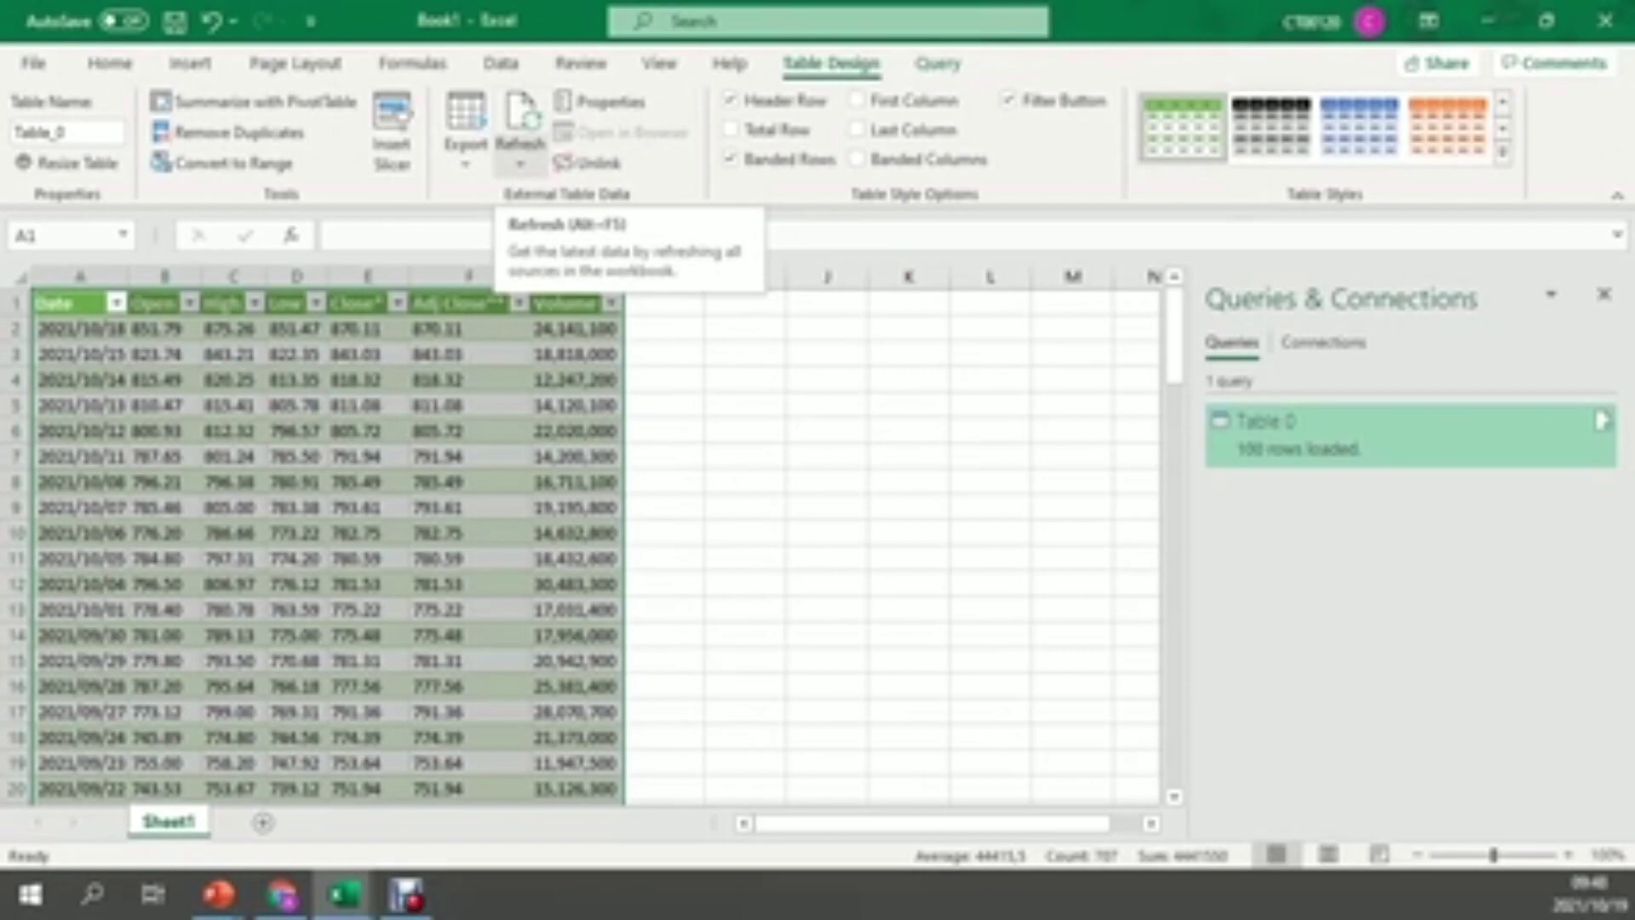
- Open the table's connection properties and rename the query as Stock Prices
click(520, 157)
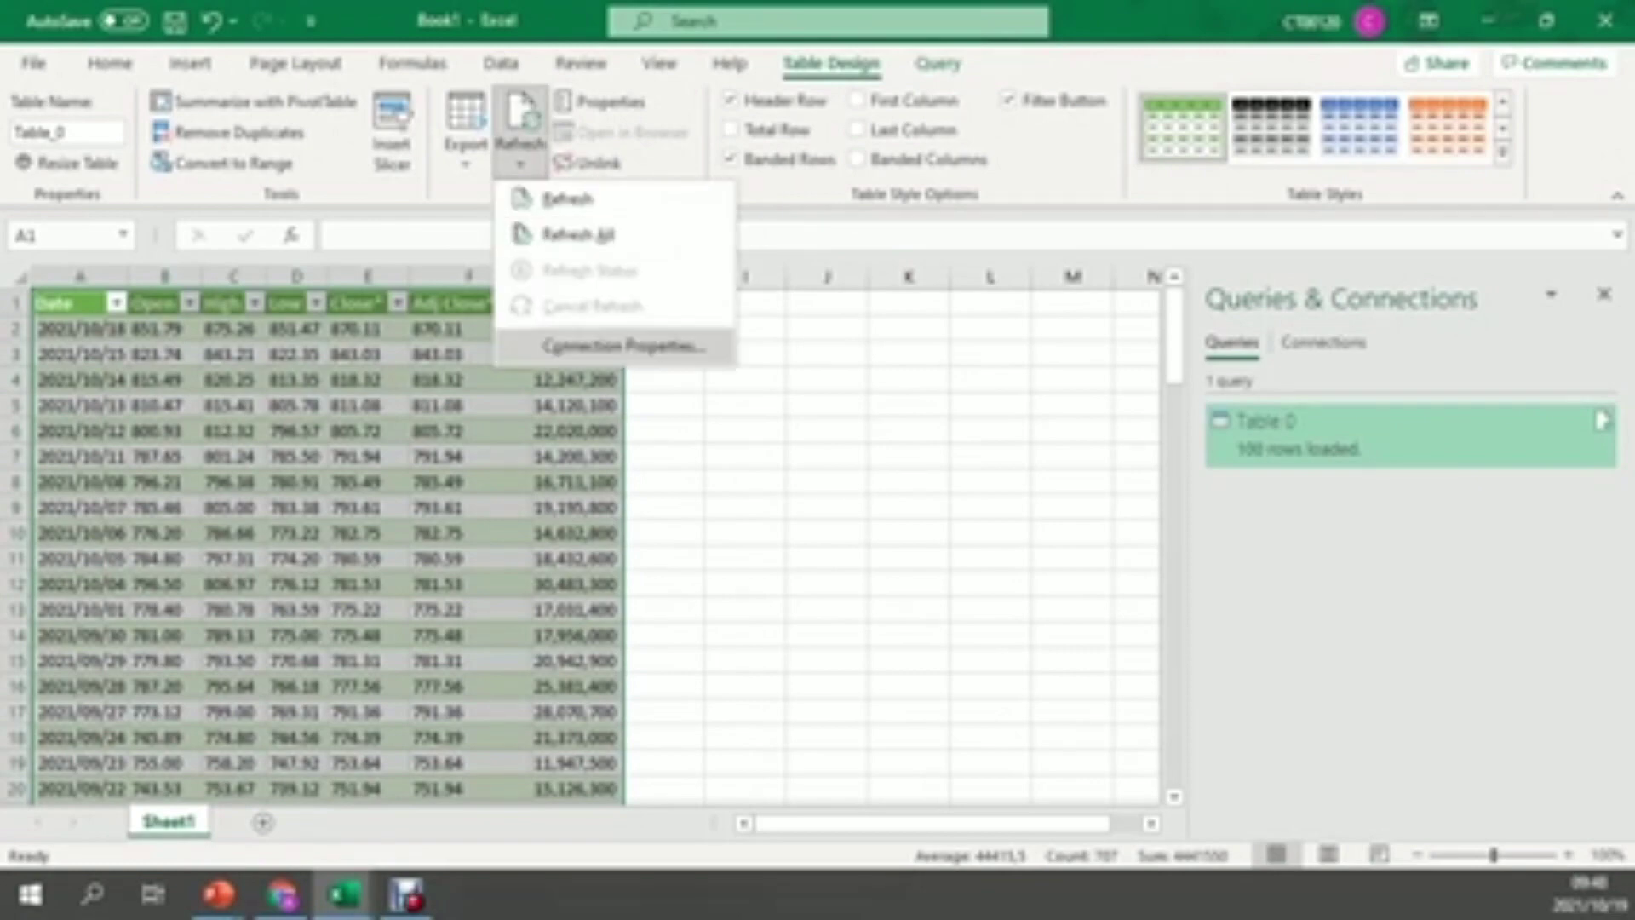
click(623, 345)
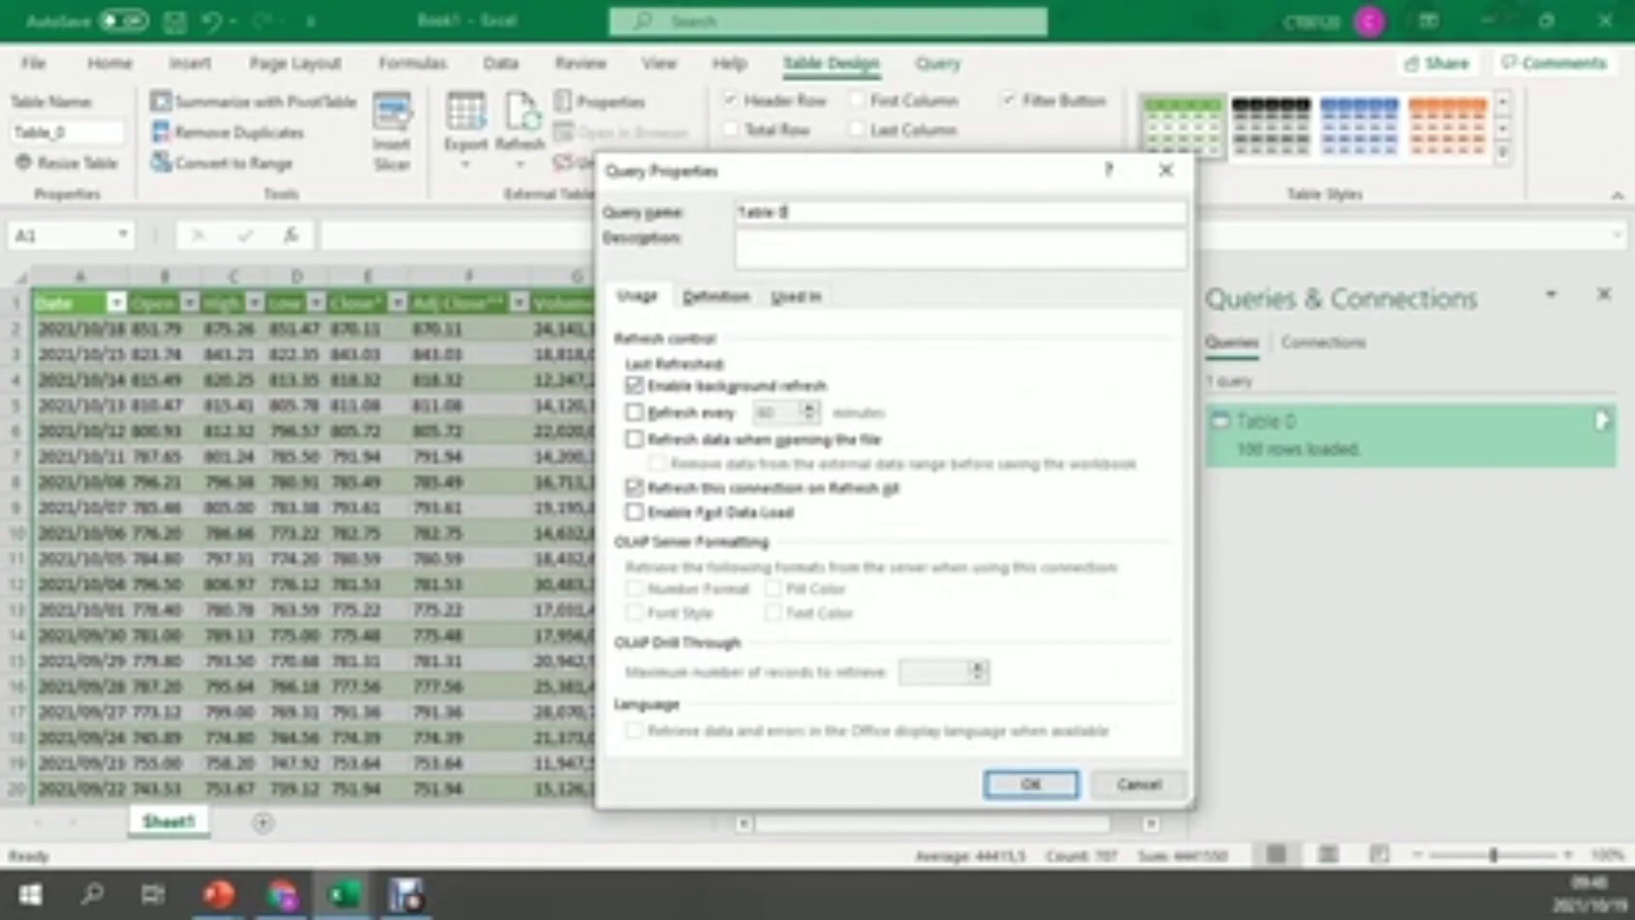
drag(788, 212, 737, 212)
text(Ttock Prices)
- Set the Stock Prices query to refresh every 60 minutes and whenever the file opens, and apply the properties
click(634, 413)
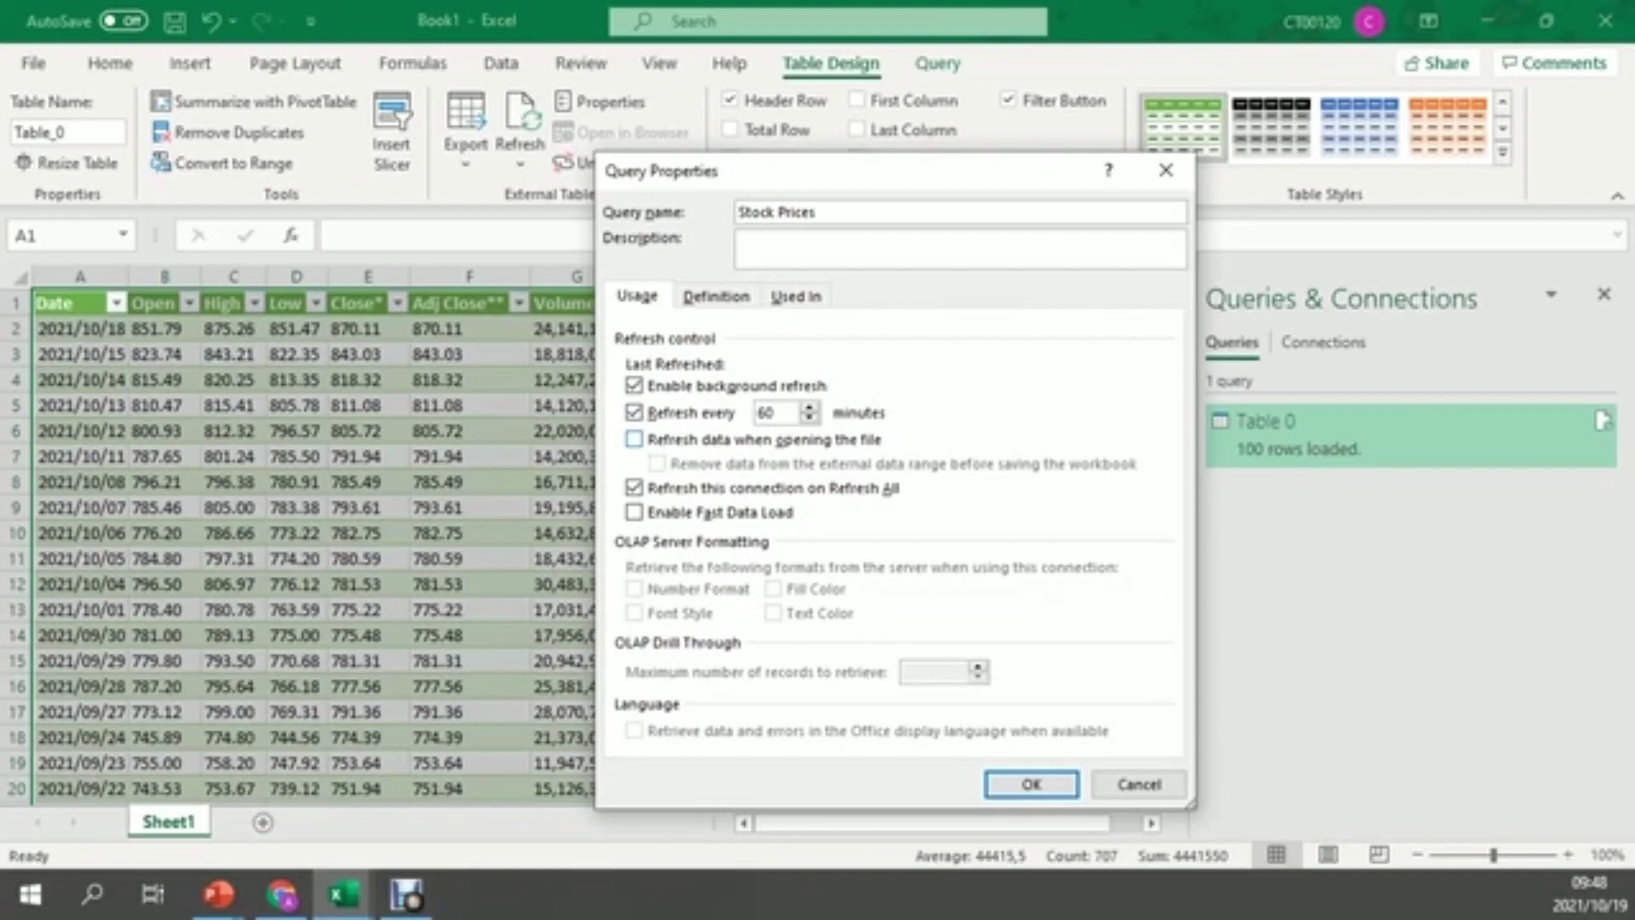
key(alt+o)
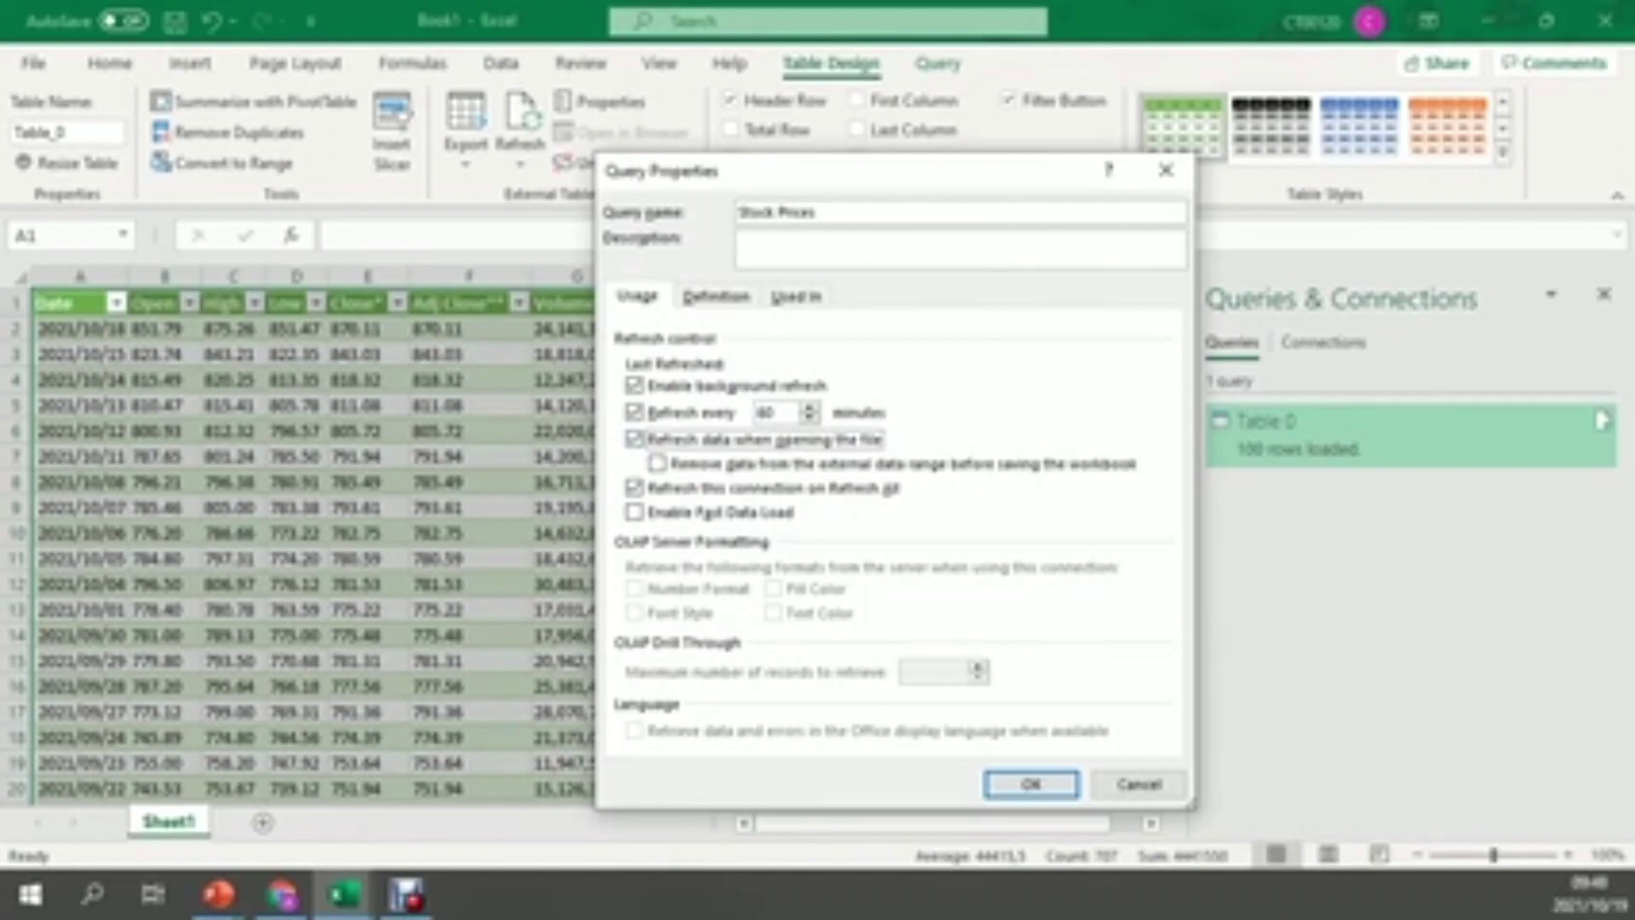
click(1030, 783)
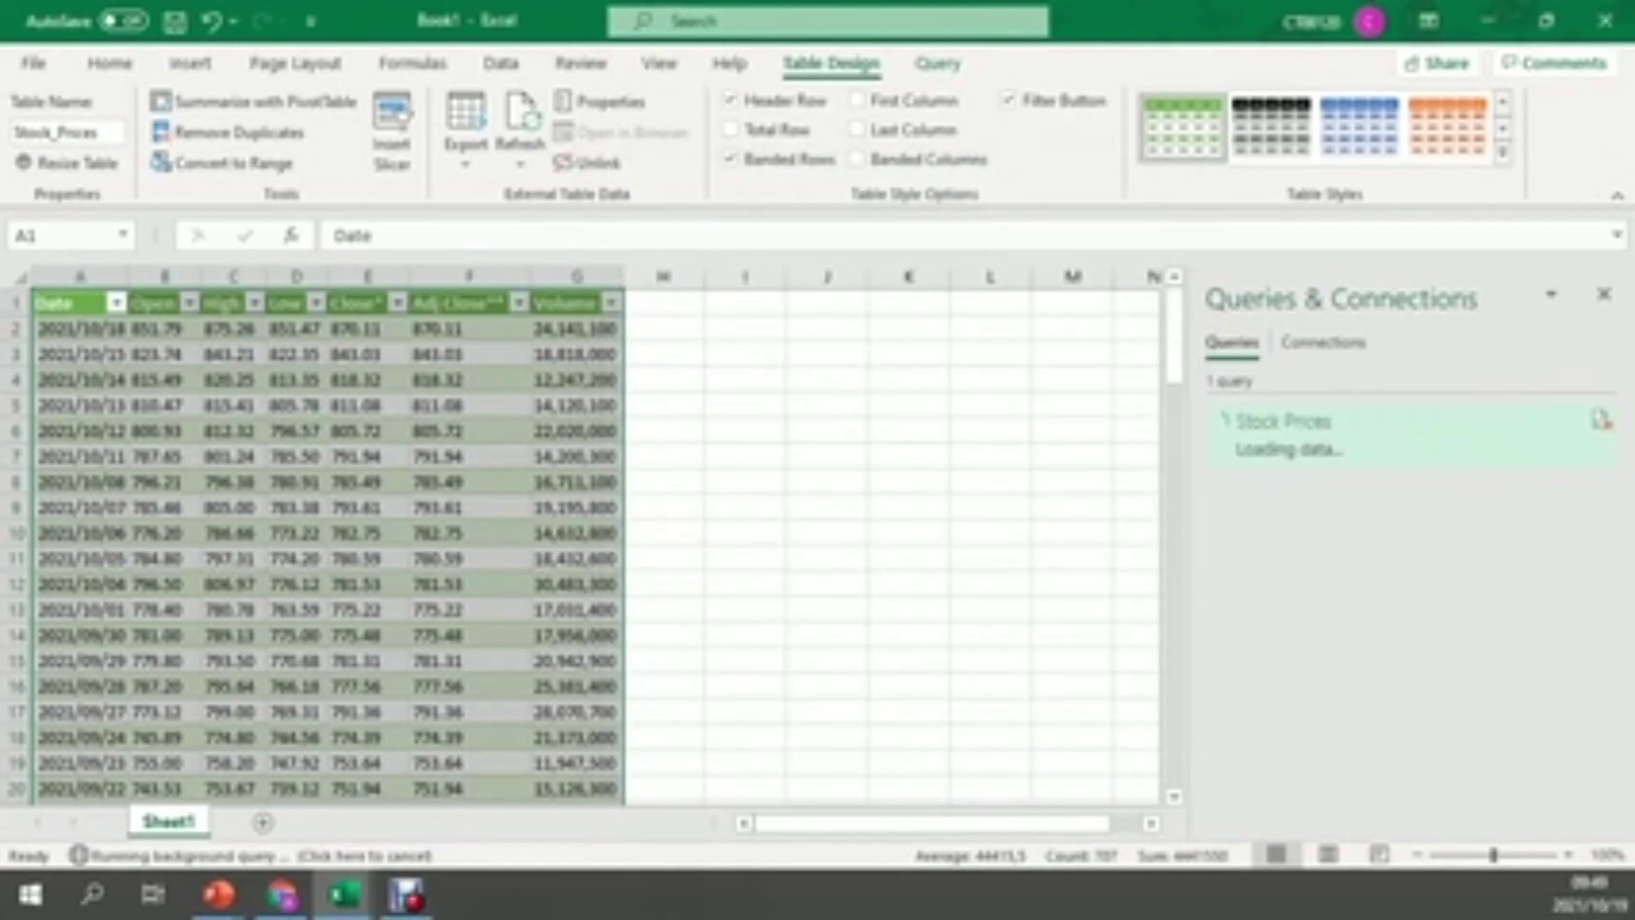
mouse_move(1601, 419)
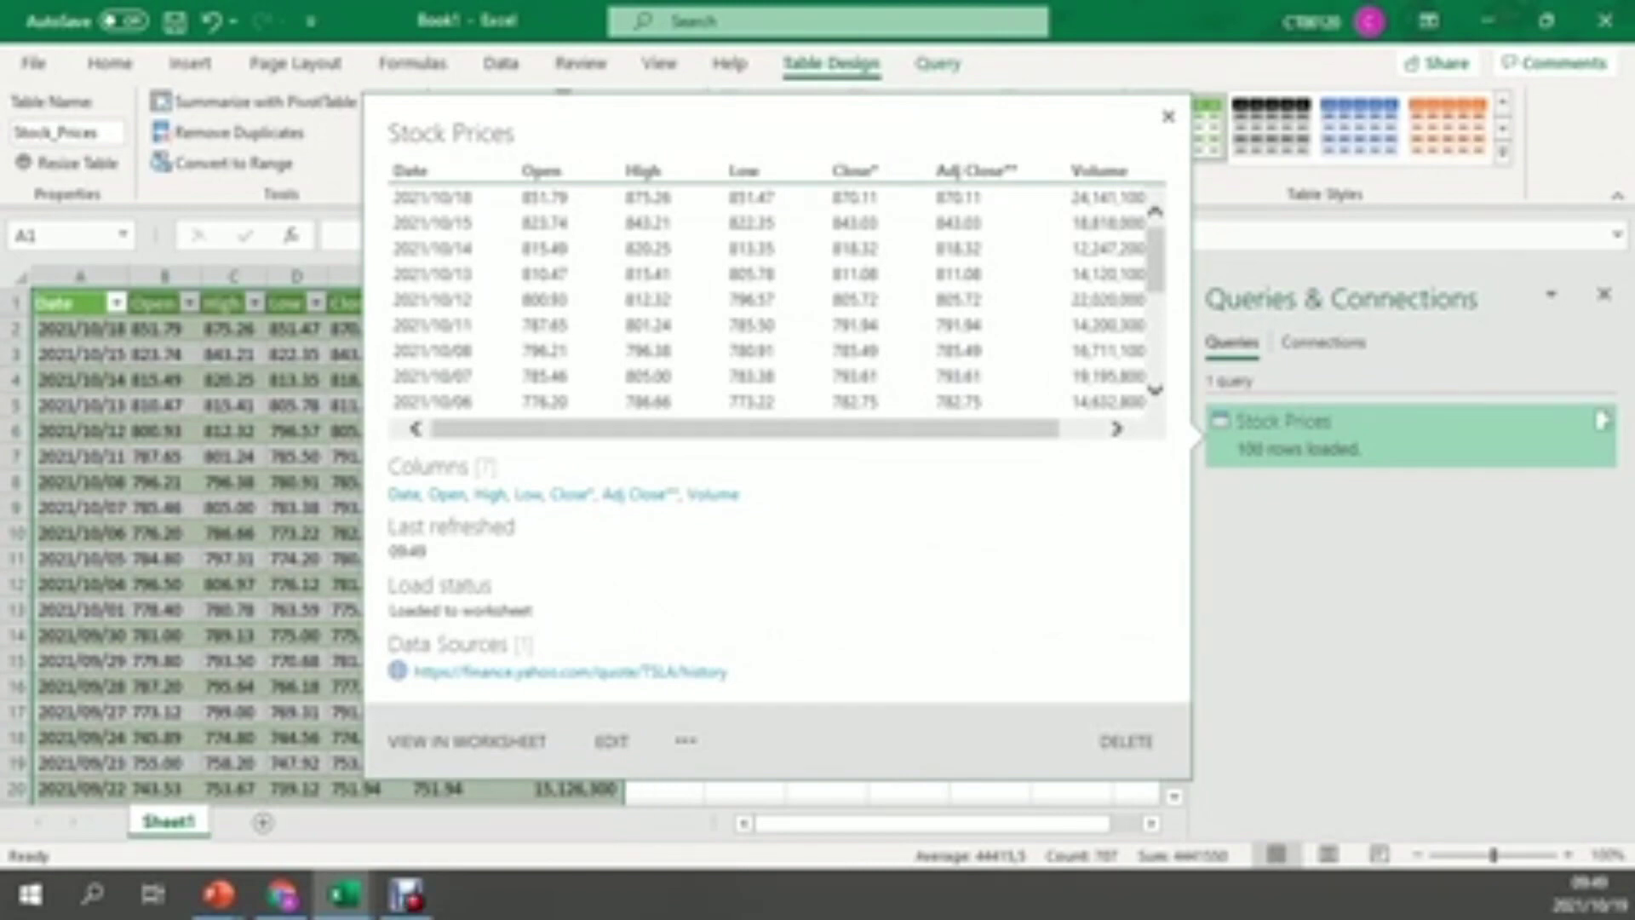
- Add a new worksheet to the workbook and close the Queries & Connections pane
click(110, 64)
click(262, 823)
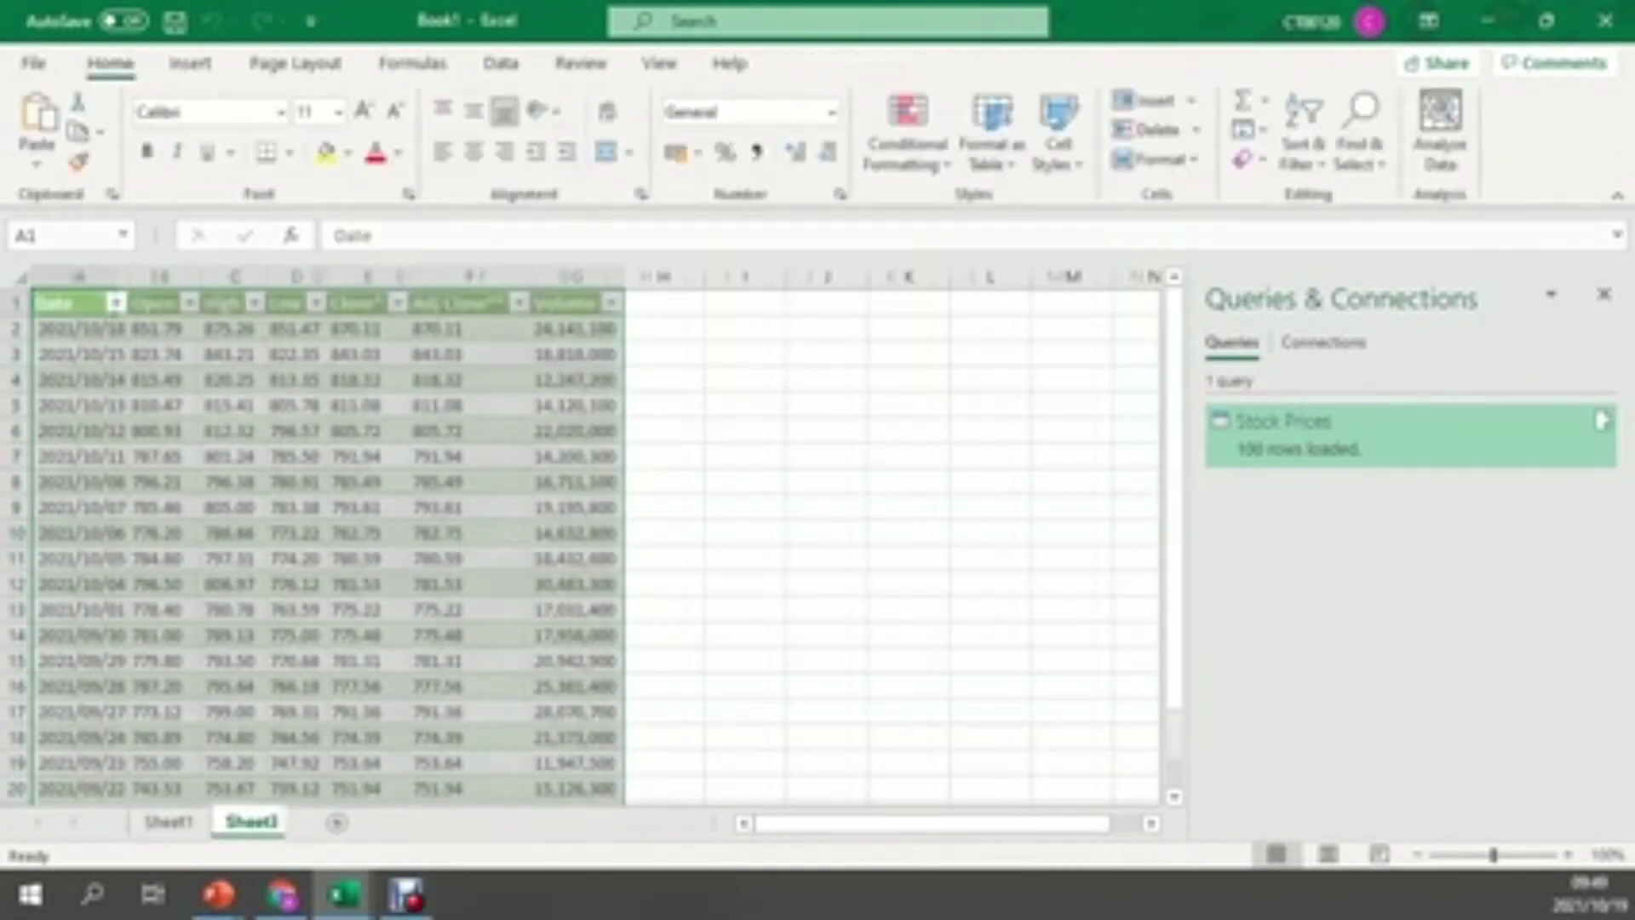
click(1604, 295)
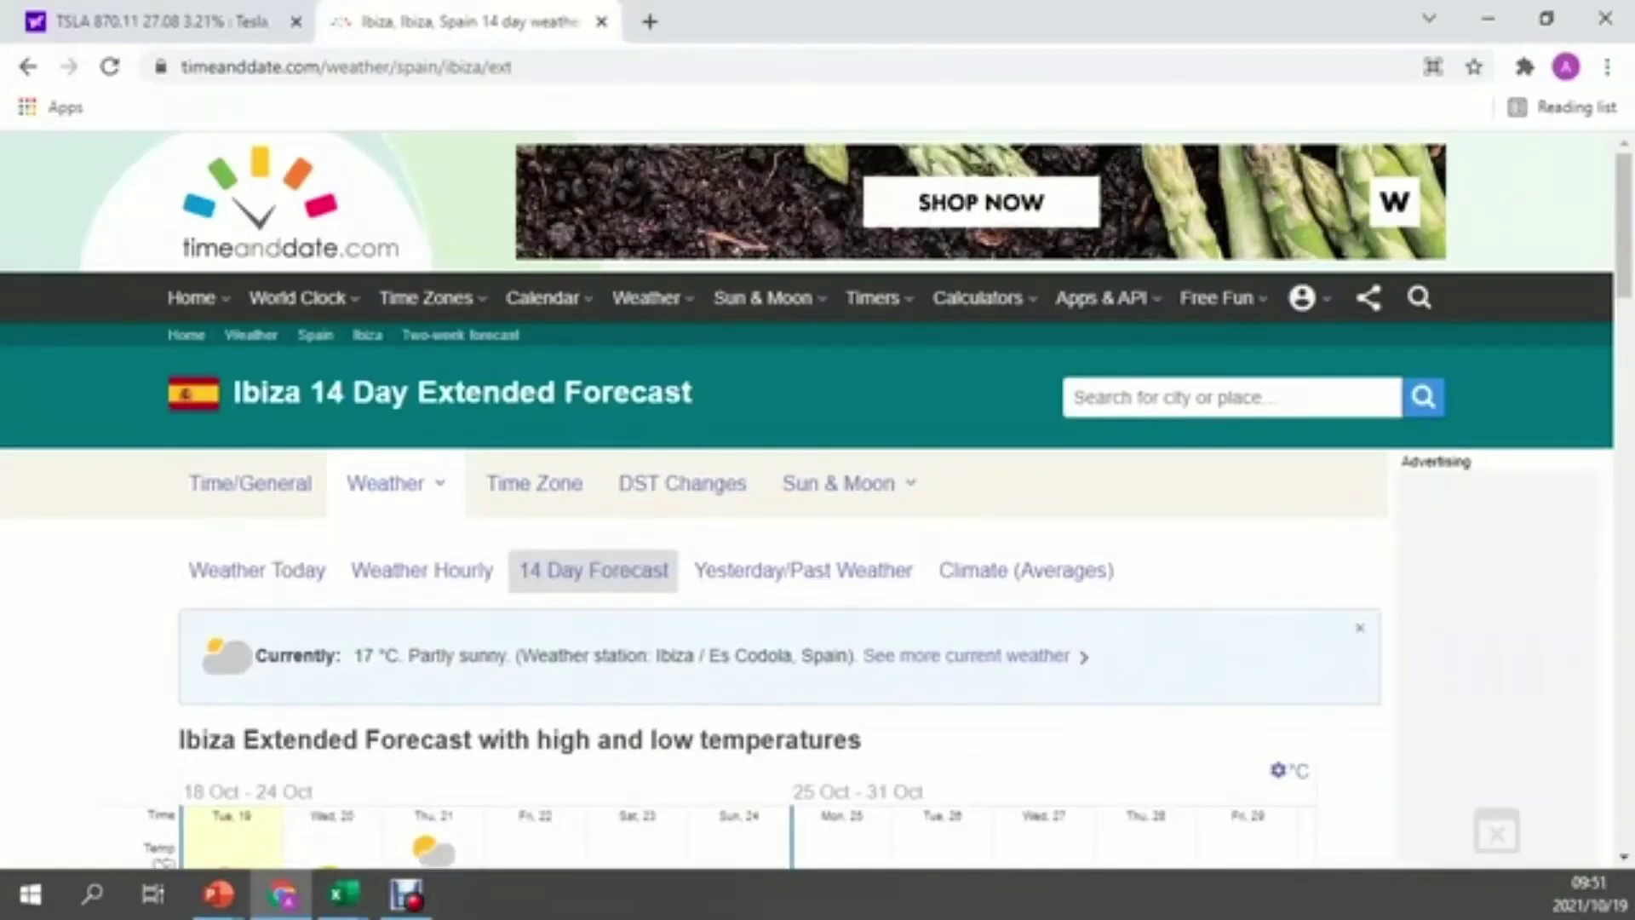
- Look over the Ibiza 14-day forecast on timeanddate.com in the browser and copy the page's URL
scroll(818, 511, down, 7)
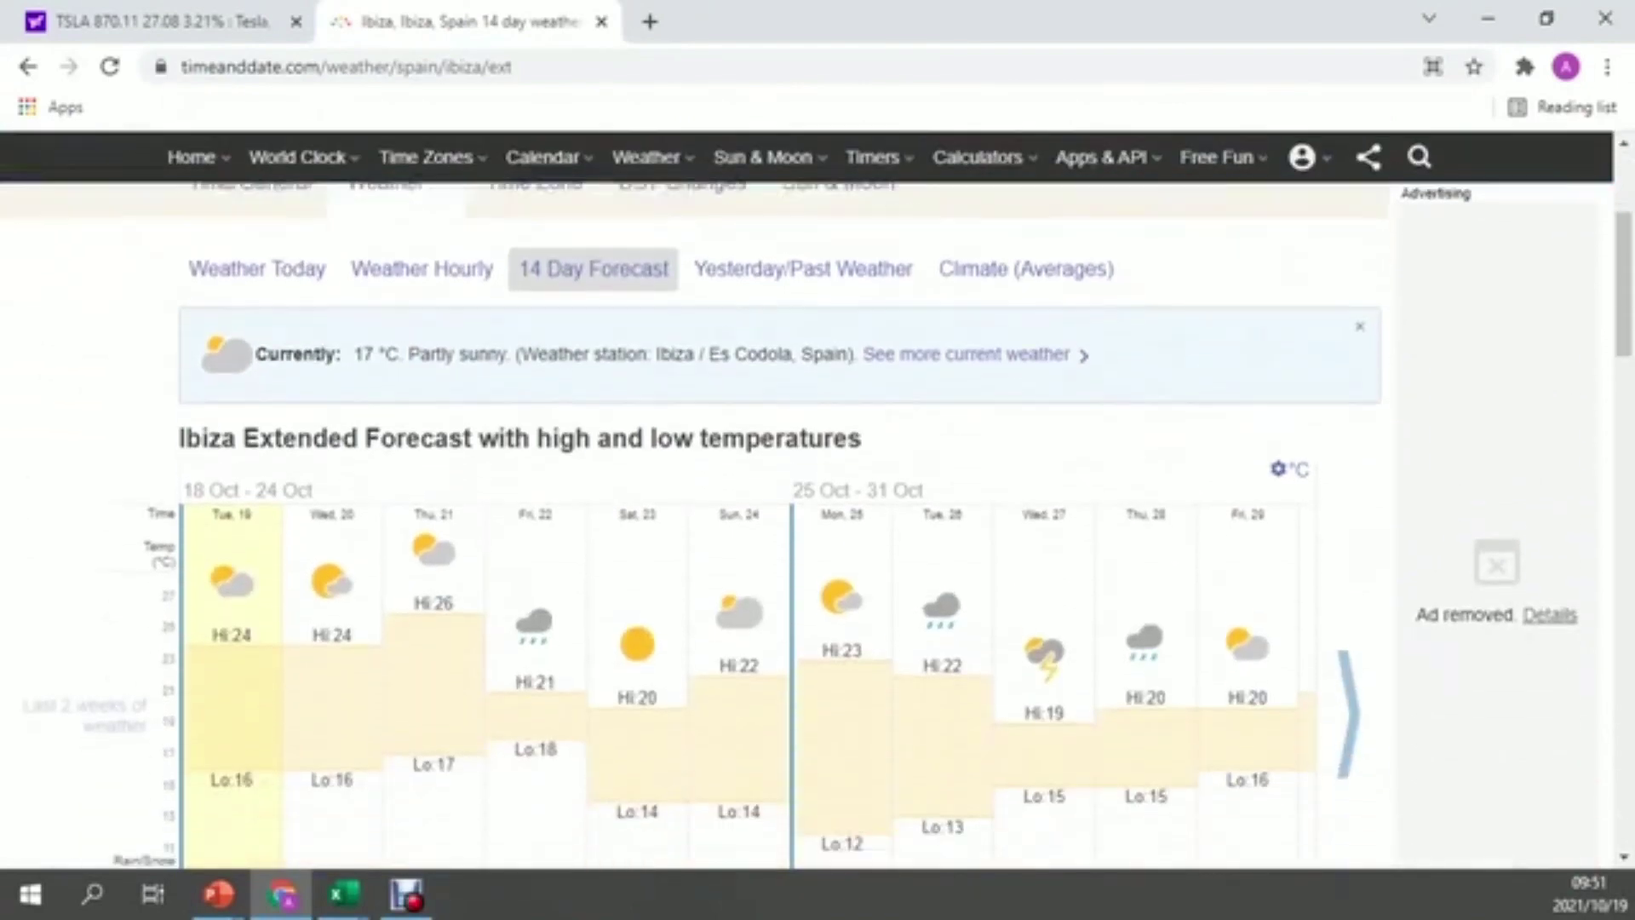
scroll(817, 511, up, 1)
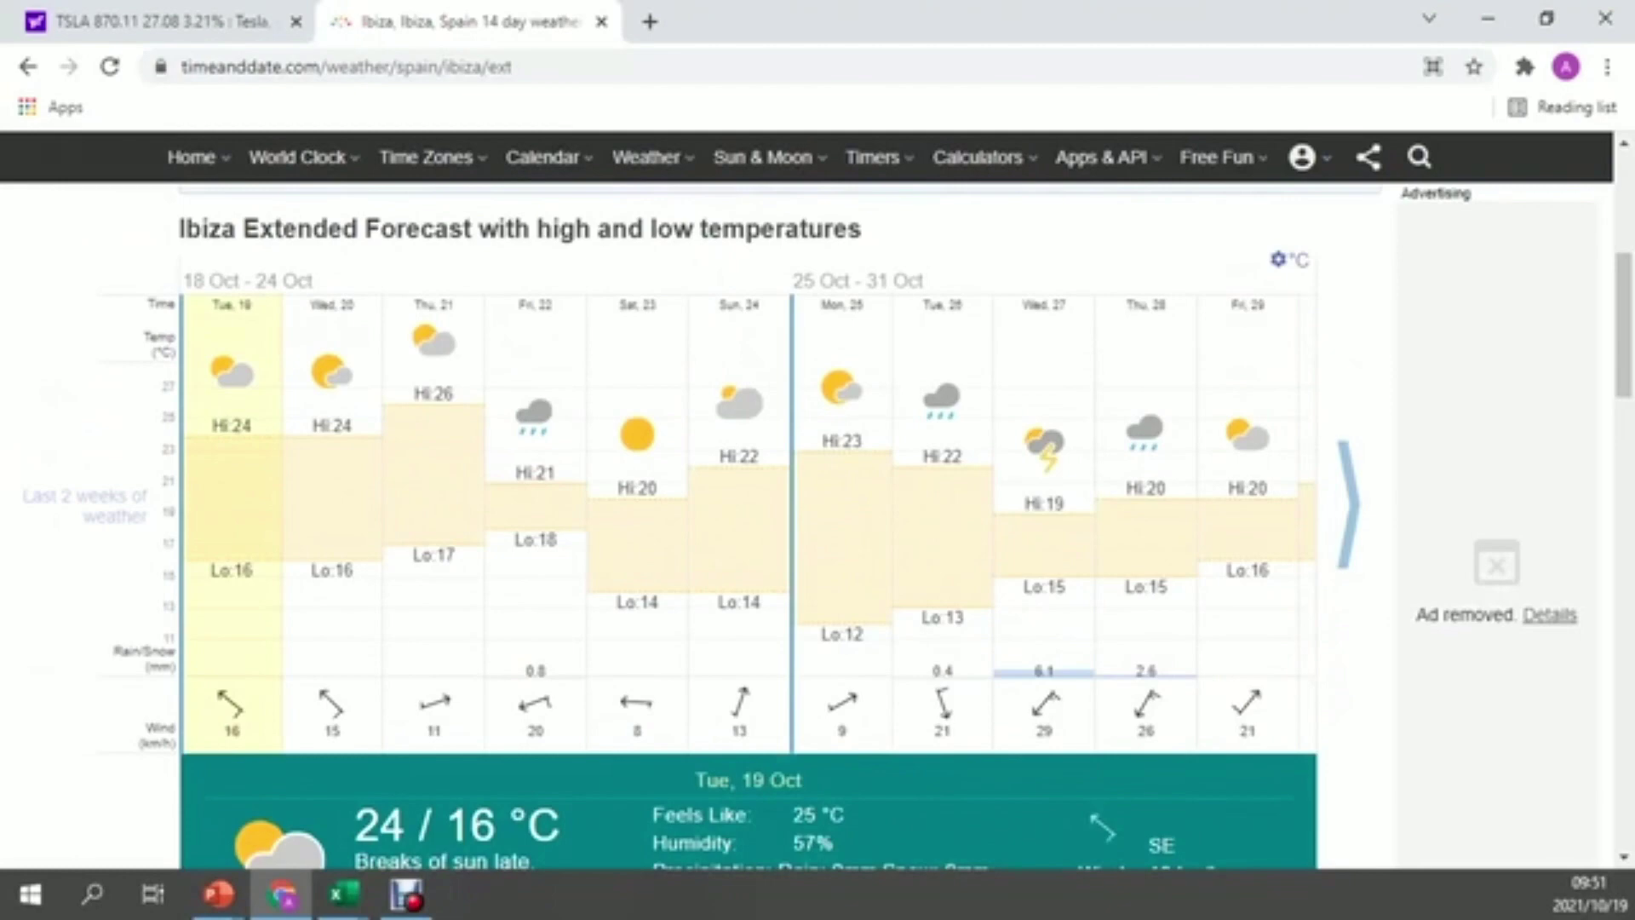
key(ctrl+l)
key(ctrl+c)
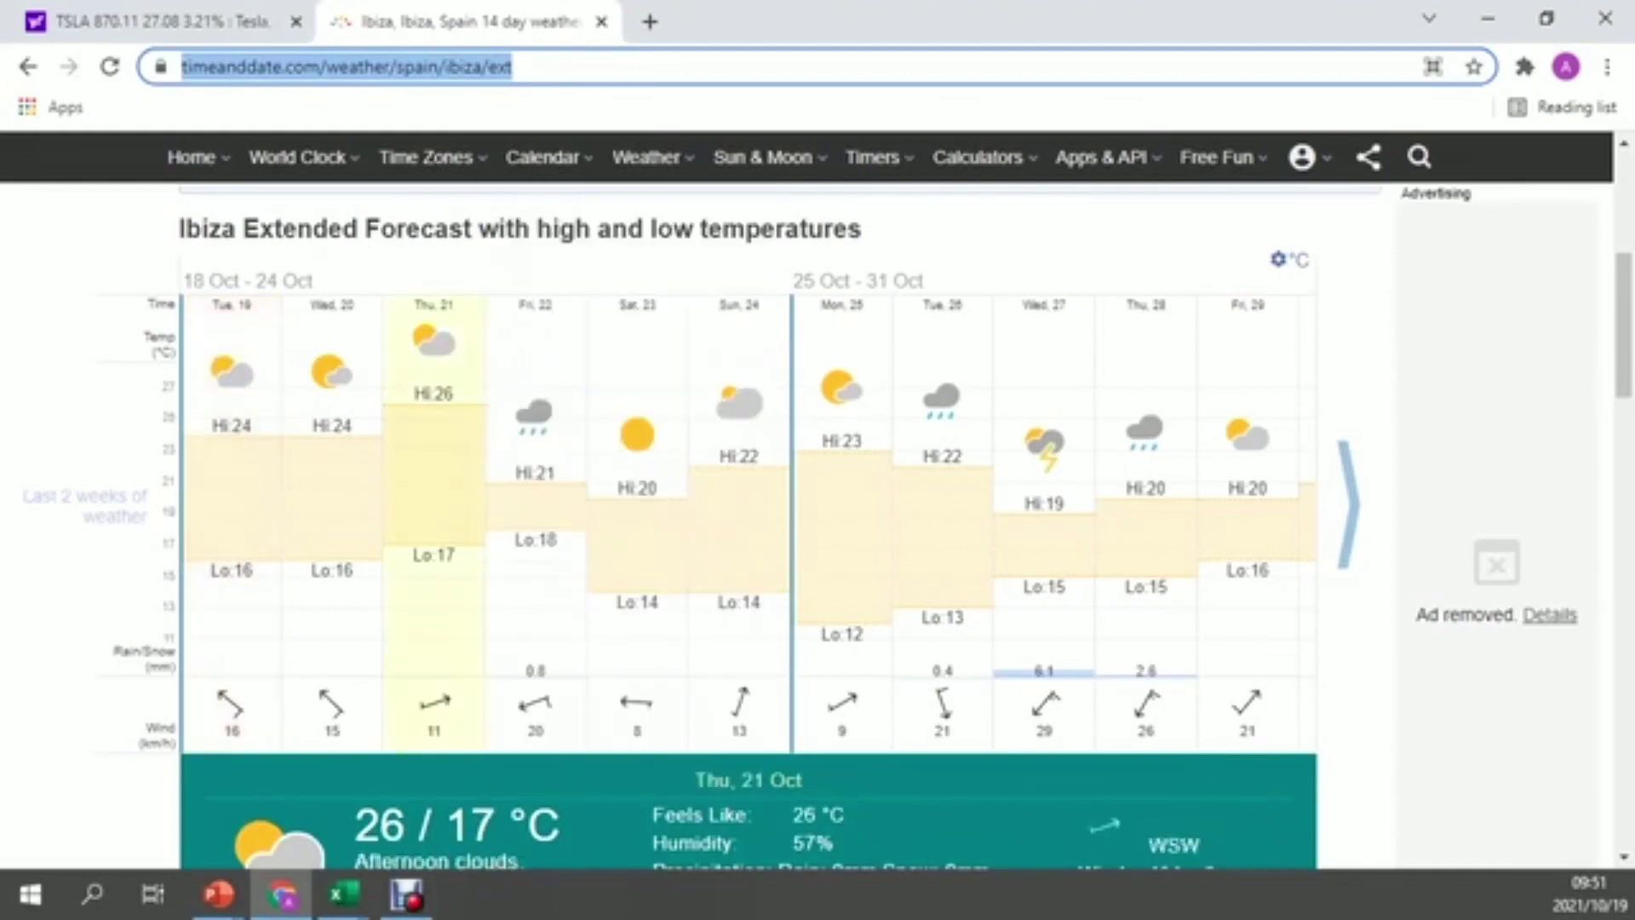
click(344, 894)
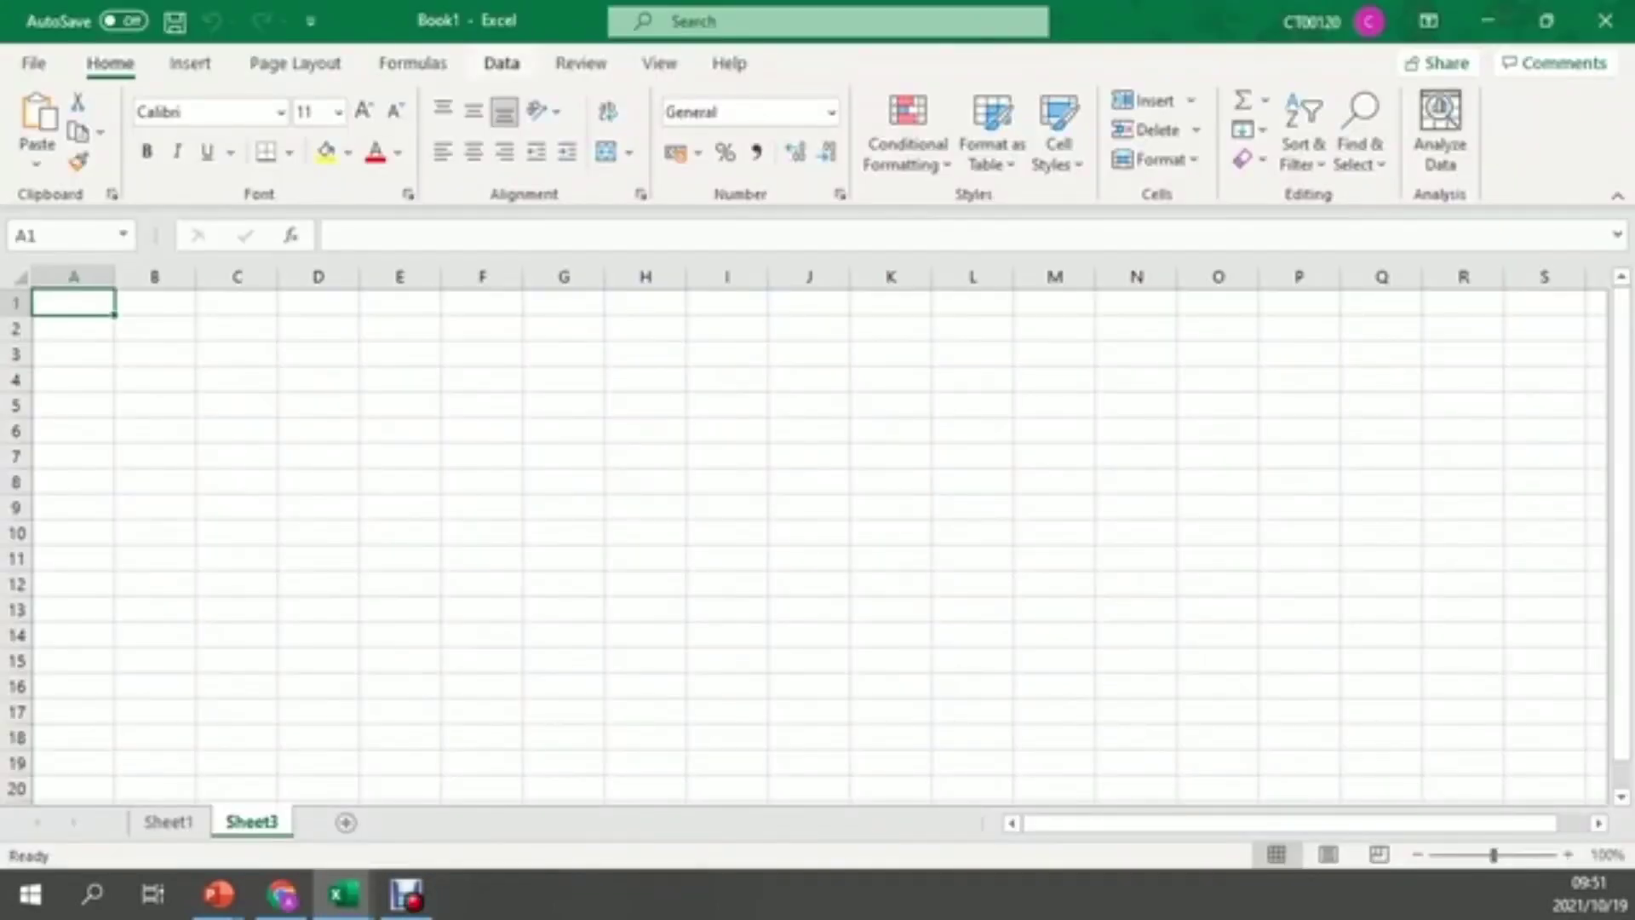
click(502, 63)
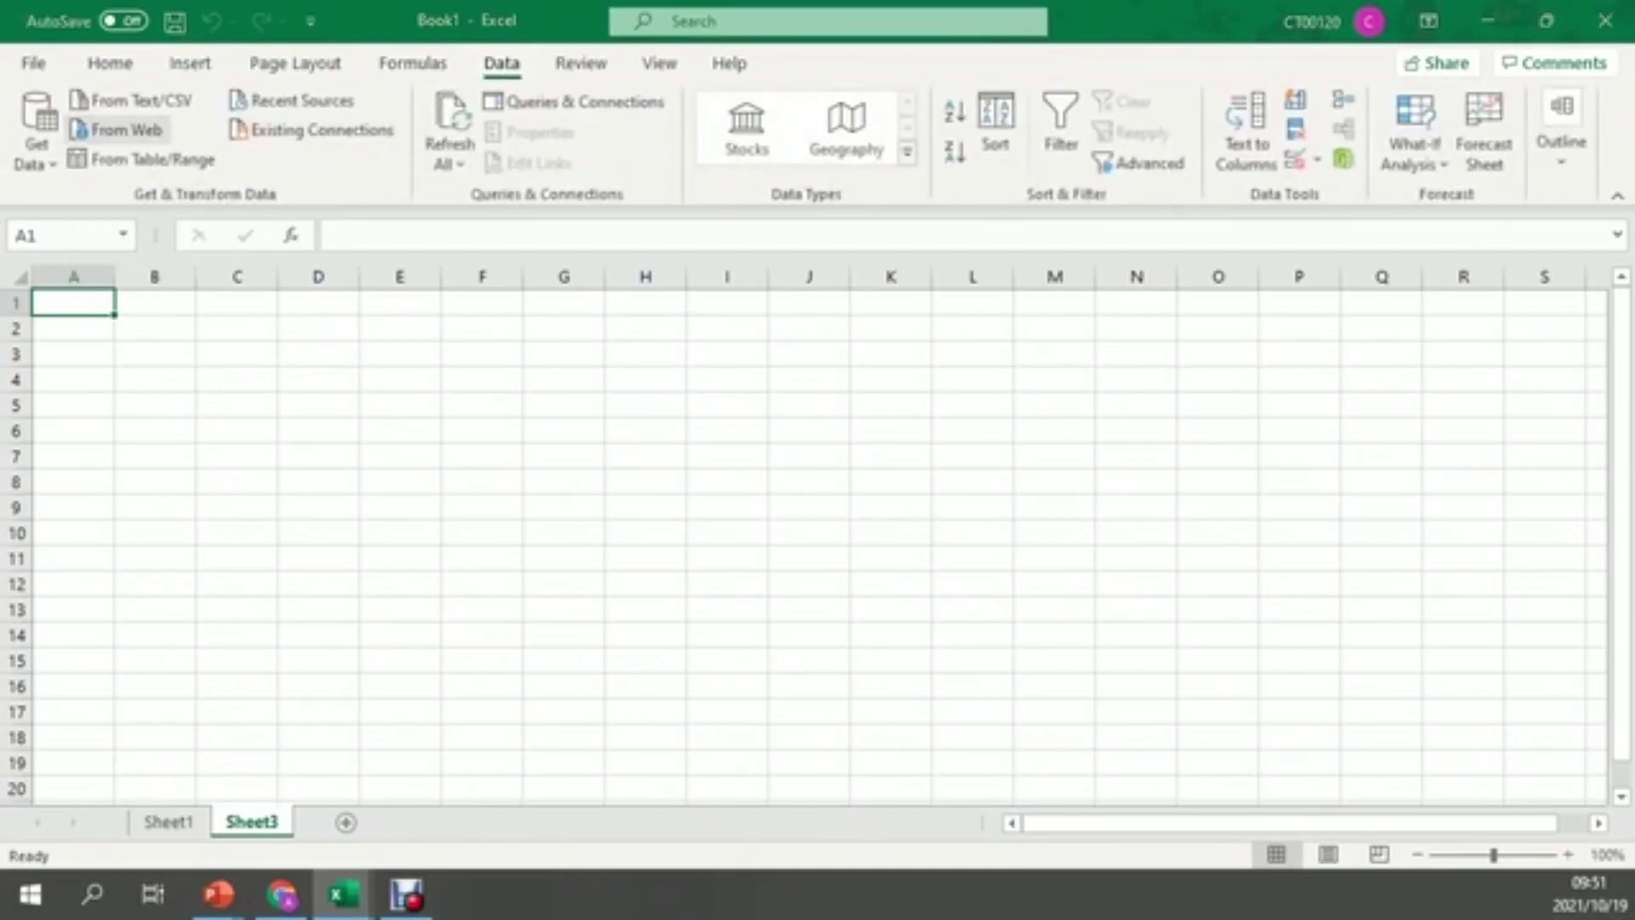
click(119, 130)
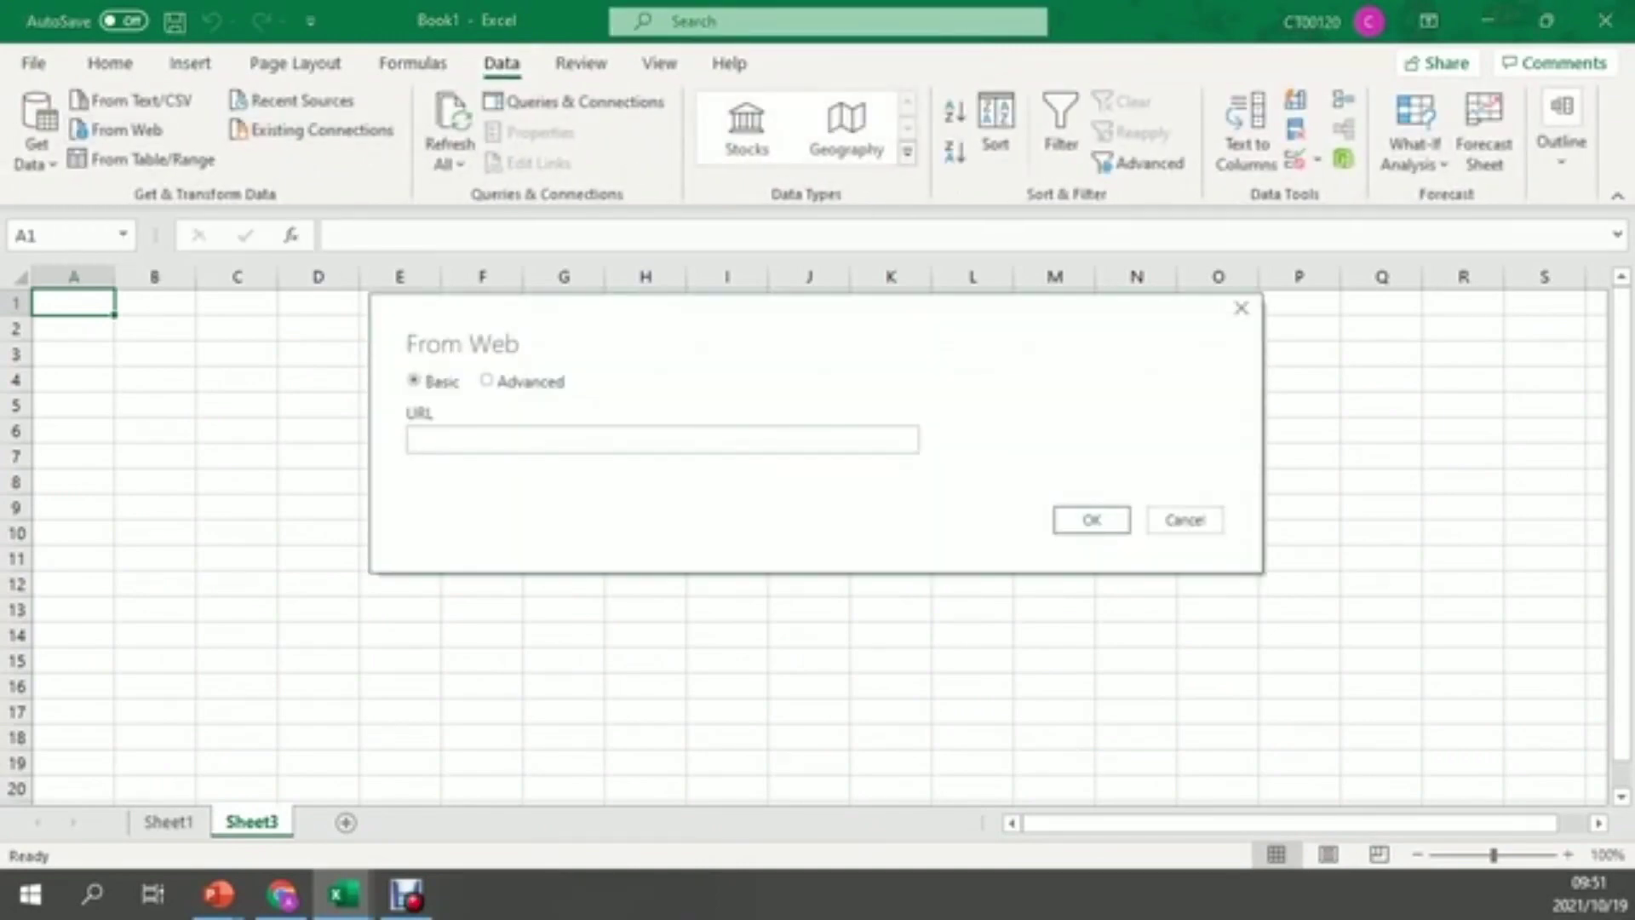
key(ctrl+v)
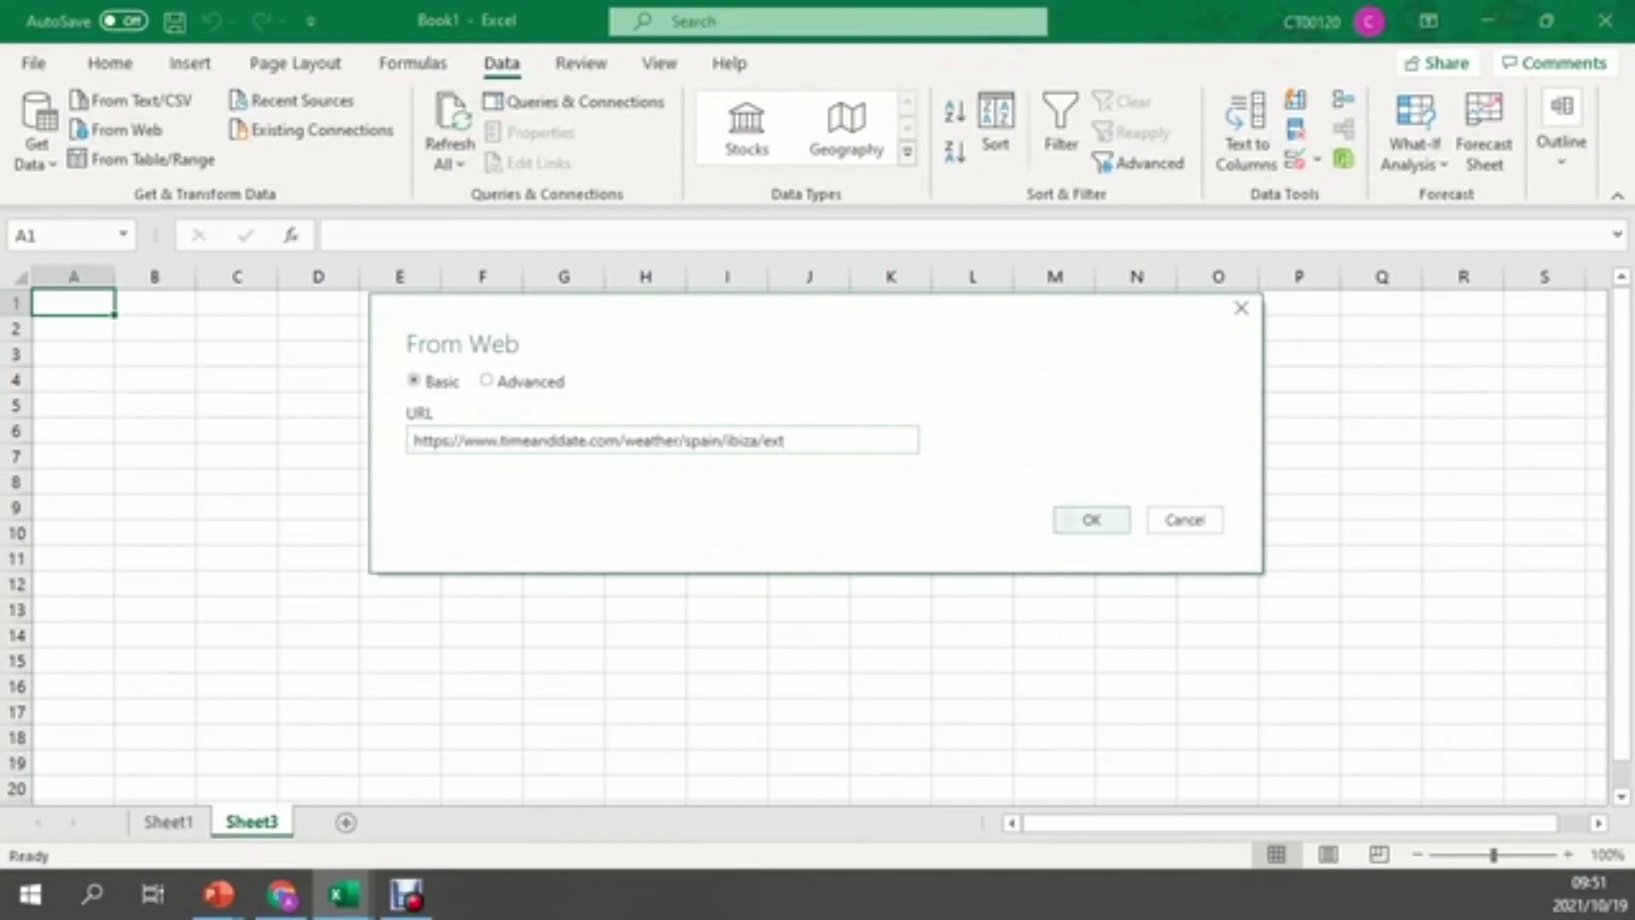
key(Return)
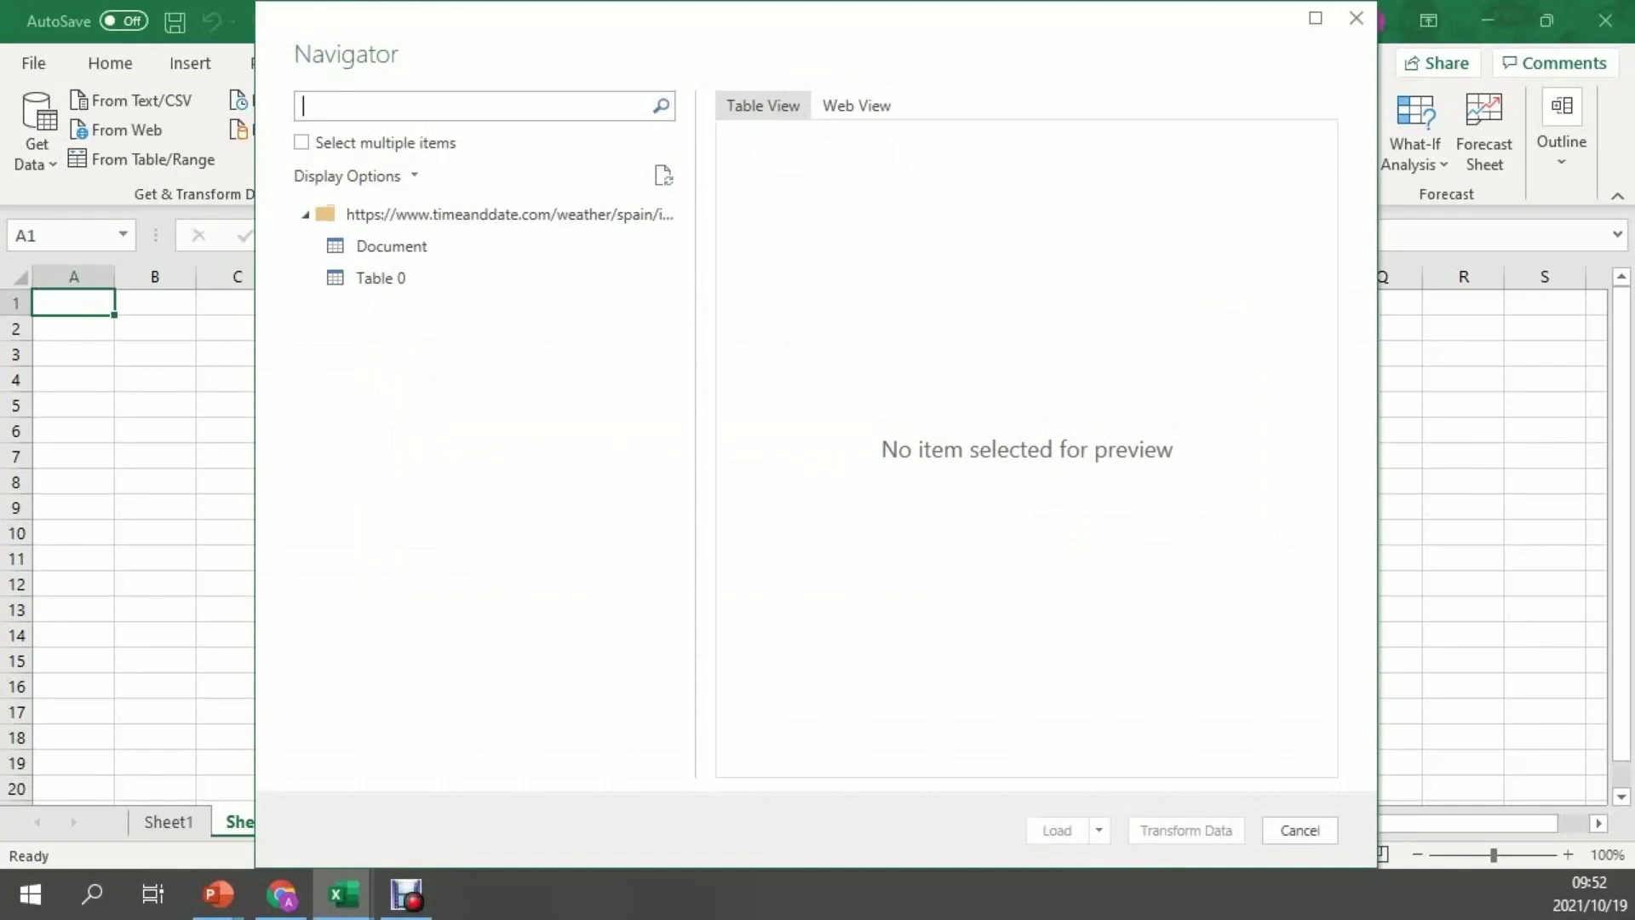
- Preview the forecast page in Web View and look through its temperature chart
click(856, 104)
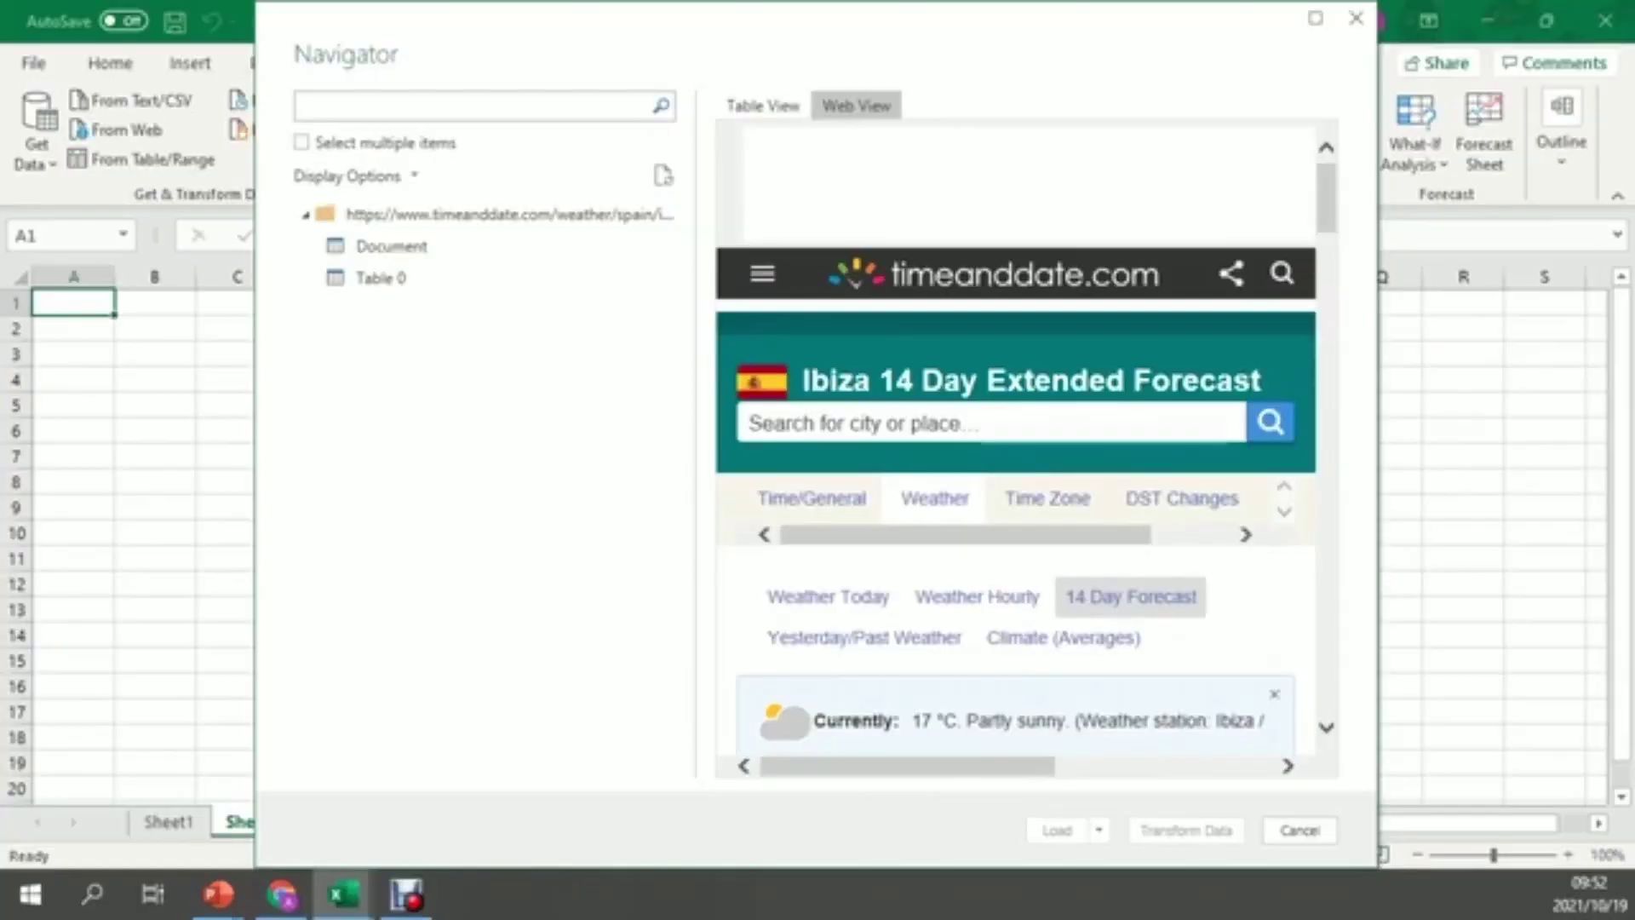
scroll(1016, 442, down, 8)
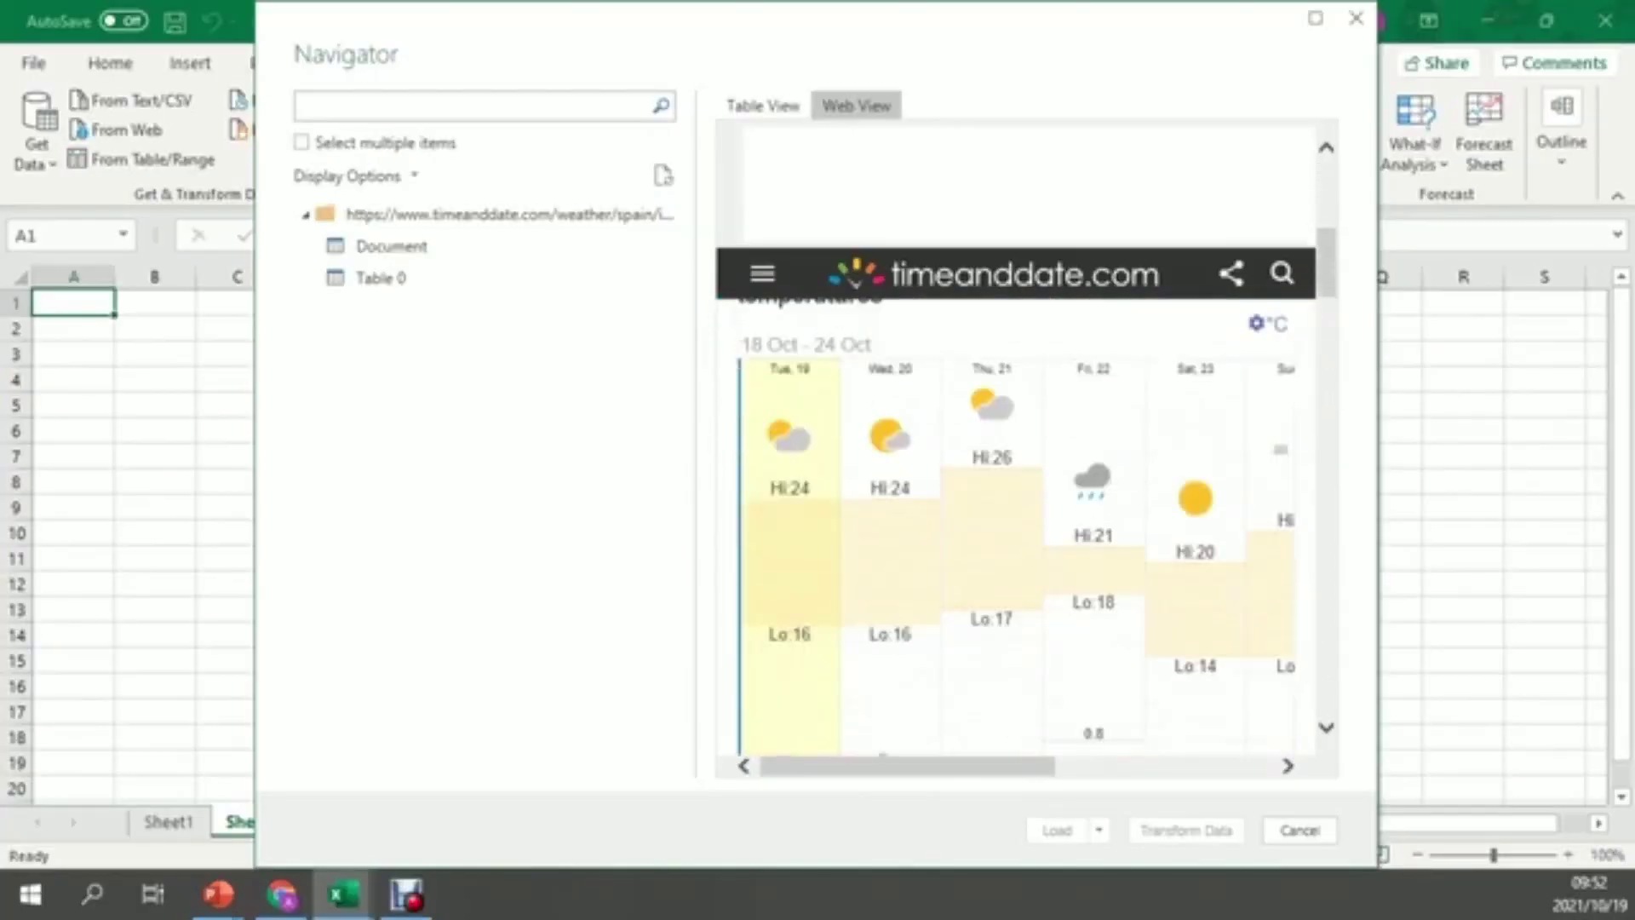
scroll(1016, 494, up, 8)
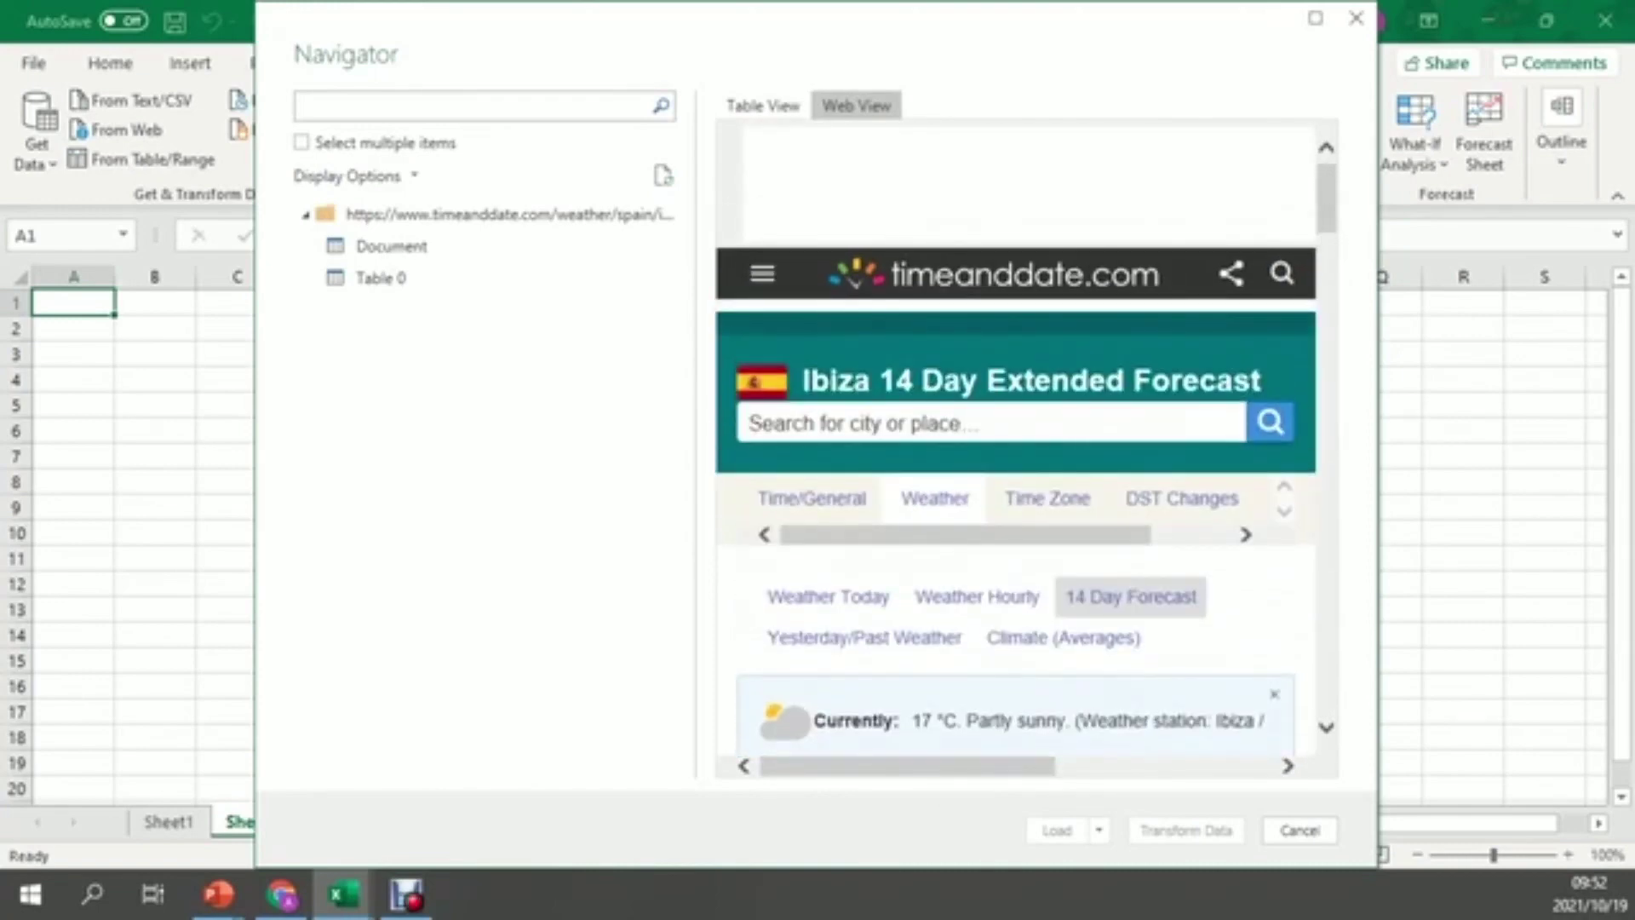
- Select Table 0, check all its columns in Table View and open it for transformation in the Power Query Editor
click(380, 278)
click(763, 106)
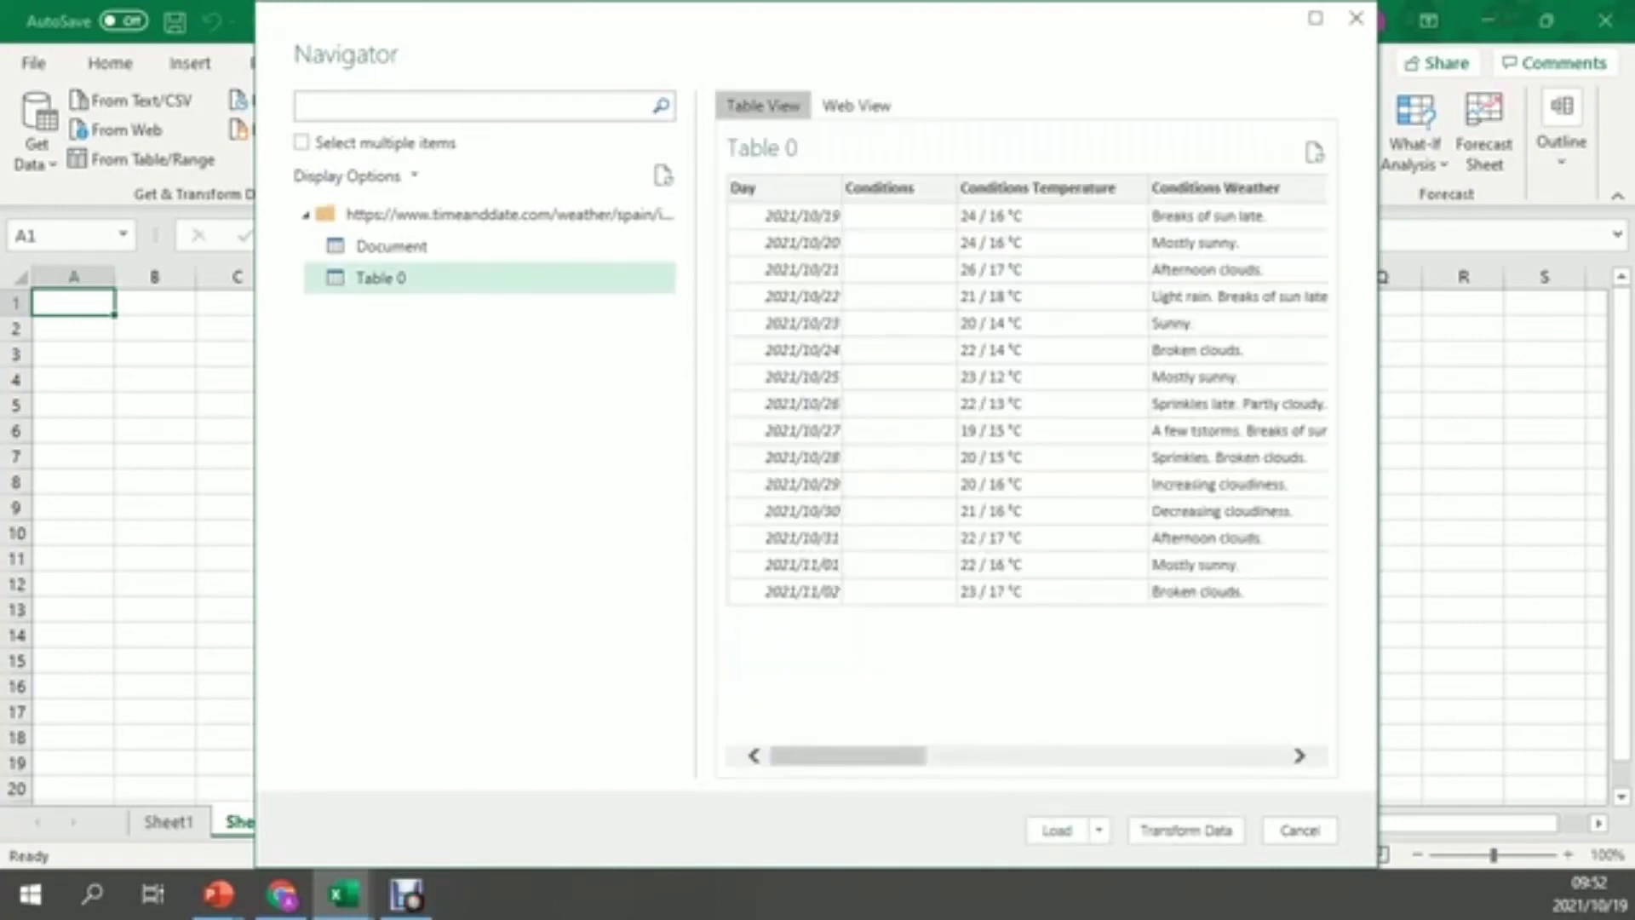
drag(848, 756, 1206, 755)
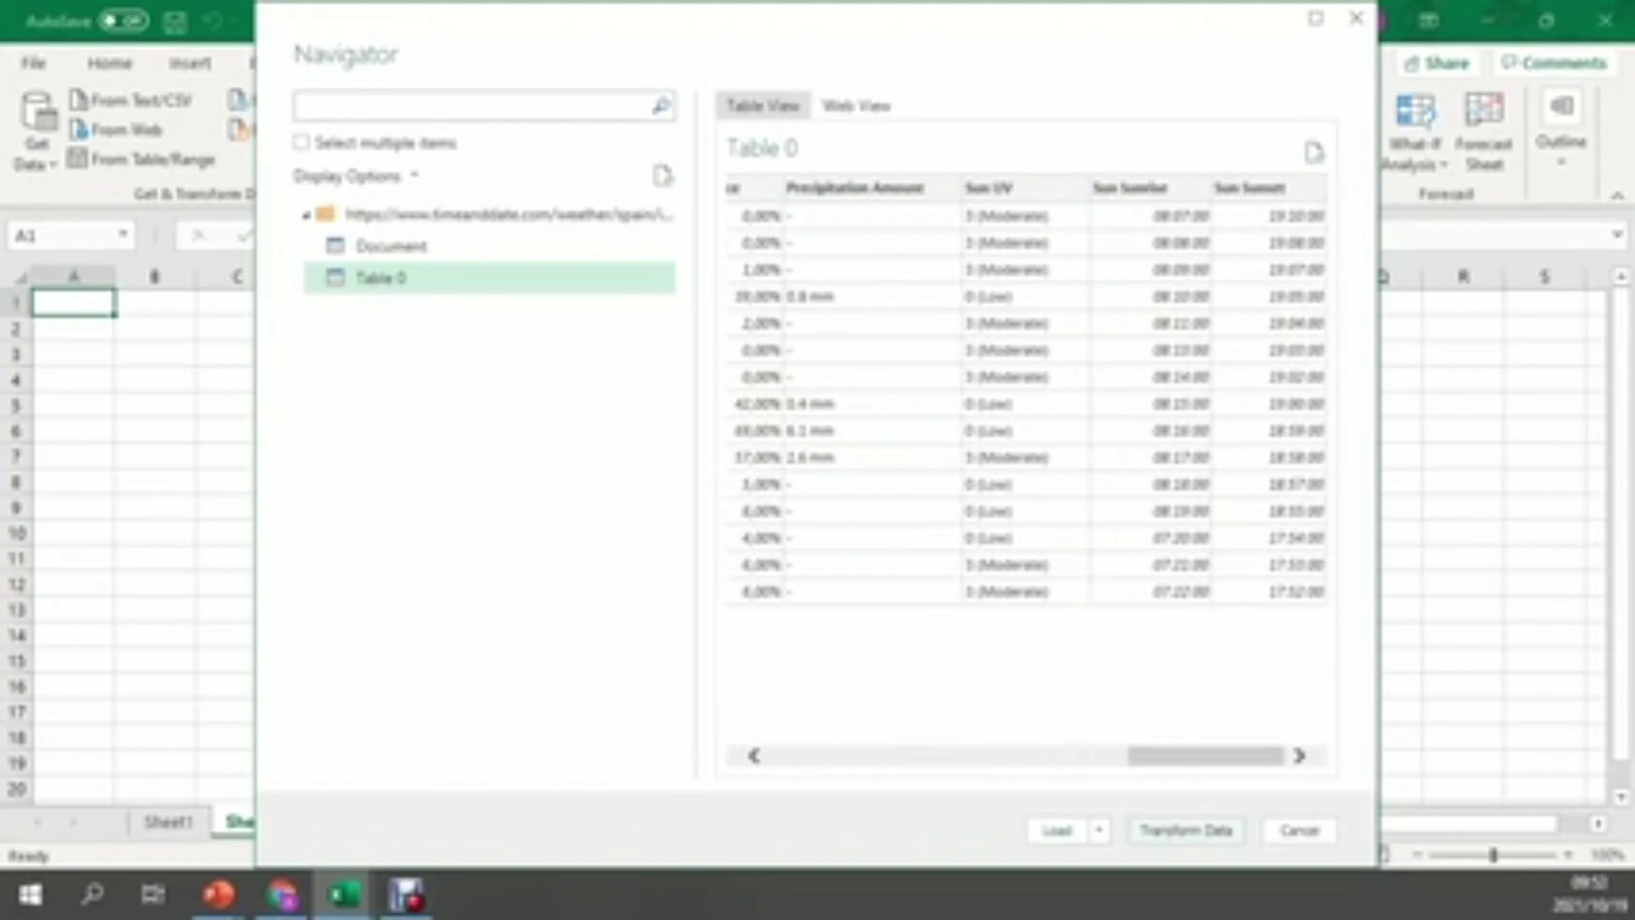
key(Escape)
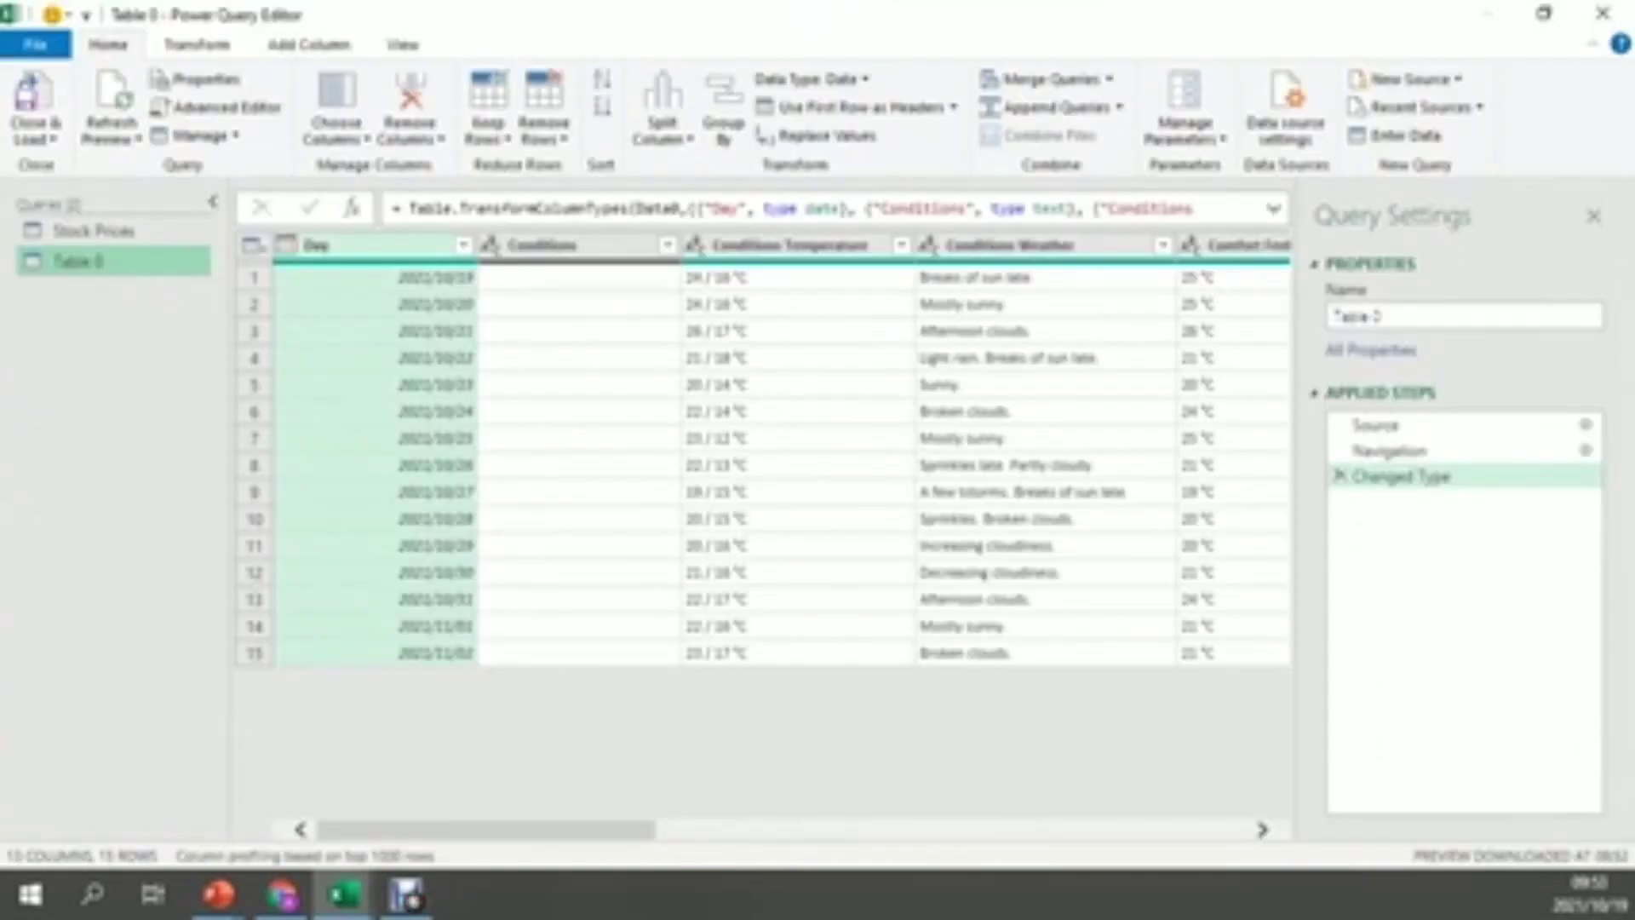
- Remove every column except Day, Conditions Temperature and Conditions Weather, and place Conditions Weather directly after Day
click(541, 245)
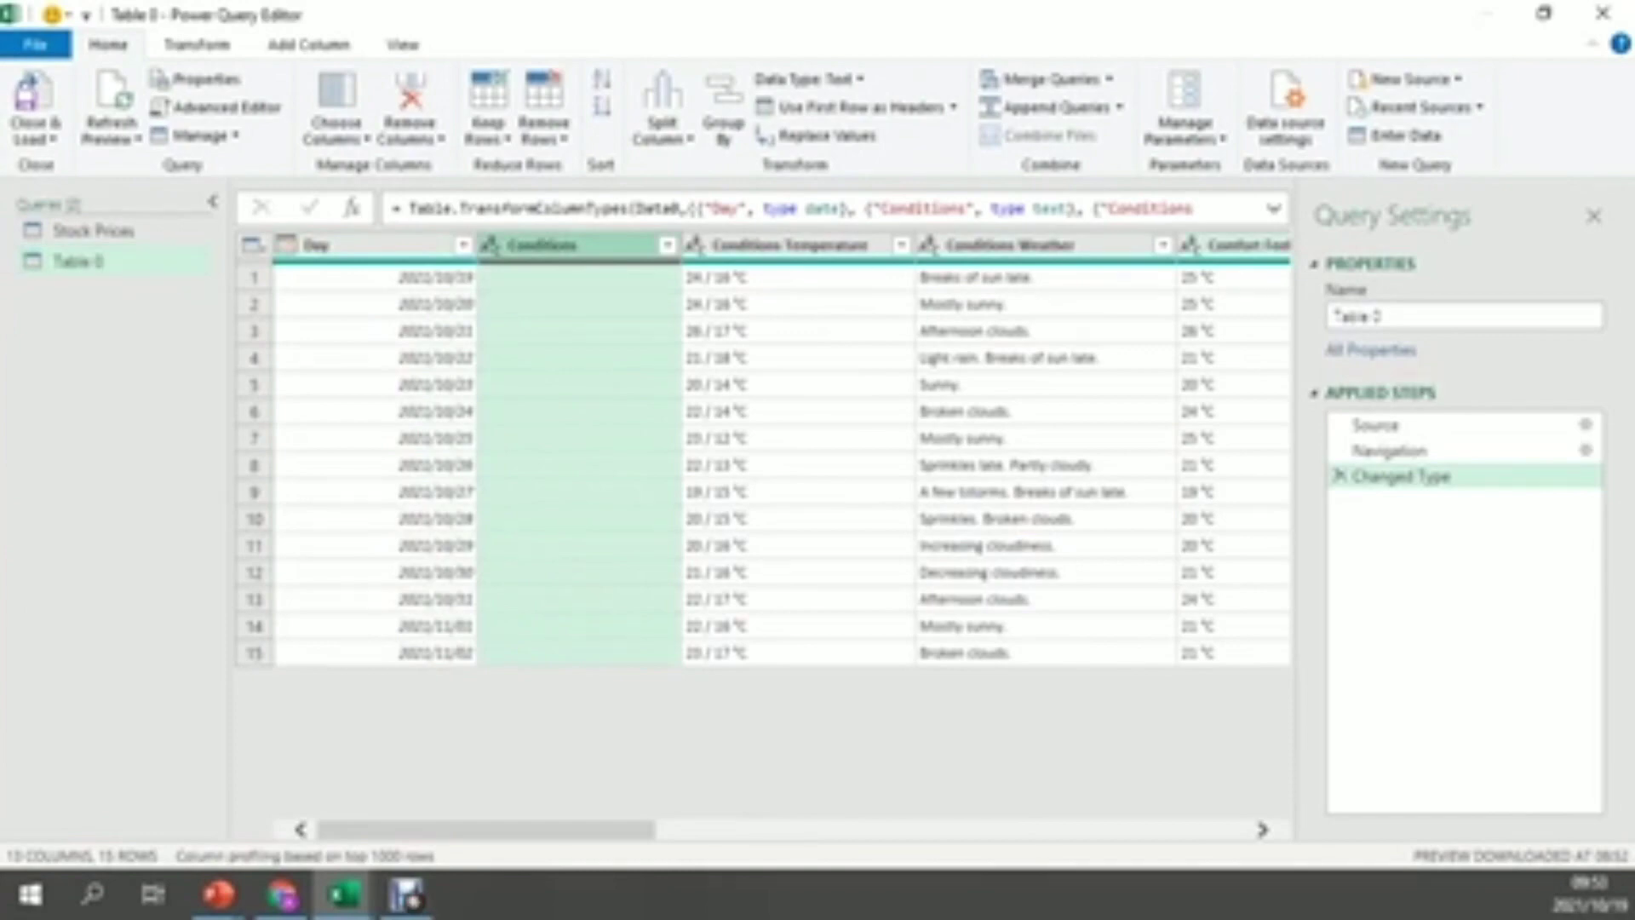
ctrl+click(1235, 245)
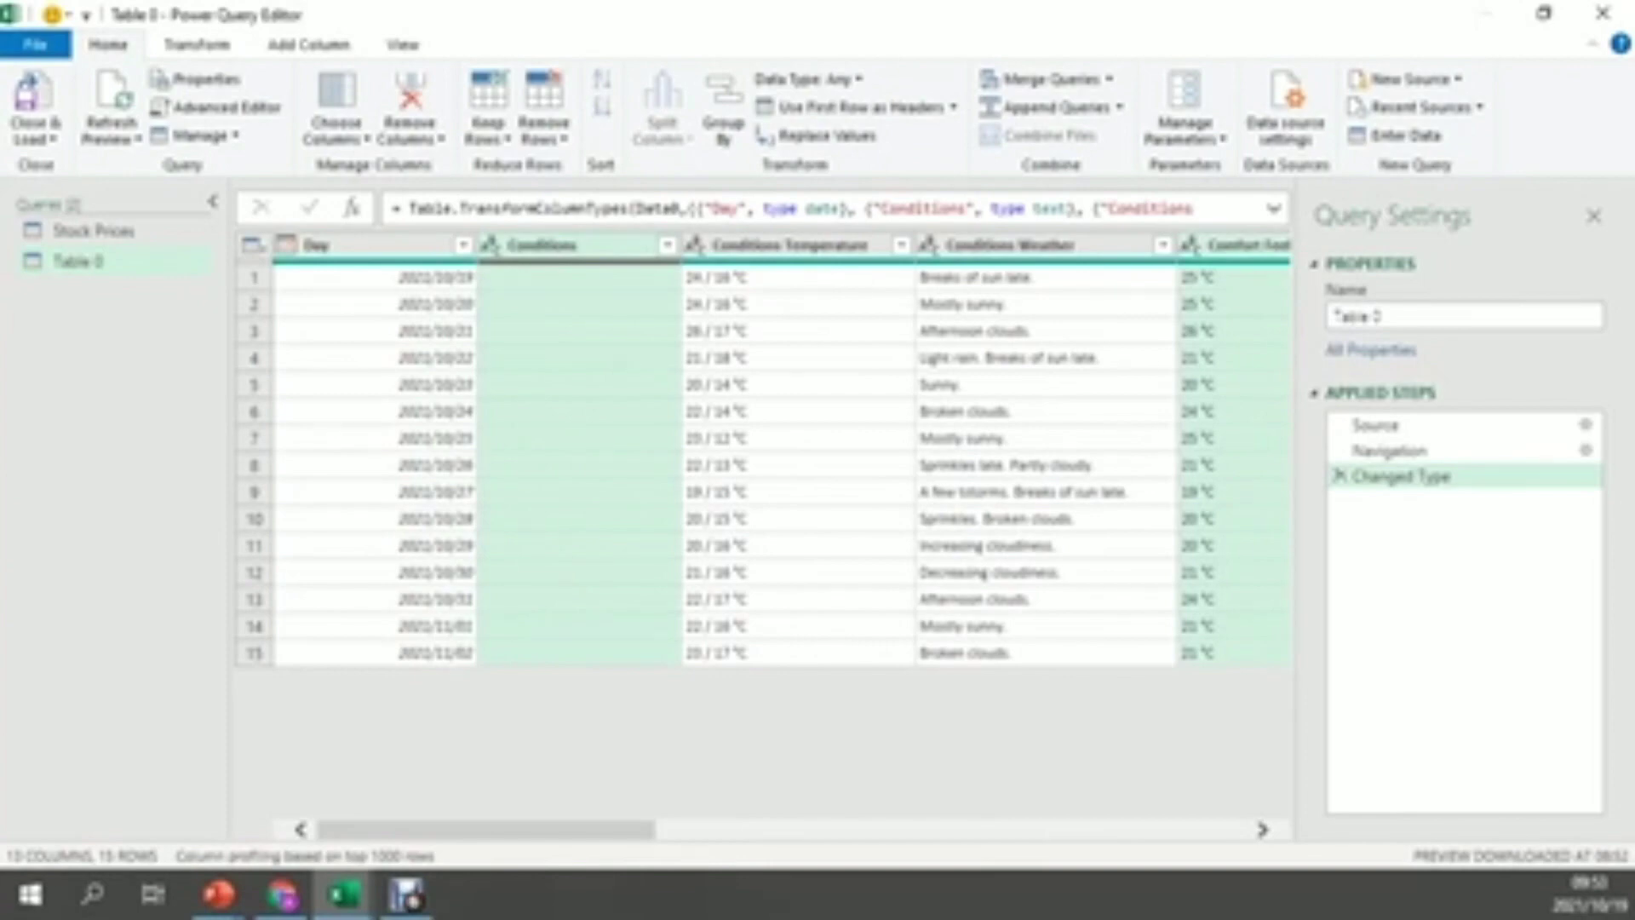
right_click(607, 249)
click(710, 302)
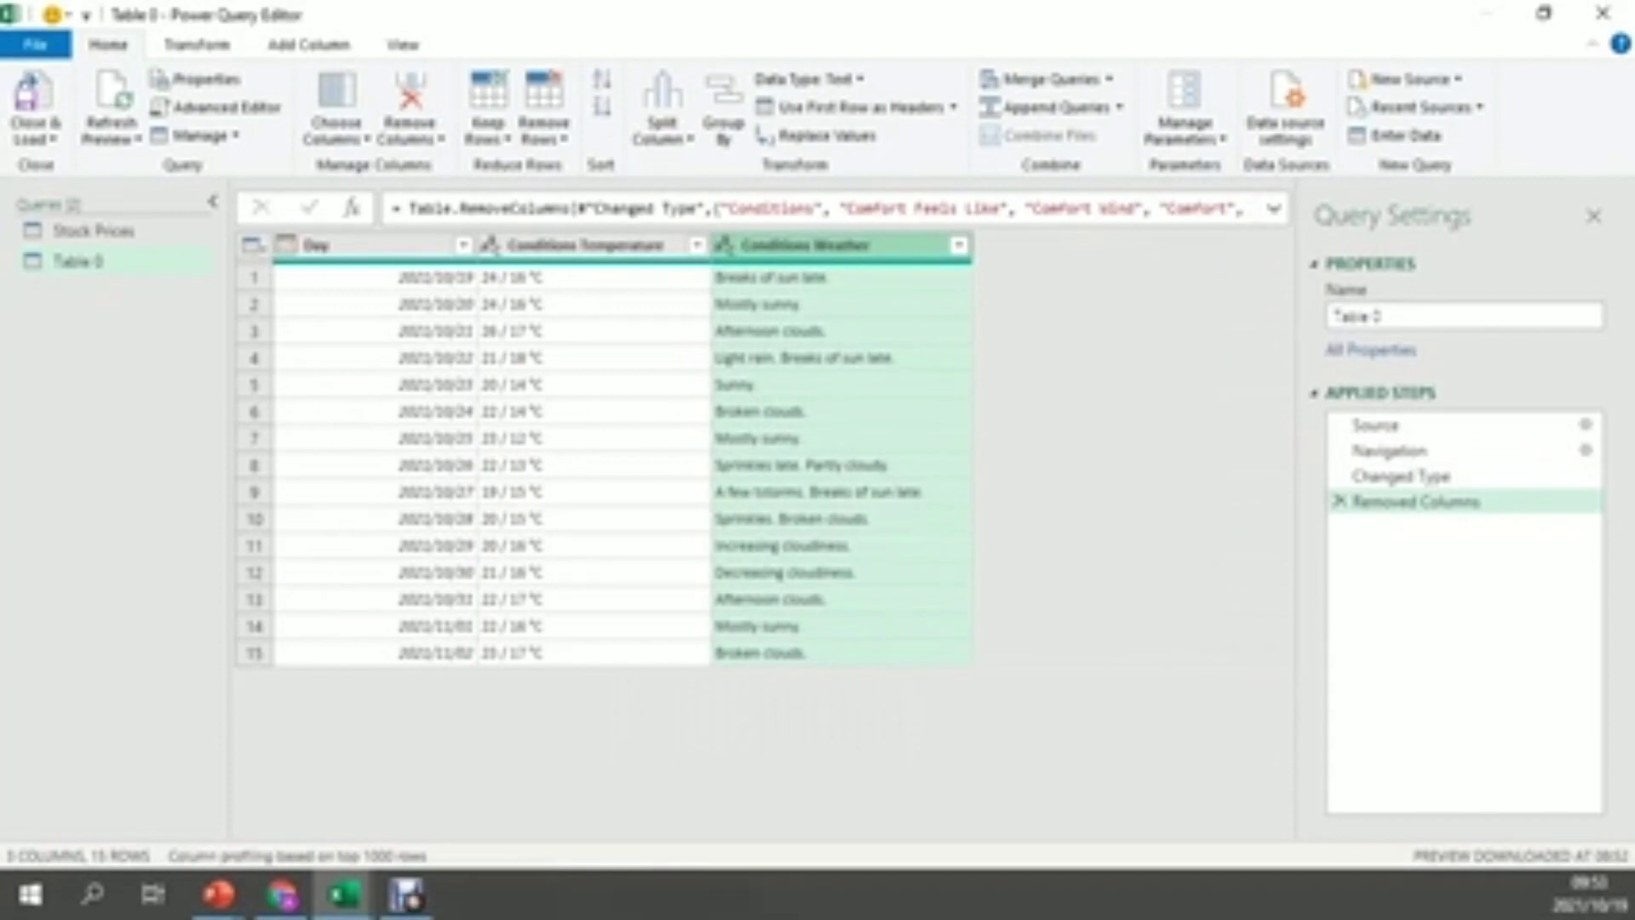
key(F2)
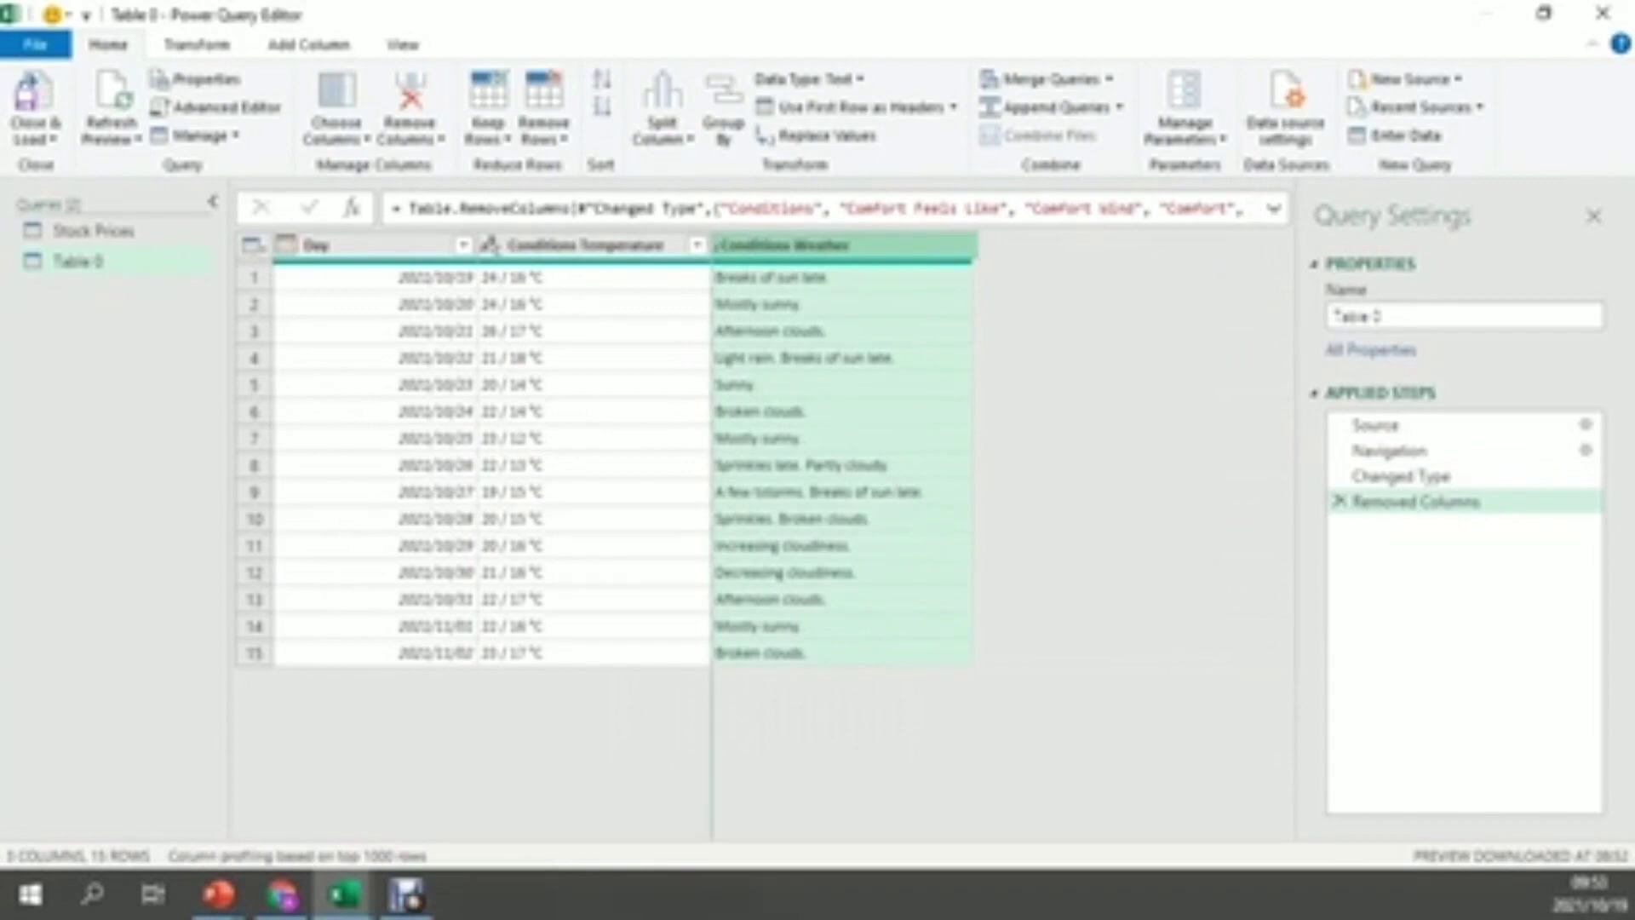
drag(492, 247, 491, 247)
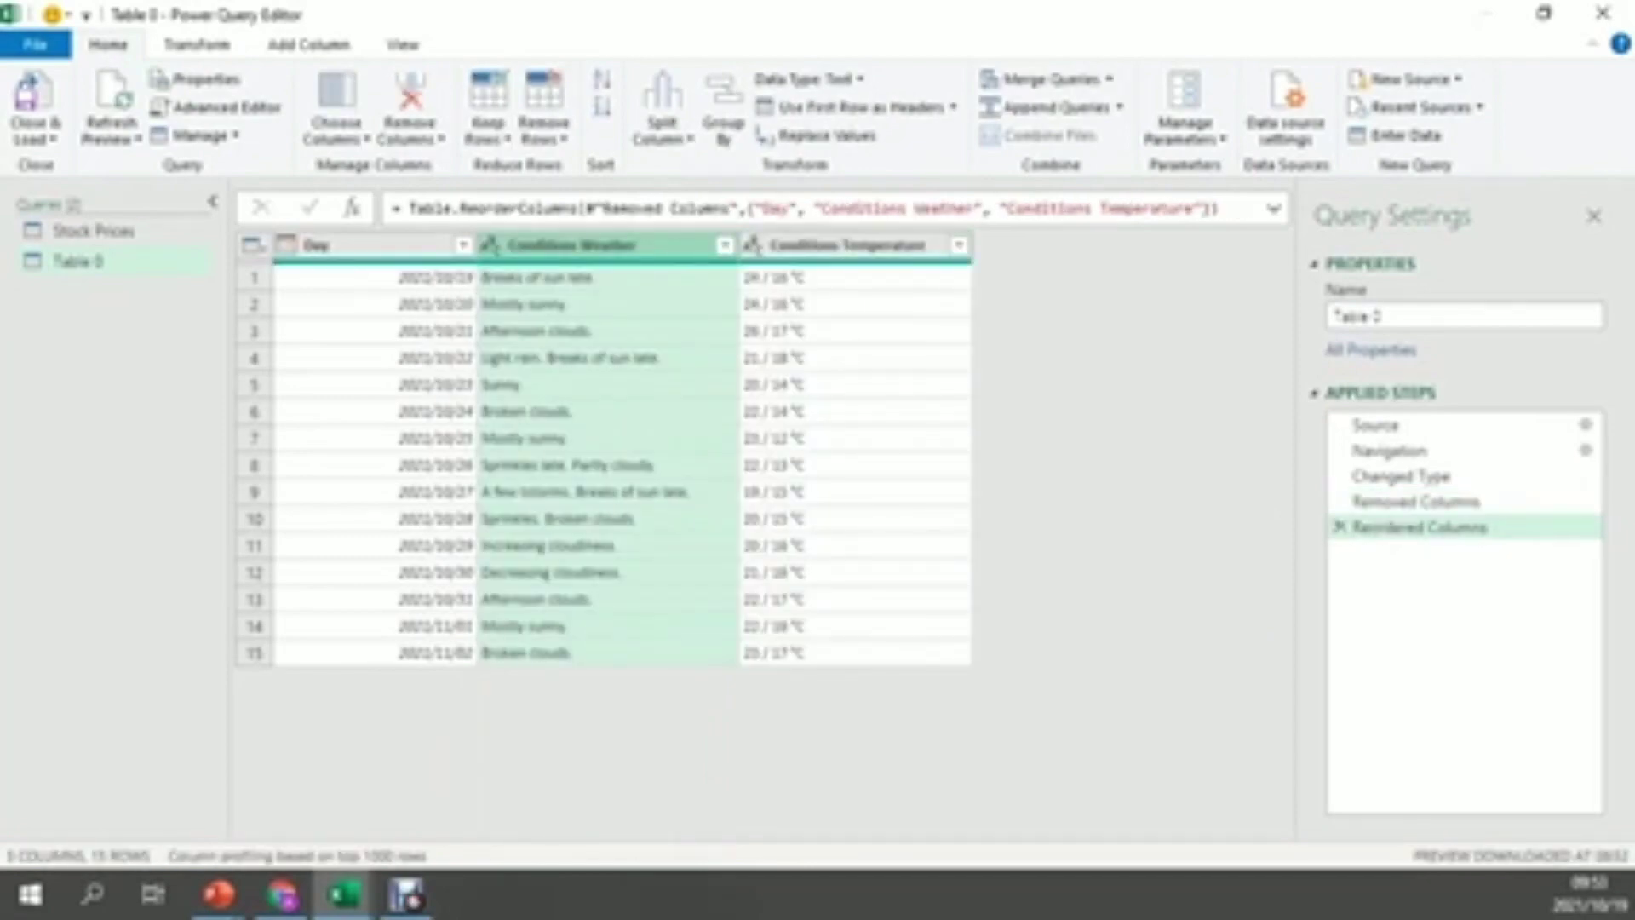
- Rename the Conditions Temperature column as Conditions Temperature High/Low
double_click(848, 245)
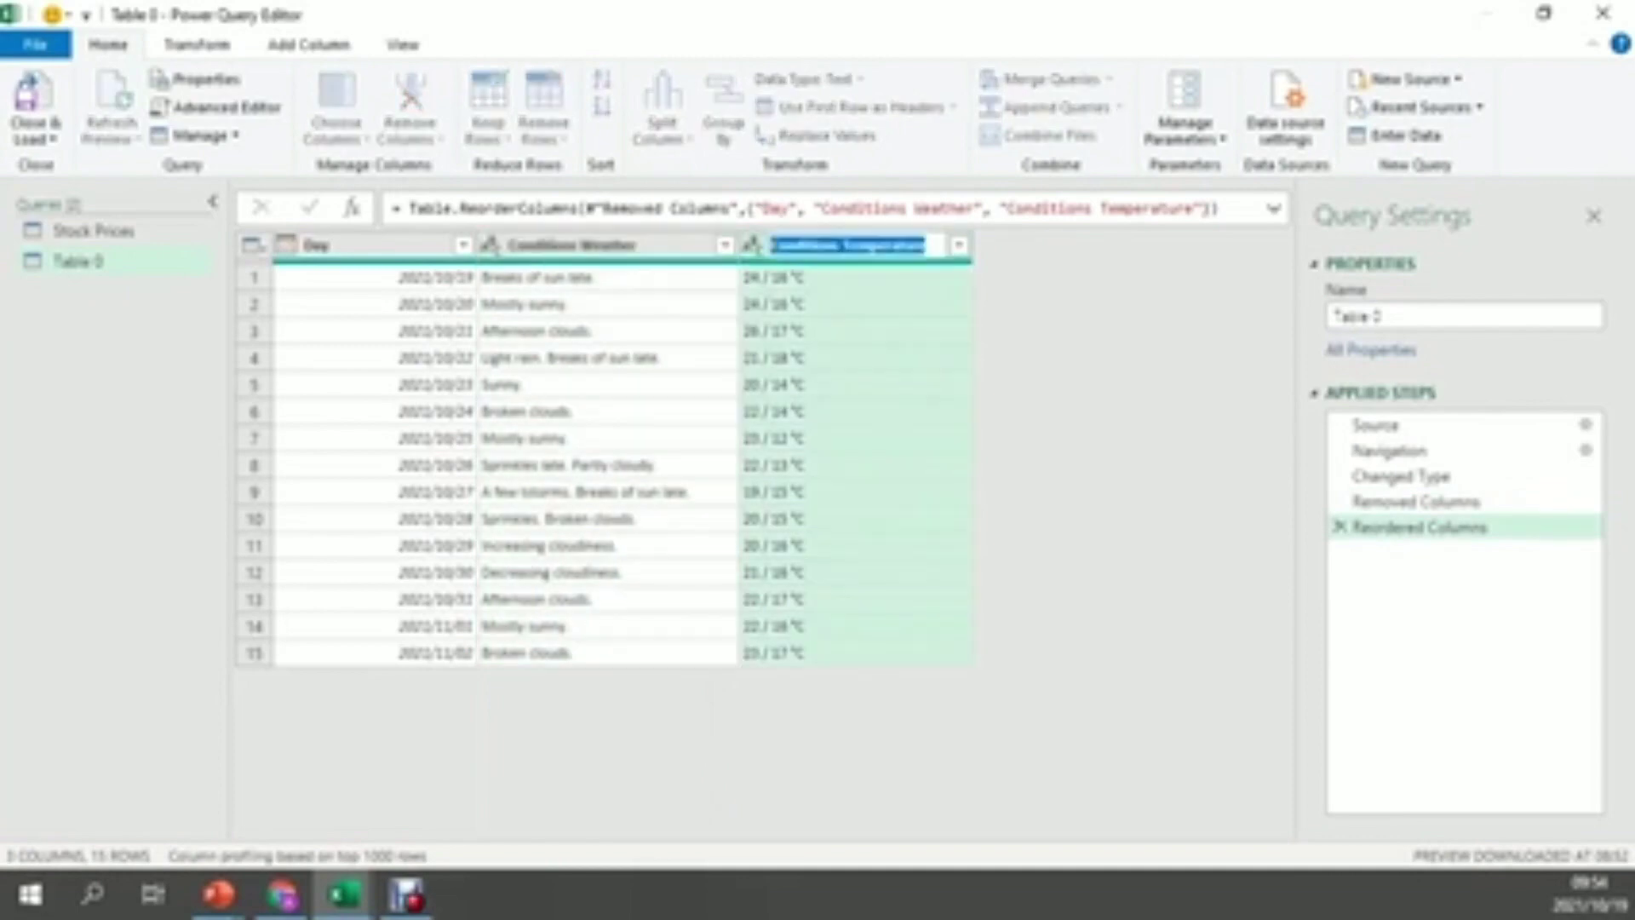
click(928, 246)
text(Hi)
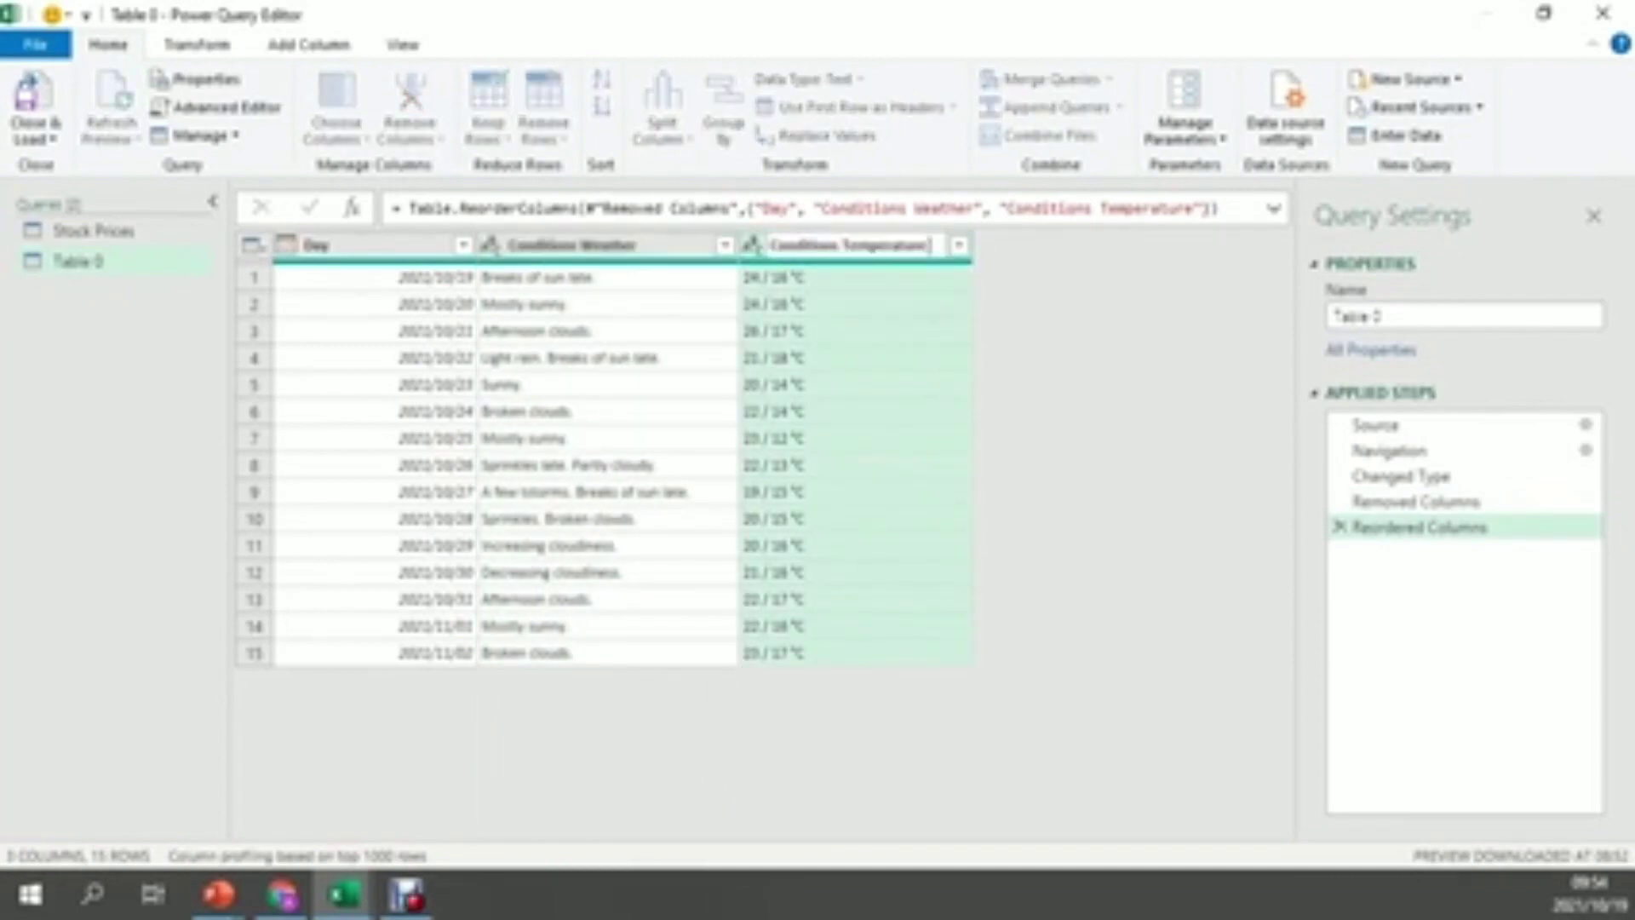
text(gh/)
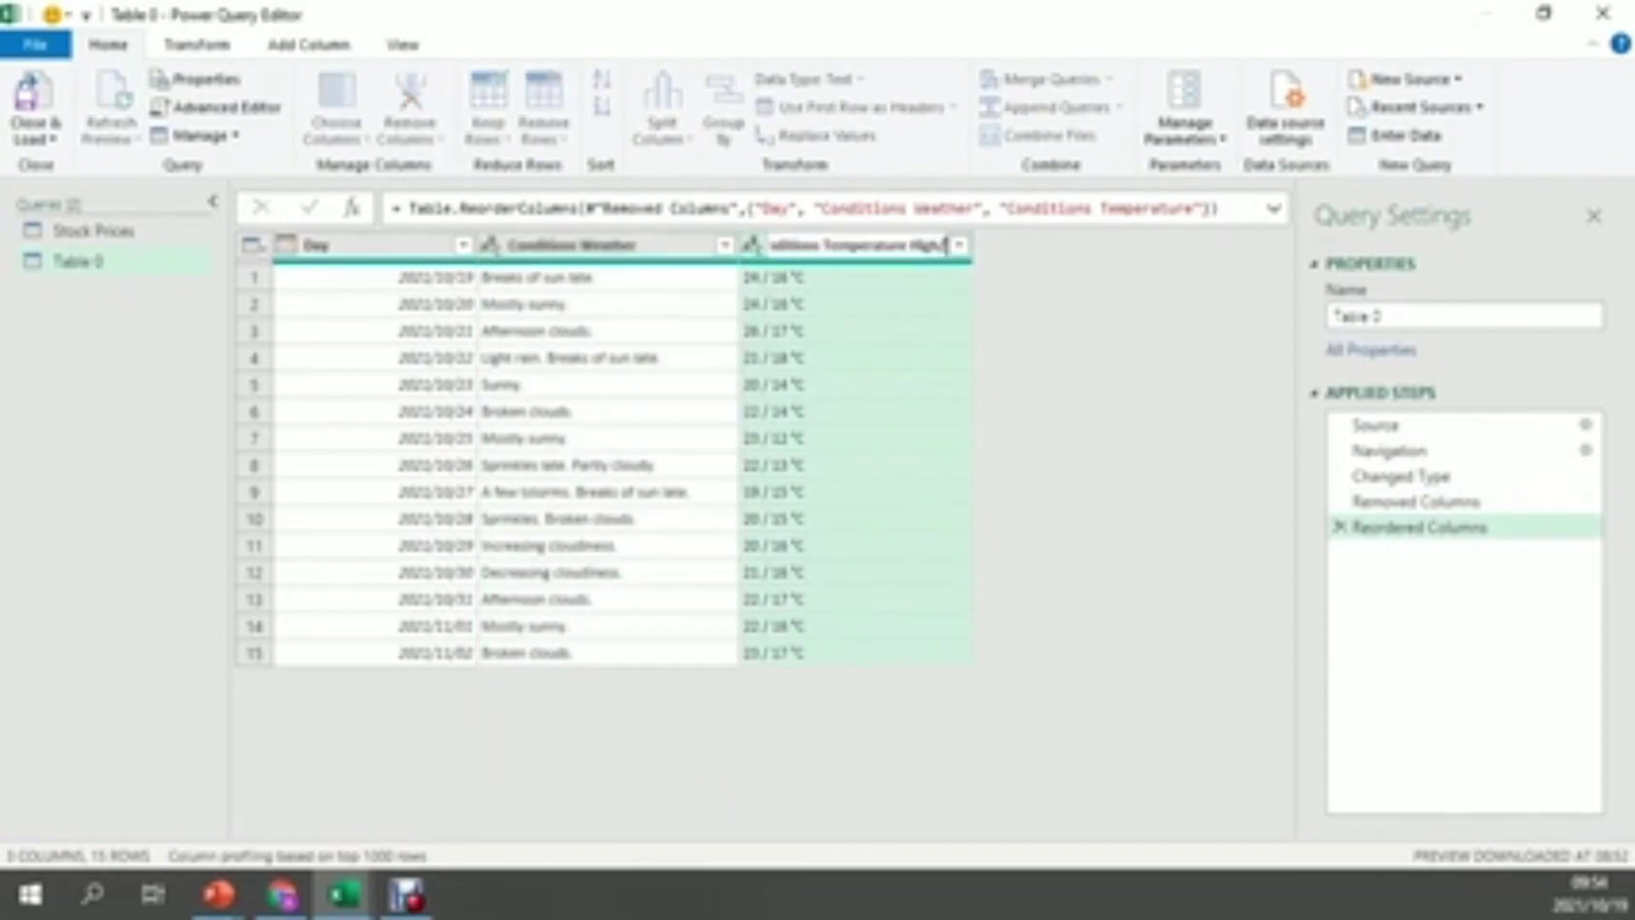
text(Low)
key(Return)
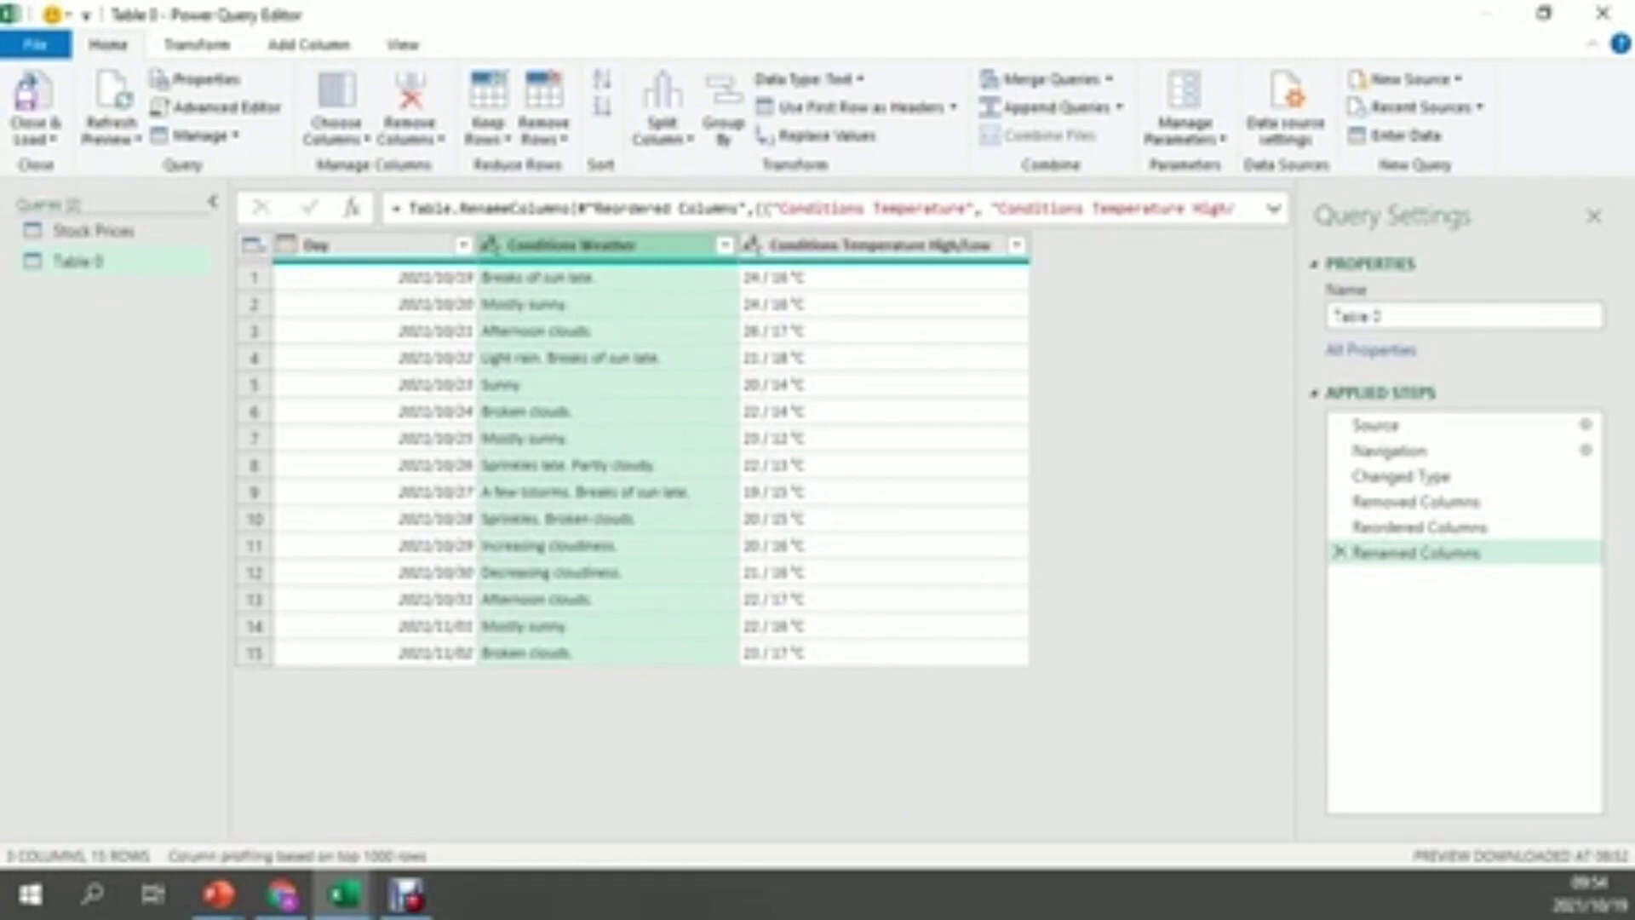
- Close the Power Query Editor and load the transformed forecast table into a new worksheet
click(34, 136)
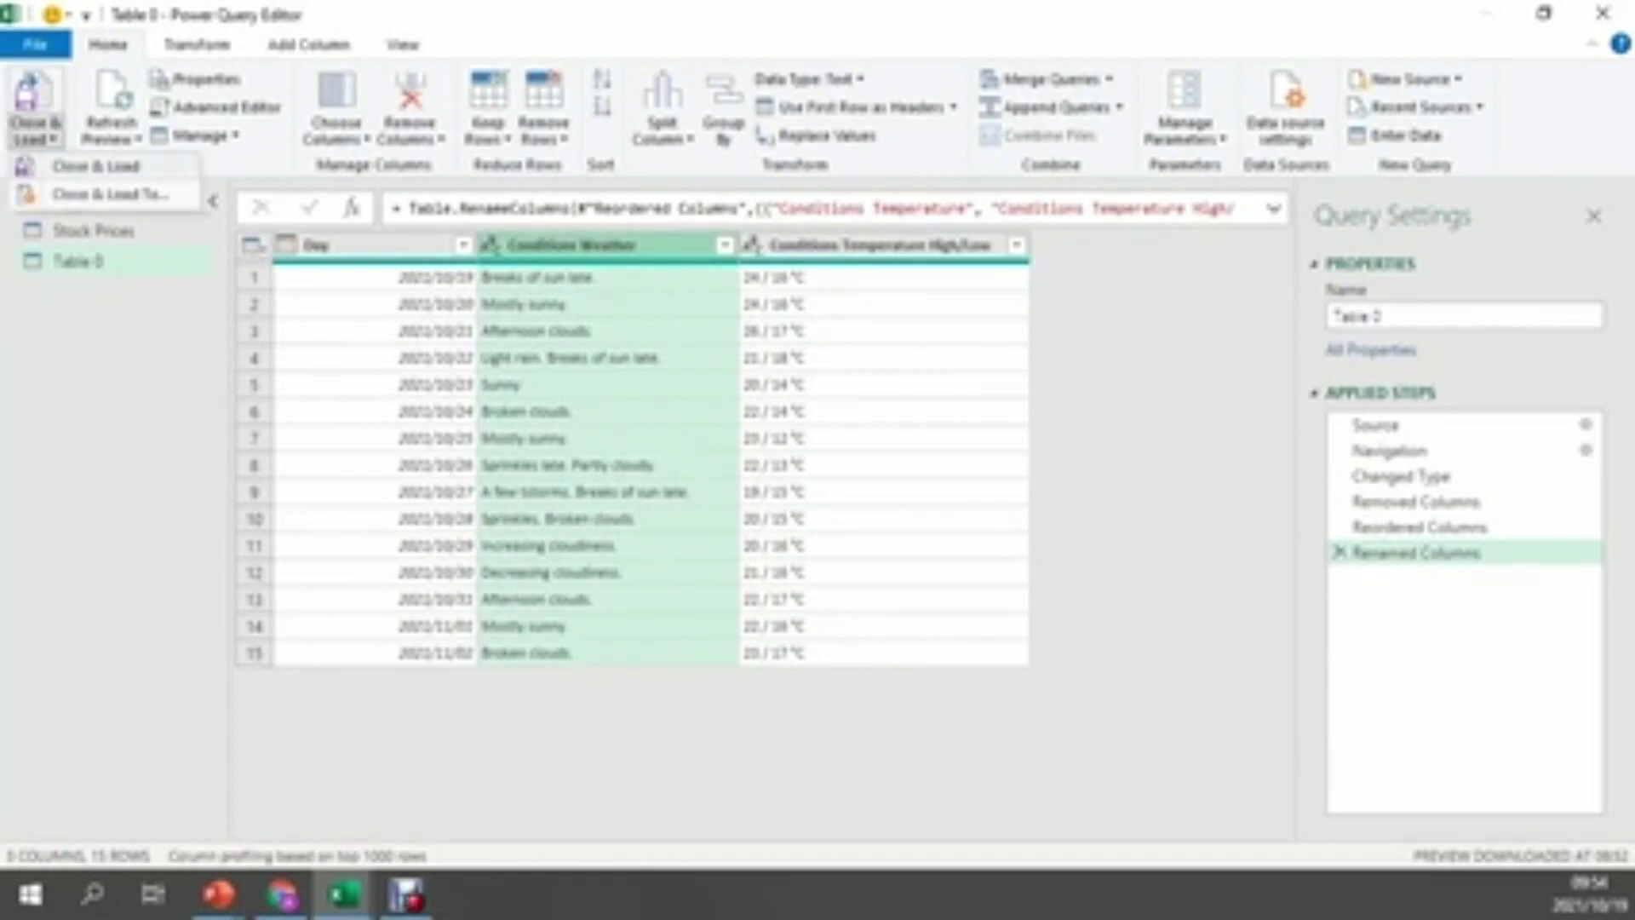
click(96, 166)
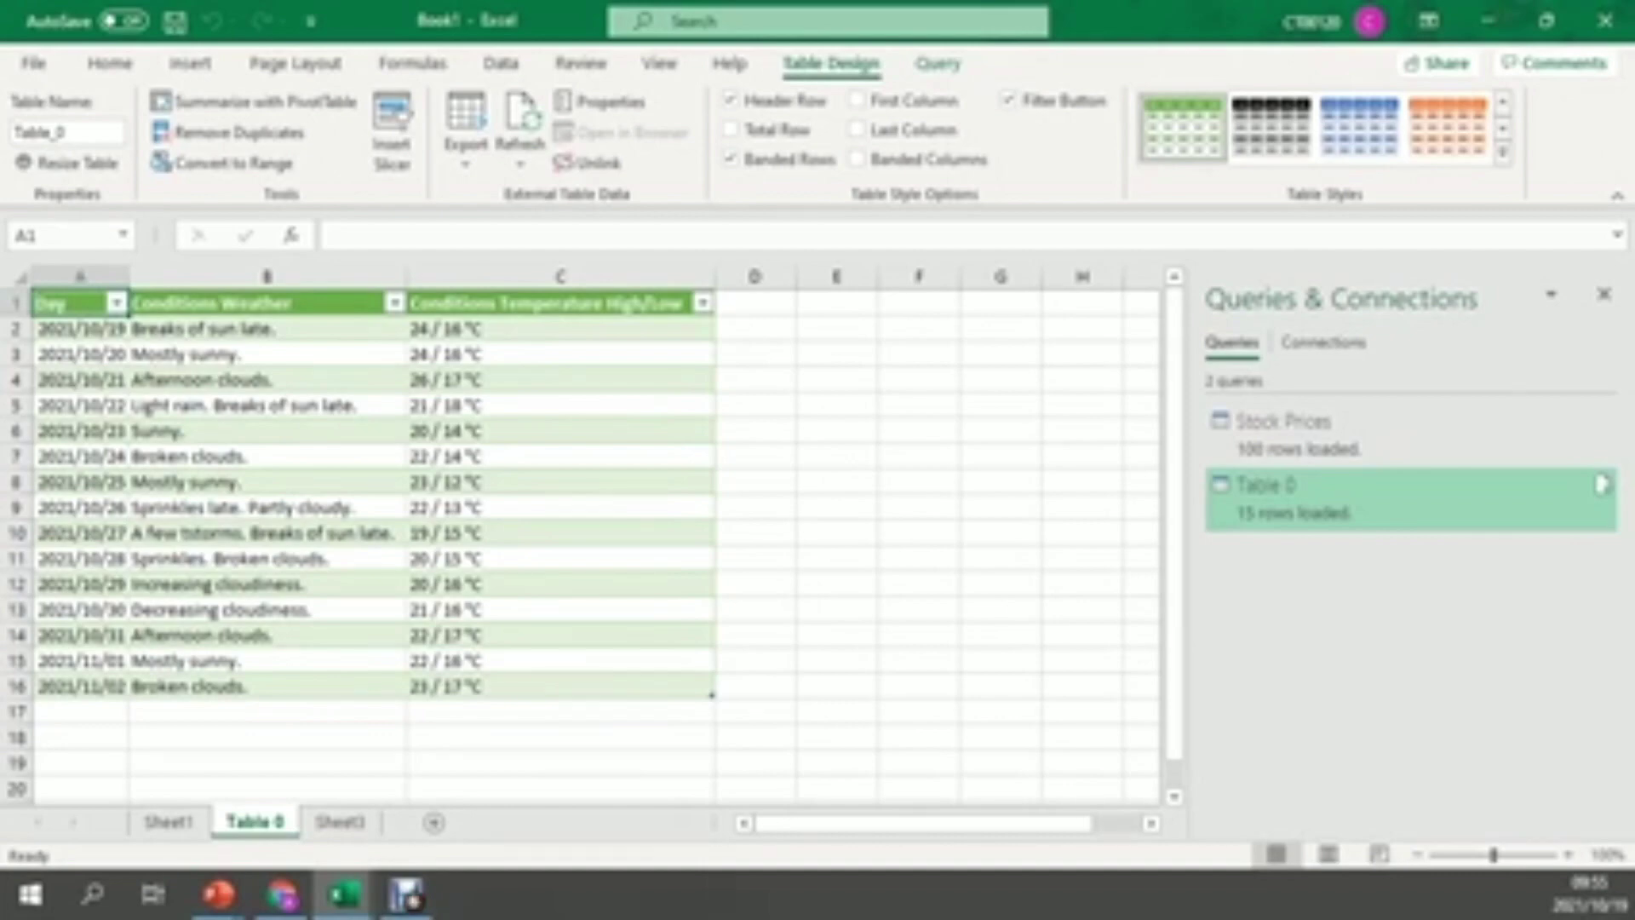
- Find the umbrella with rain drops emoji by searching for rain, and enter it in cell F17
click(919, 712)
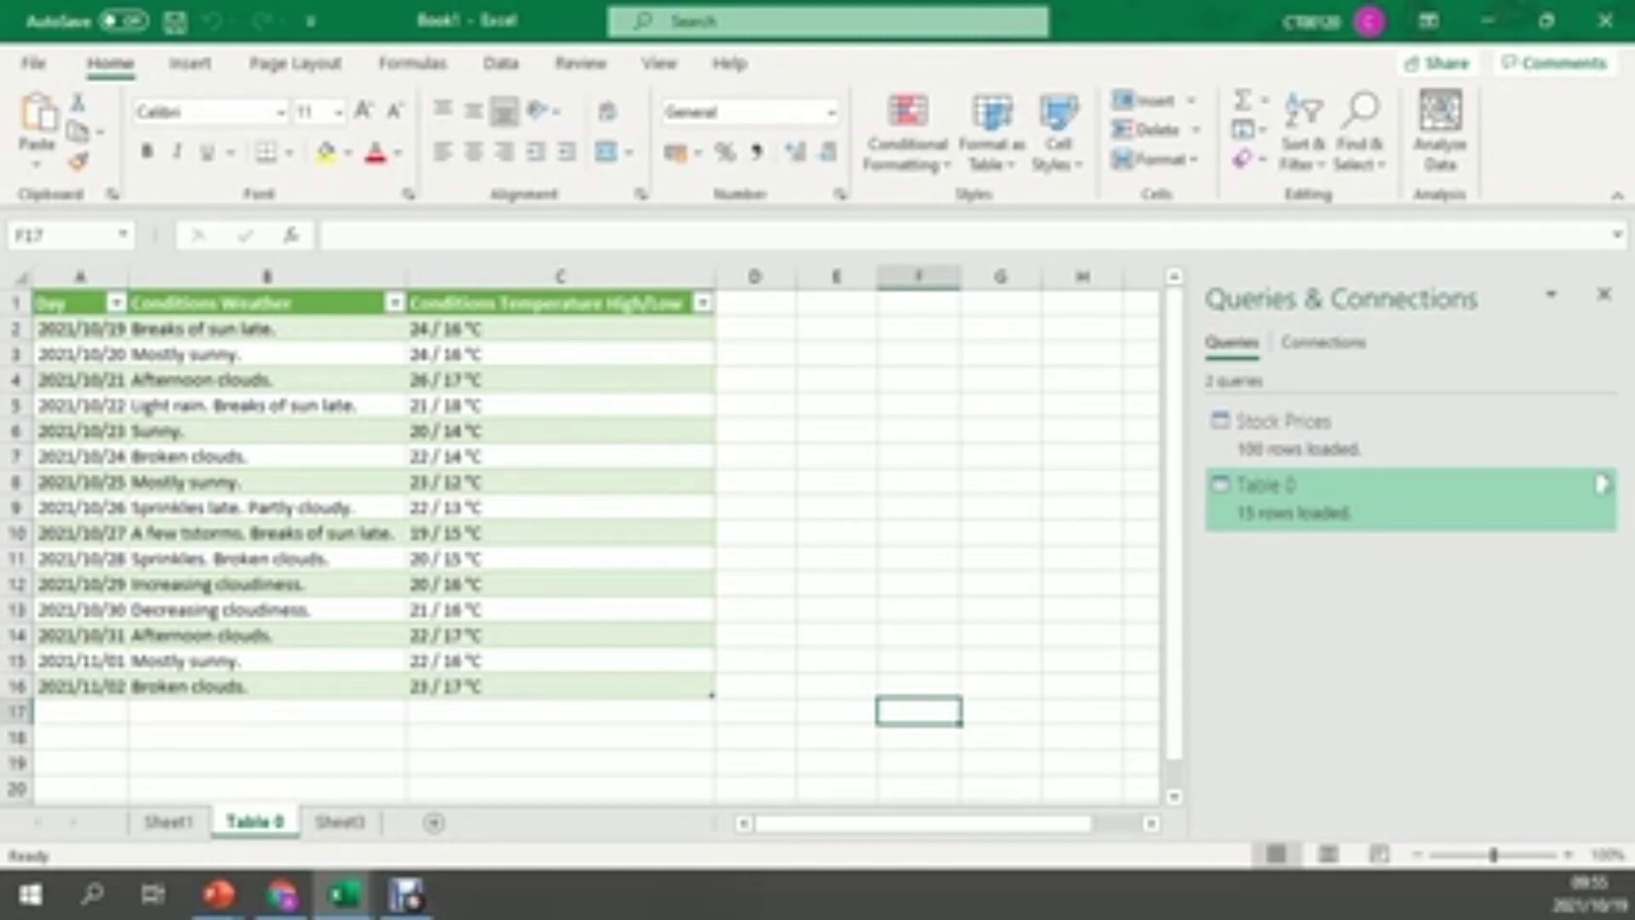
key(super+period)
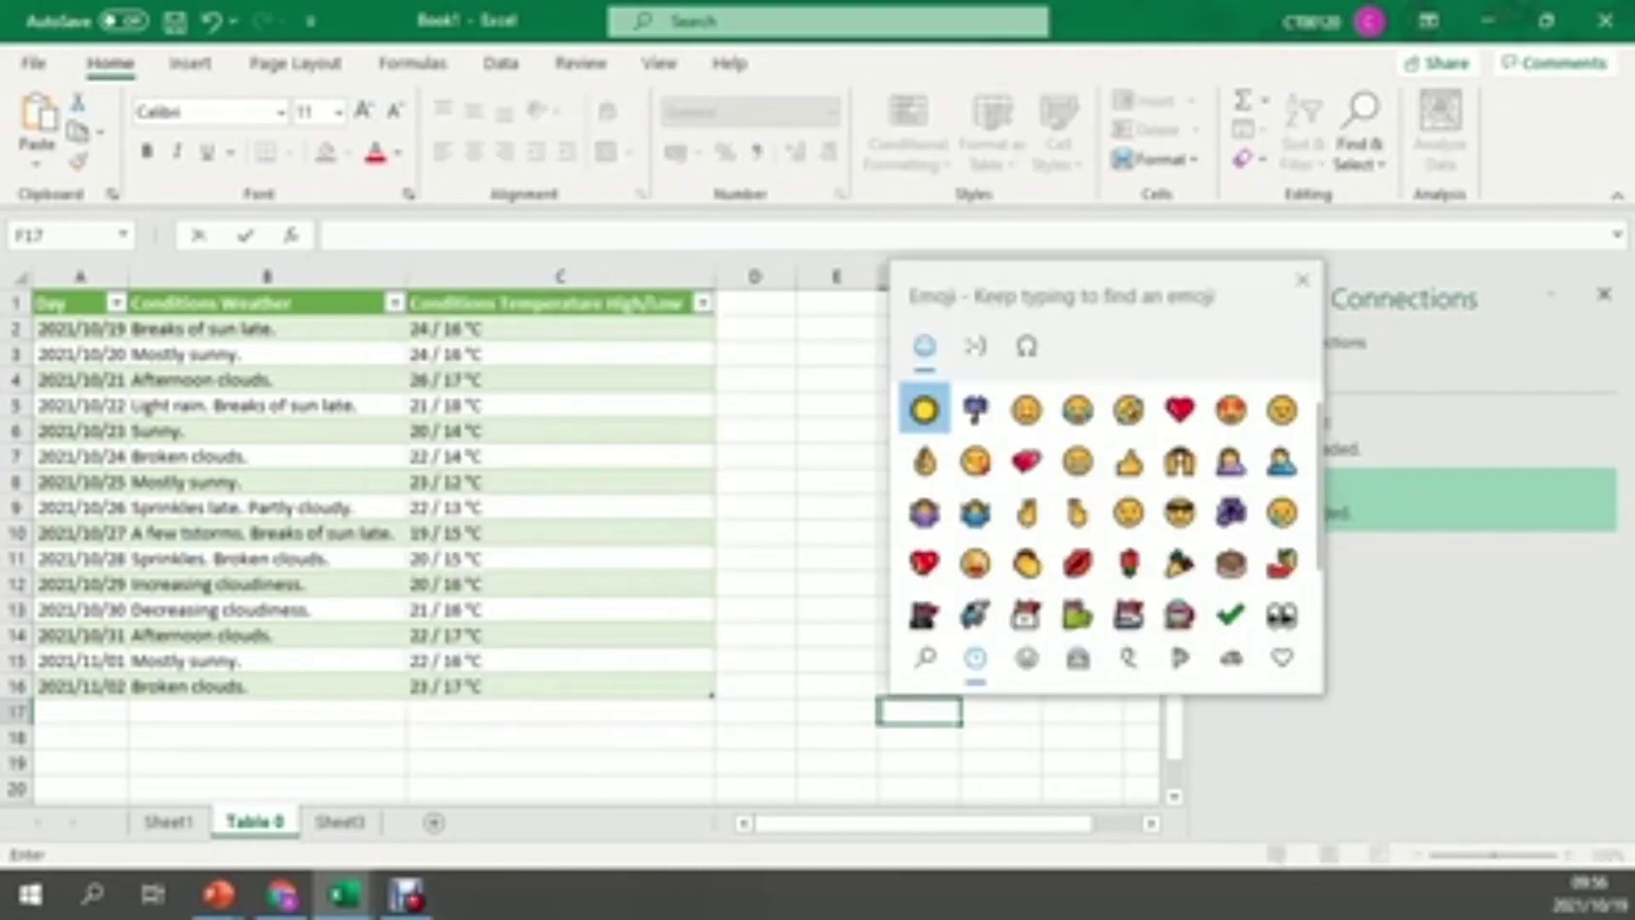
text(rain)
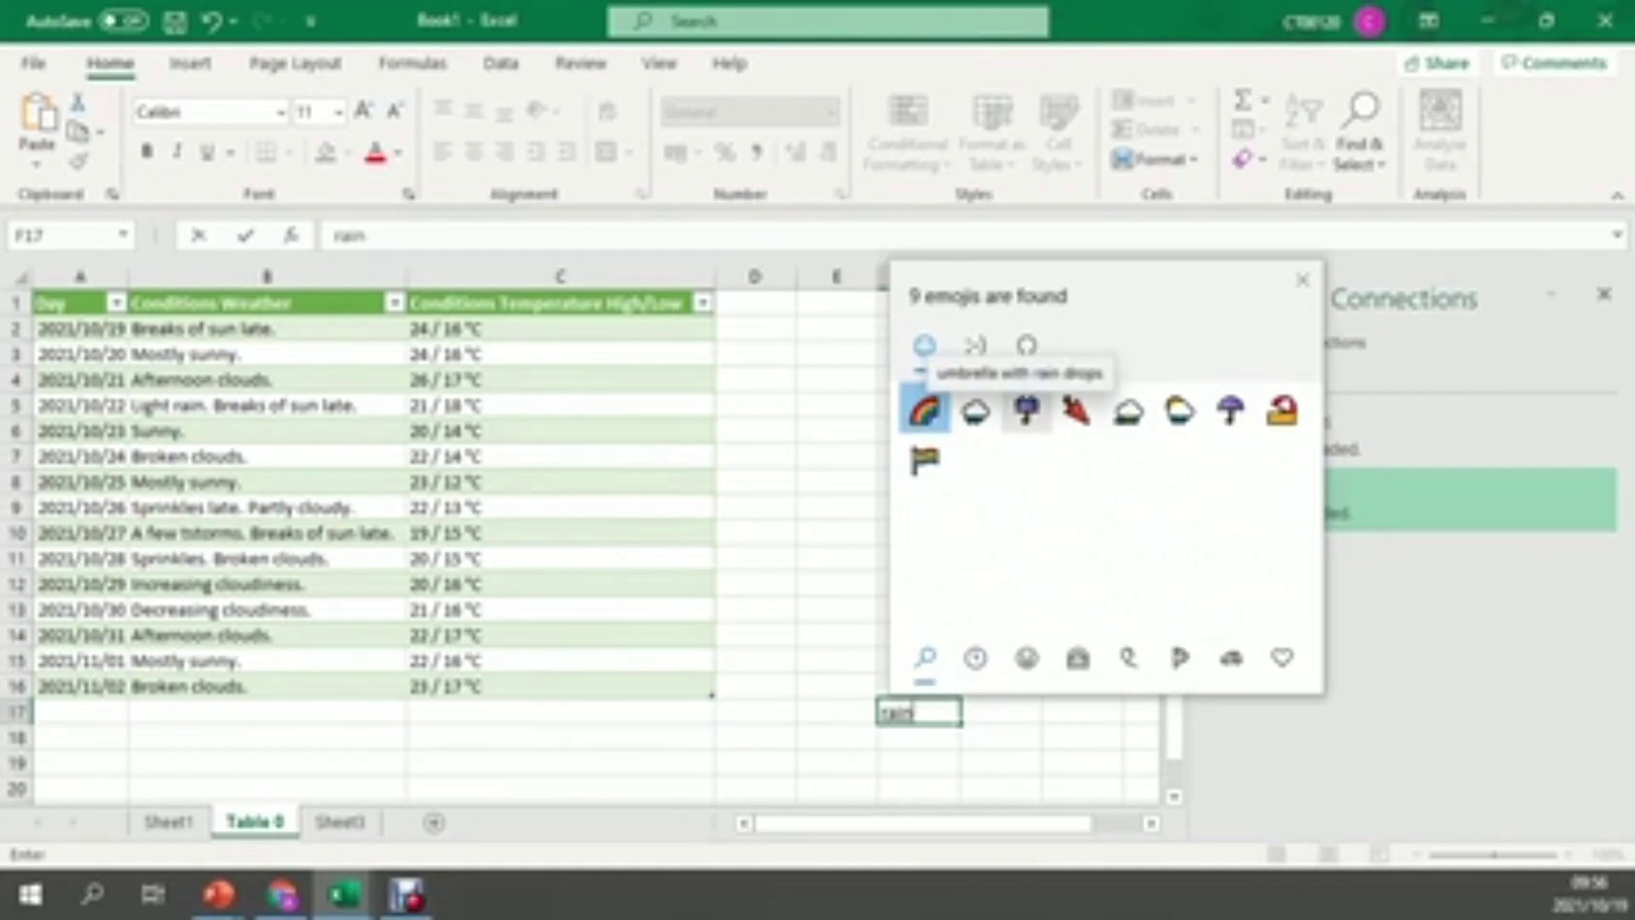
click(1027, 411)
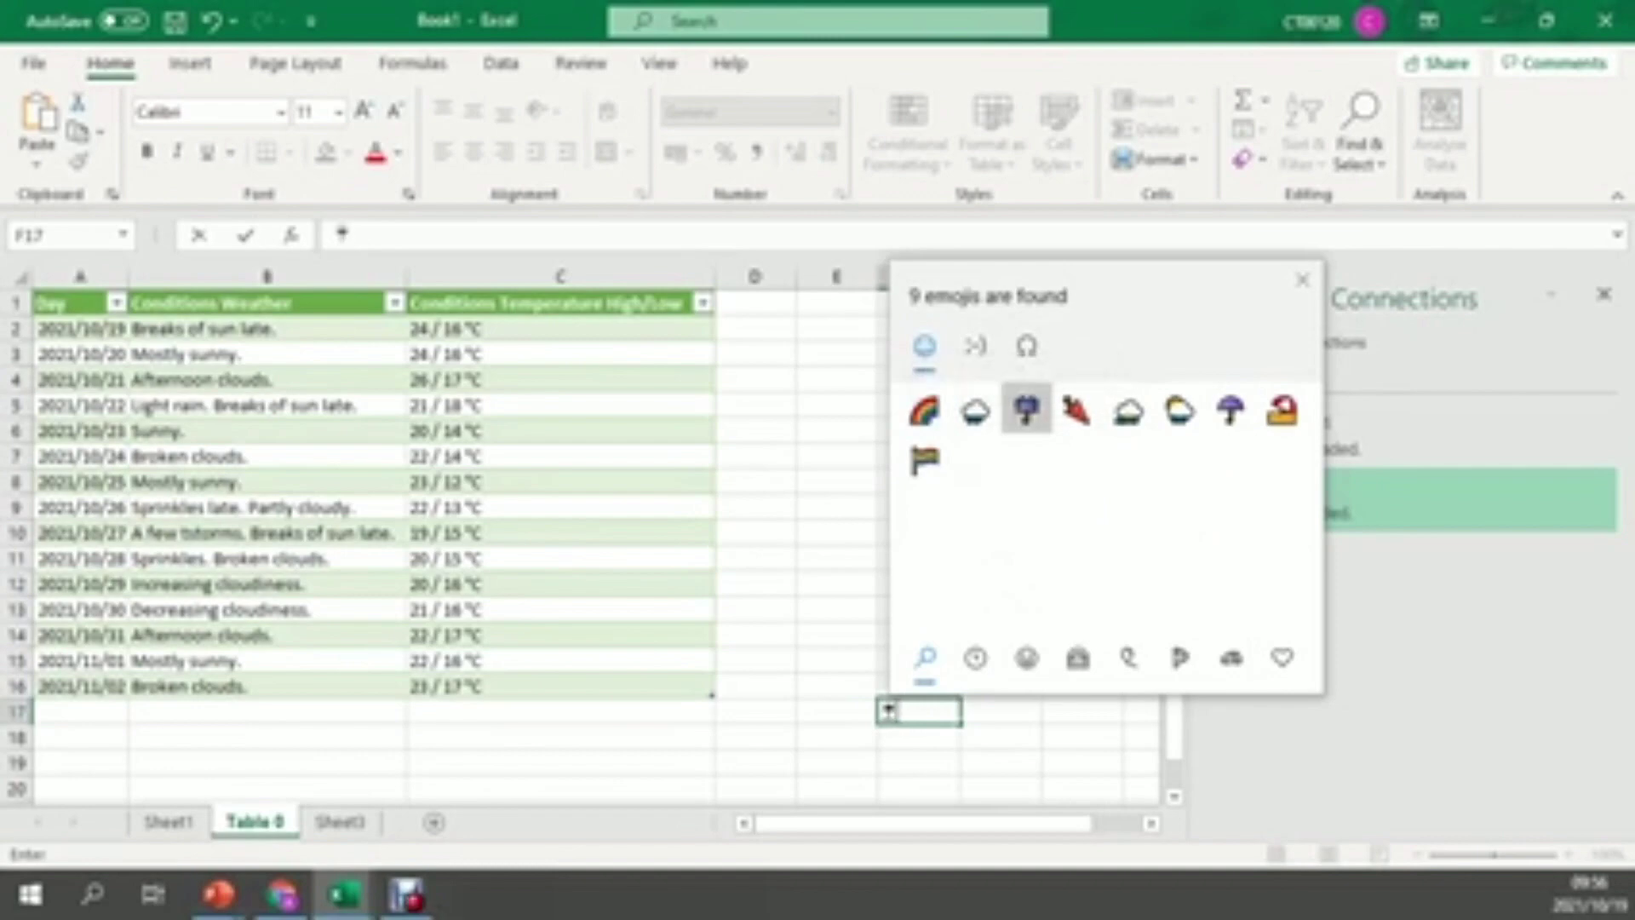
click(905, 711)
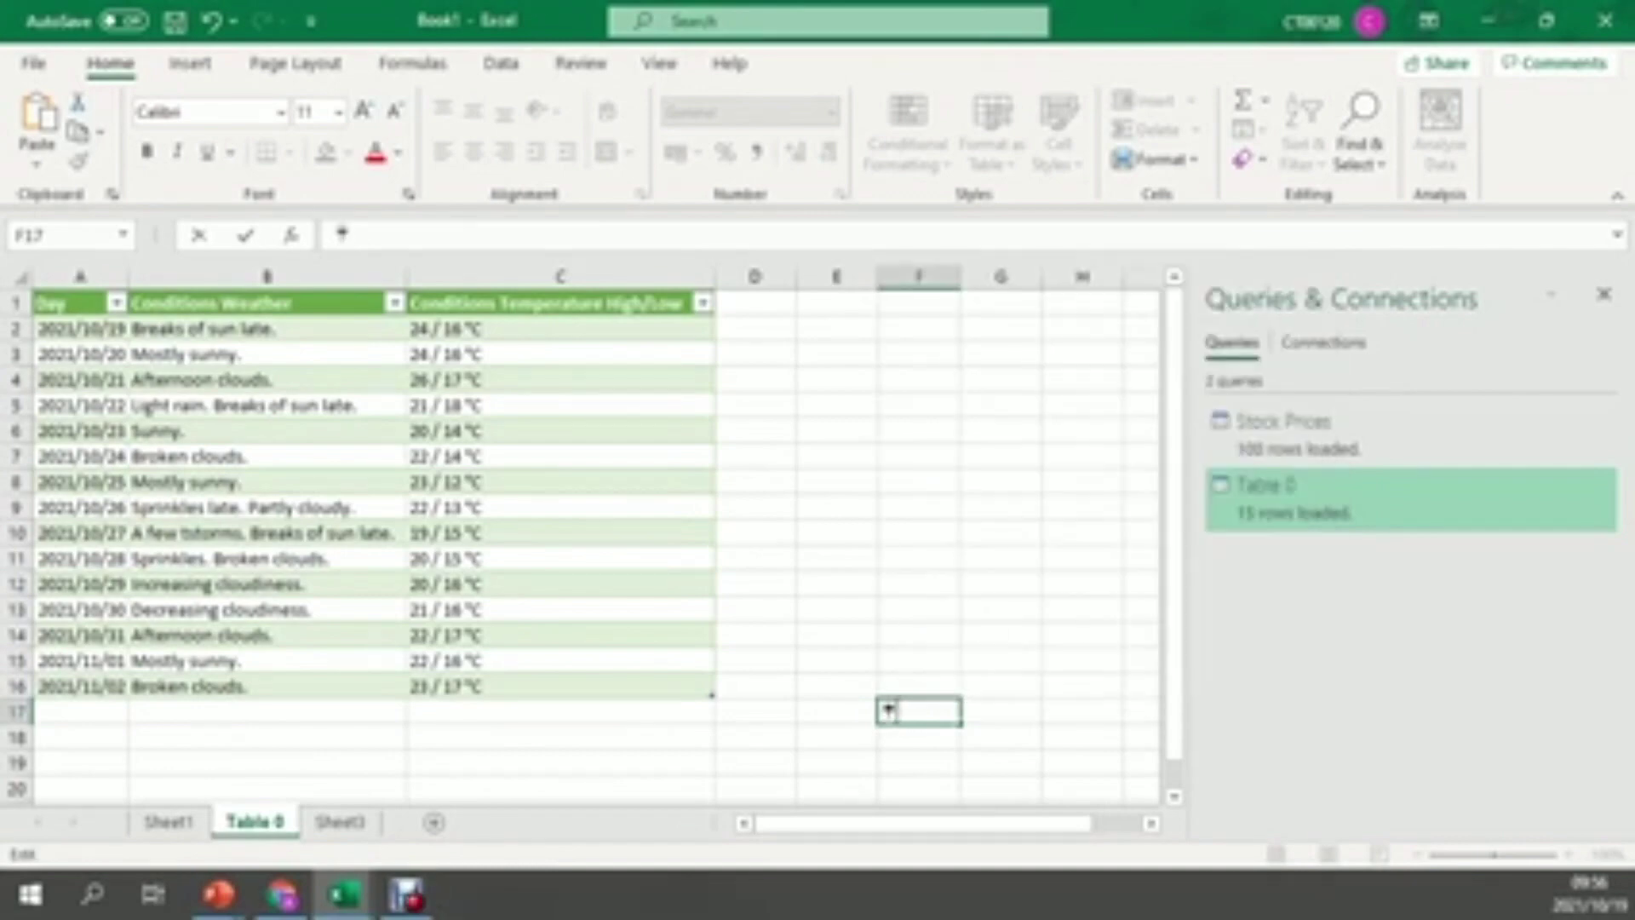
drag(900, 711, 882, 711)
key(ctrl+Return)
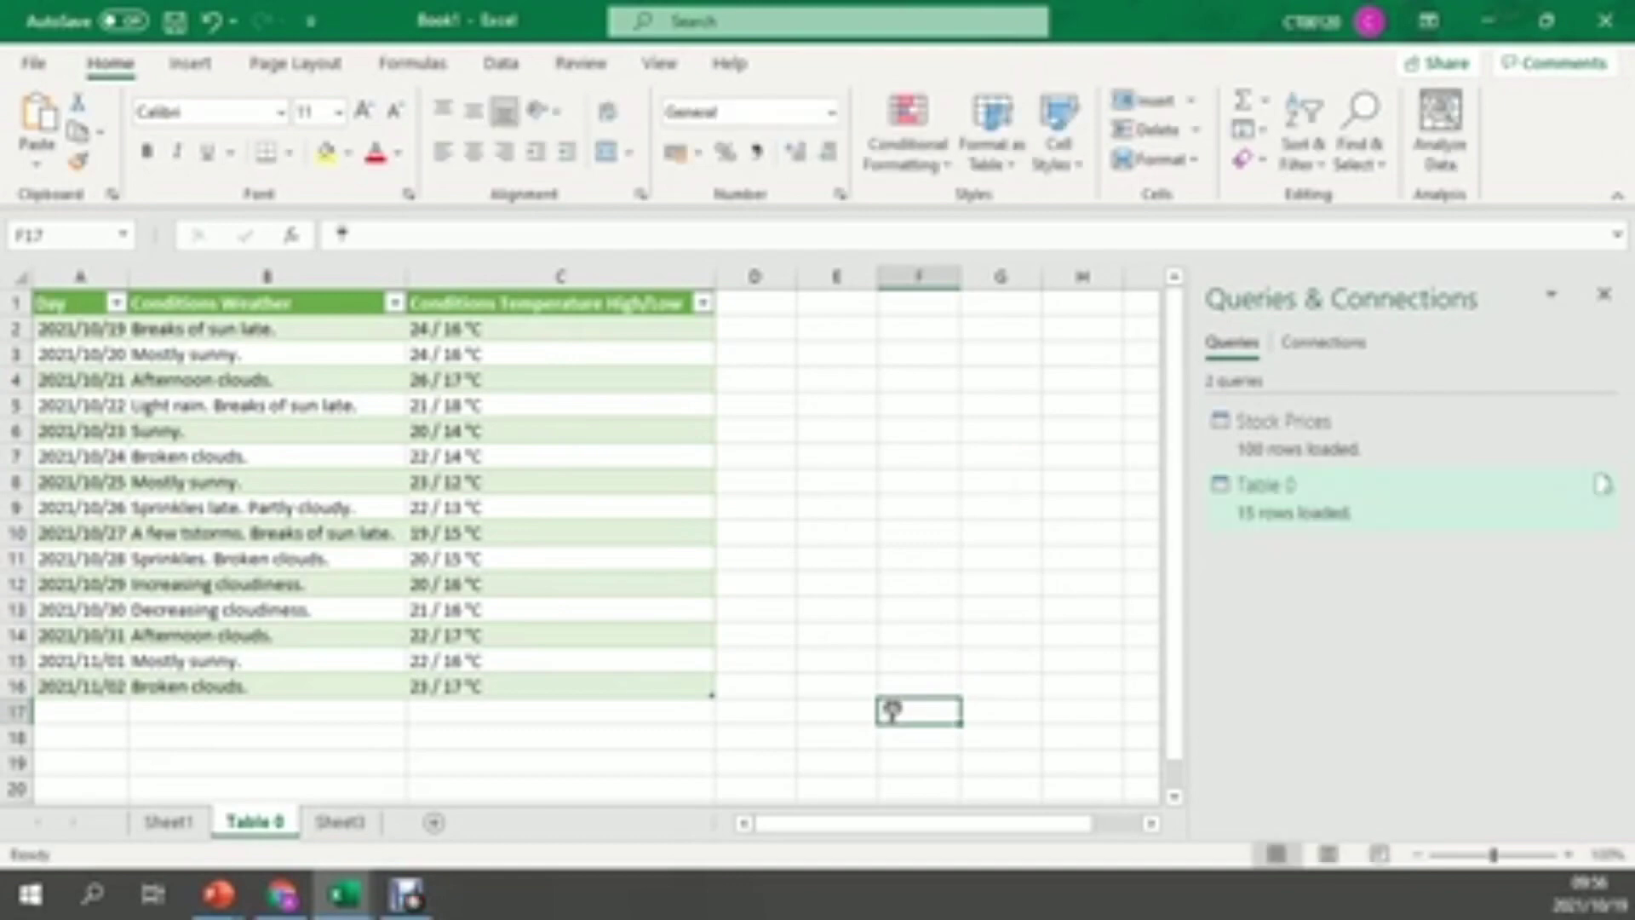
- Reopen the weather forecast query in the Power Query Editor and start adding a conditional column
click(561, 609)
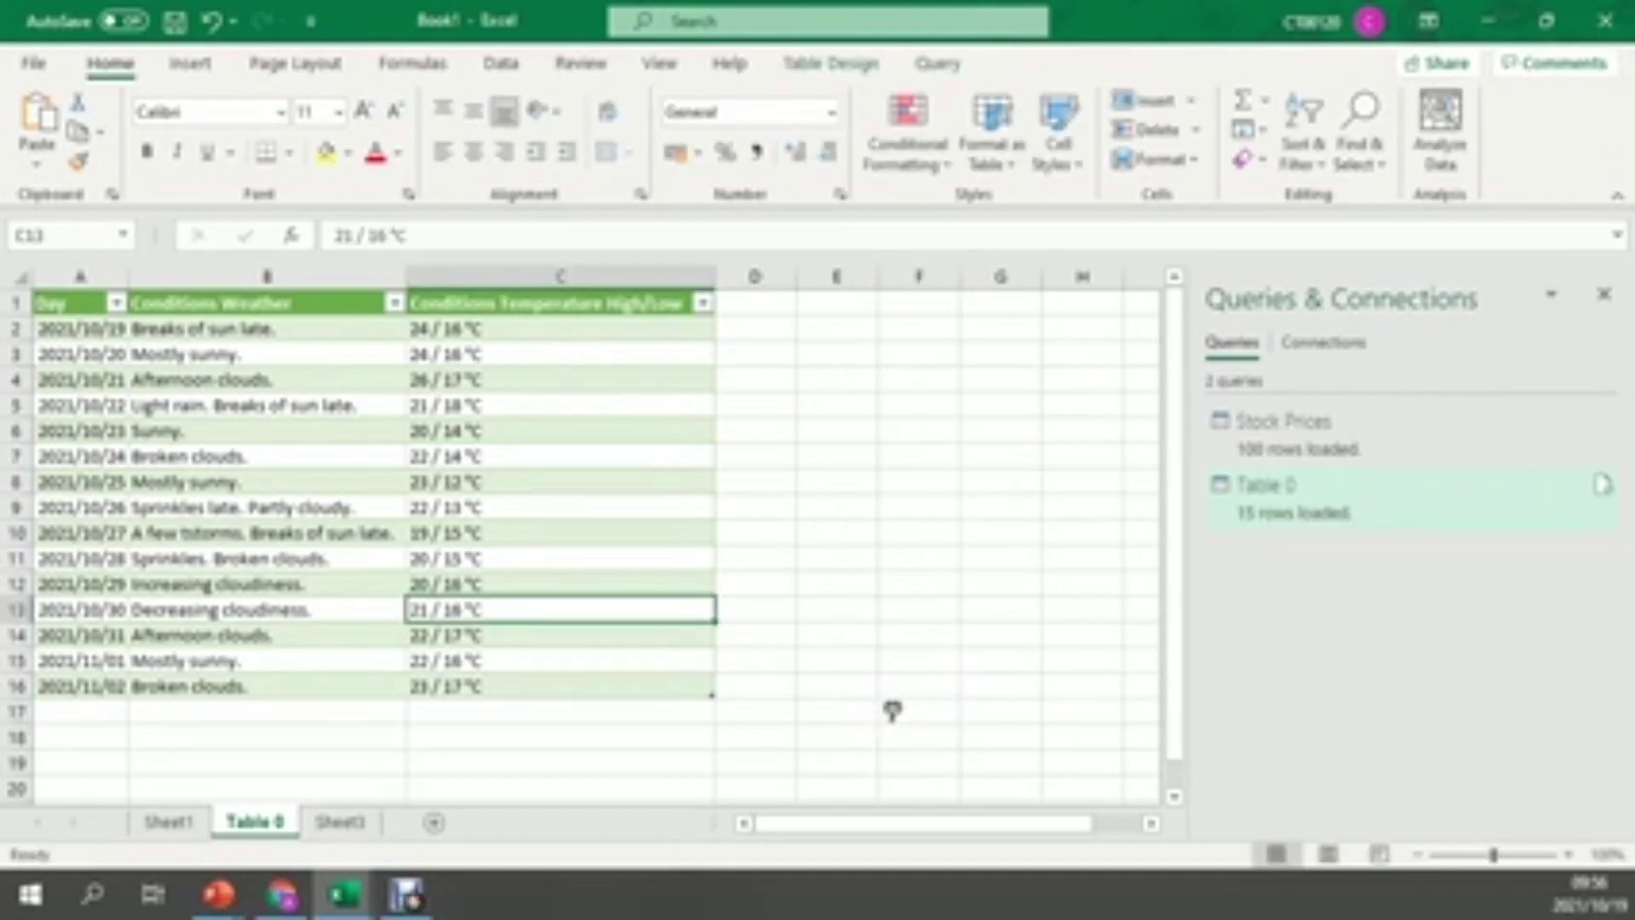
click(938, 63)
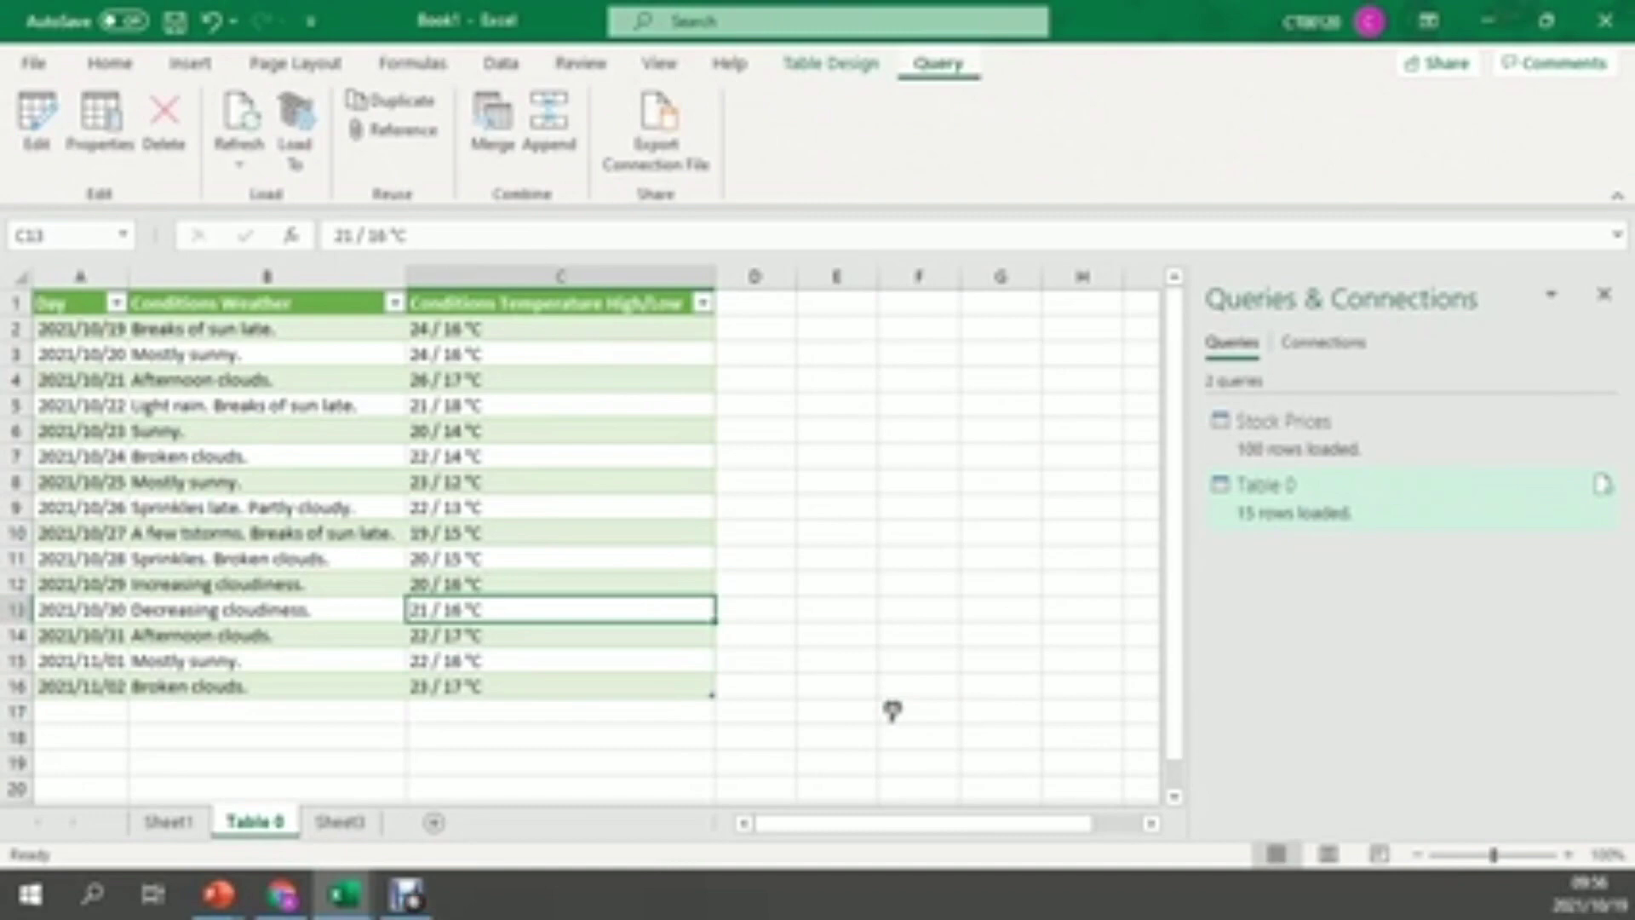
click(36, 124)
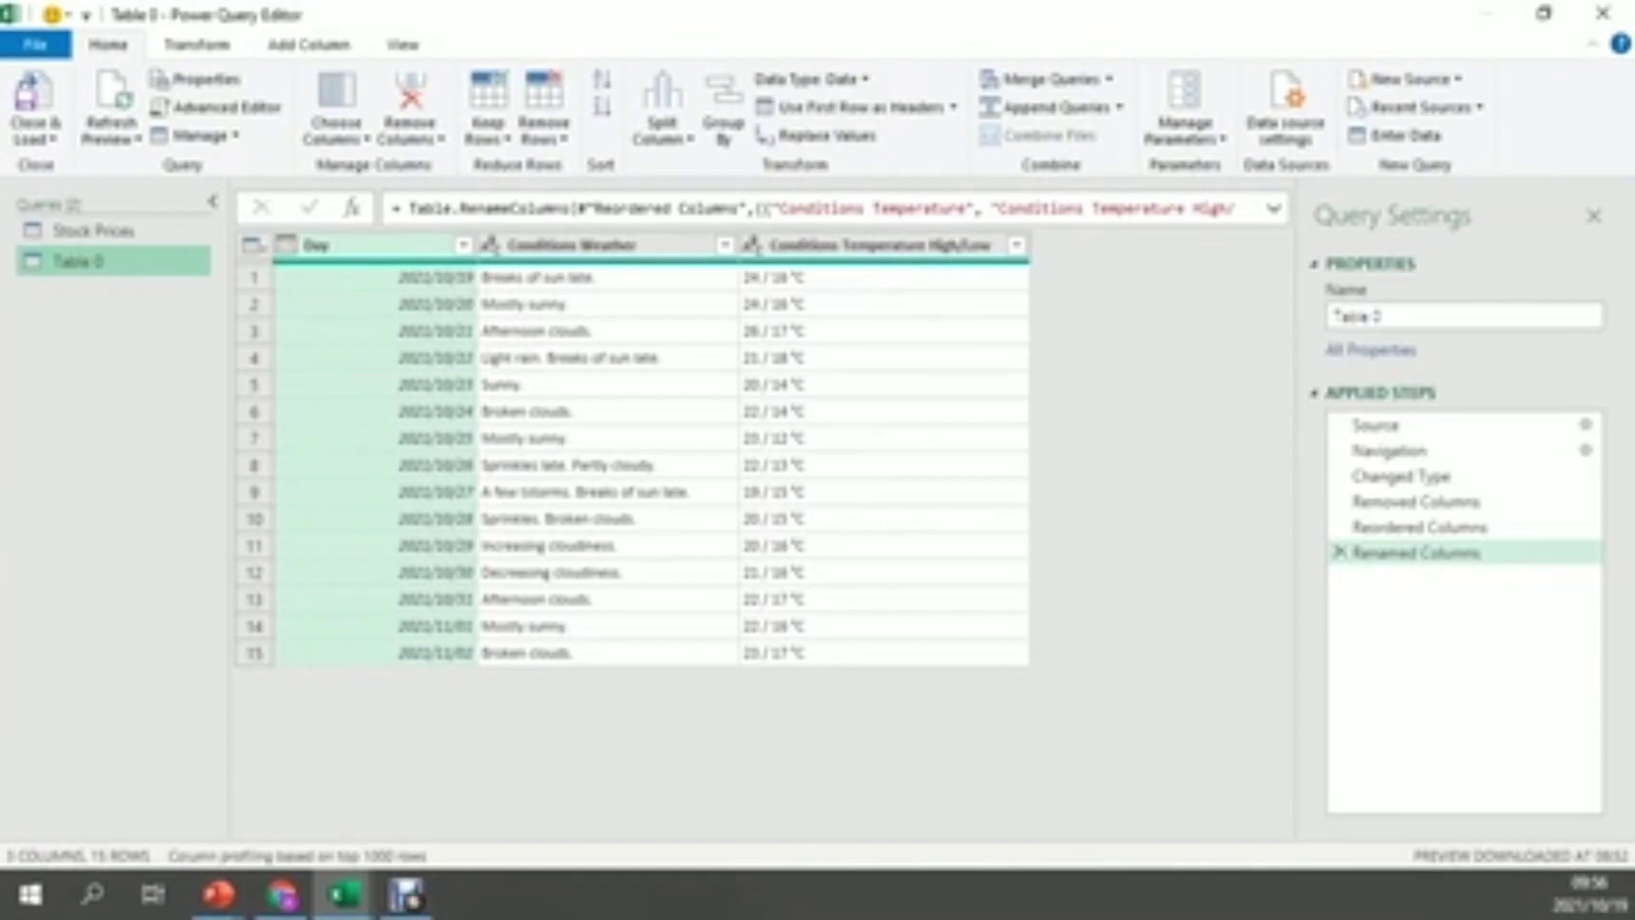
click(309, 44)
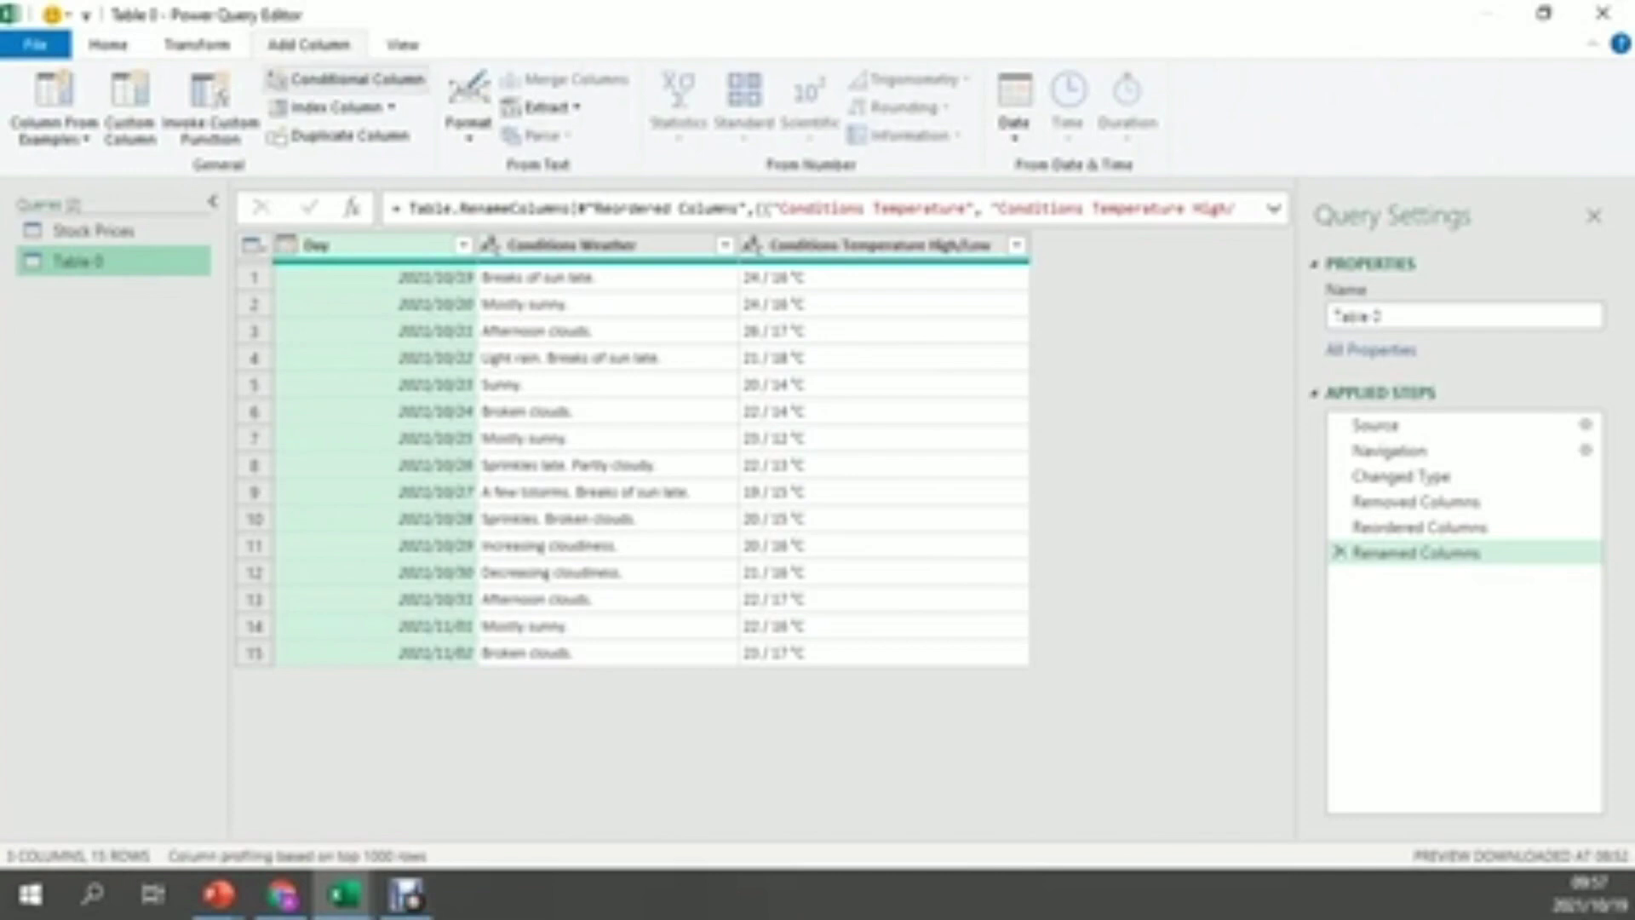
click(345, 79)
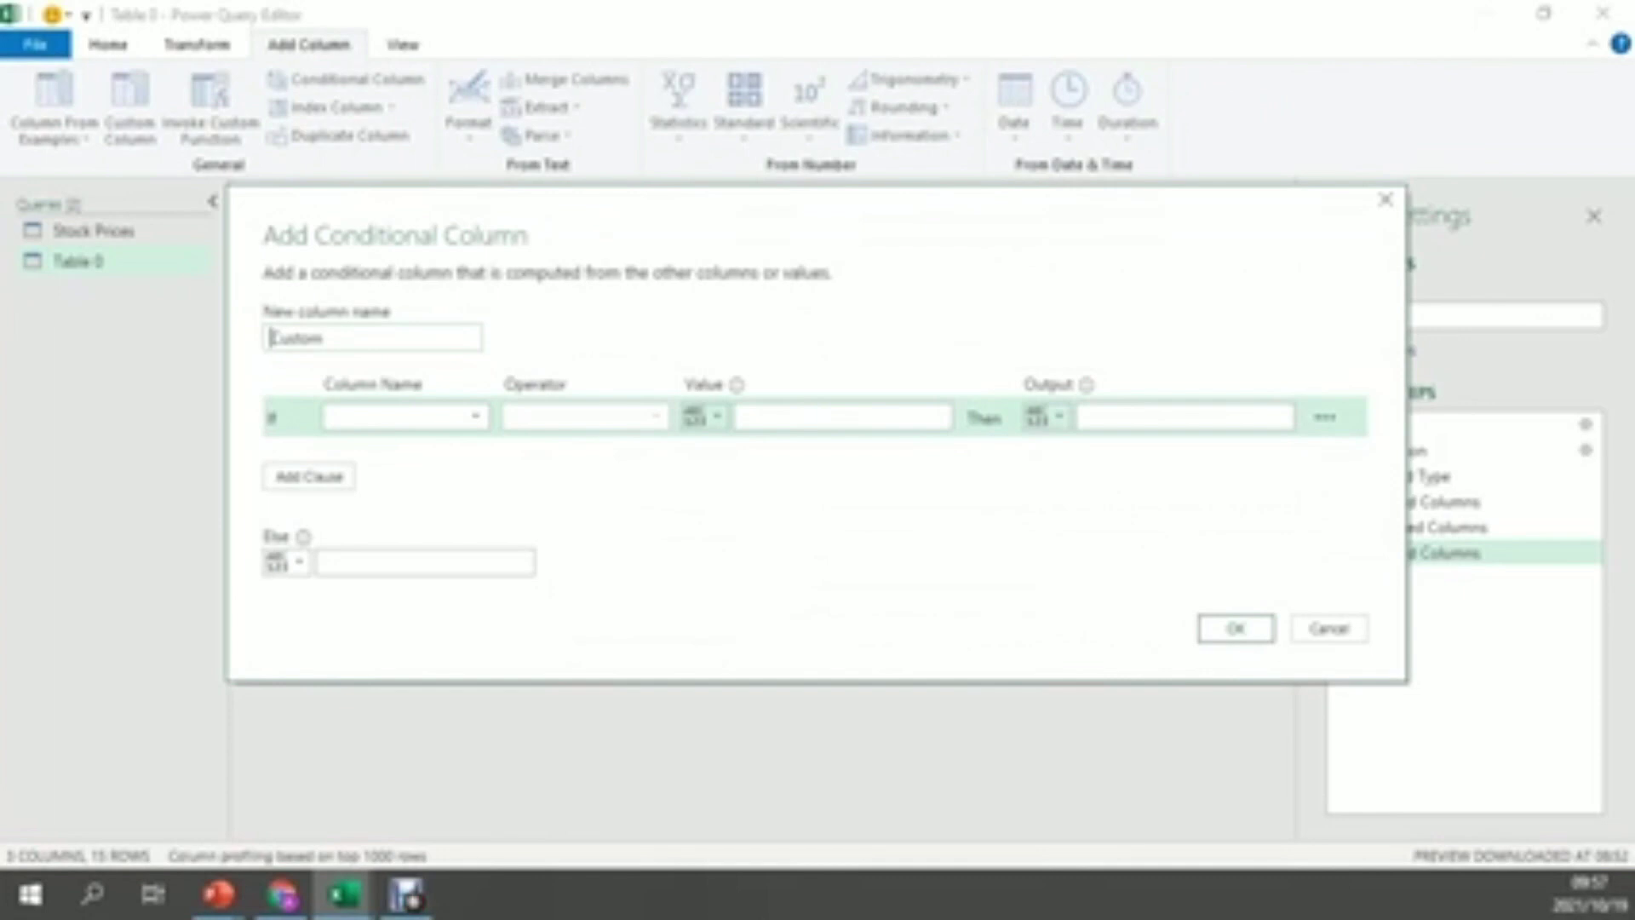
- Define the first condition so that Conditions Weather containing Rain outputs the umbrella with rain drops emoji
click(400, 416)
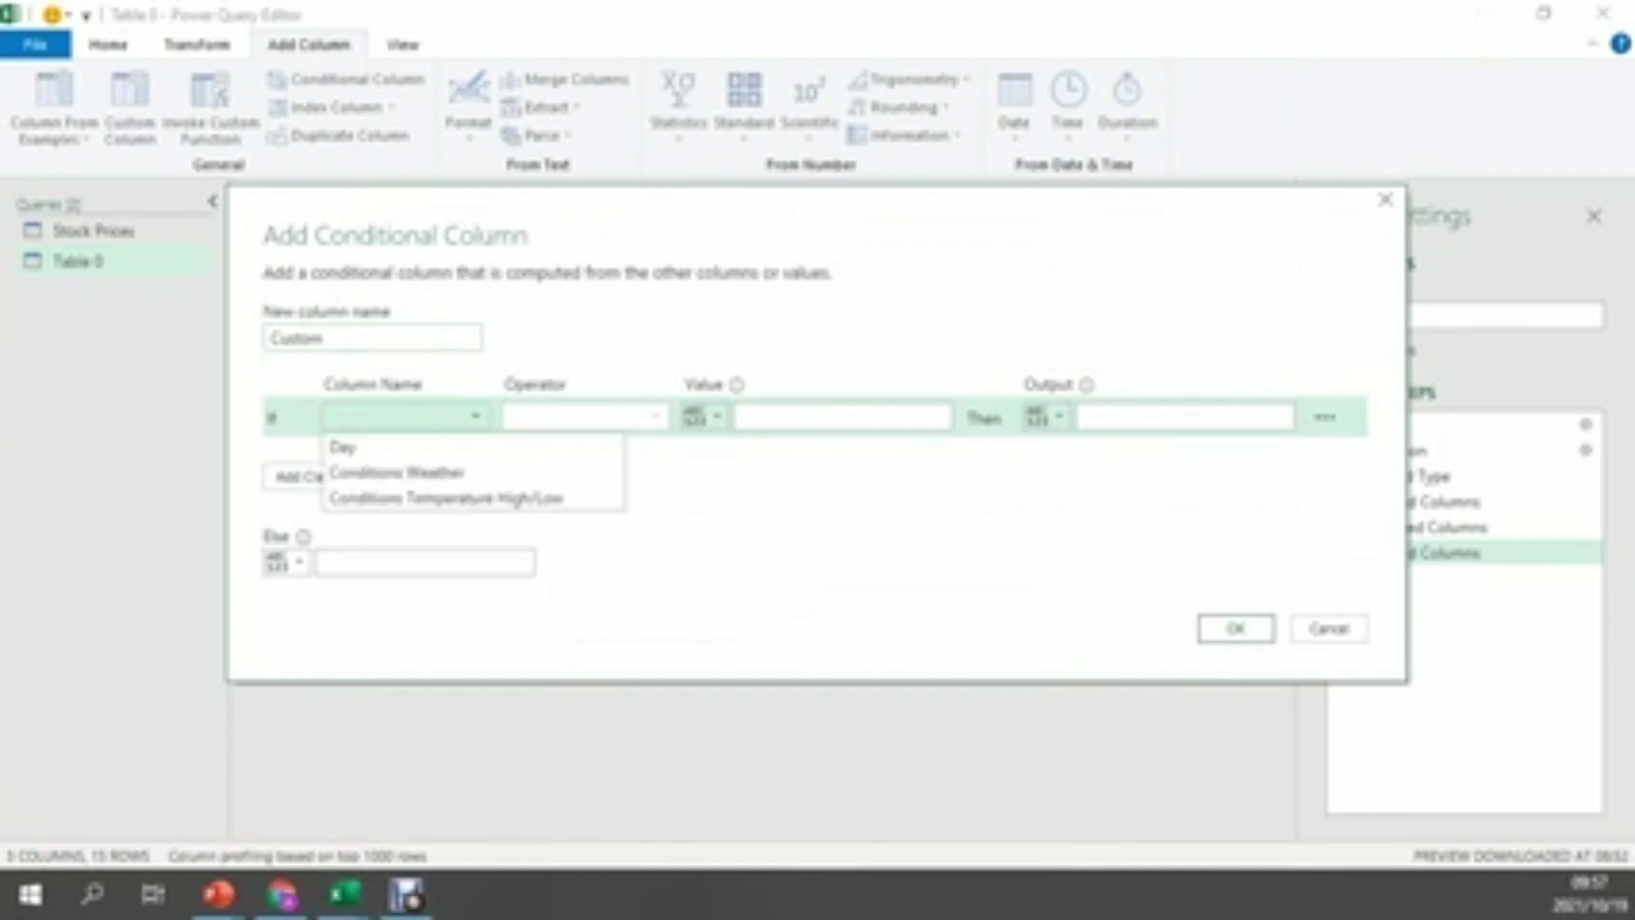
click(396, 472)
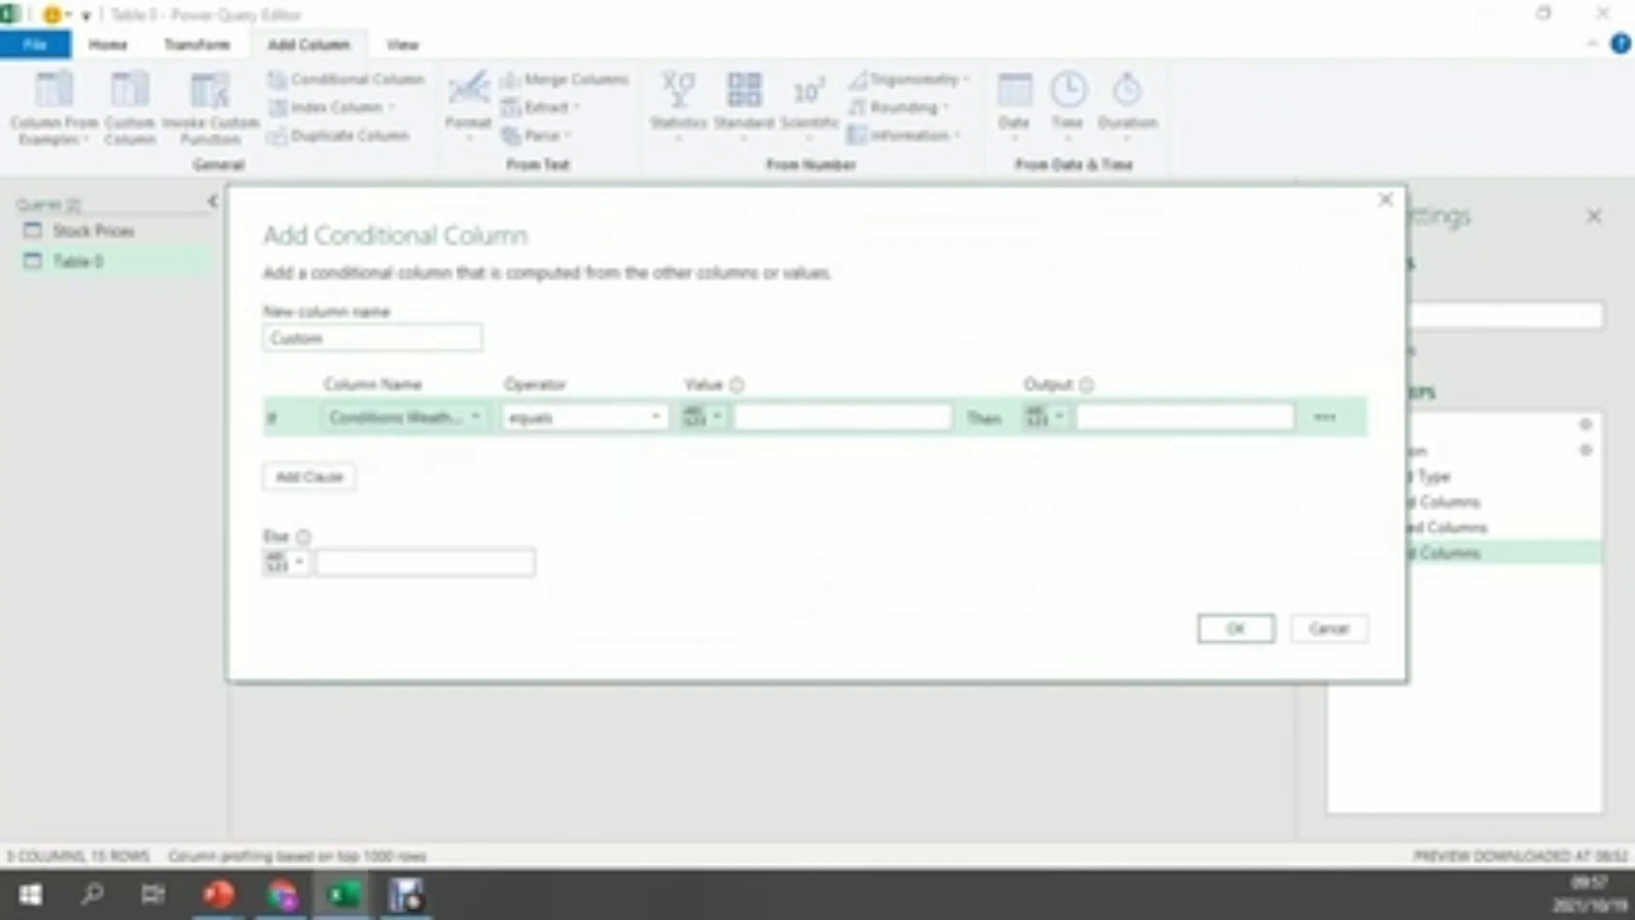
click(584, 416)
click(538, 601)
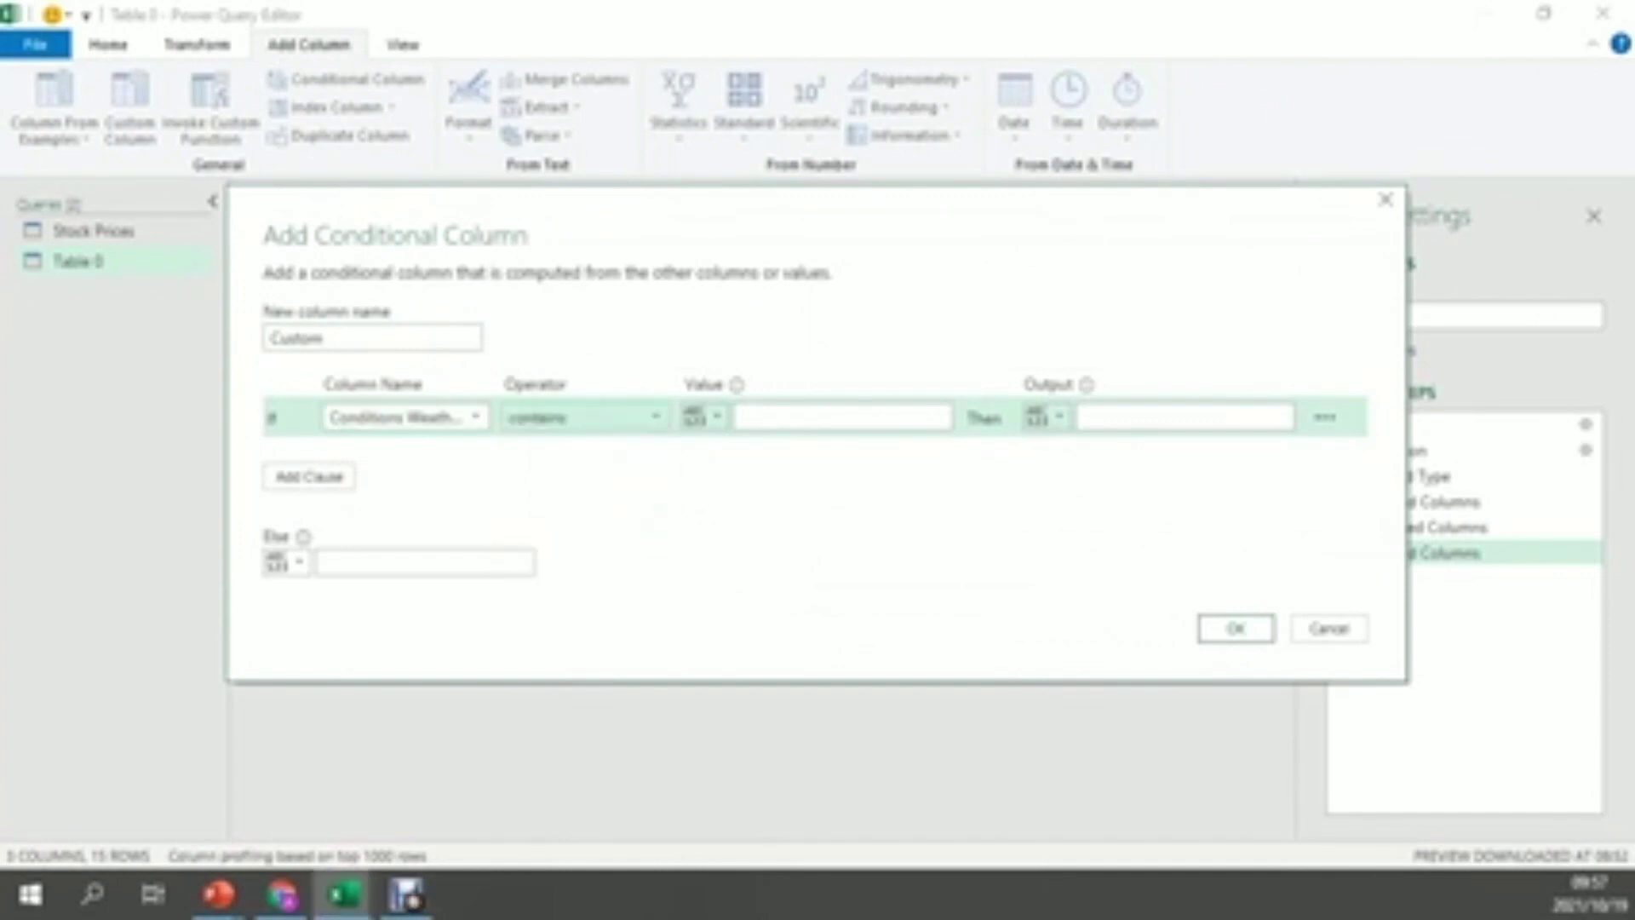
text(Rain)
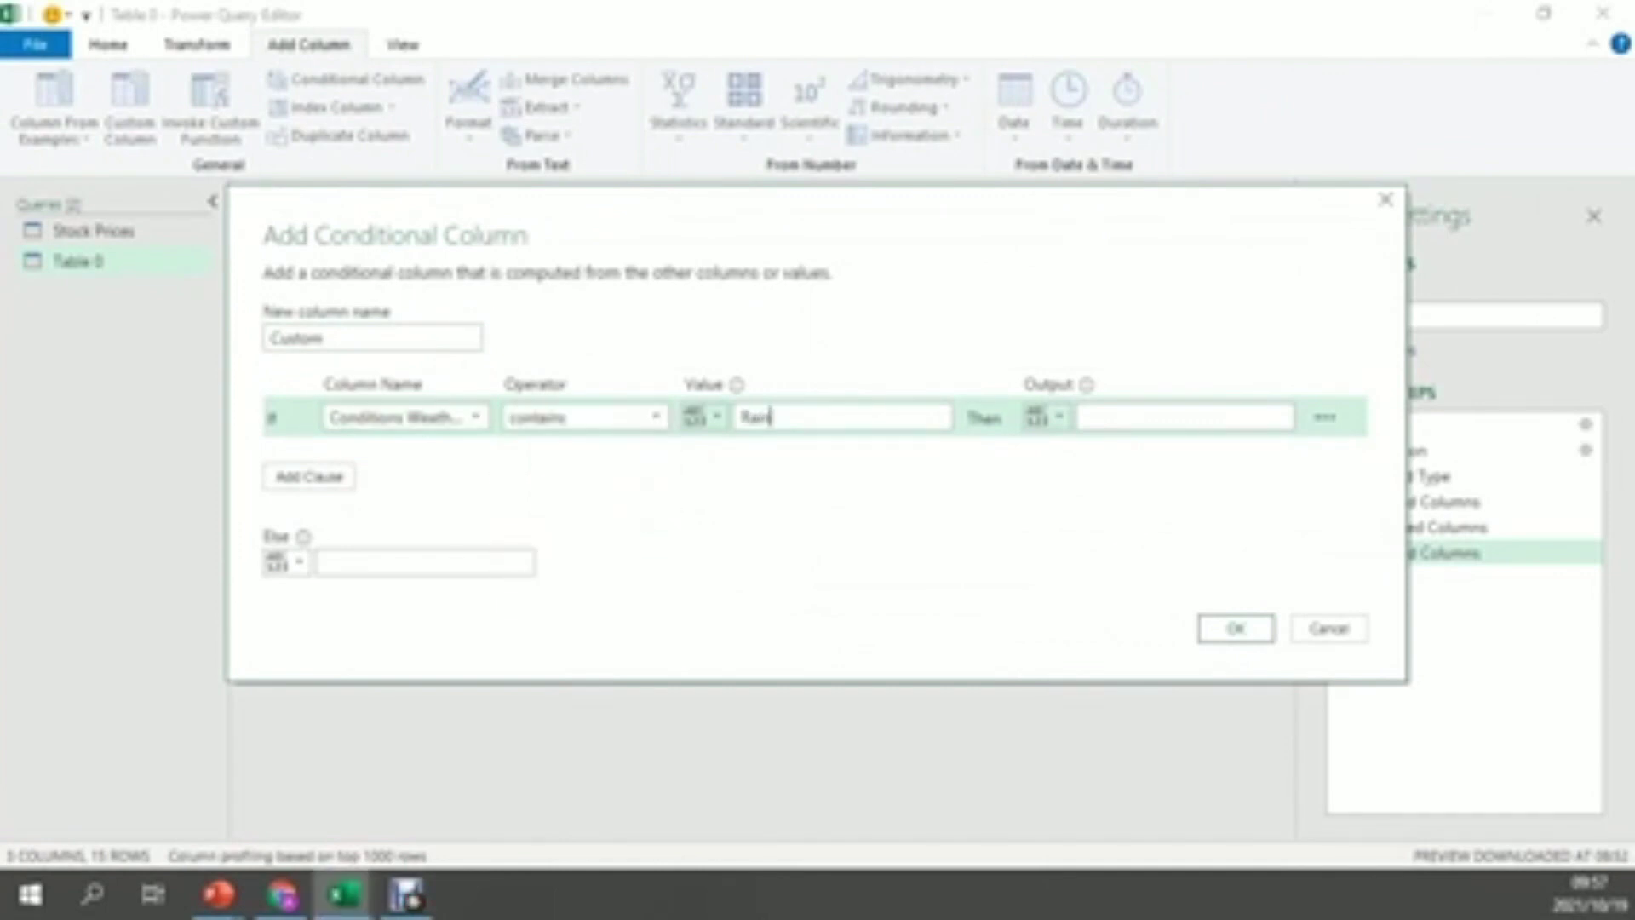
click(1184, 418)
text(R)
- Add a second clause giving the umbrella emoji when Conditions Weather contains Showers, and create the conditional column
click(309, 476)
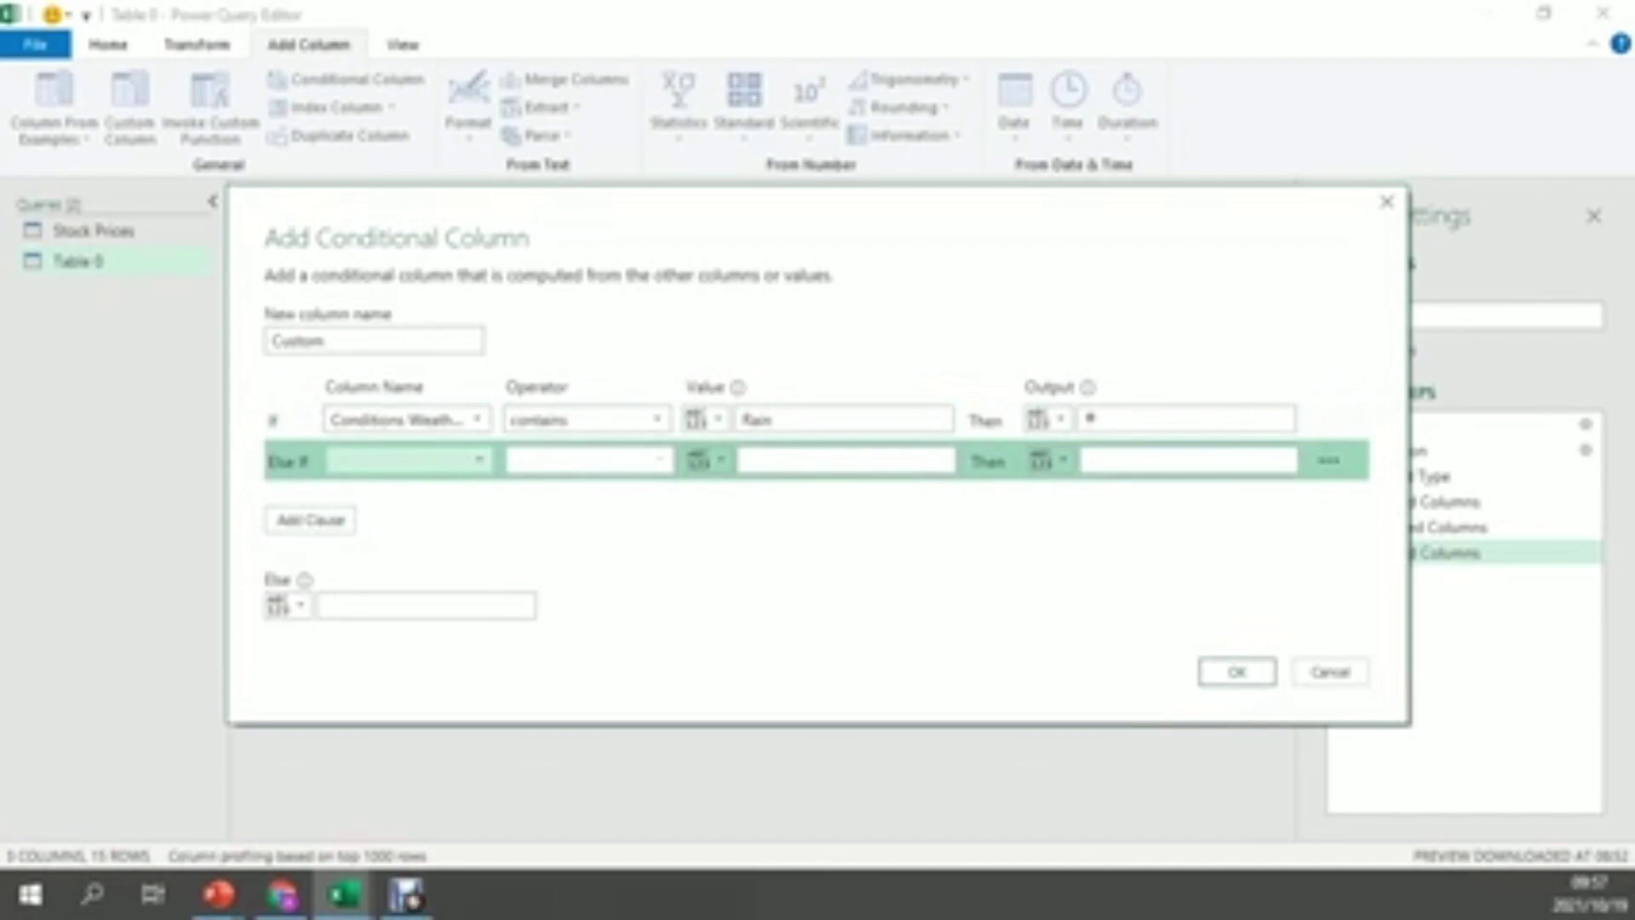
click(407, 460)
click(400, 512)
click(588, 461)
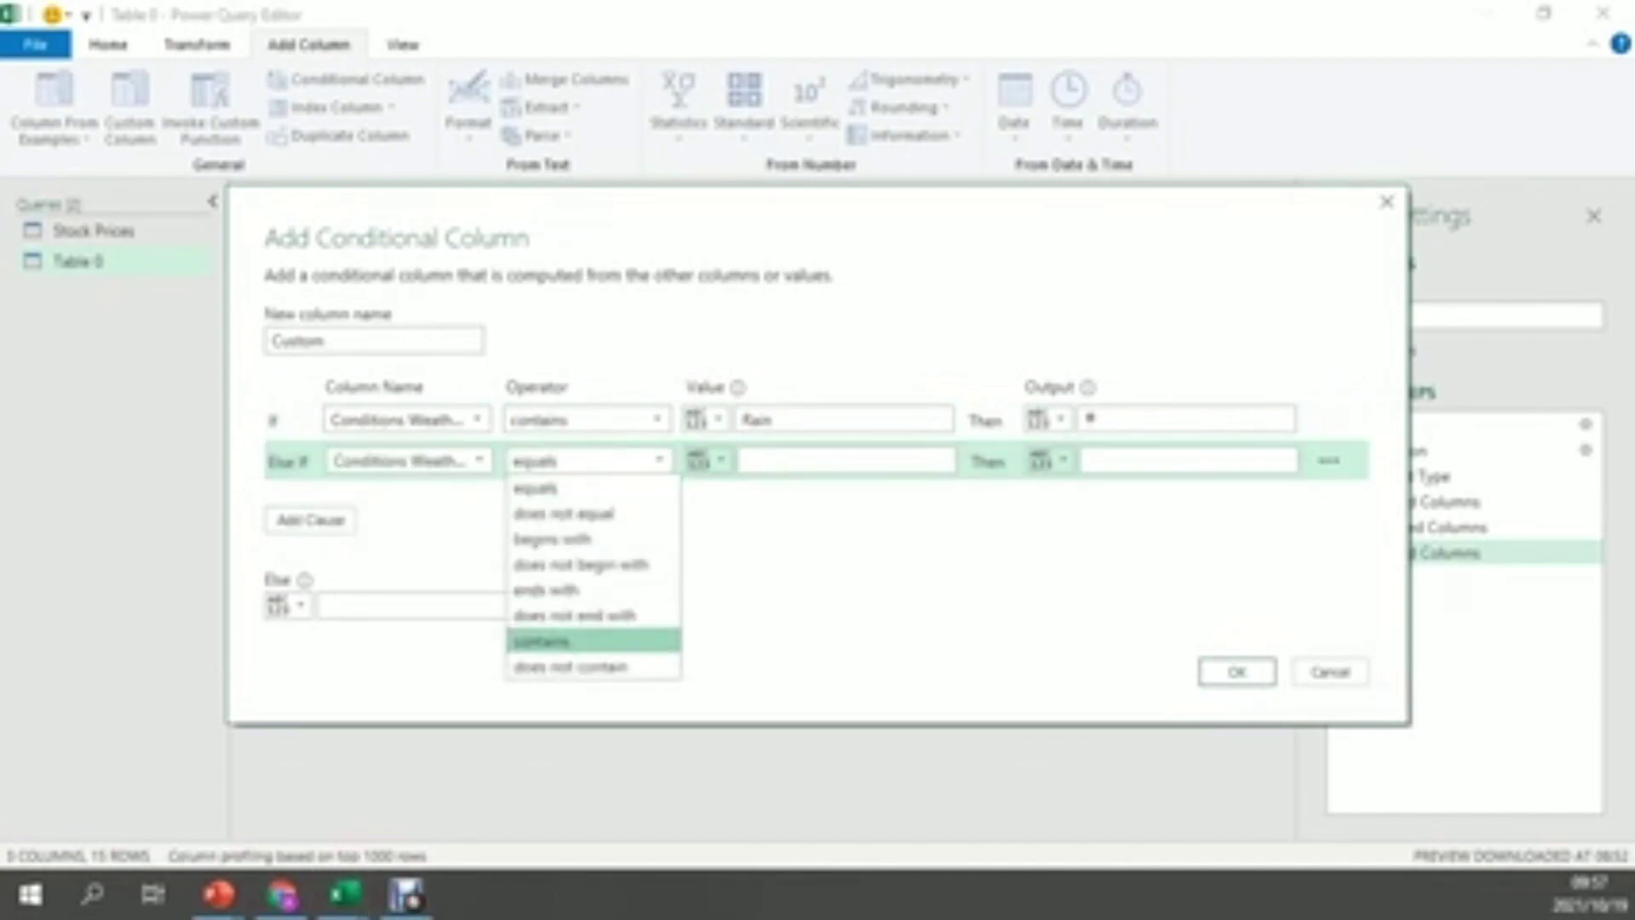
click(553, 640)
click(766, 461)
text(Showers)
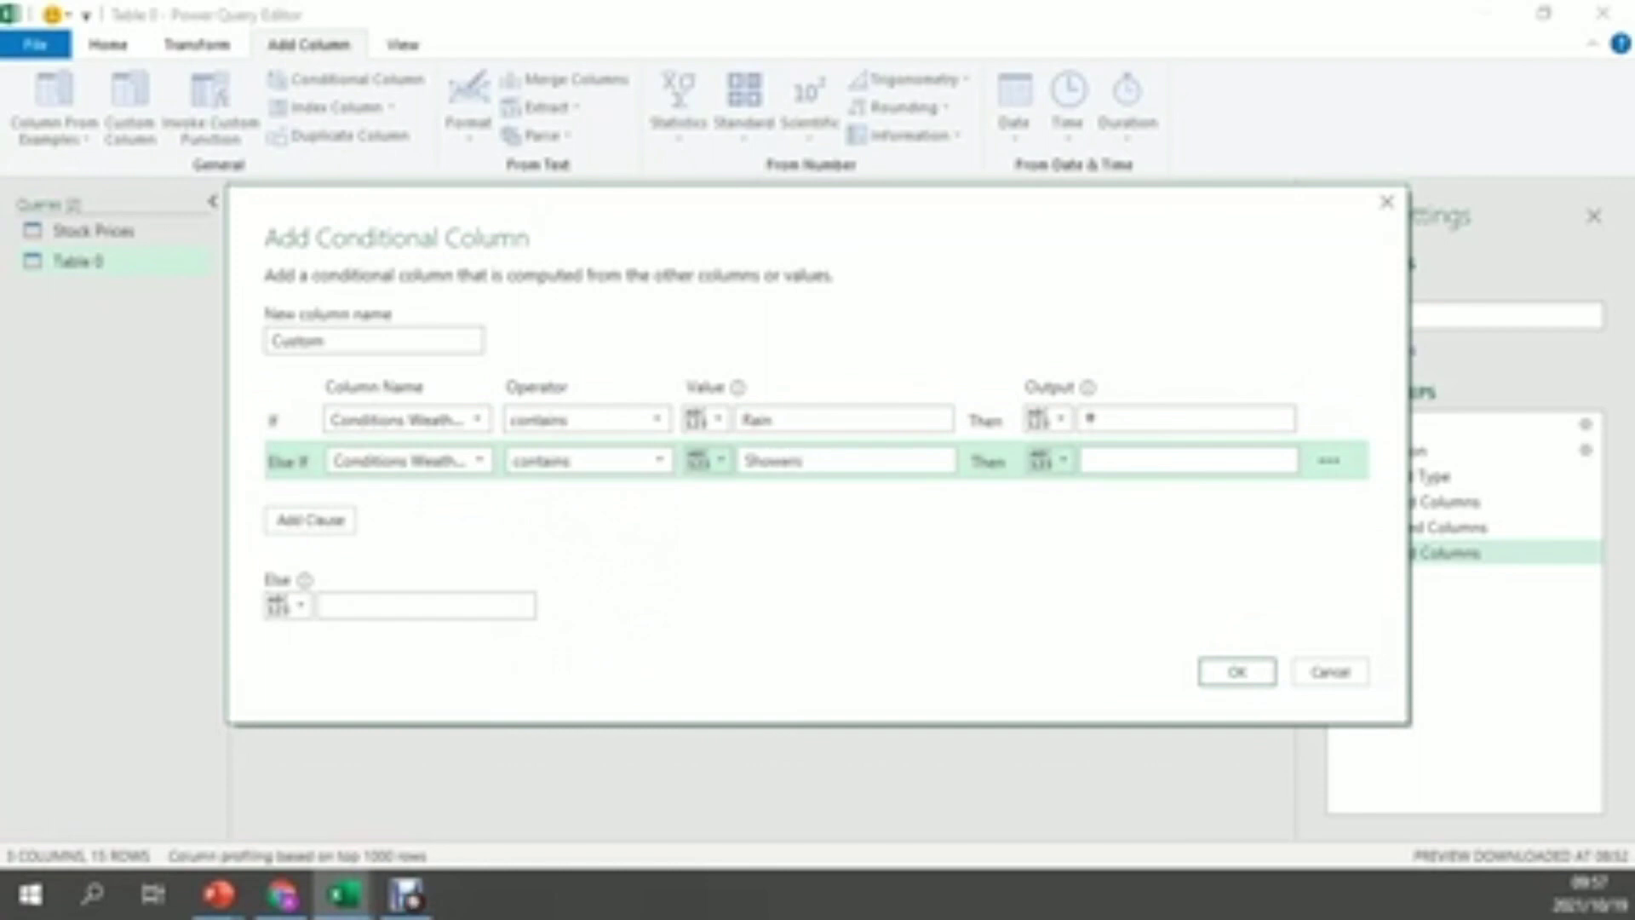
click(1115, 461)
text(*)
key(Return)
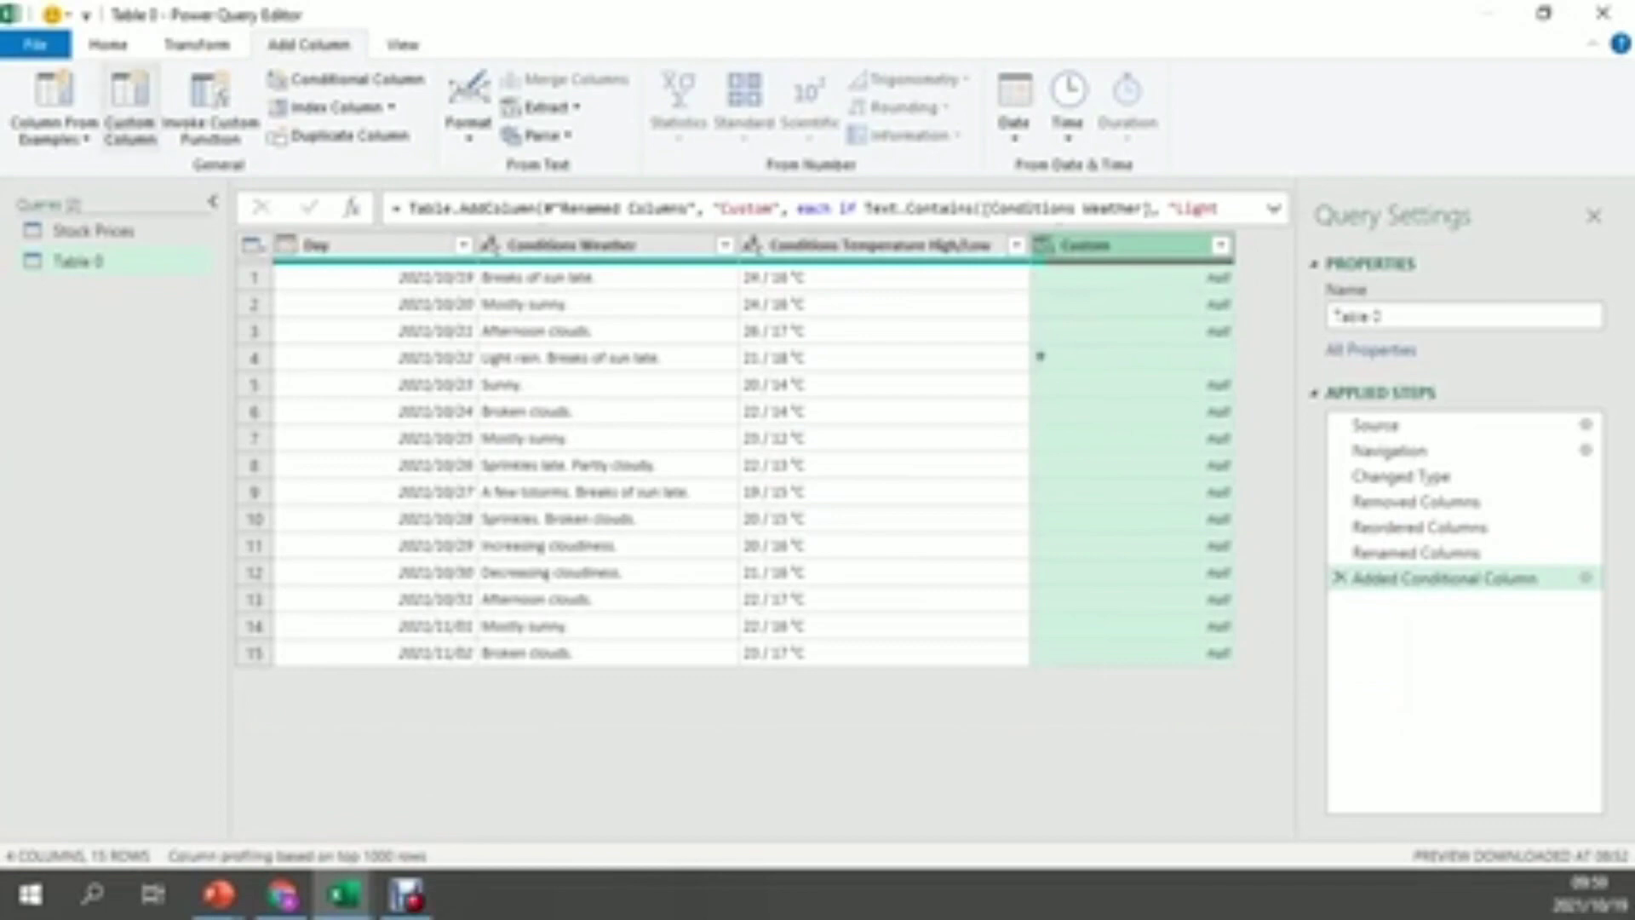
- Close the Power Query Editor, load the forecast with its emoji column into the worksheet, and select the light rain entry
click(108, 44)
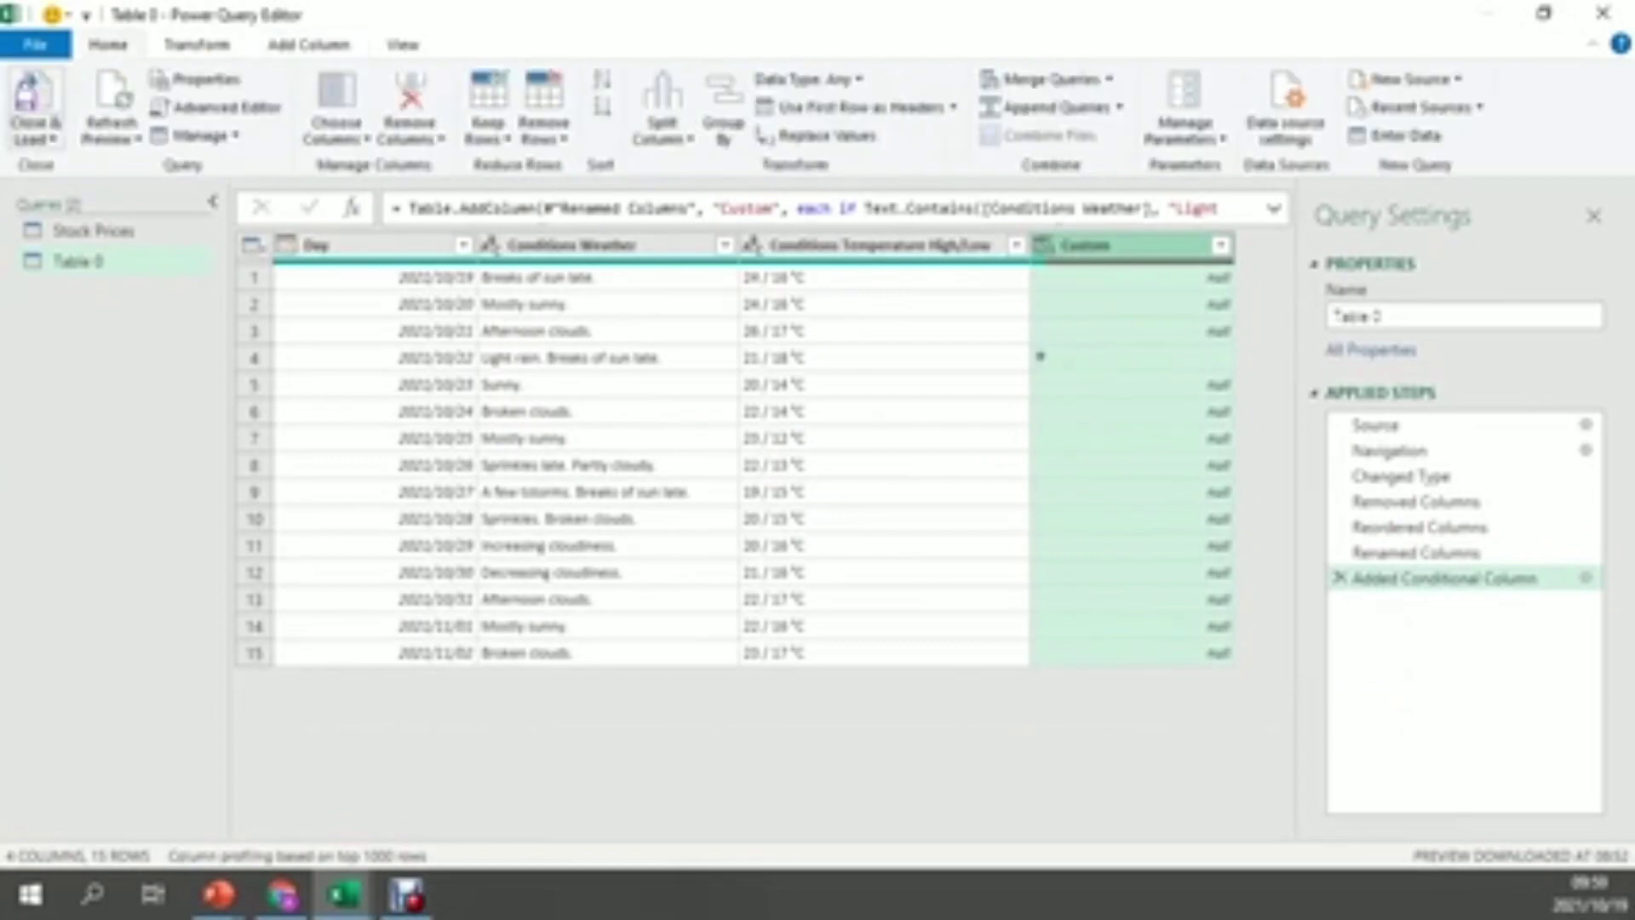
click(34, 137)
click(51, 164)
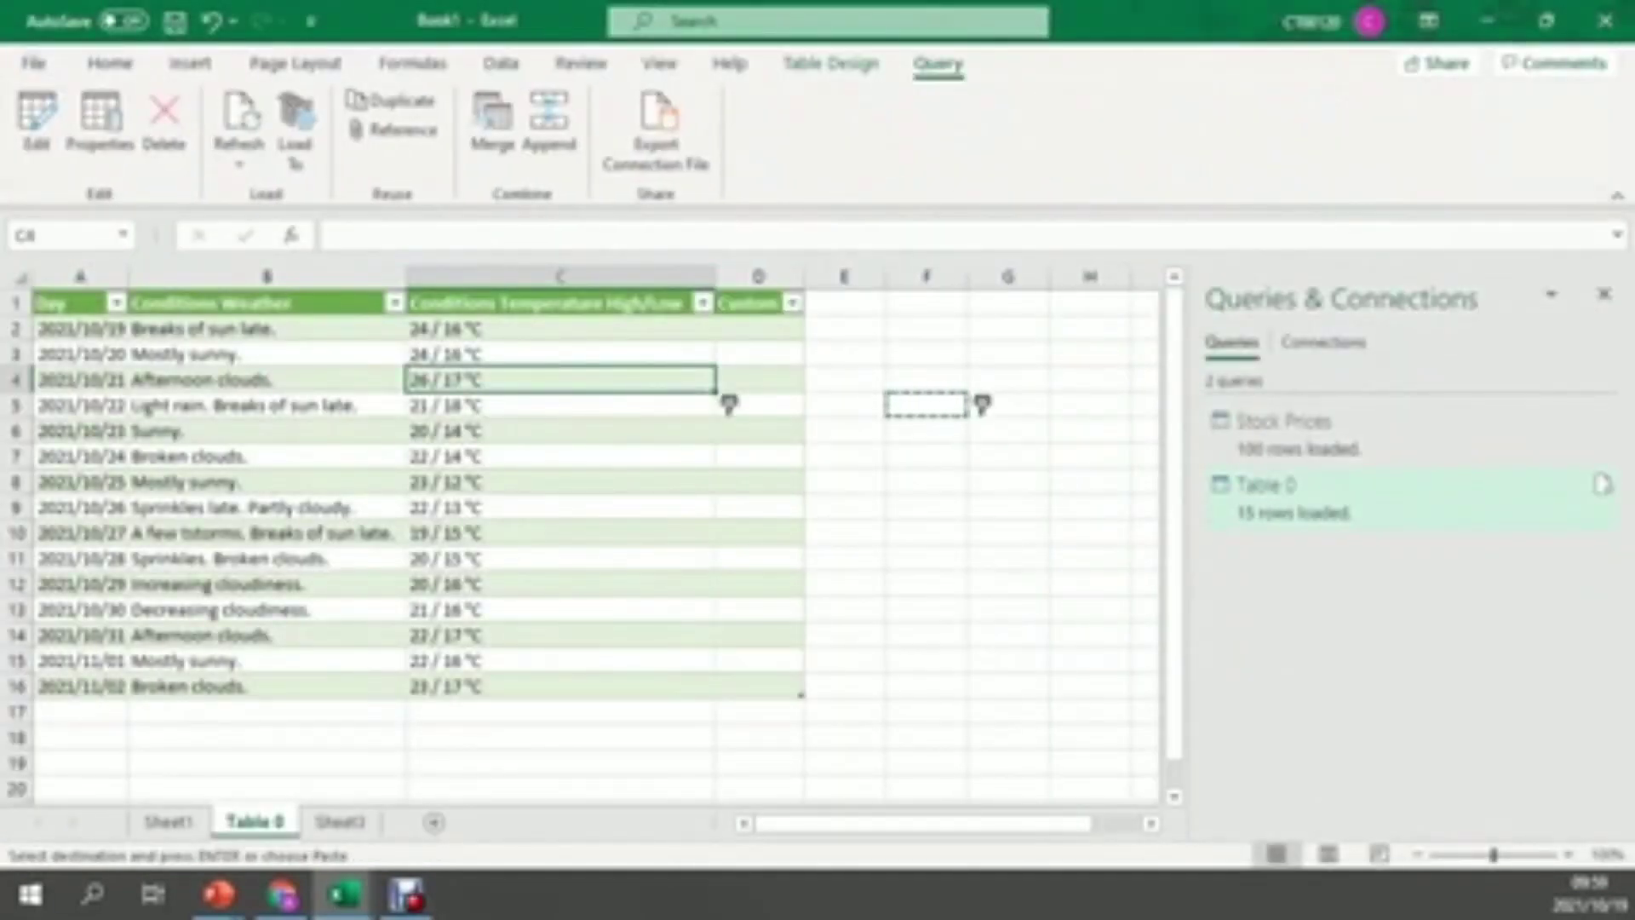
click(143, 408)
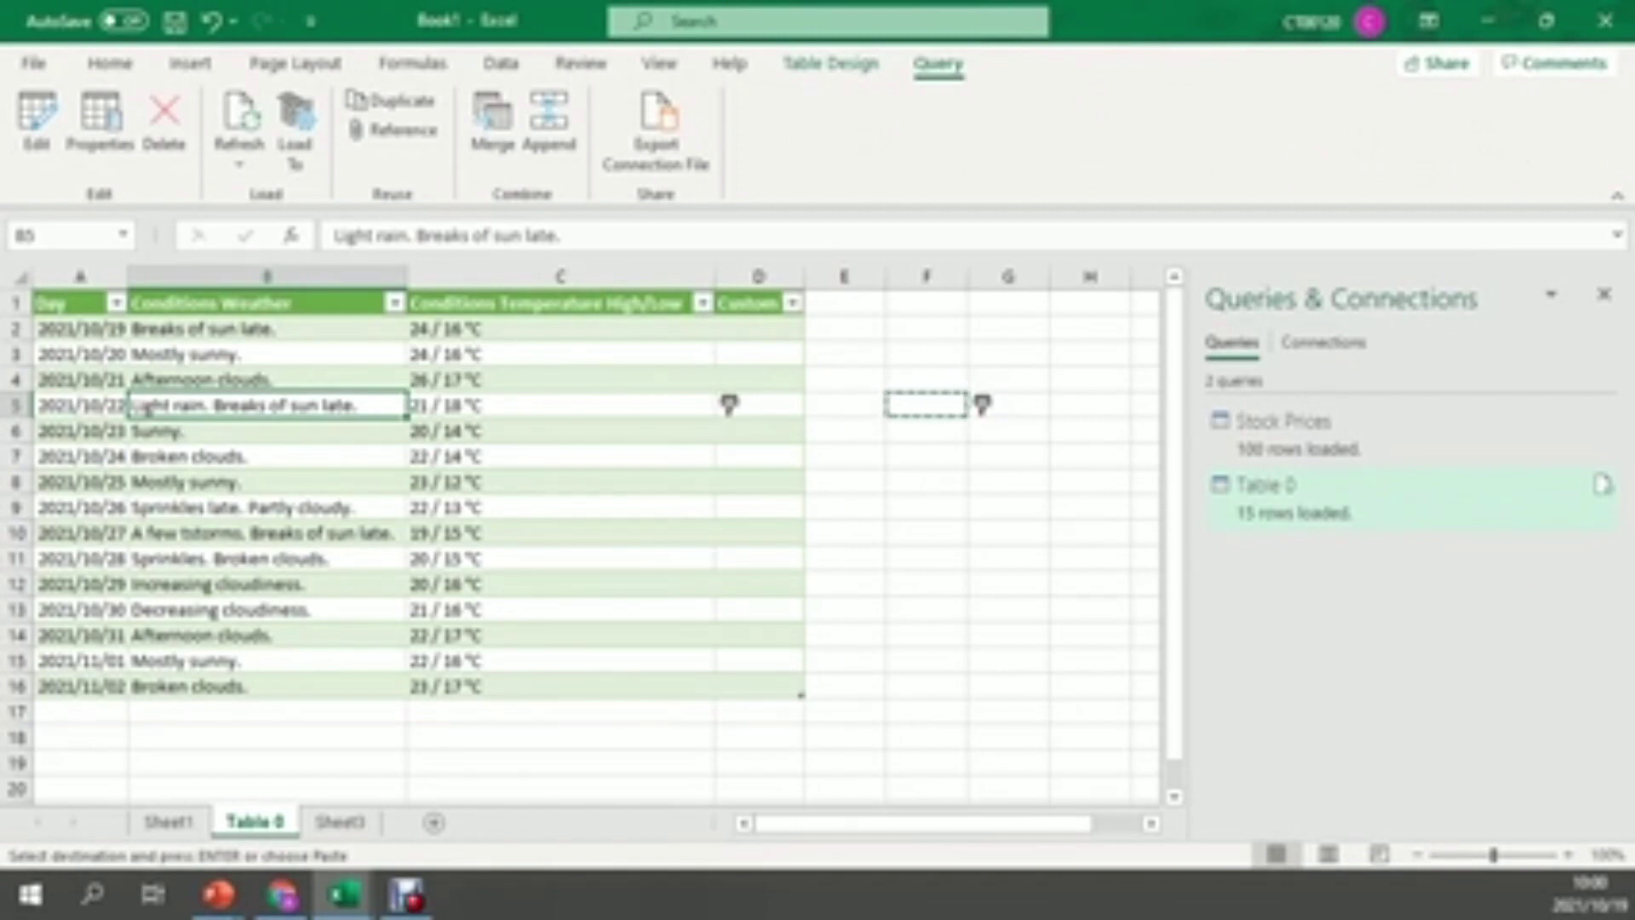
- Reopen the forecast query in the Power Query Editor and rename it as Ibiza Weather
mouse_move(1295, 499)
click(36, 120)
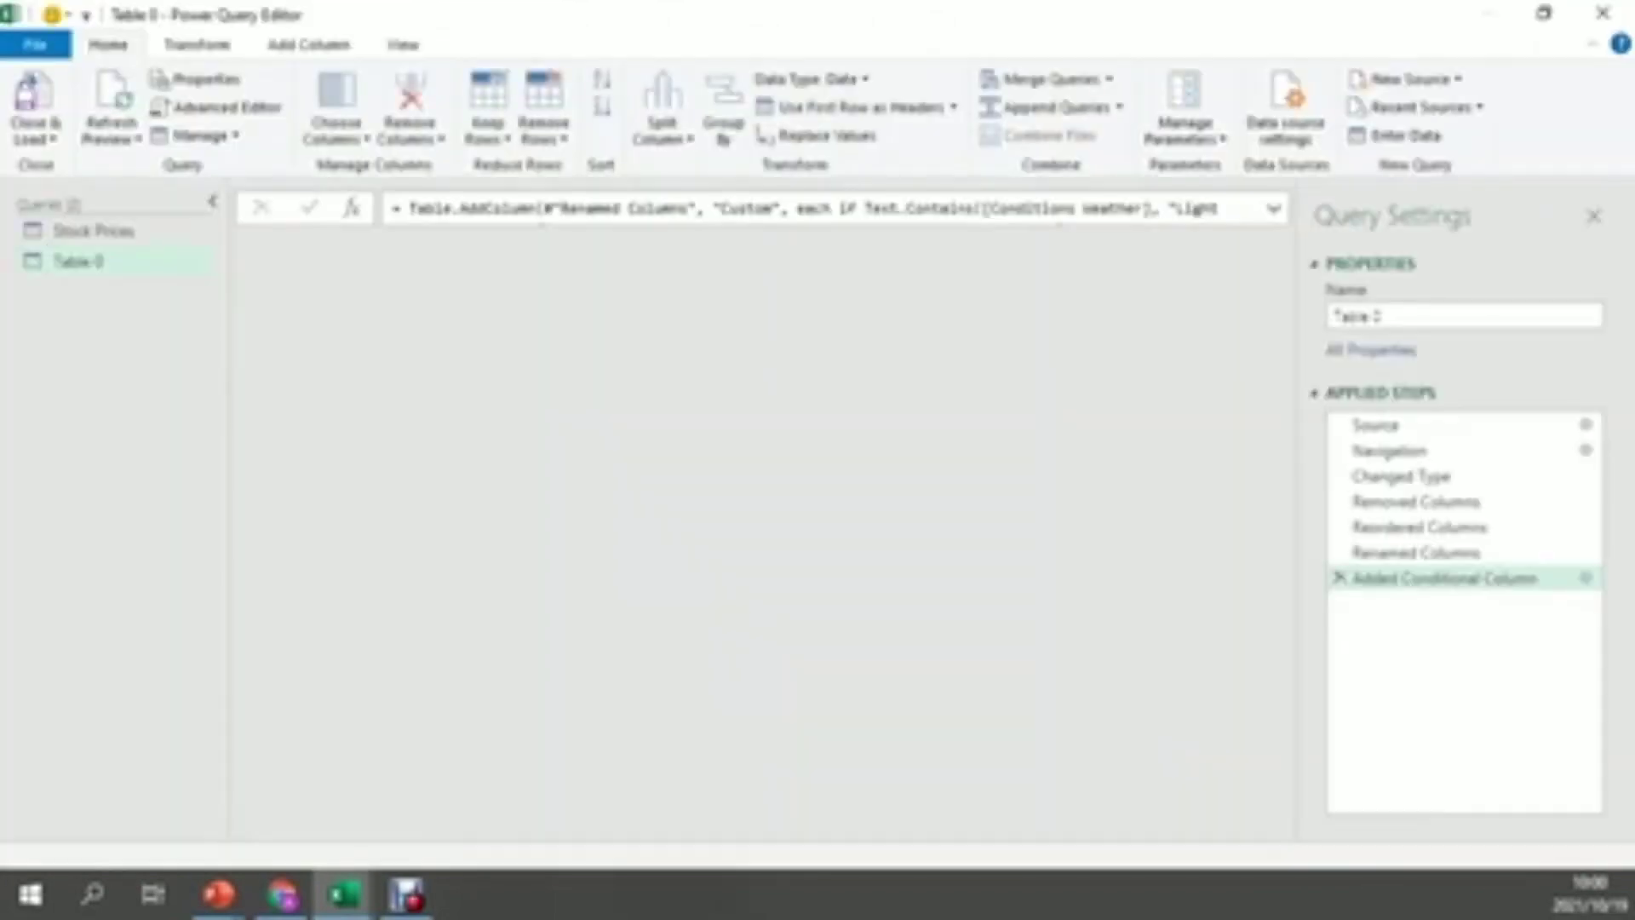
key(BackSpace)
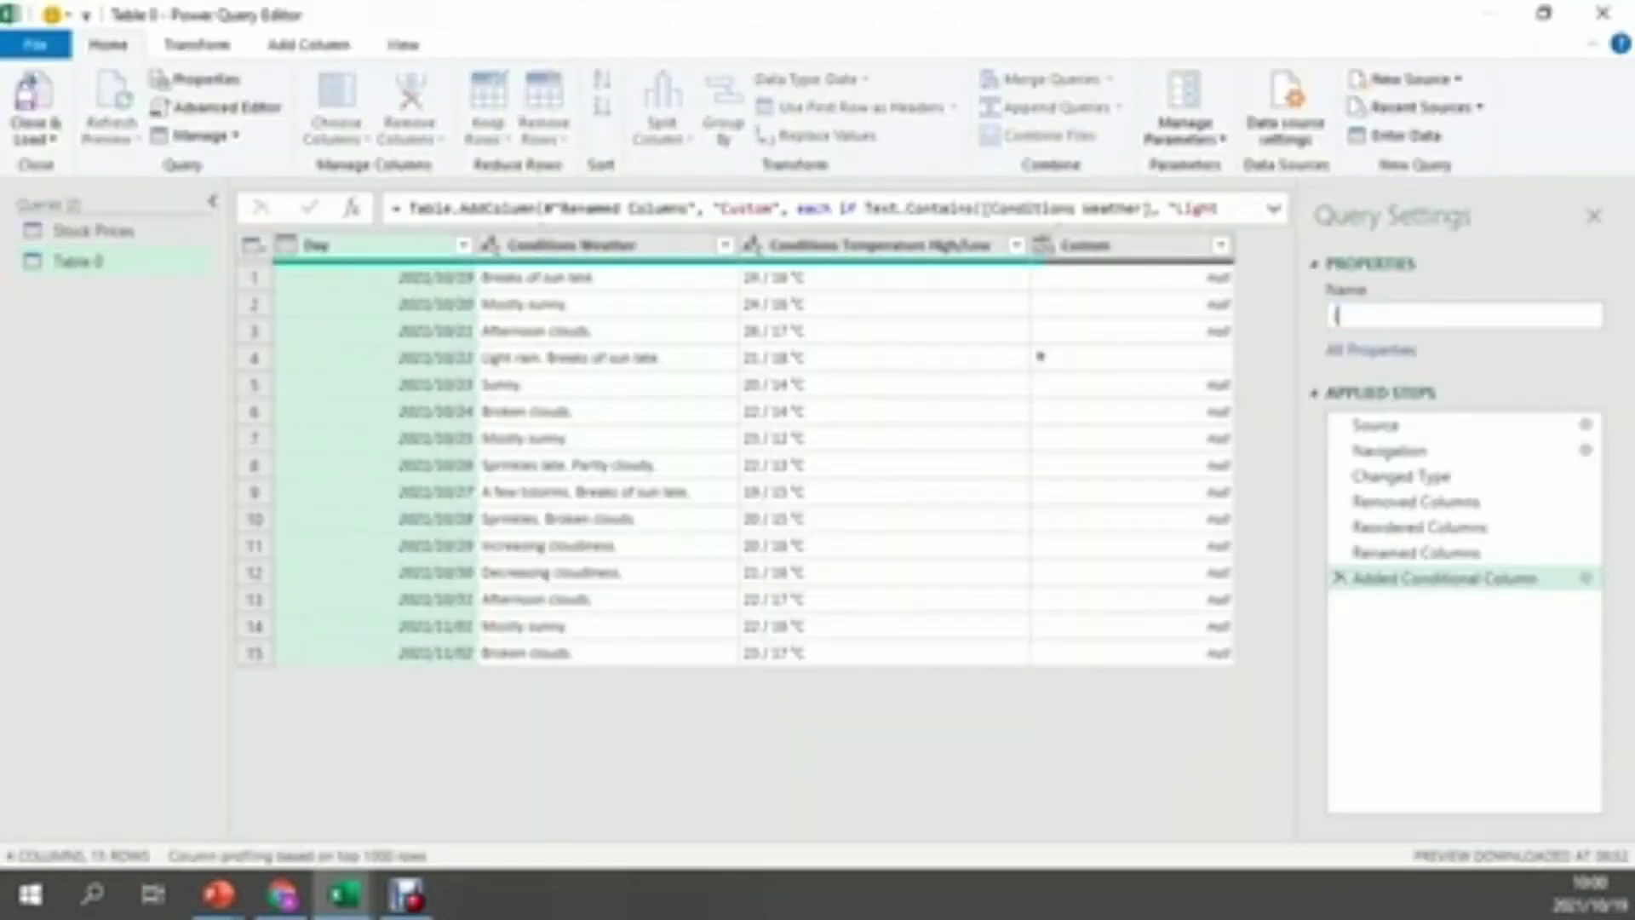
text(tokyo)
text( Weather)
key(Return)
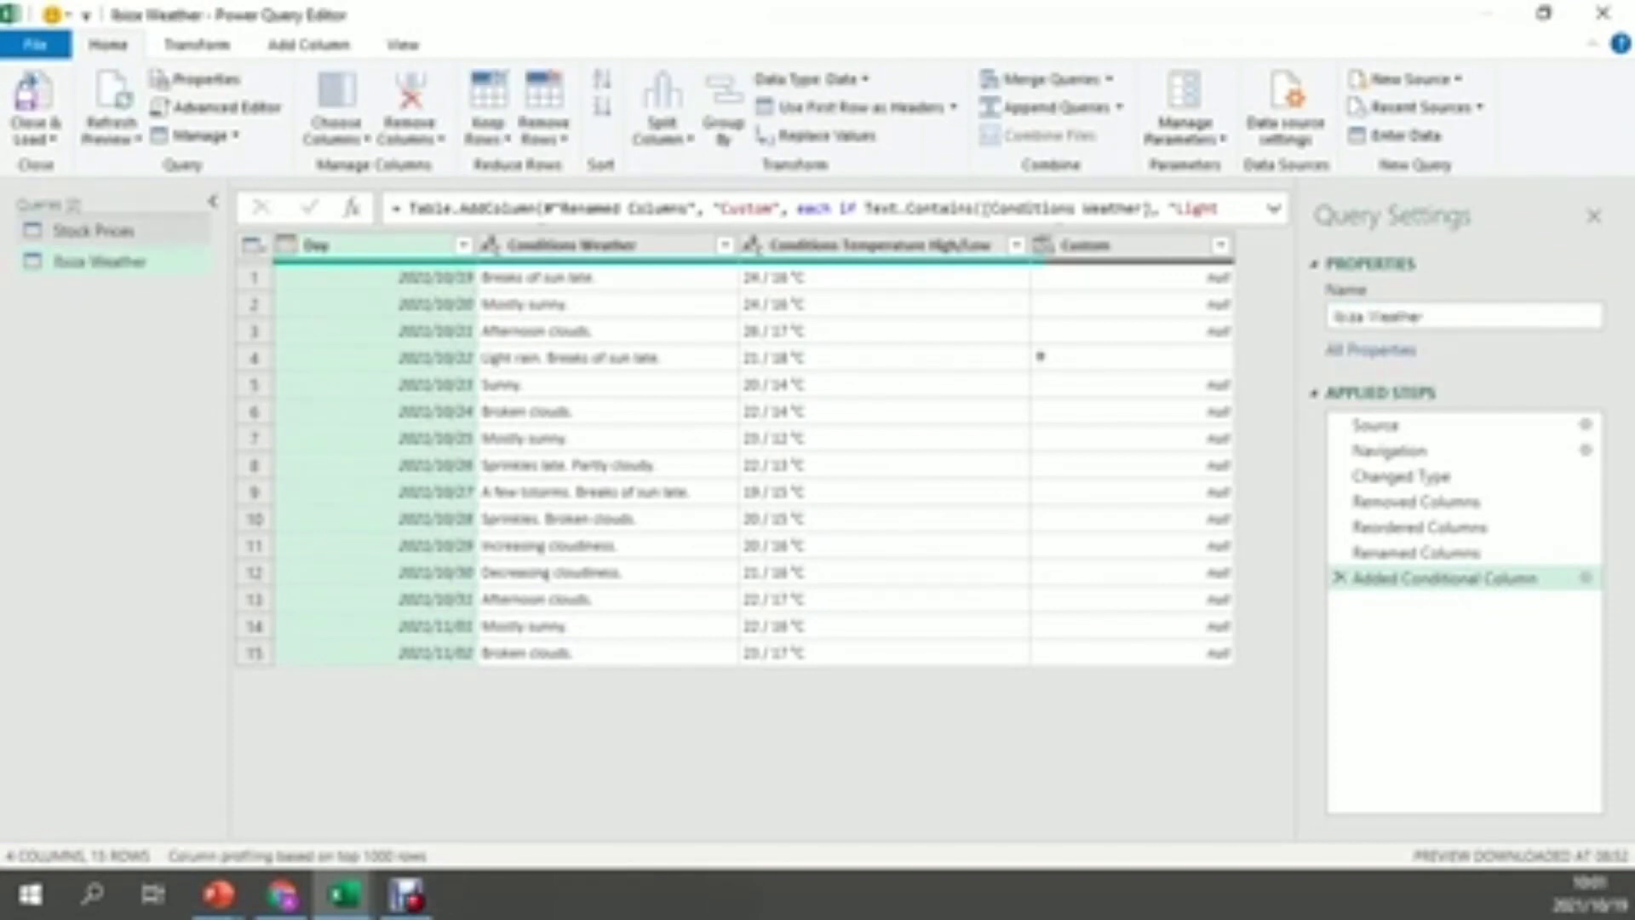
- Close the Power Query Editor, load the renamed query, and refresh all of the workbook's queries
click(34, 109)
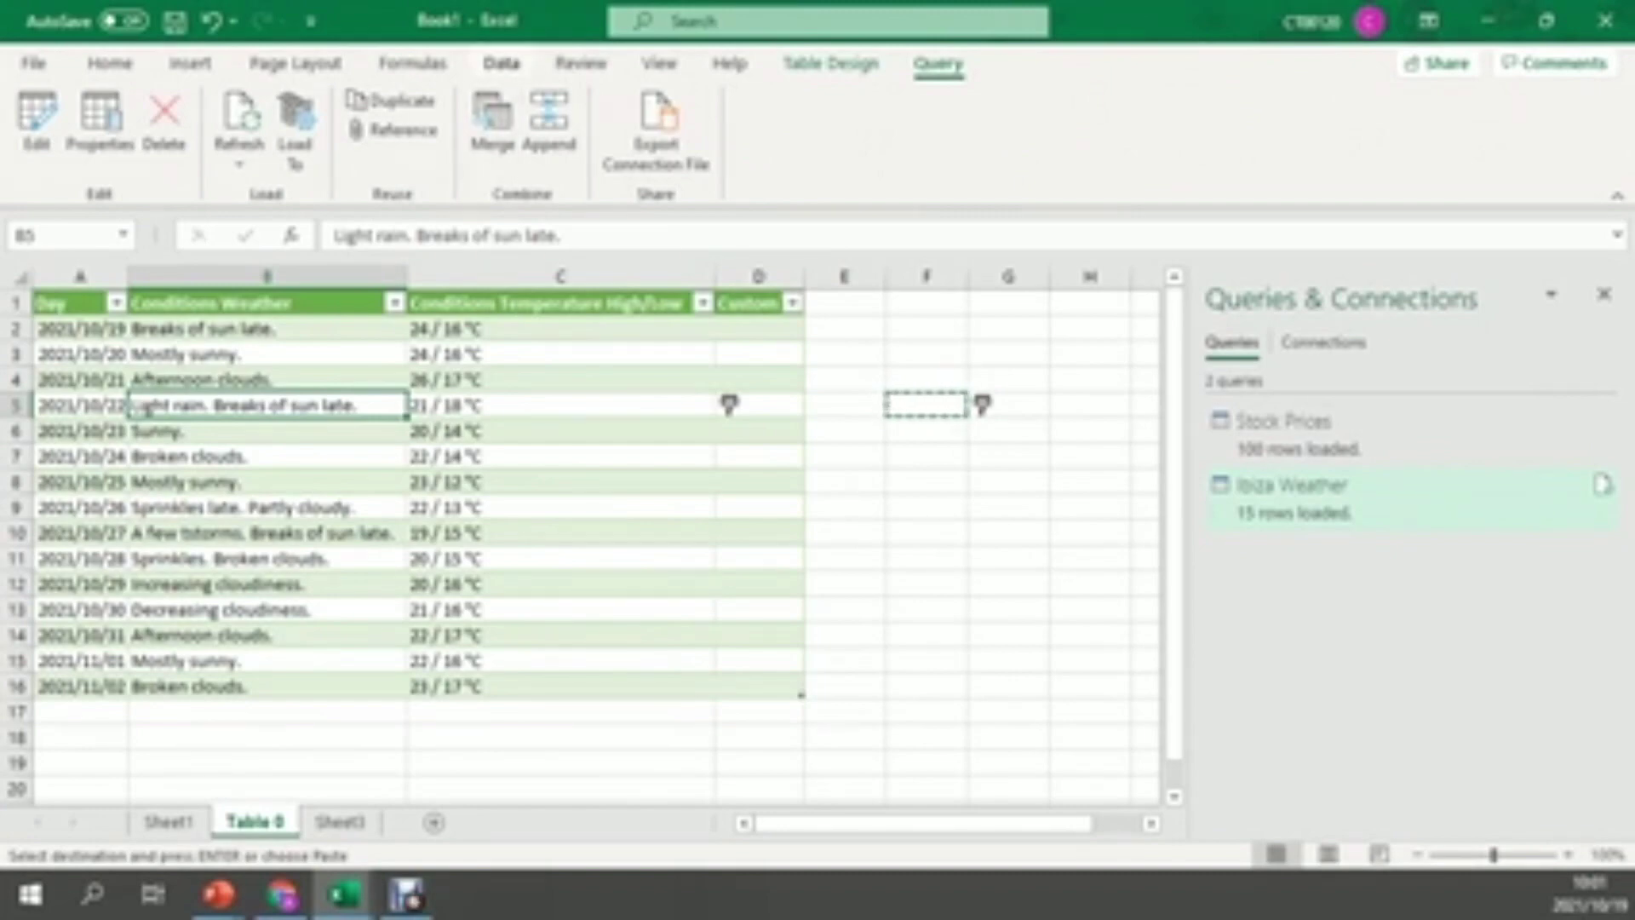
click(501, 63)
click(450, 128)
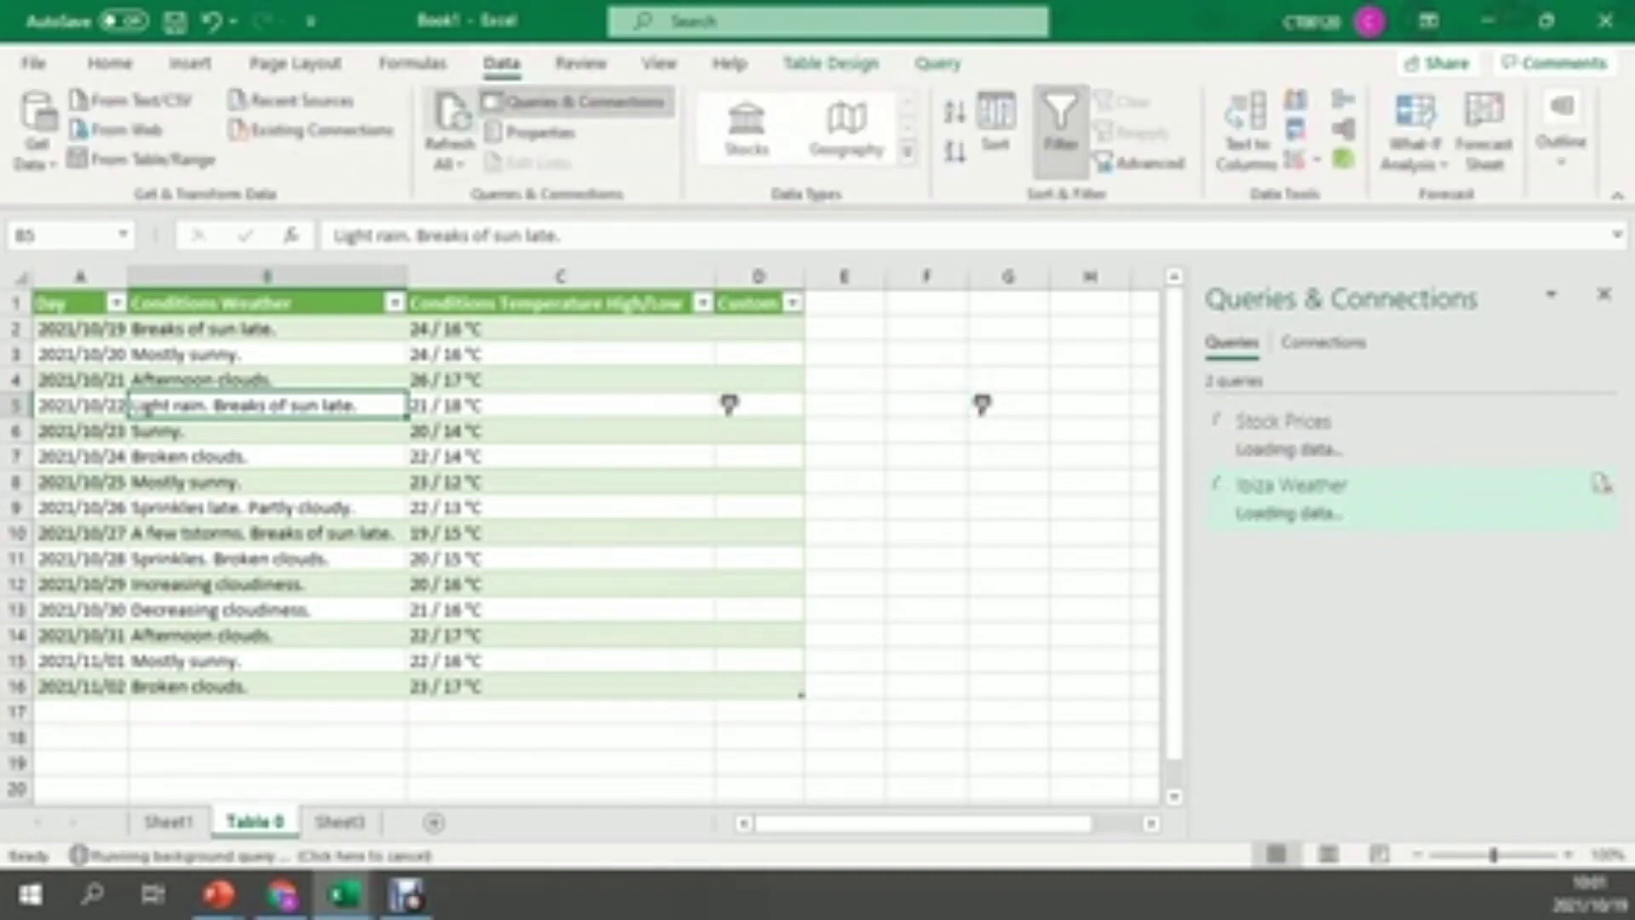
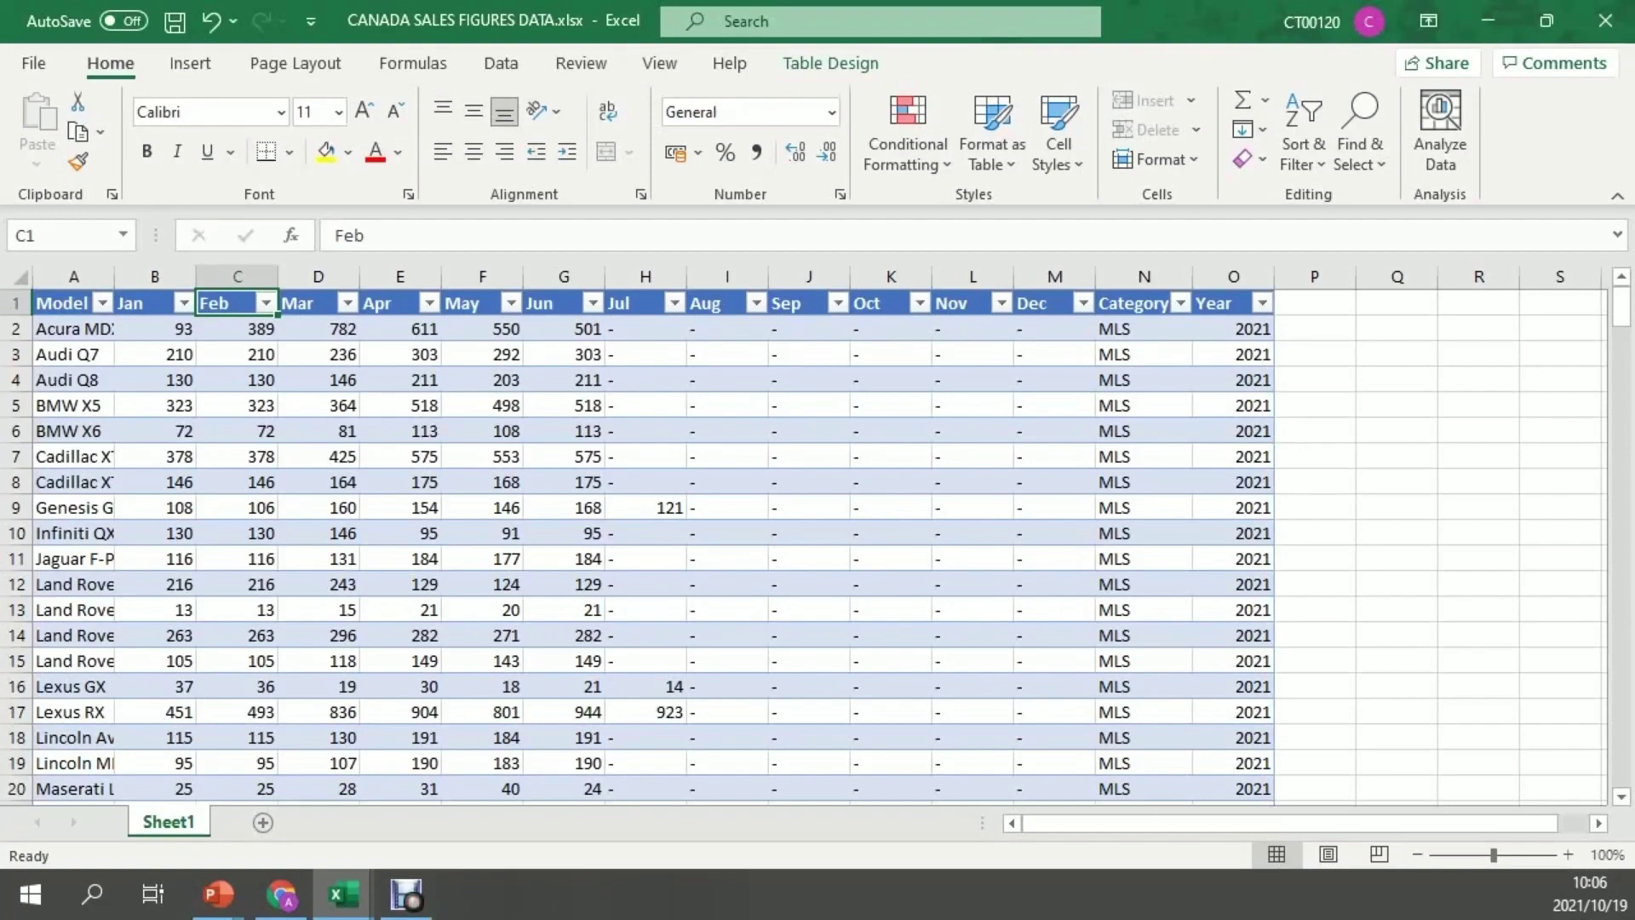
- Look through the monthly car sales in CANADA SALES FIGURES DATA.xlsx, covering both the MLS and SLS rows
scroll(804, 545, down, 20)
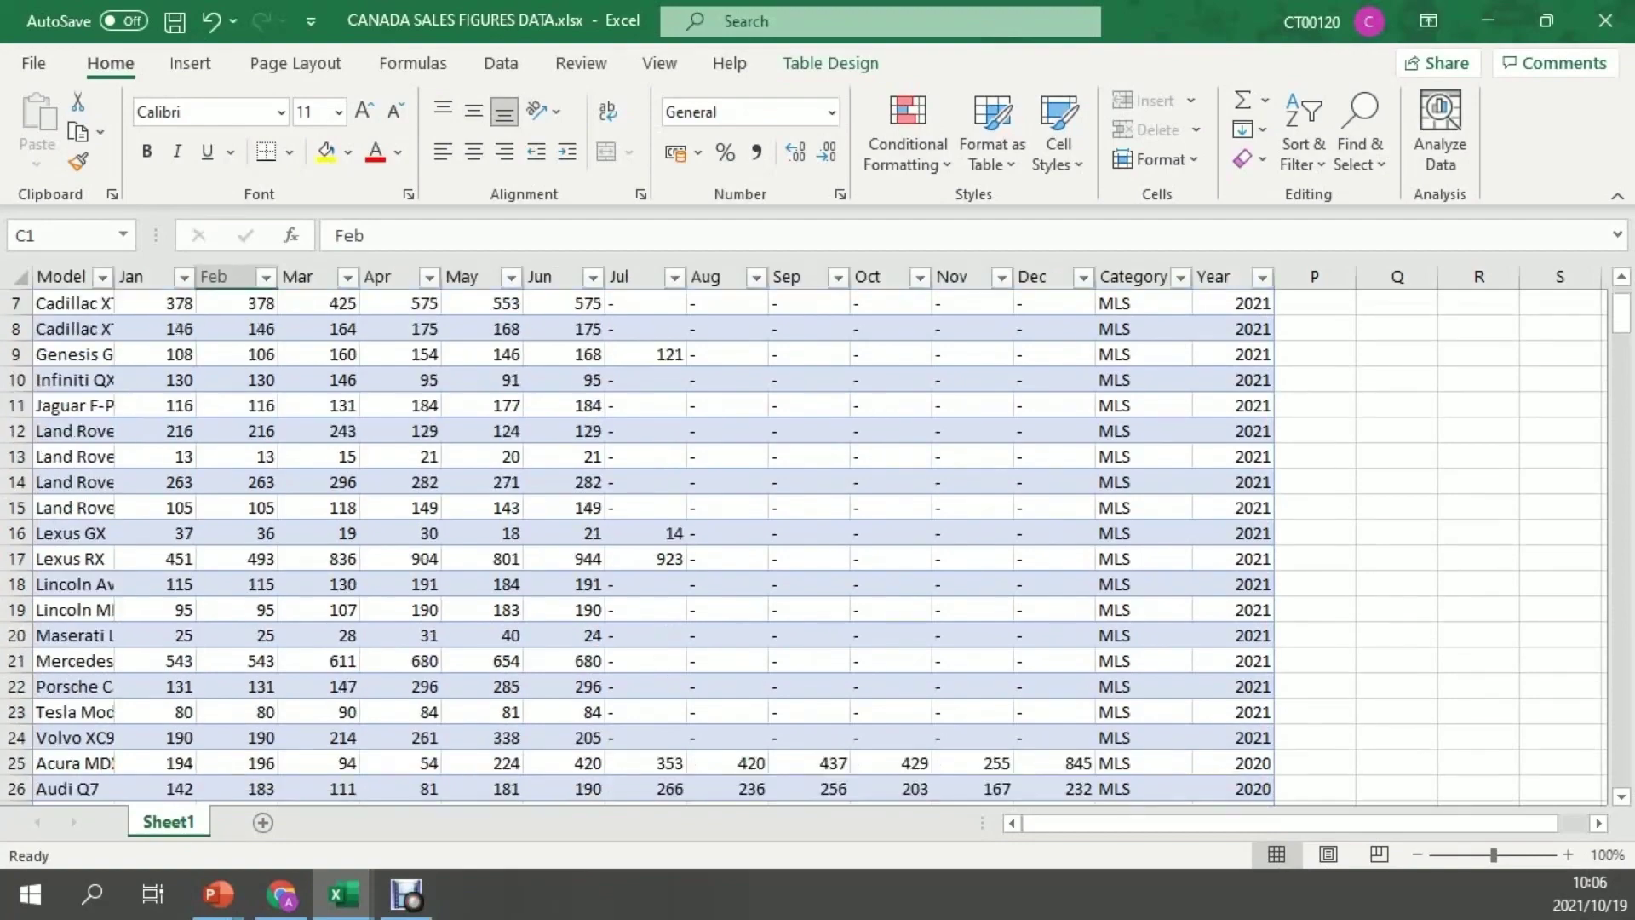
scroll(804, 545, down, 15)
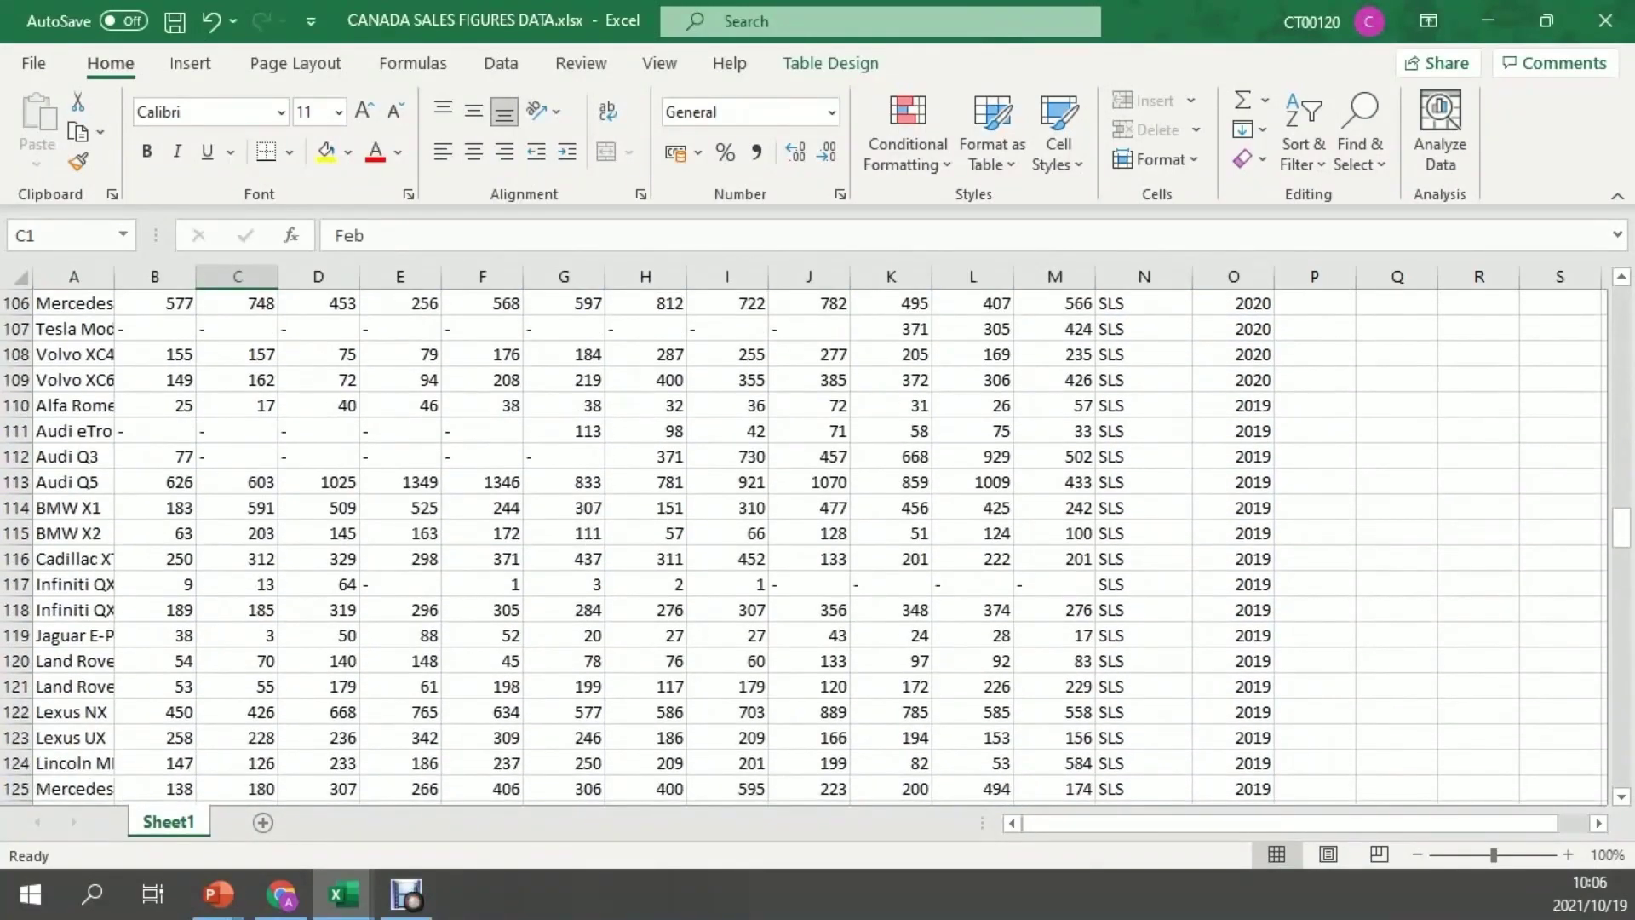
scroll(805, 545, up, 12)
scroll(804, 545, up, 16)
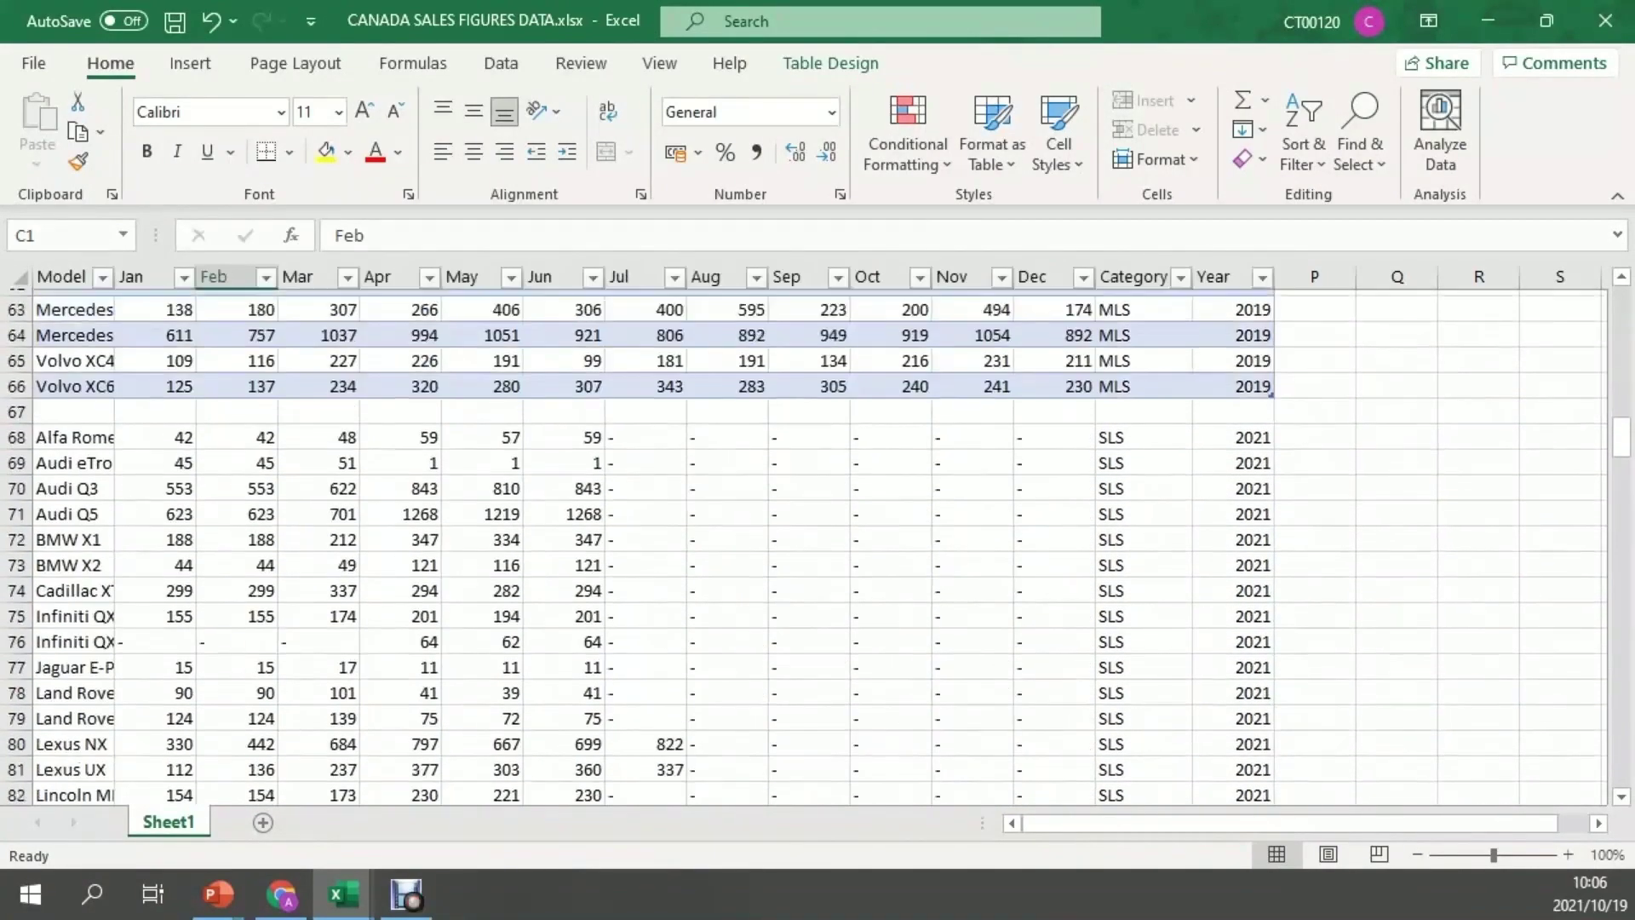
scroll(804, 545, up, 7)
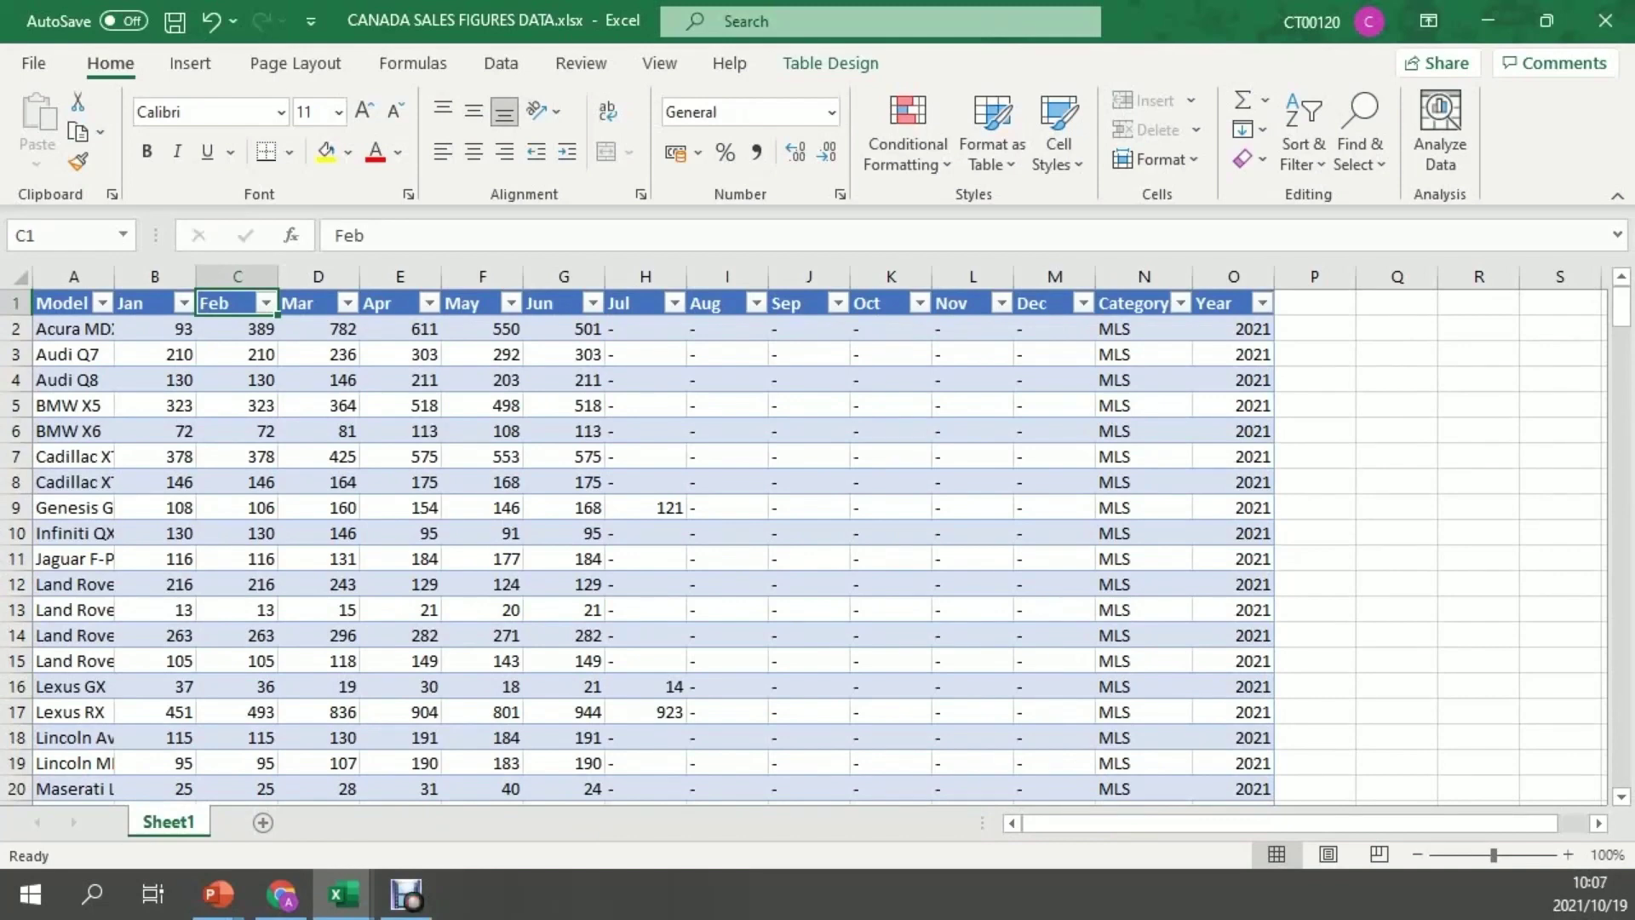
- Name the monthly car sales table Carsales
click(646, 533)
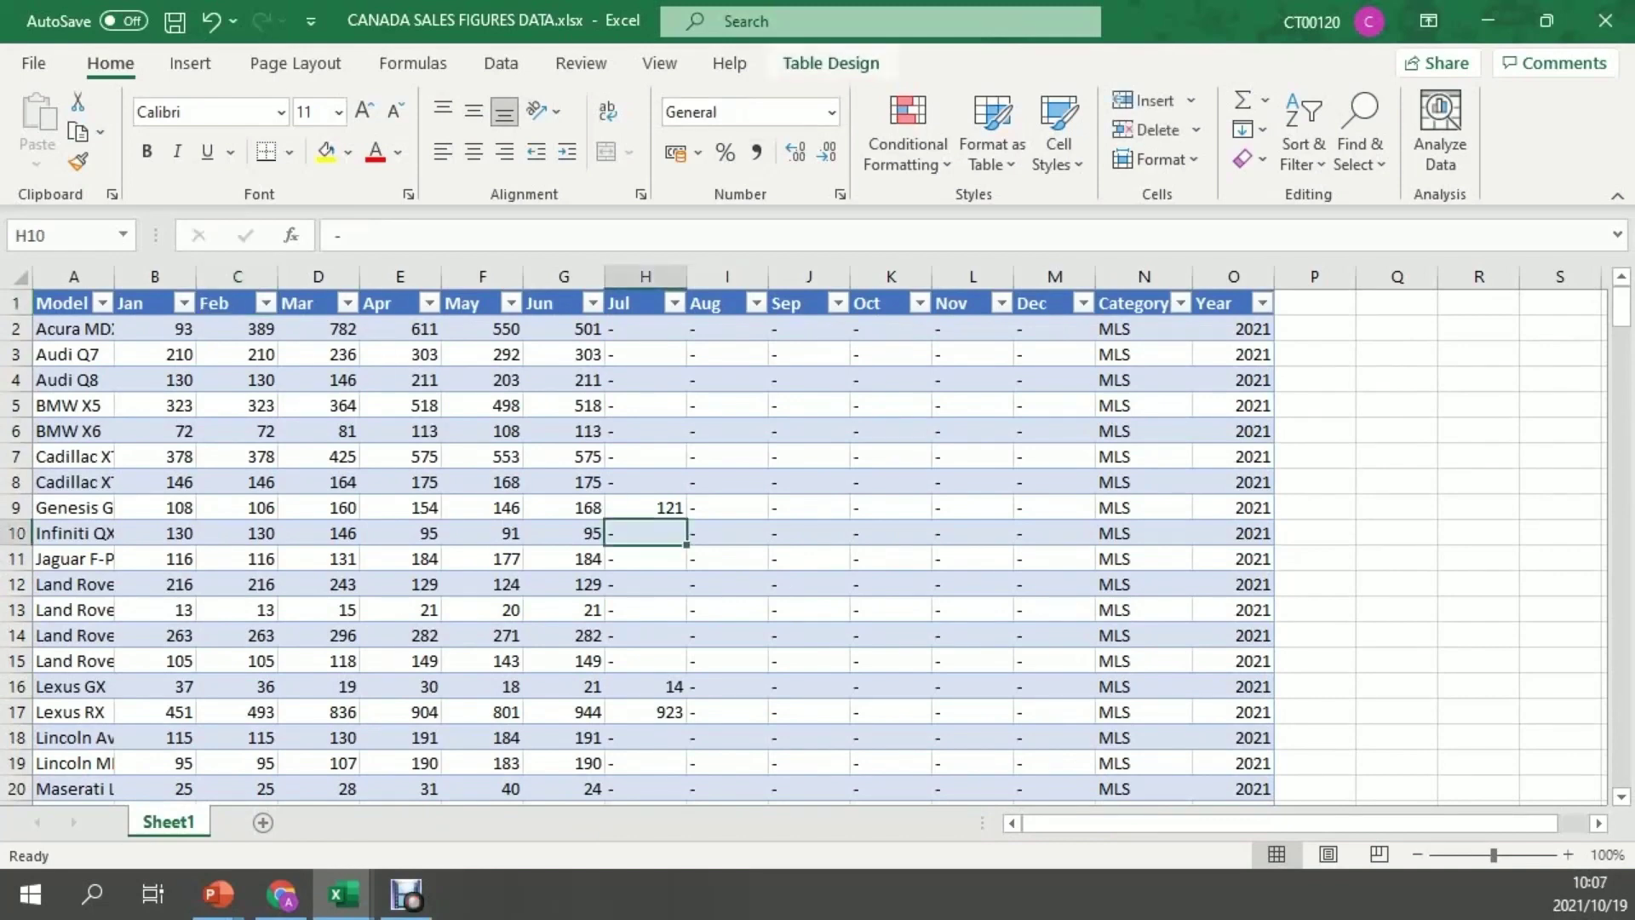
click(831, 64)
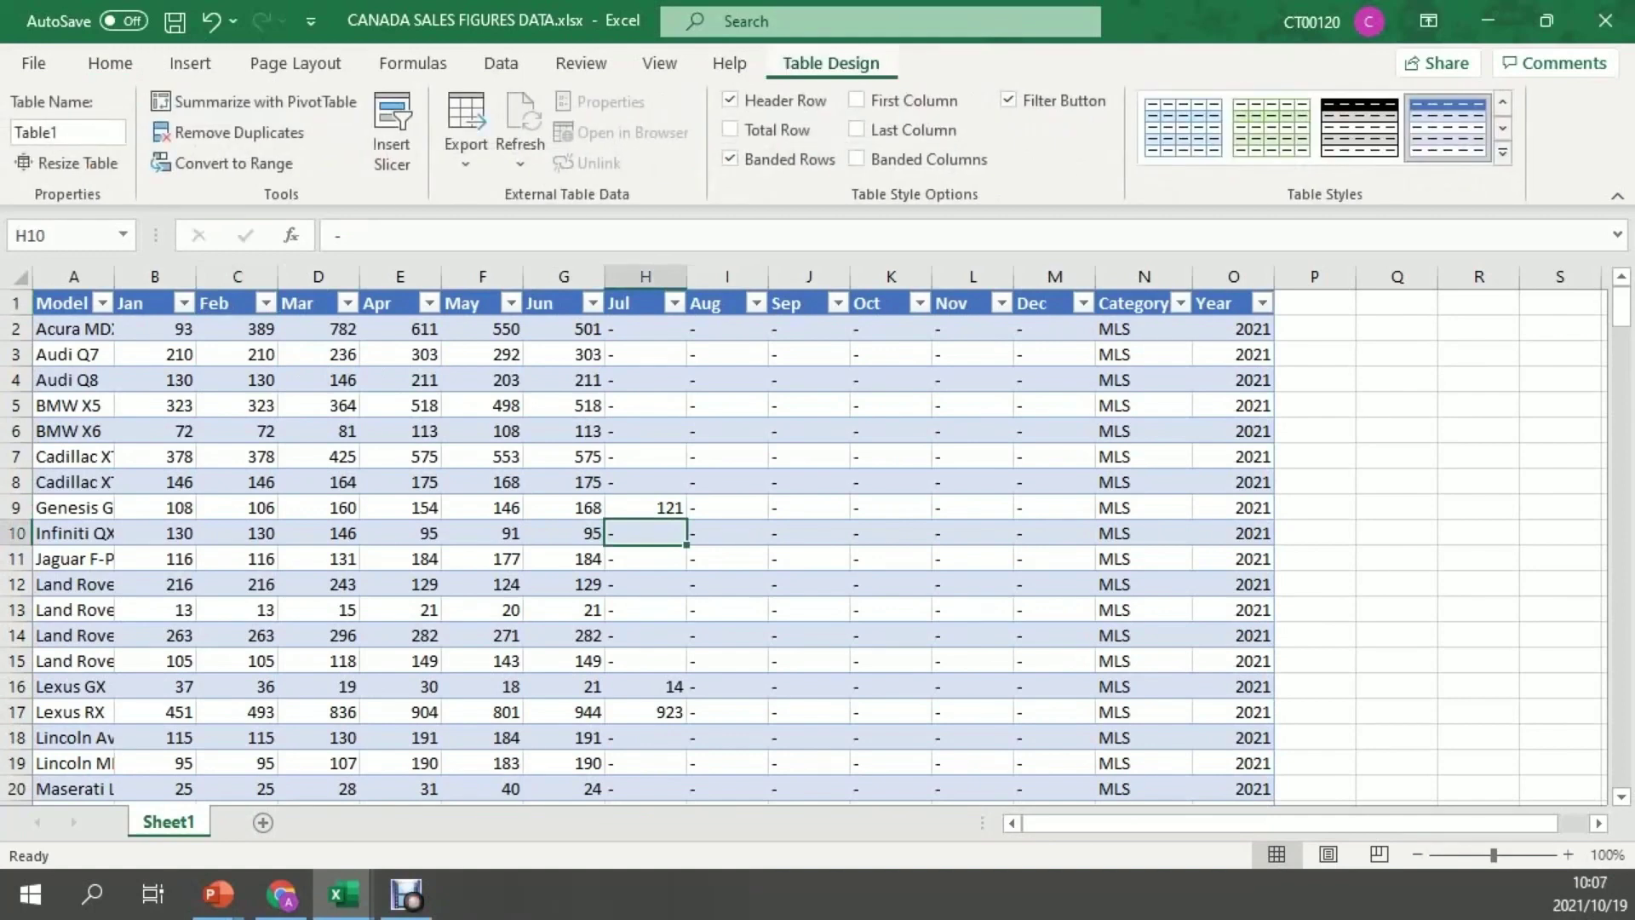
click(28, 132)
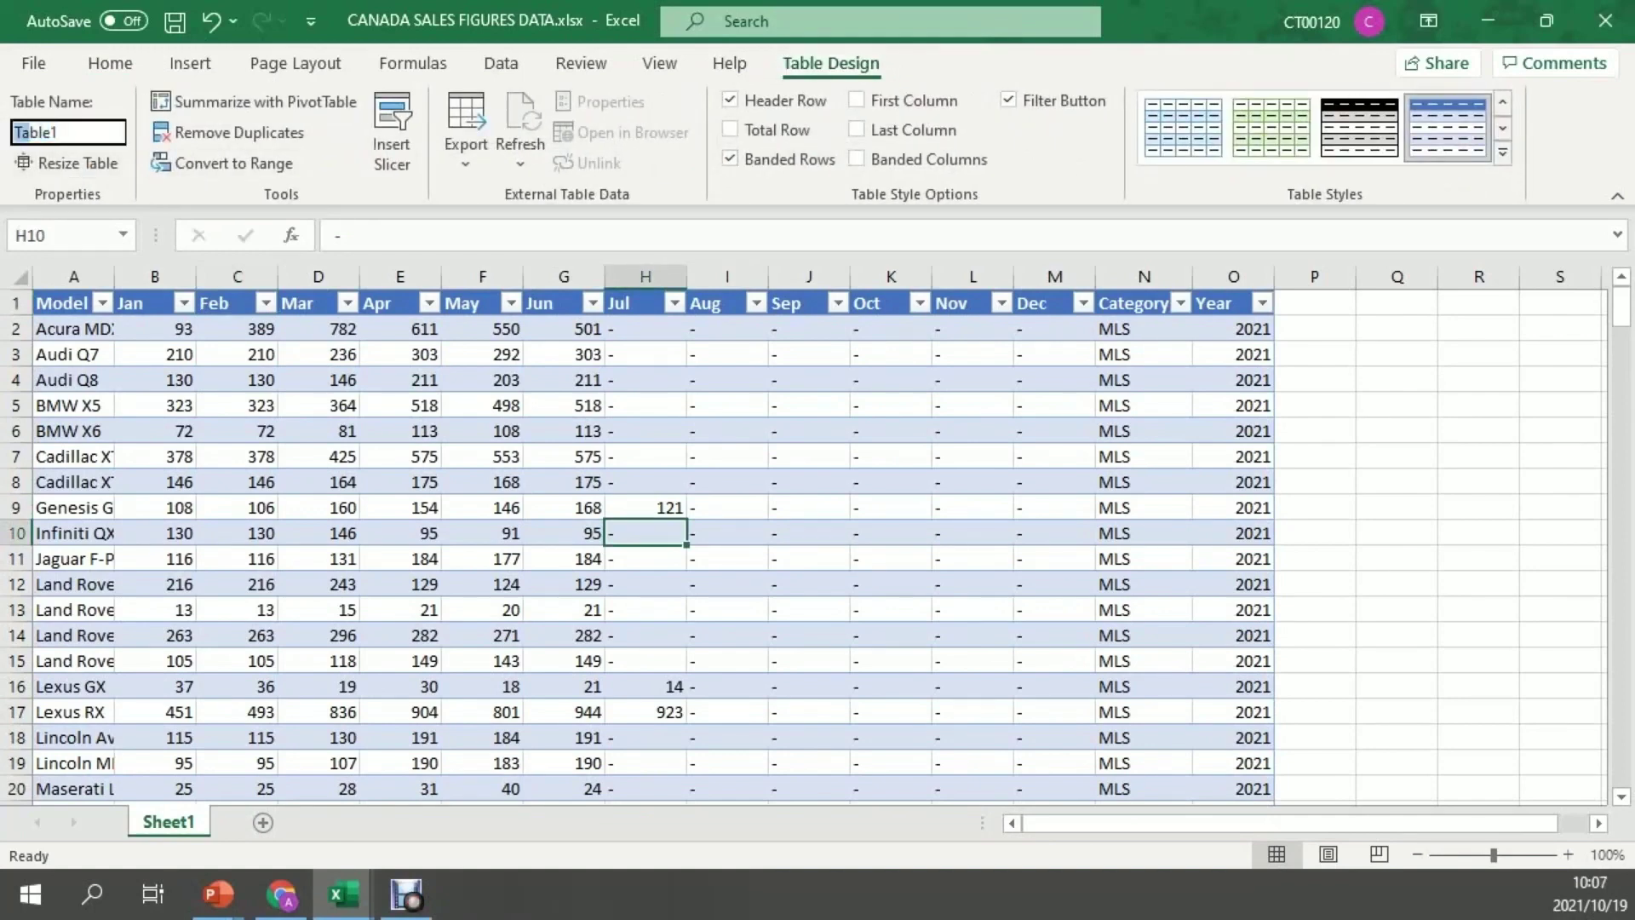
drag(28, 132, 58, 132)
text(Car Sales)
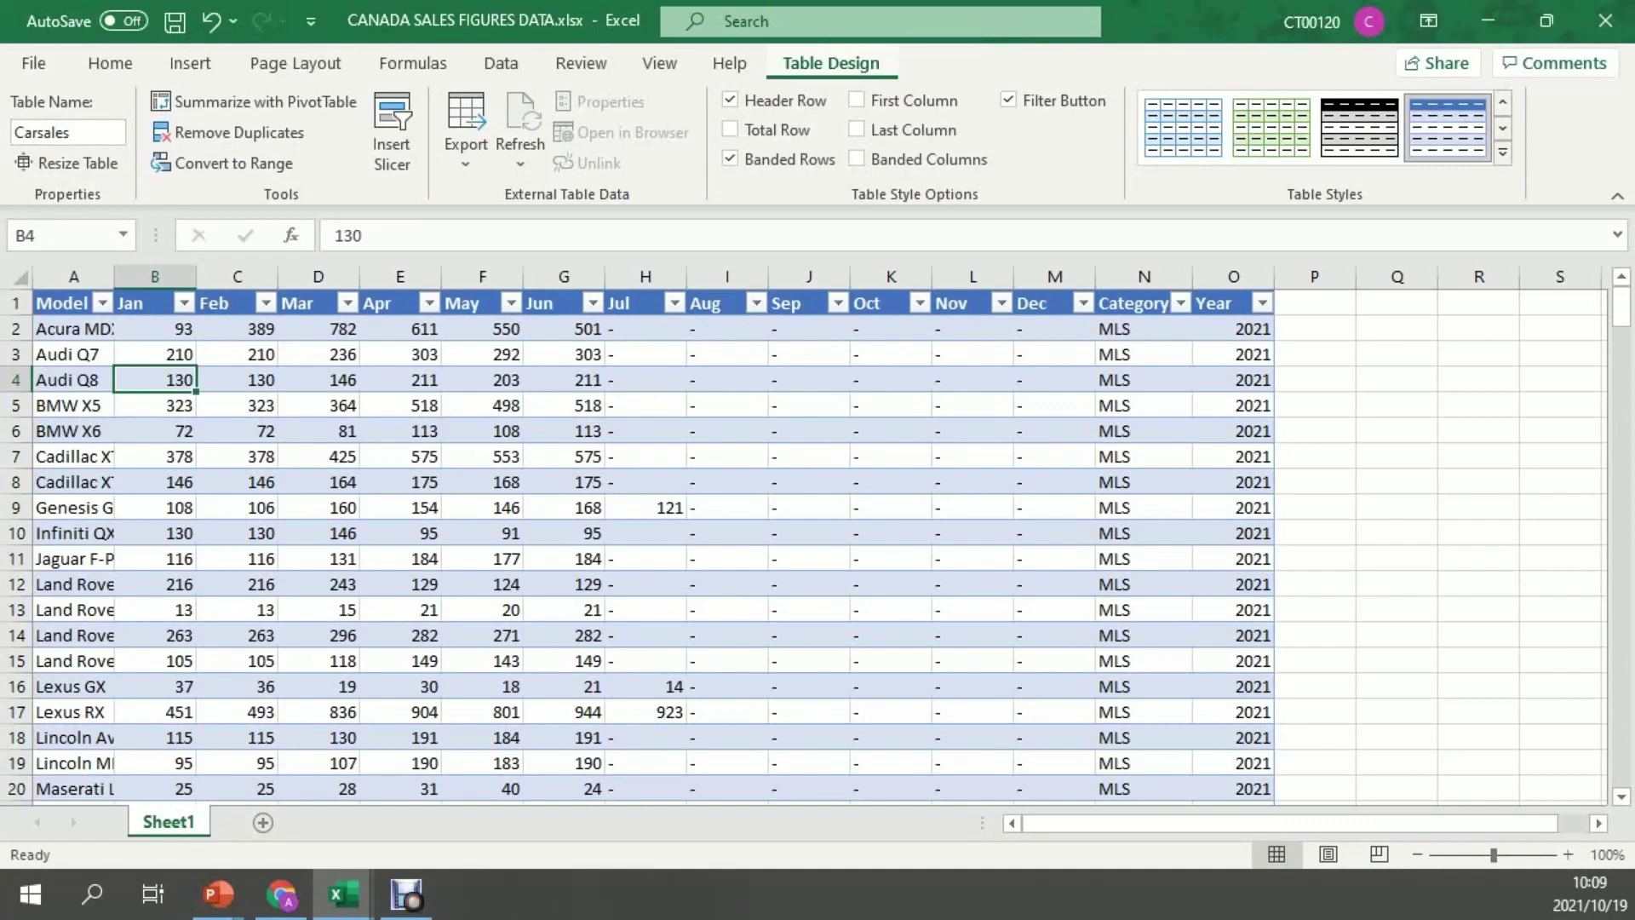
- Create a query from the Carsales table in the Power Query Editor and select its Jan column
click(502, 64)
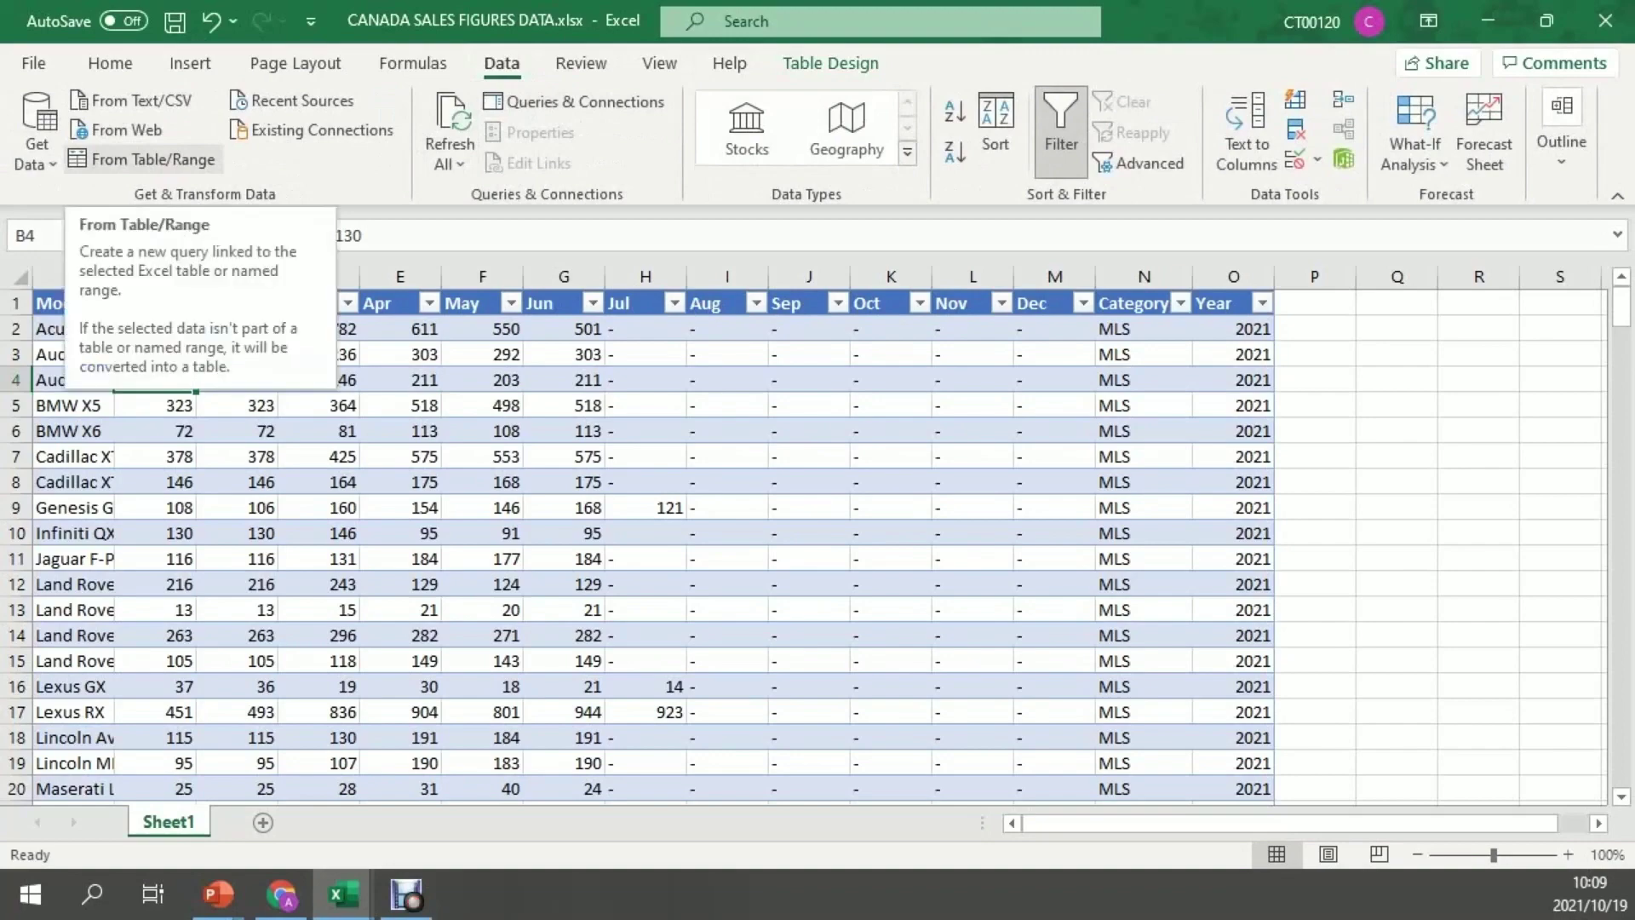
click(143, 159)
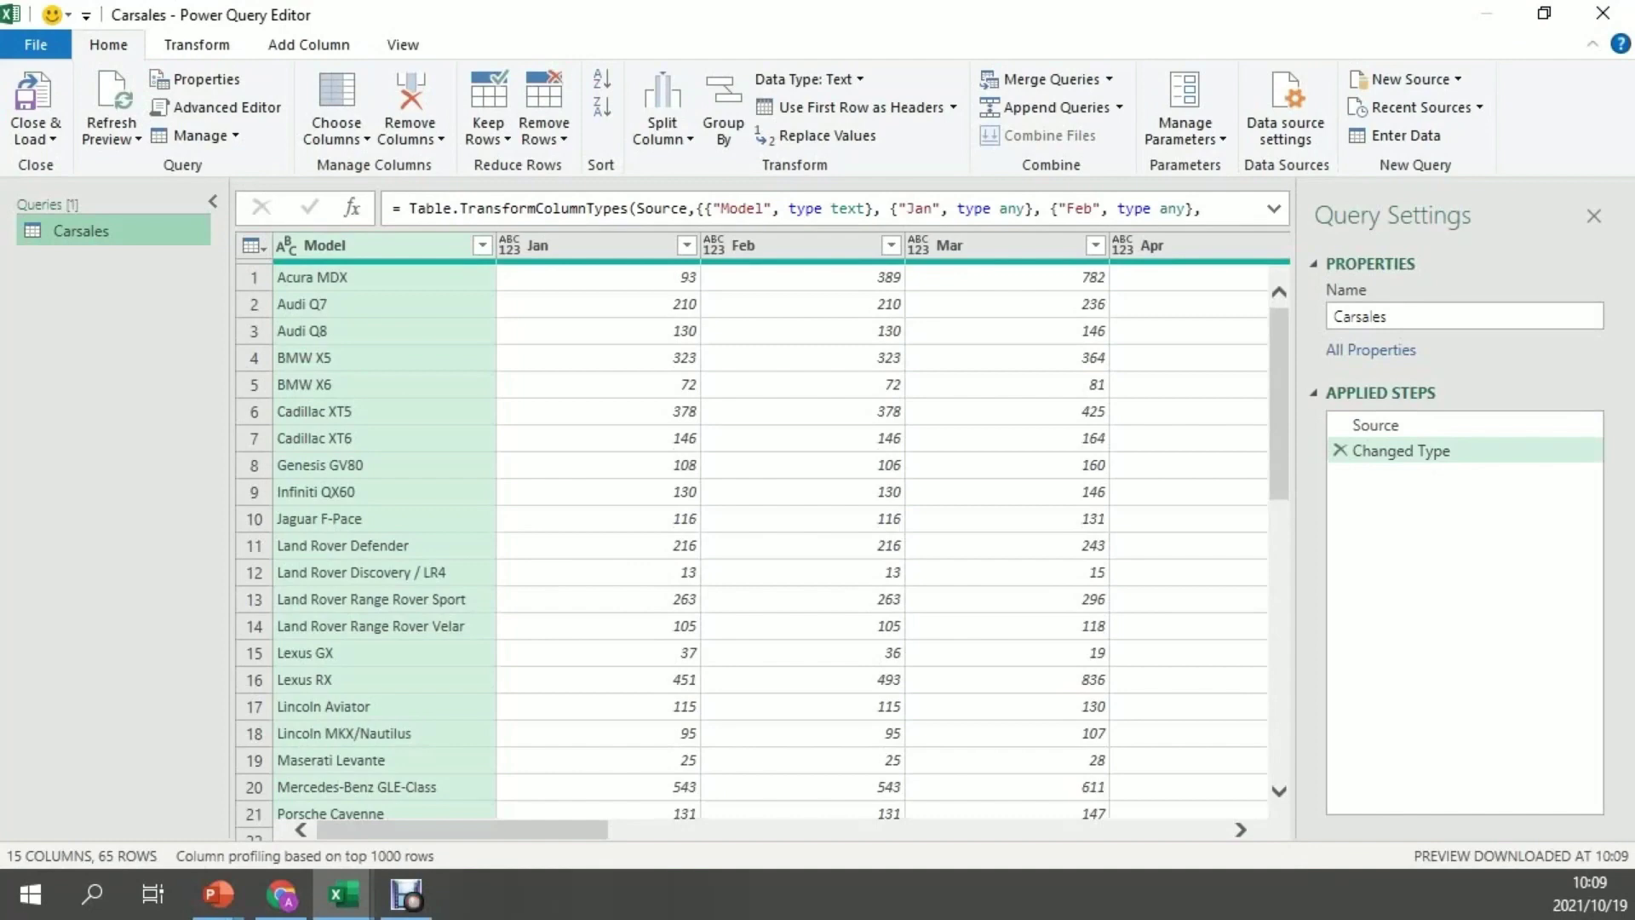
click(577, 246)
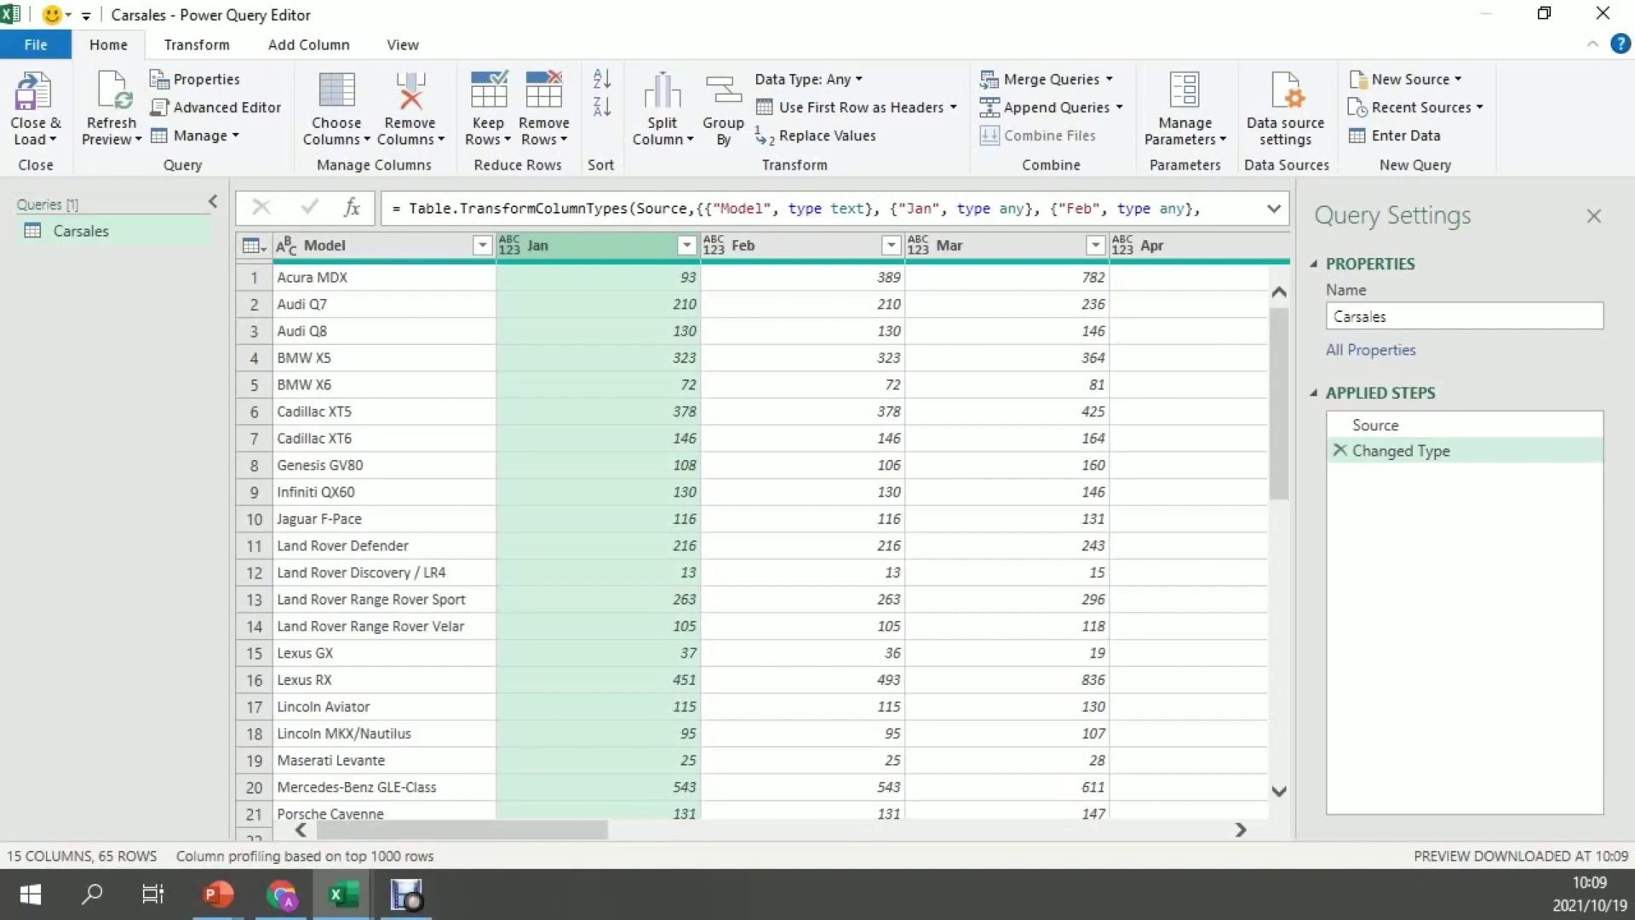
- Fill the Sep column downward in the Carsales query
drag(462, 830, 844, 830)
click(946, 492)
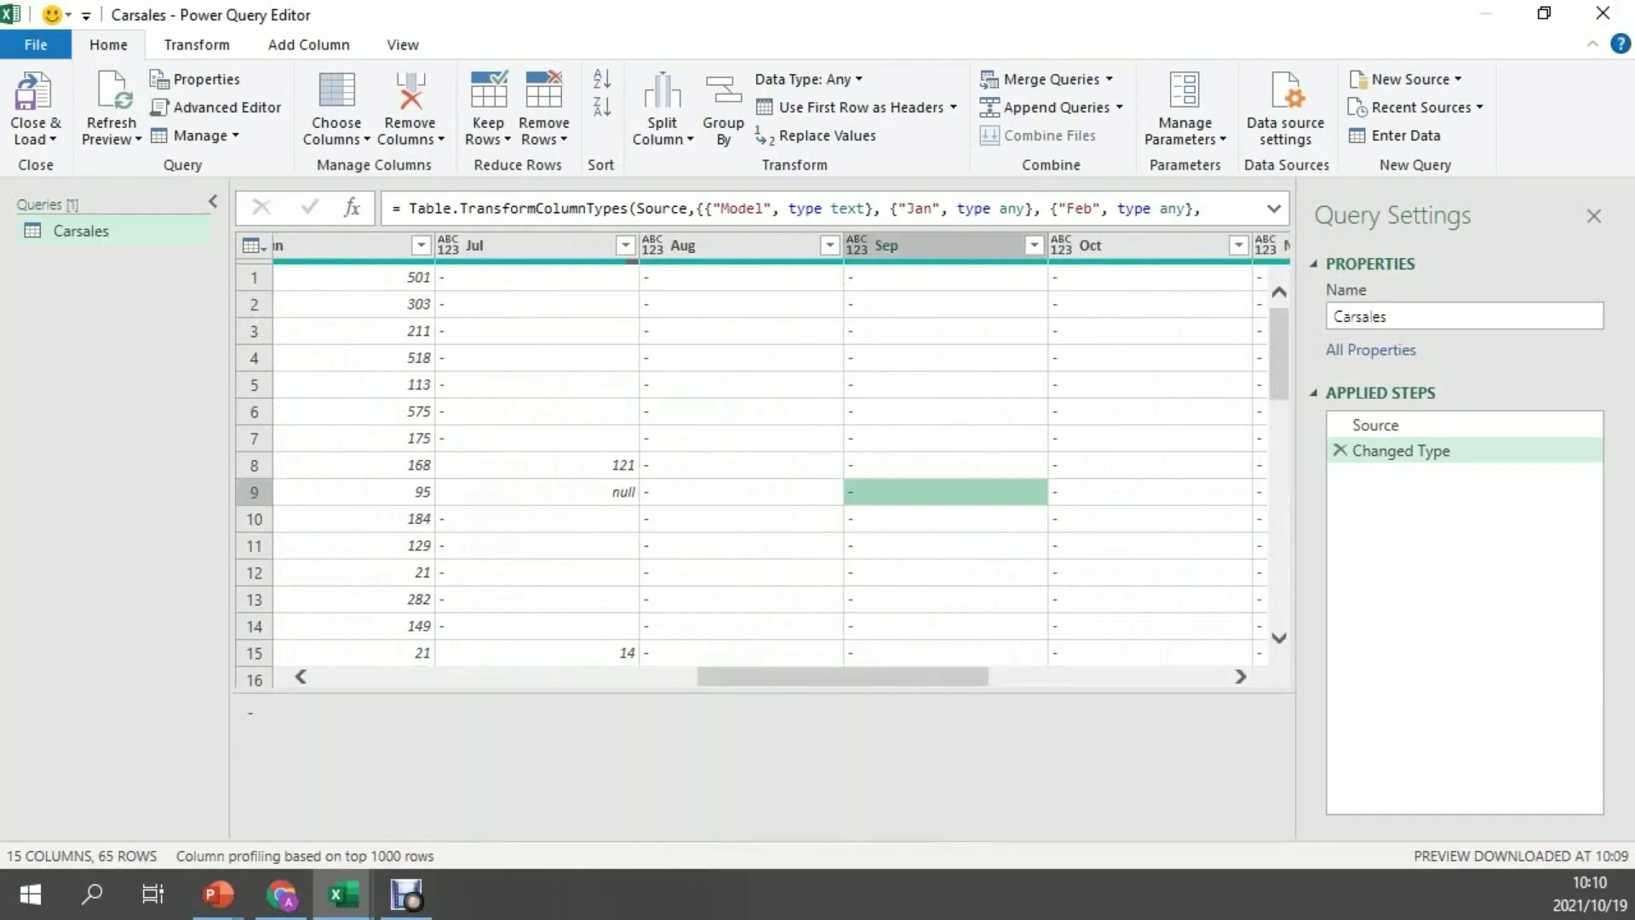
click(1150, 493)
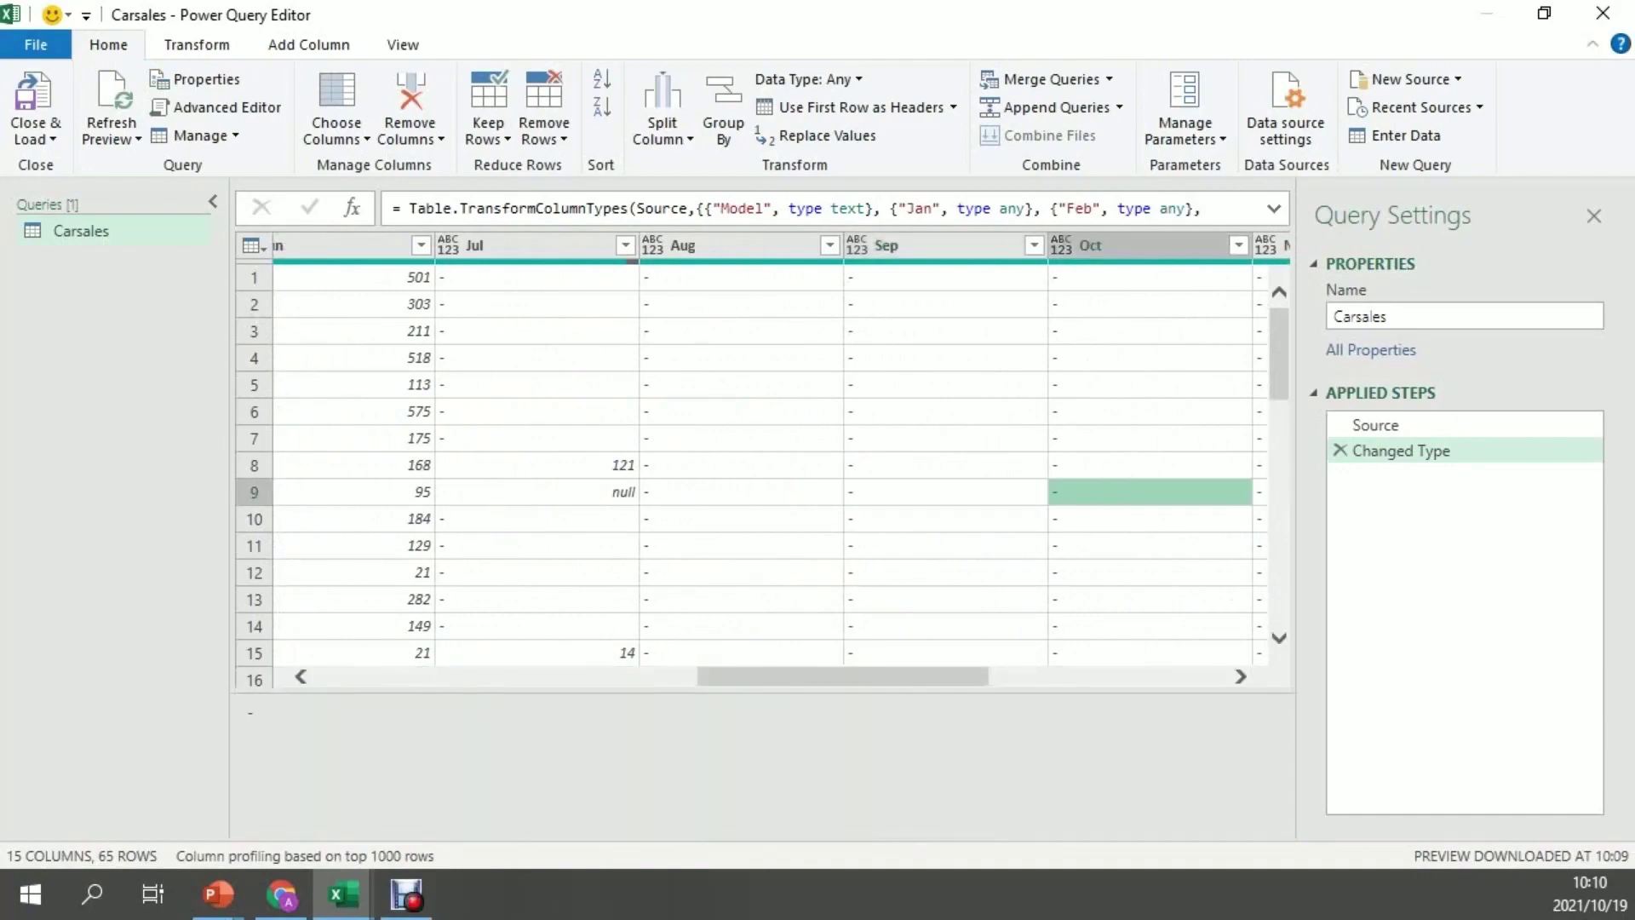
click(937, 245)
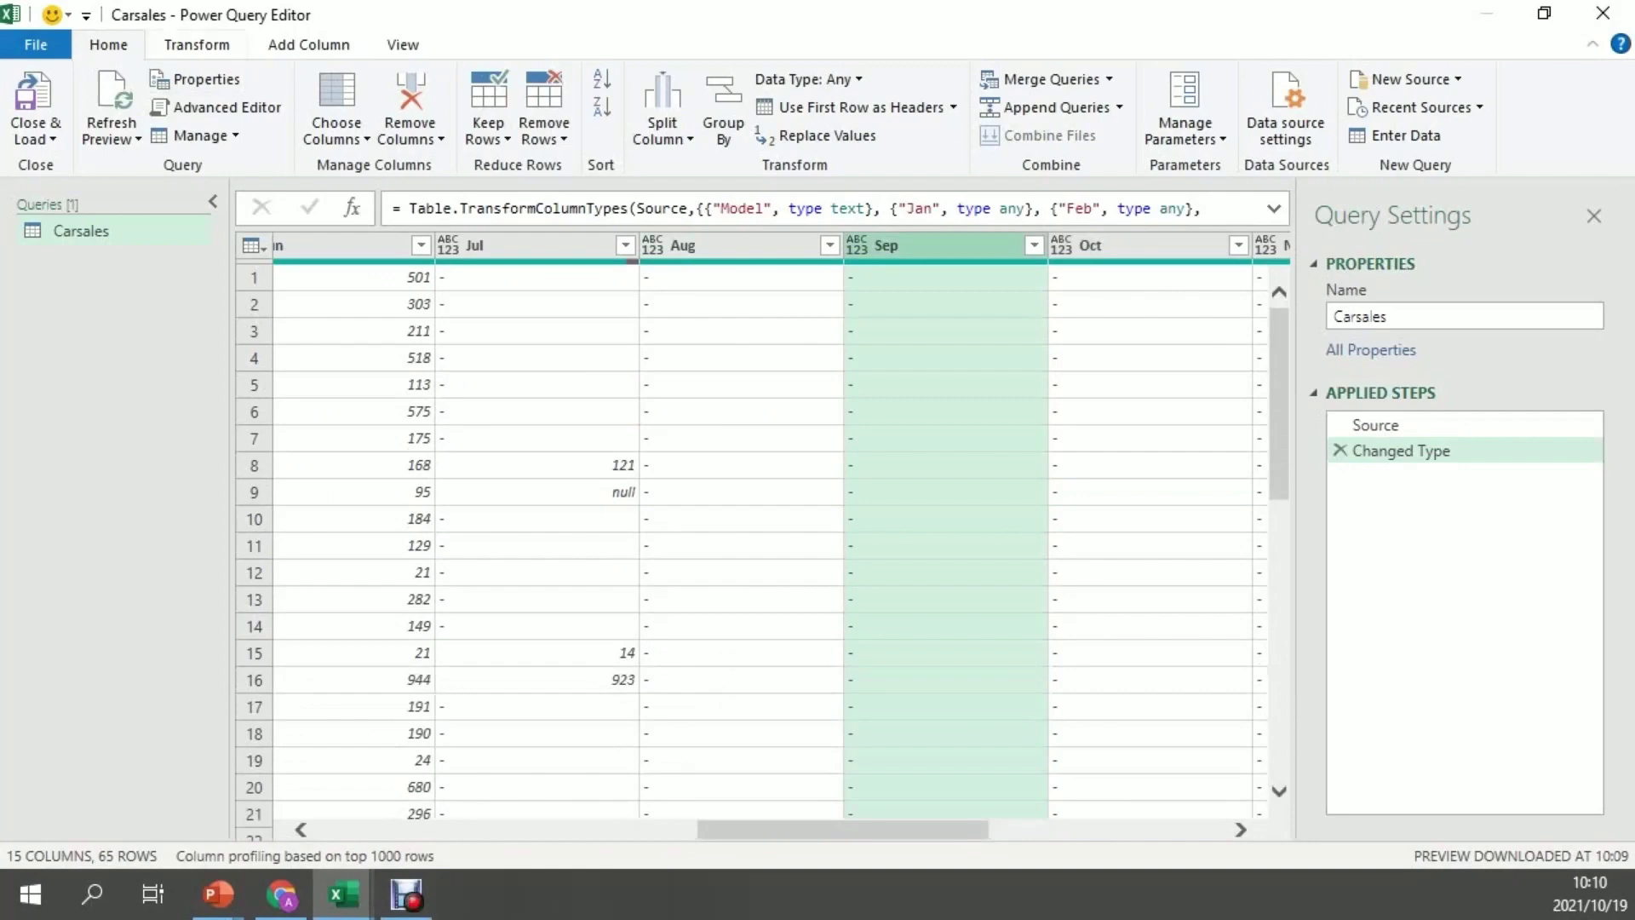
click(196, 45)
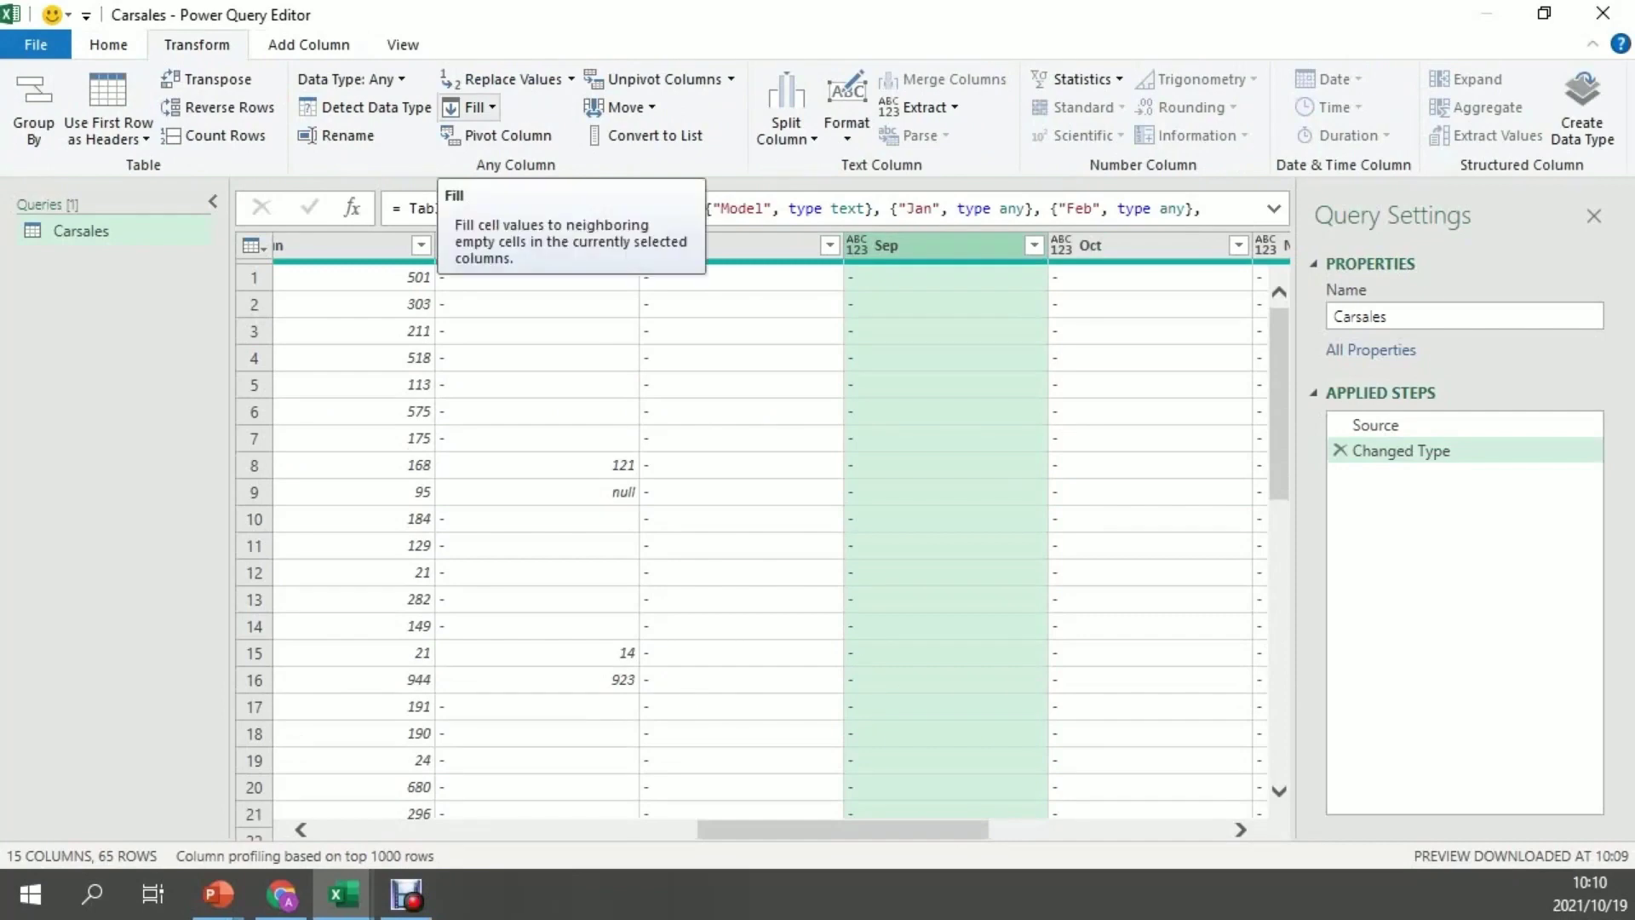
click(475, 108)
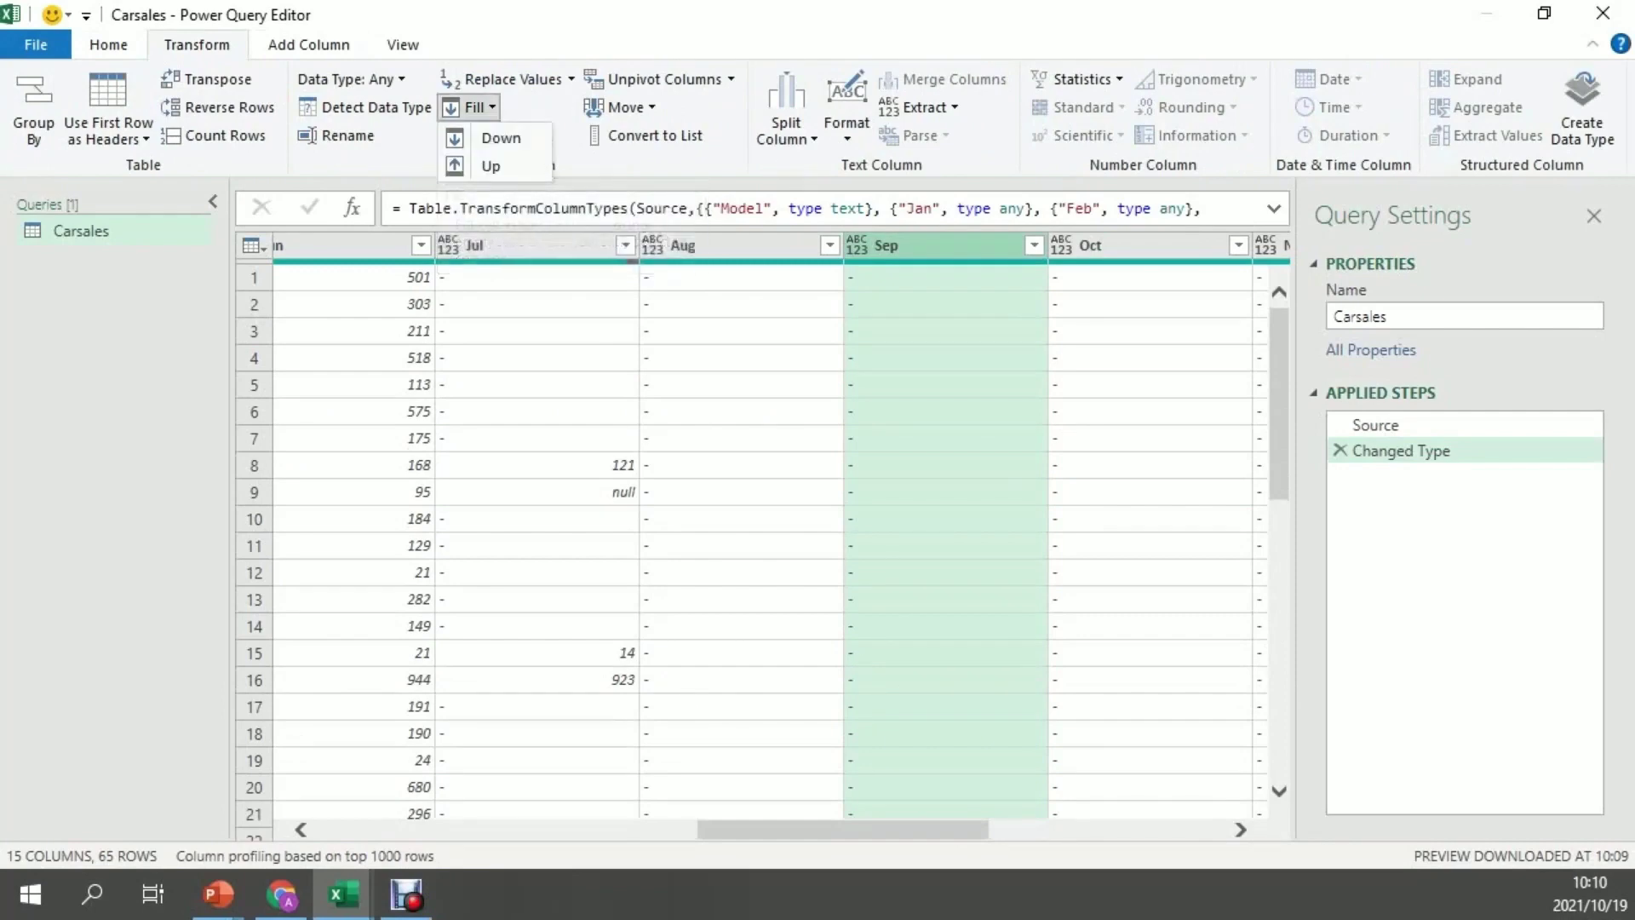
click(500, 138)
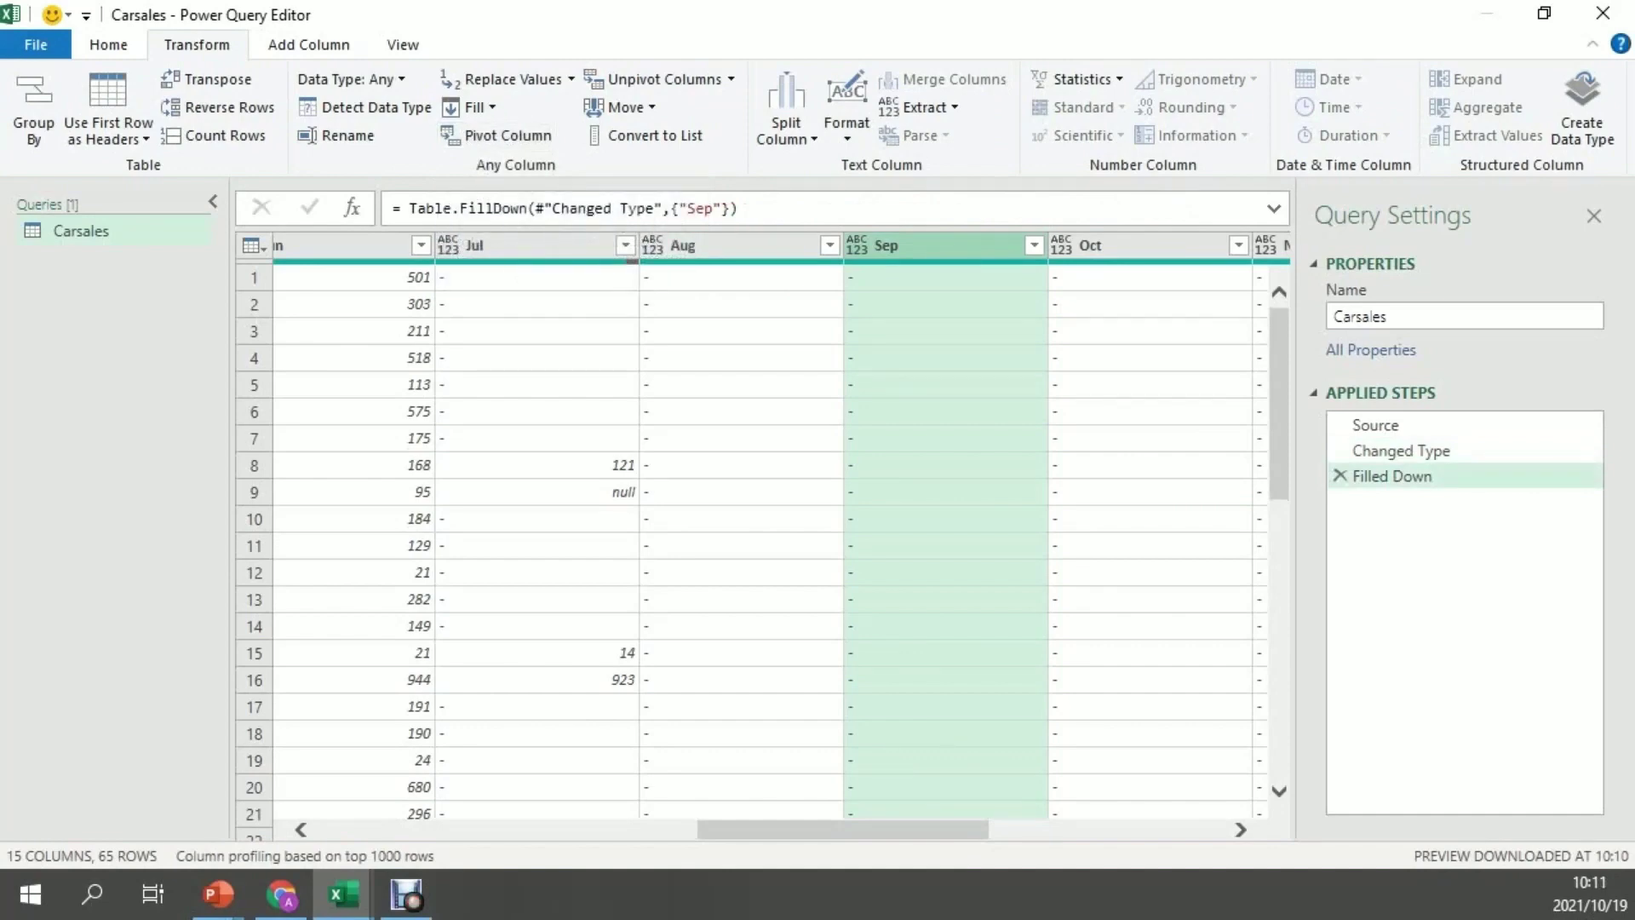
- Replace every "-" in the Sep column with 0 and check the replacements throughout the rows
click(511, 79)
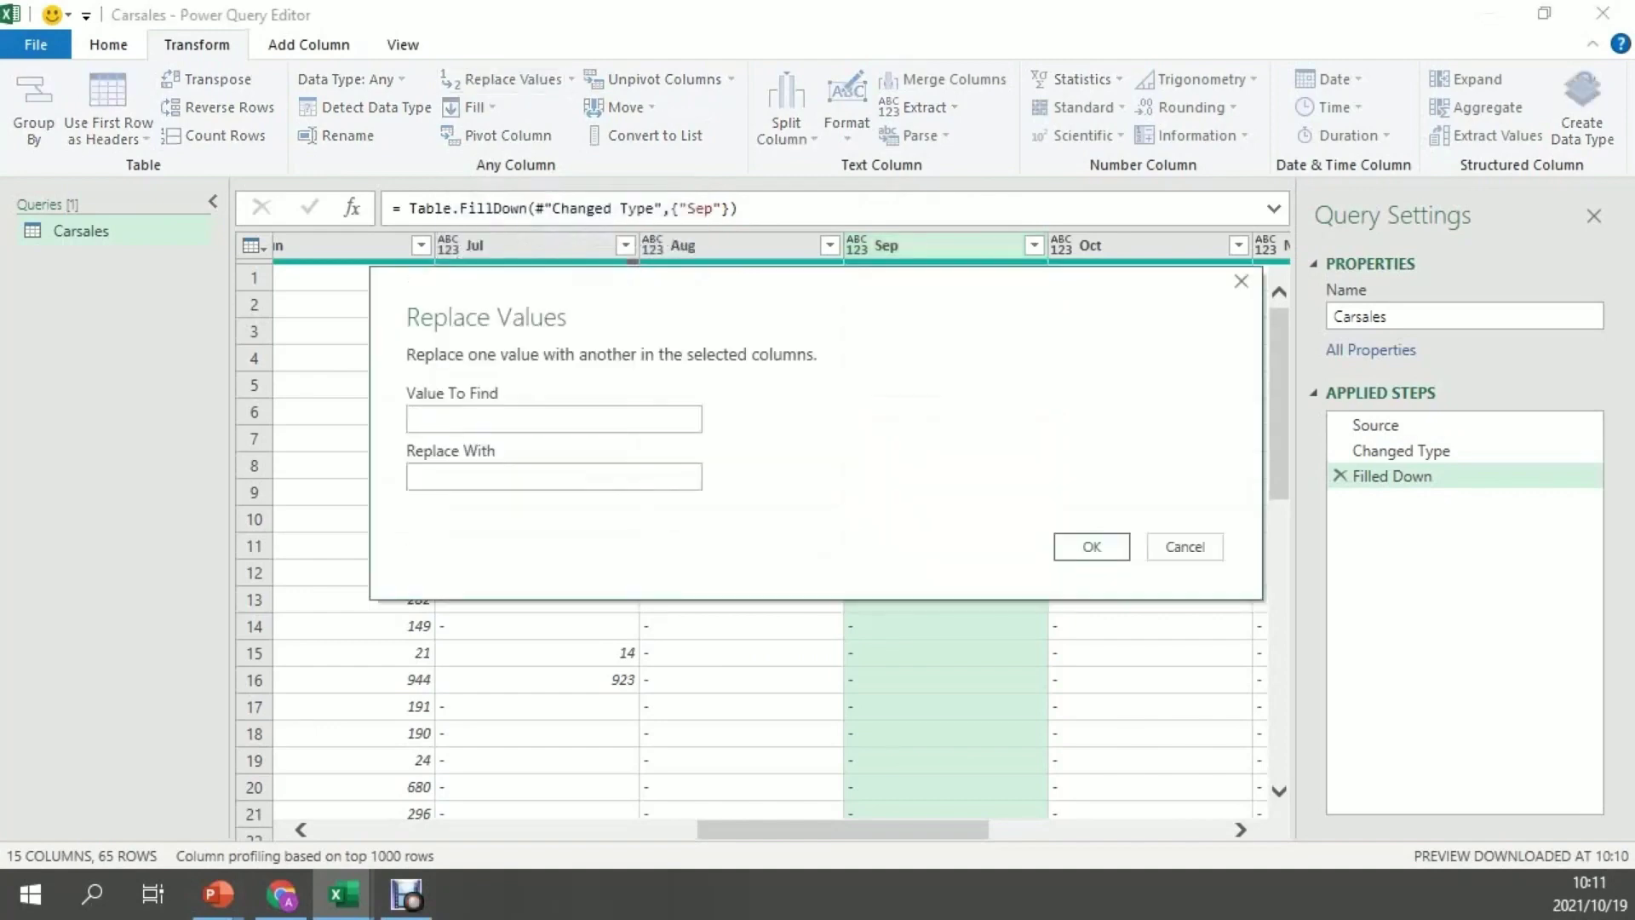
text(-)
key(Tab)
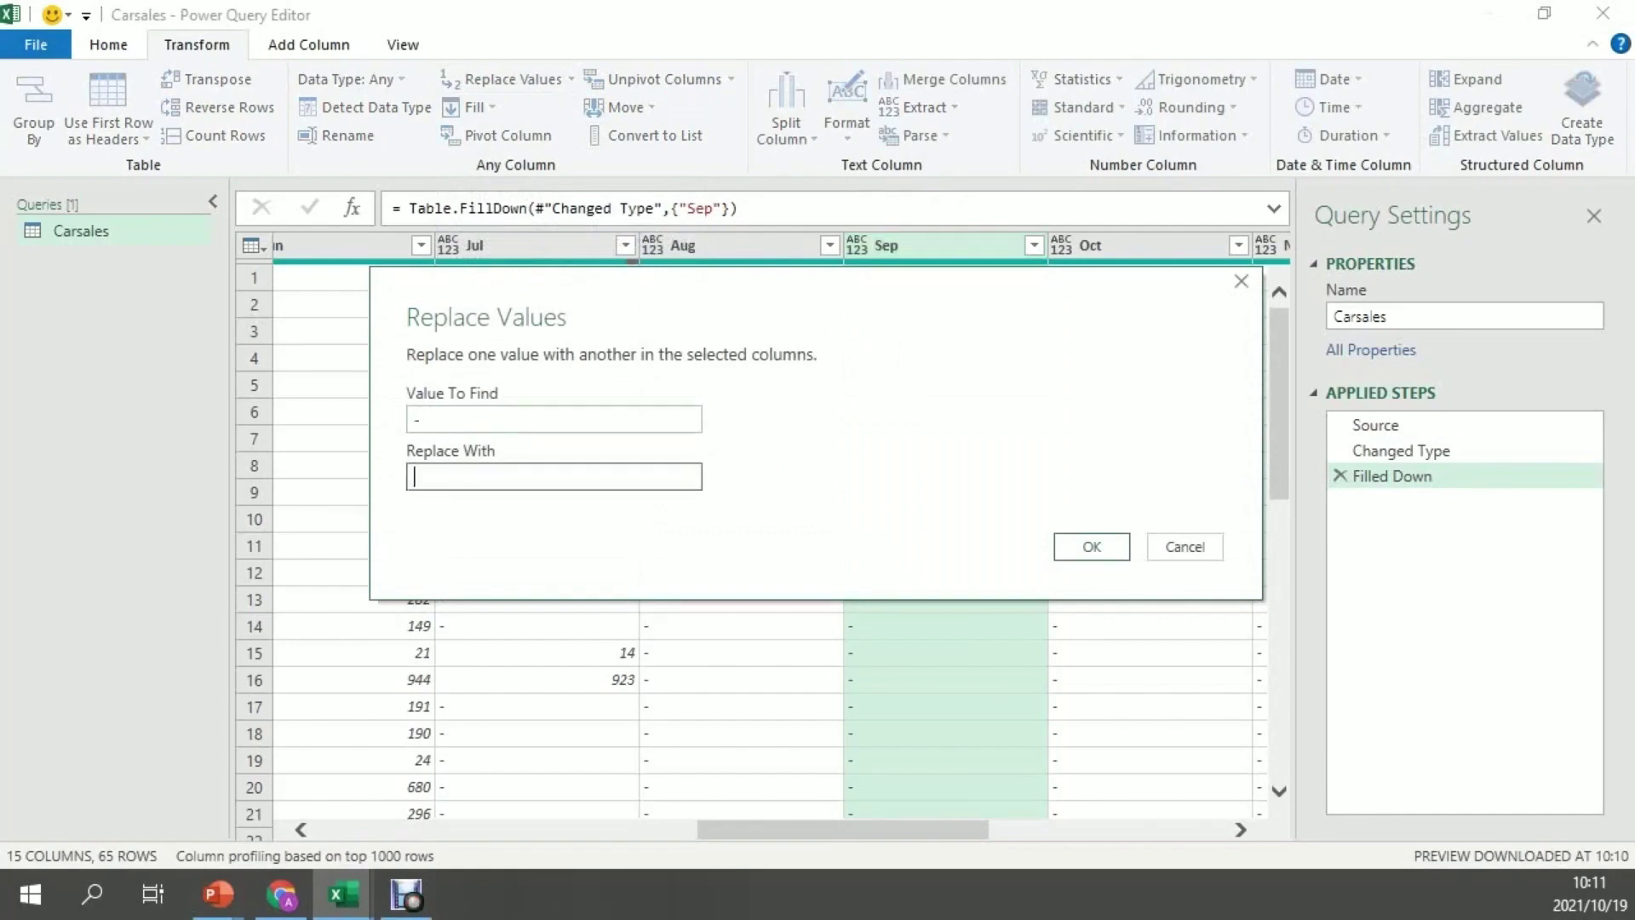
text(0)
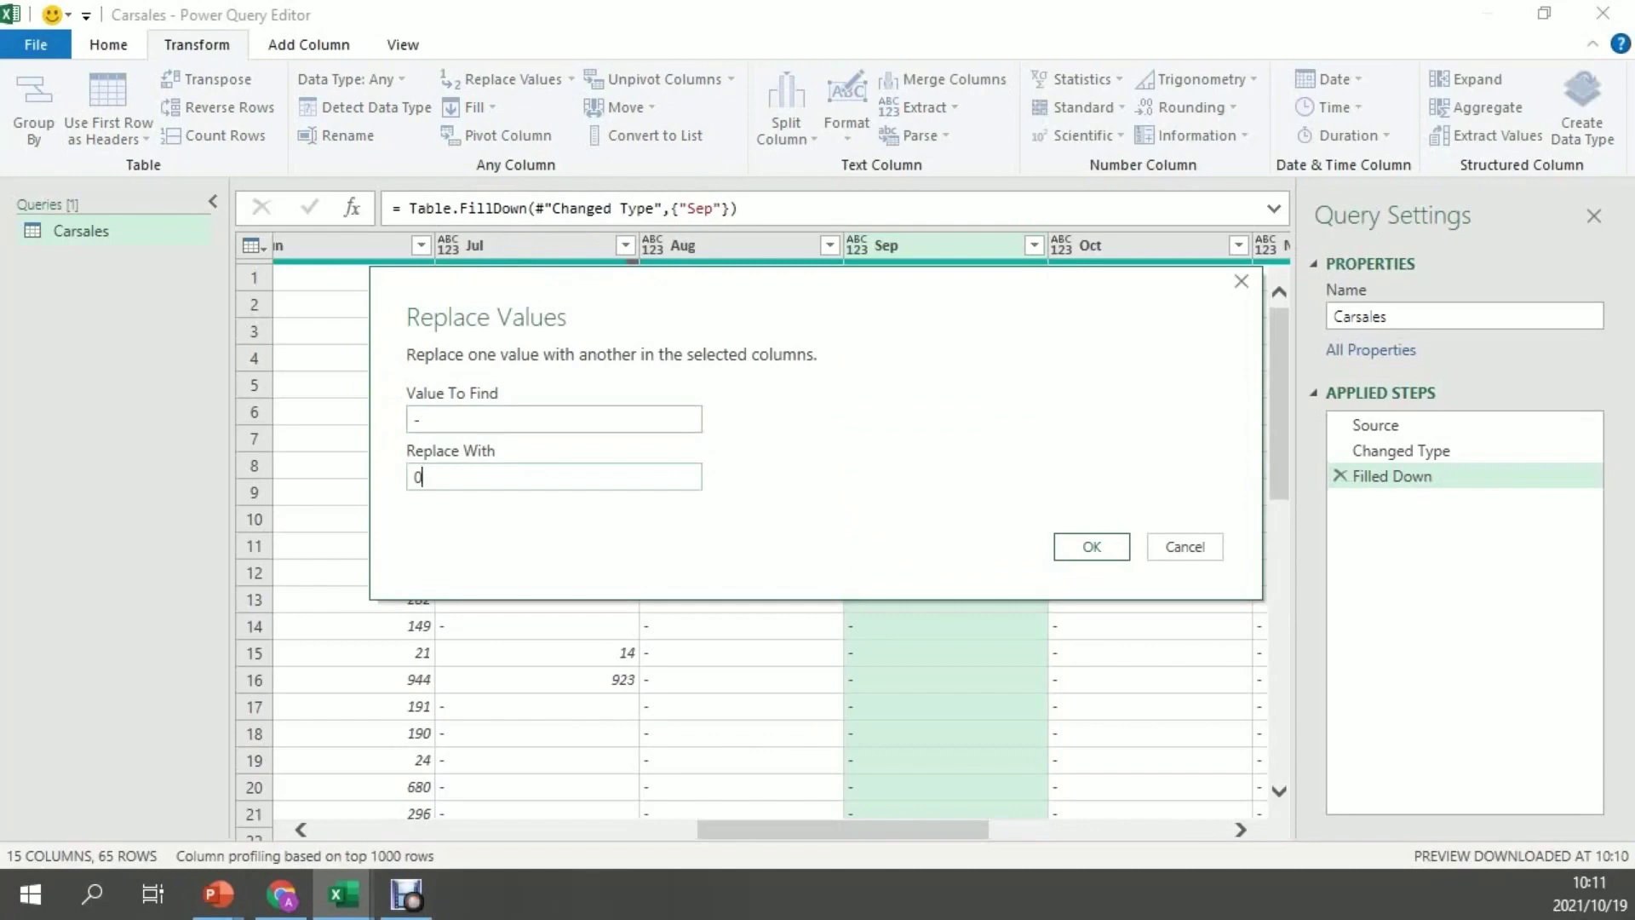
key(Return)
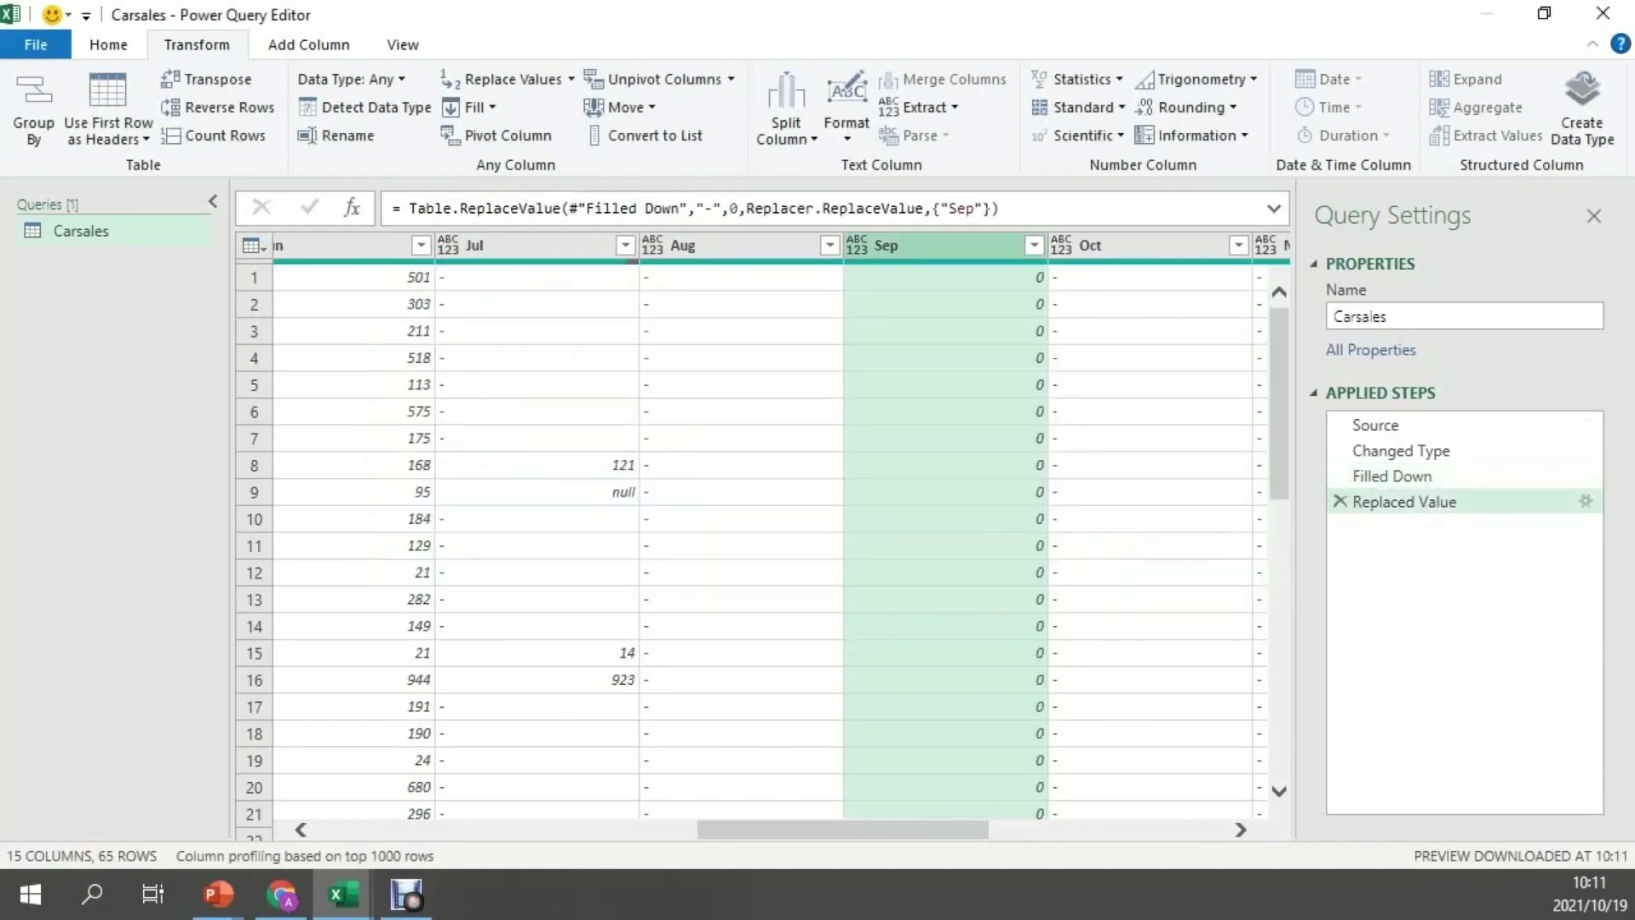
scroll(750, 545, down, 7)
scroll(763, 545, down, 7)
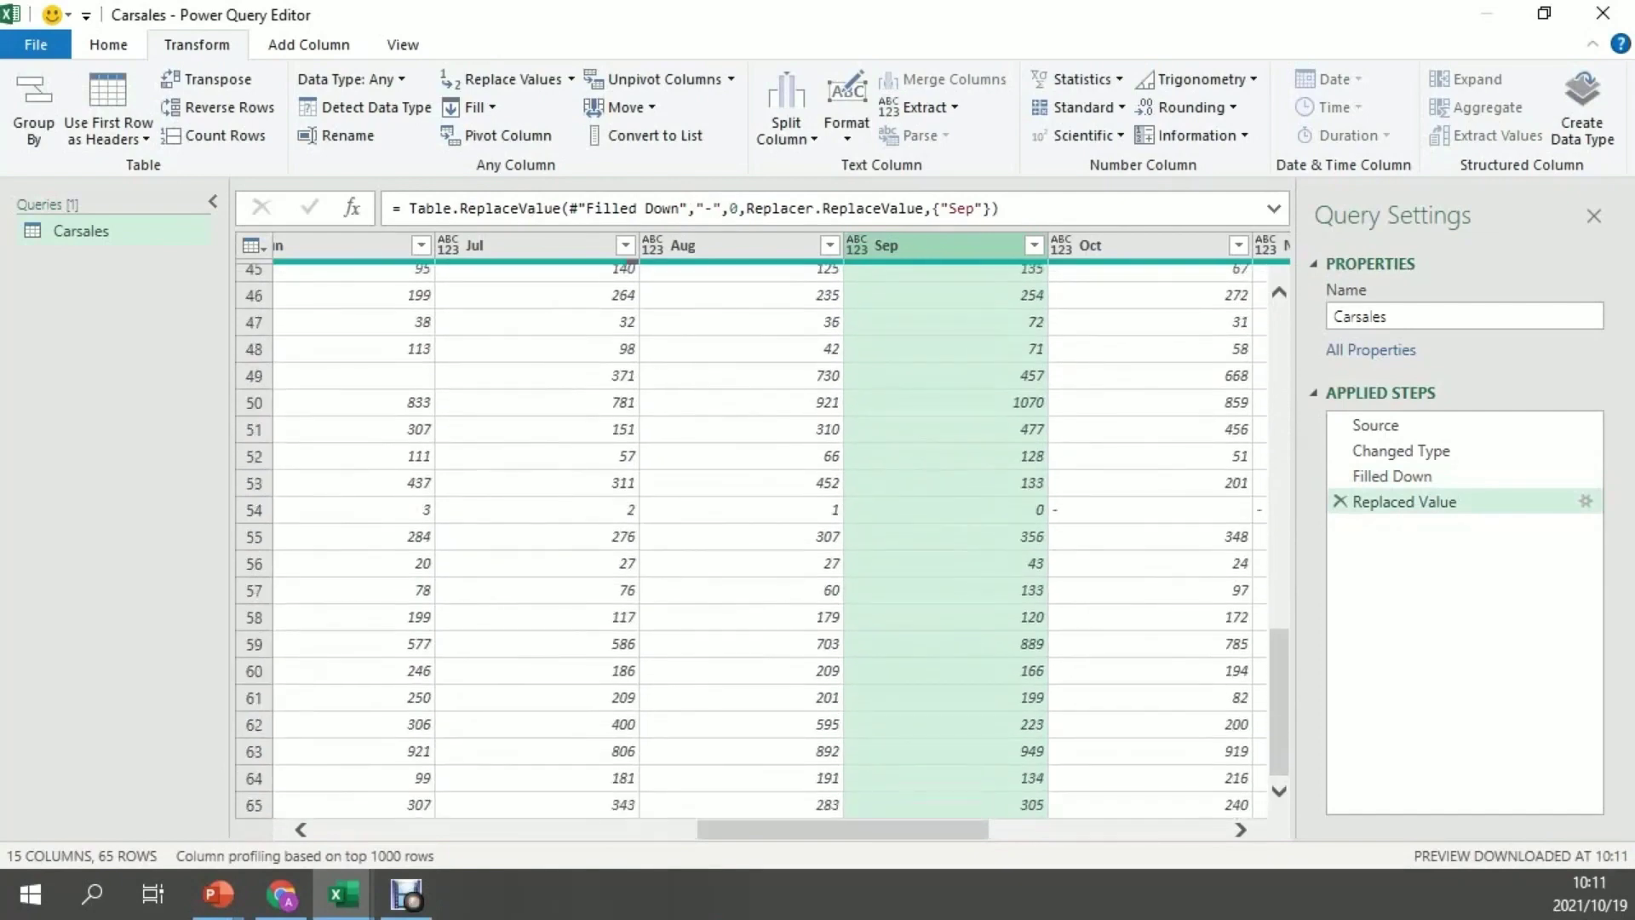
scroll(762, 545, up, 10)
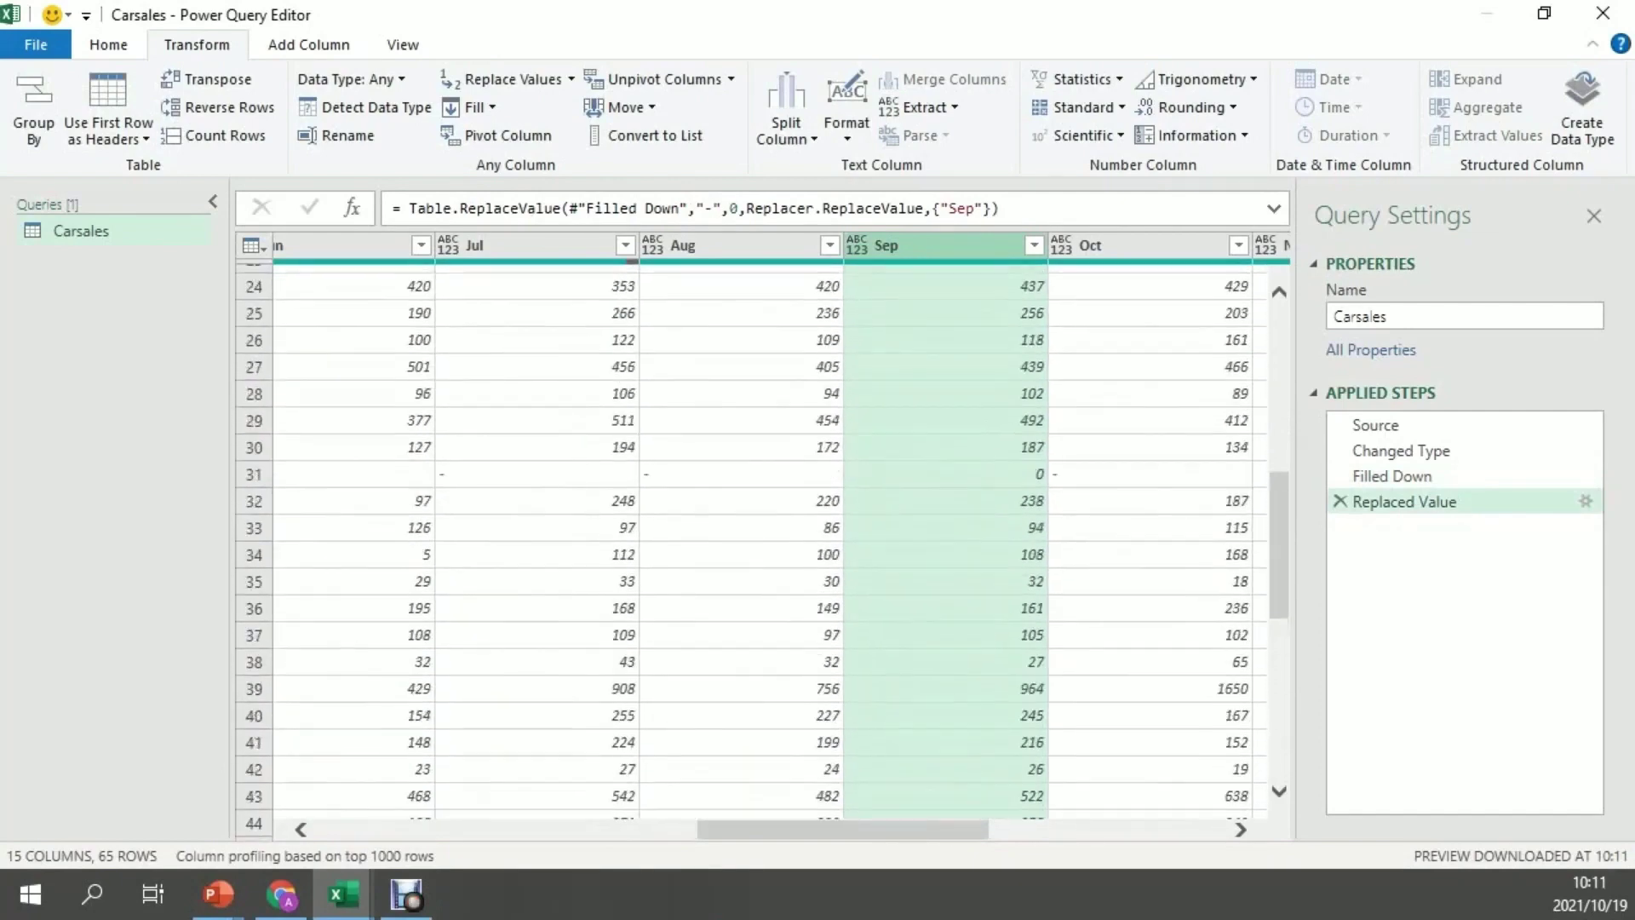
scroll(762, 545, up, 4)
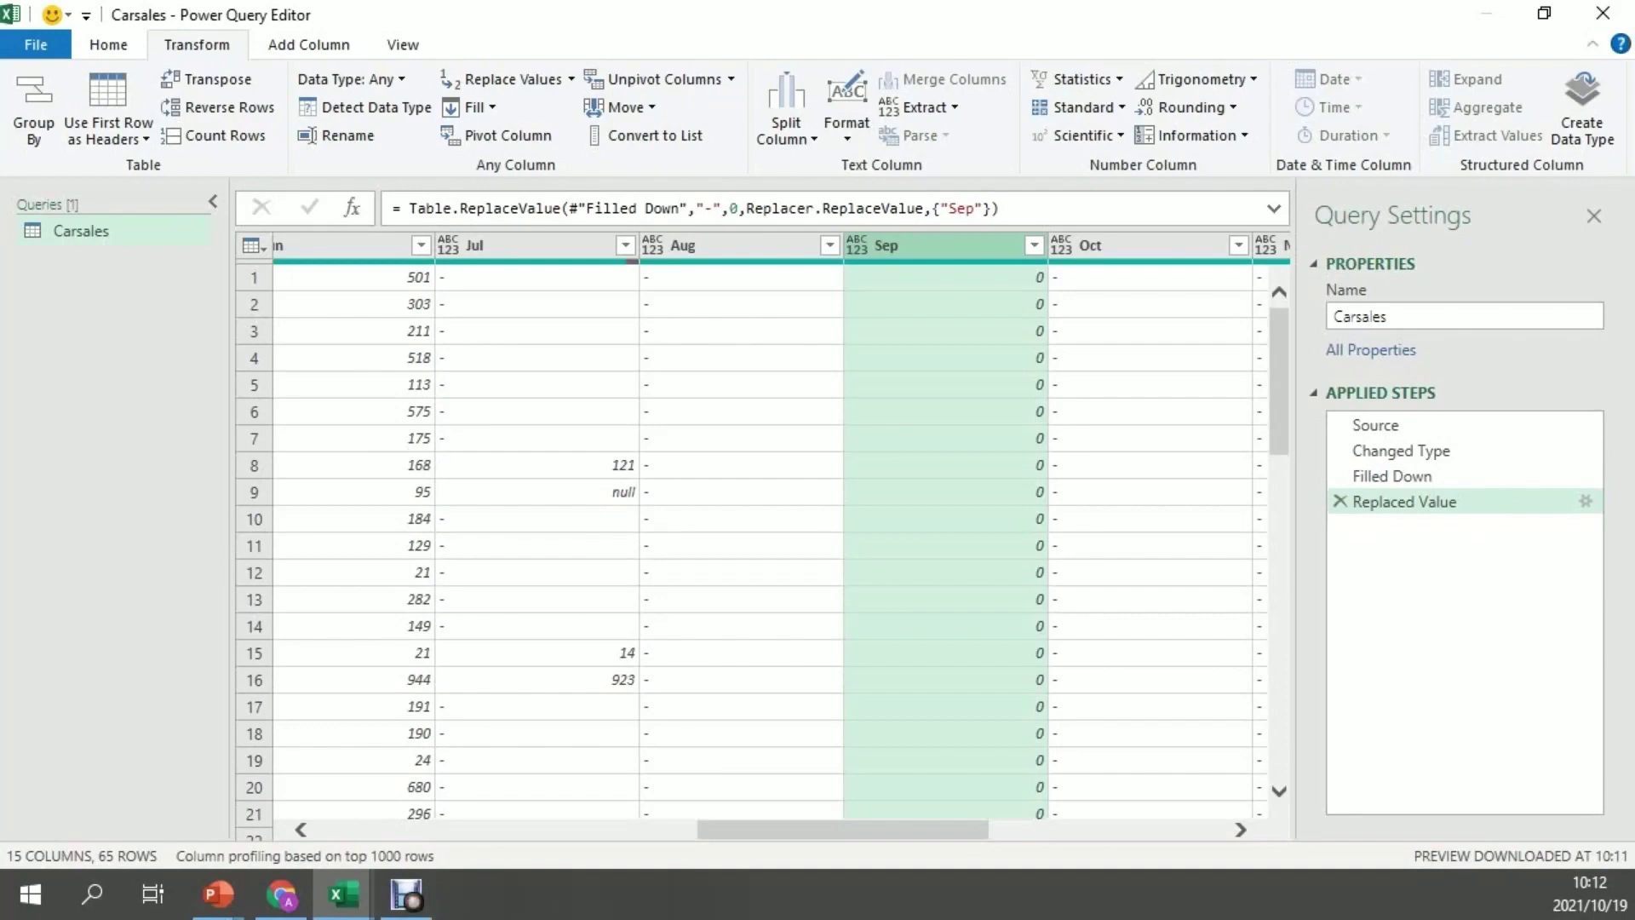
- Close the Power Query Editor, load the Carsales query into a new worksheet, and look over the loaded rows
click(108, 45)
click(34, 106)
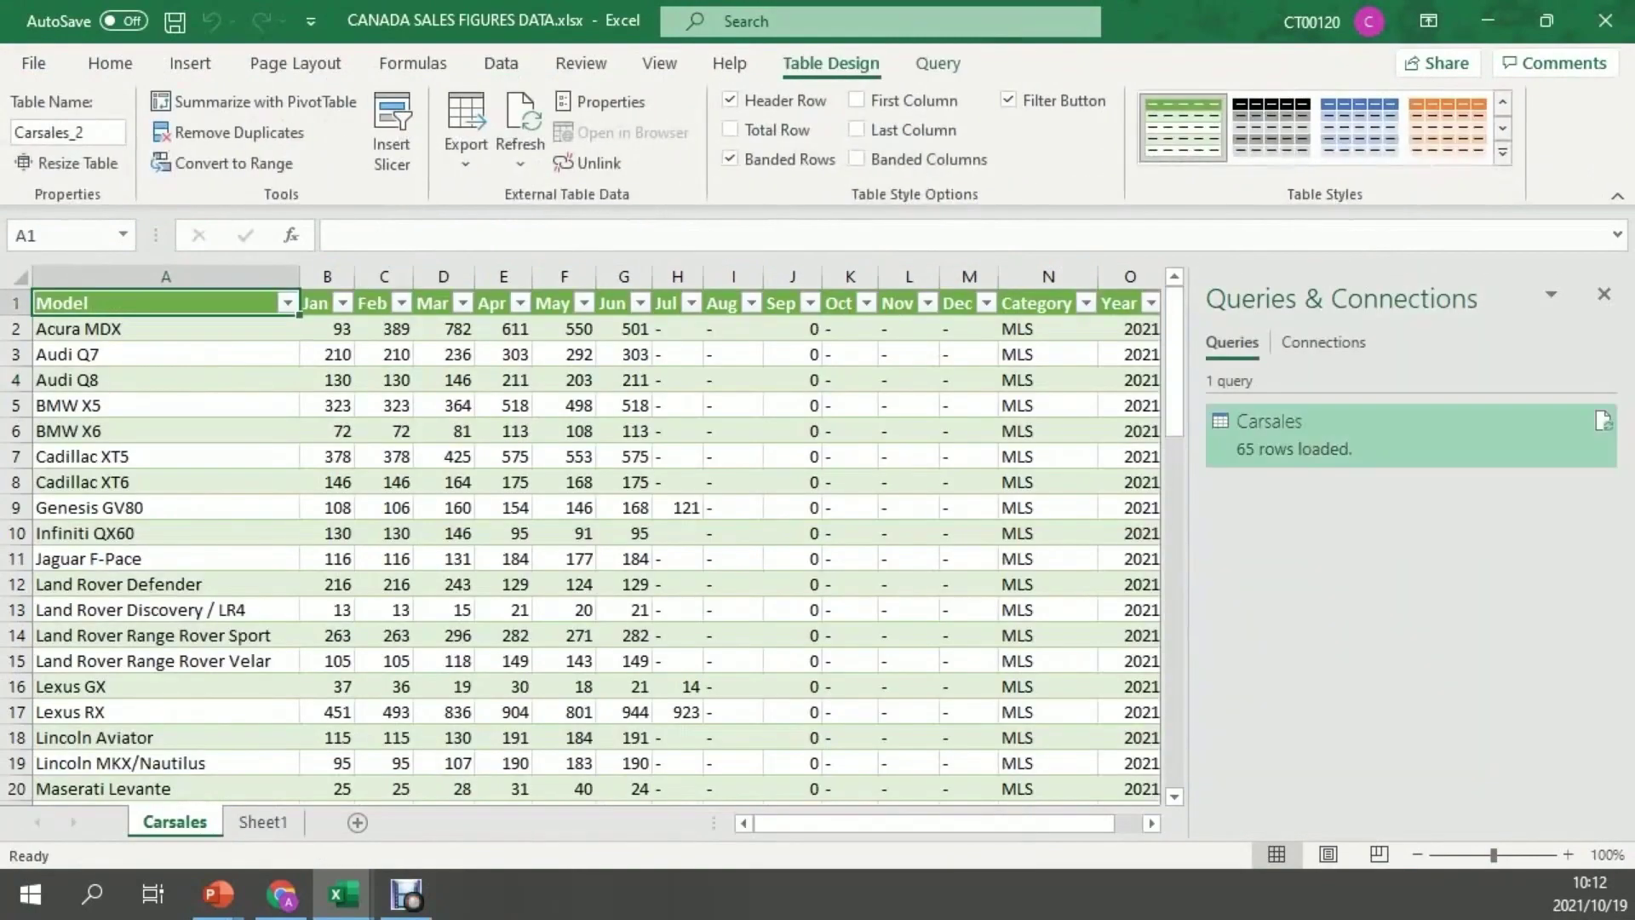
scroll(579, 537, down, 3)
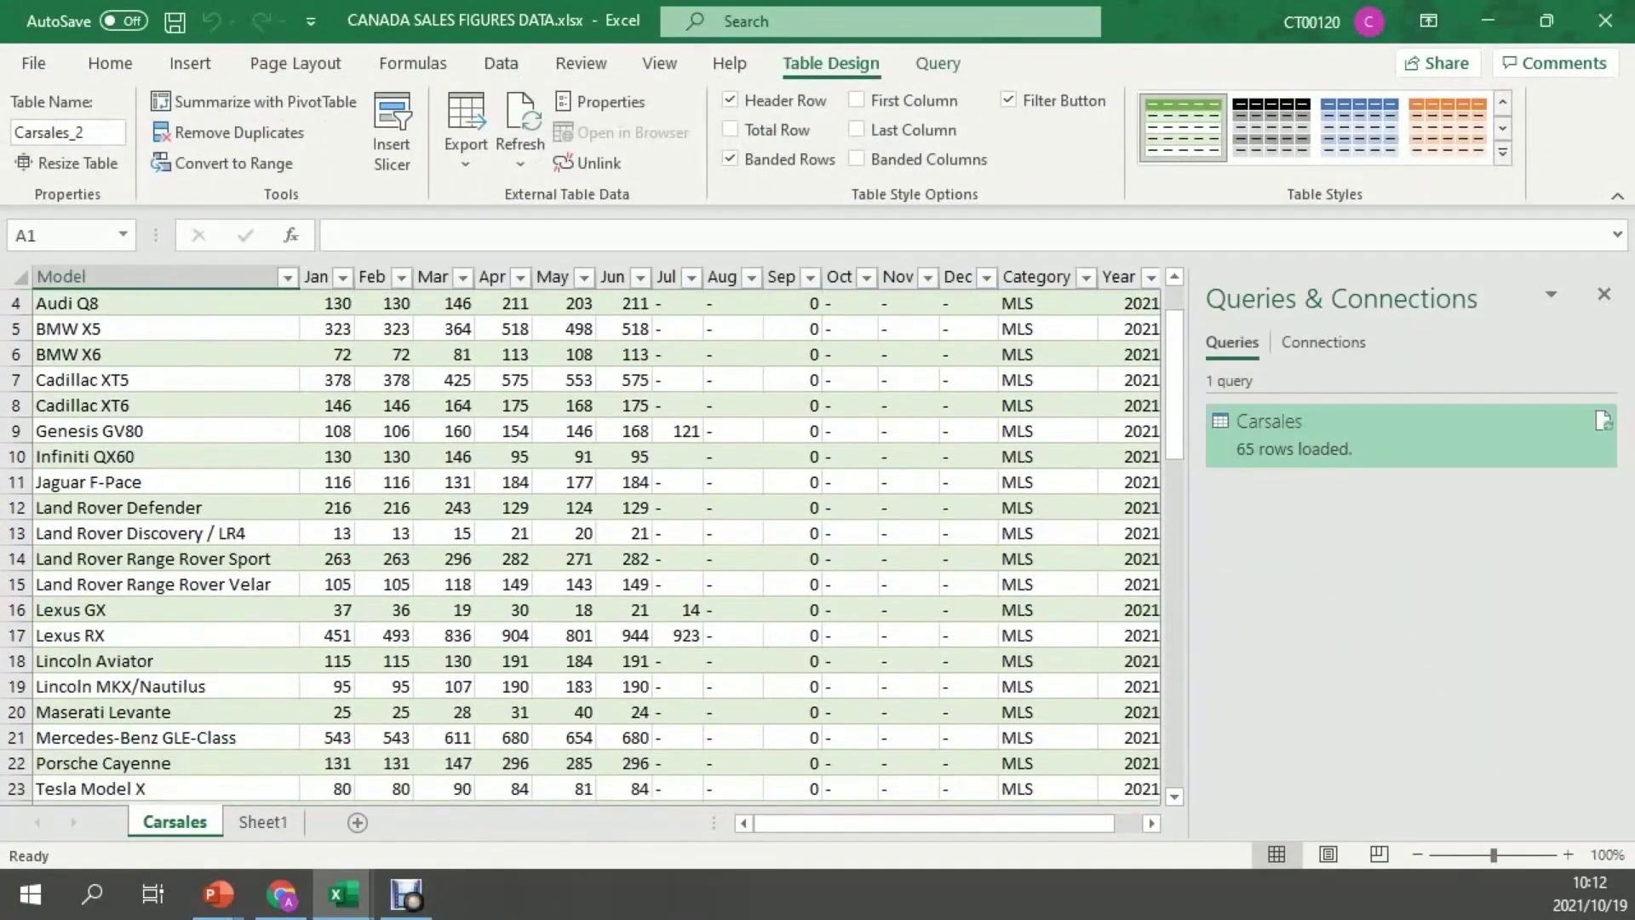
scroll(579, 537, up, 3)
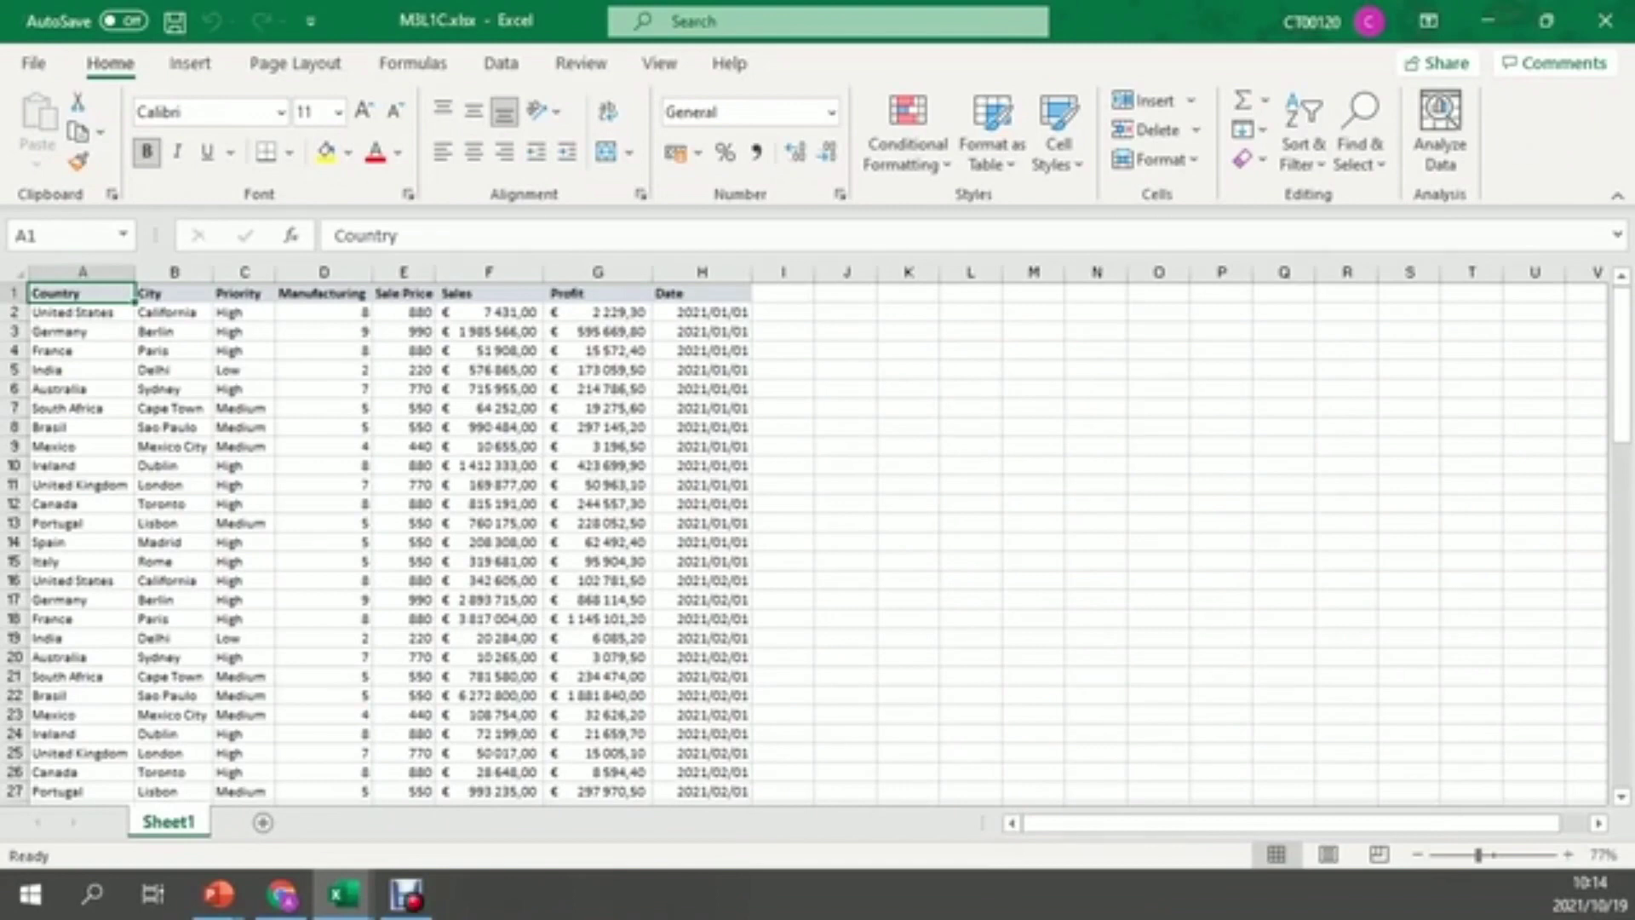
- Look through the country sales data in M3L1C.xlsx and select the entire data range including the headers
scroll(817, 545, down, 12)
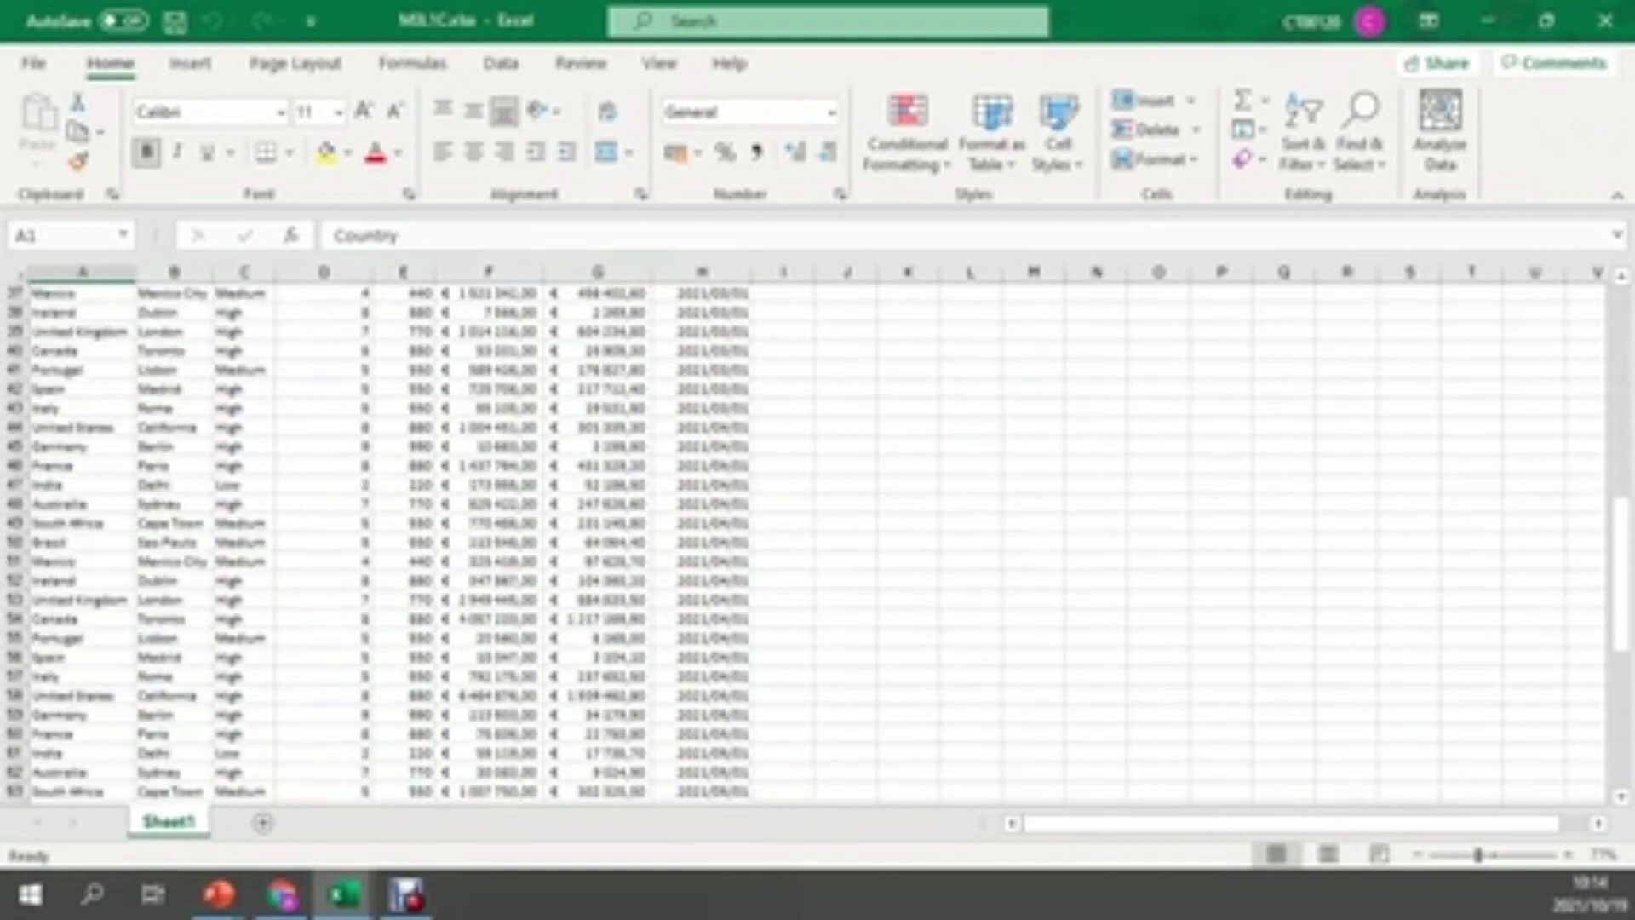
scroll(818, 545, up, 7)
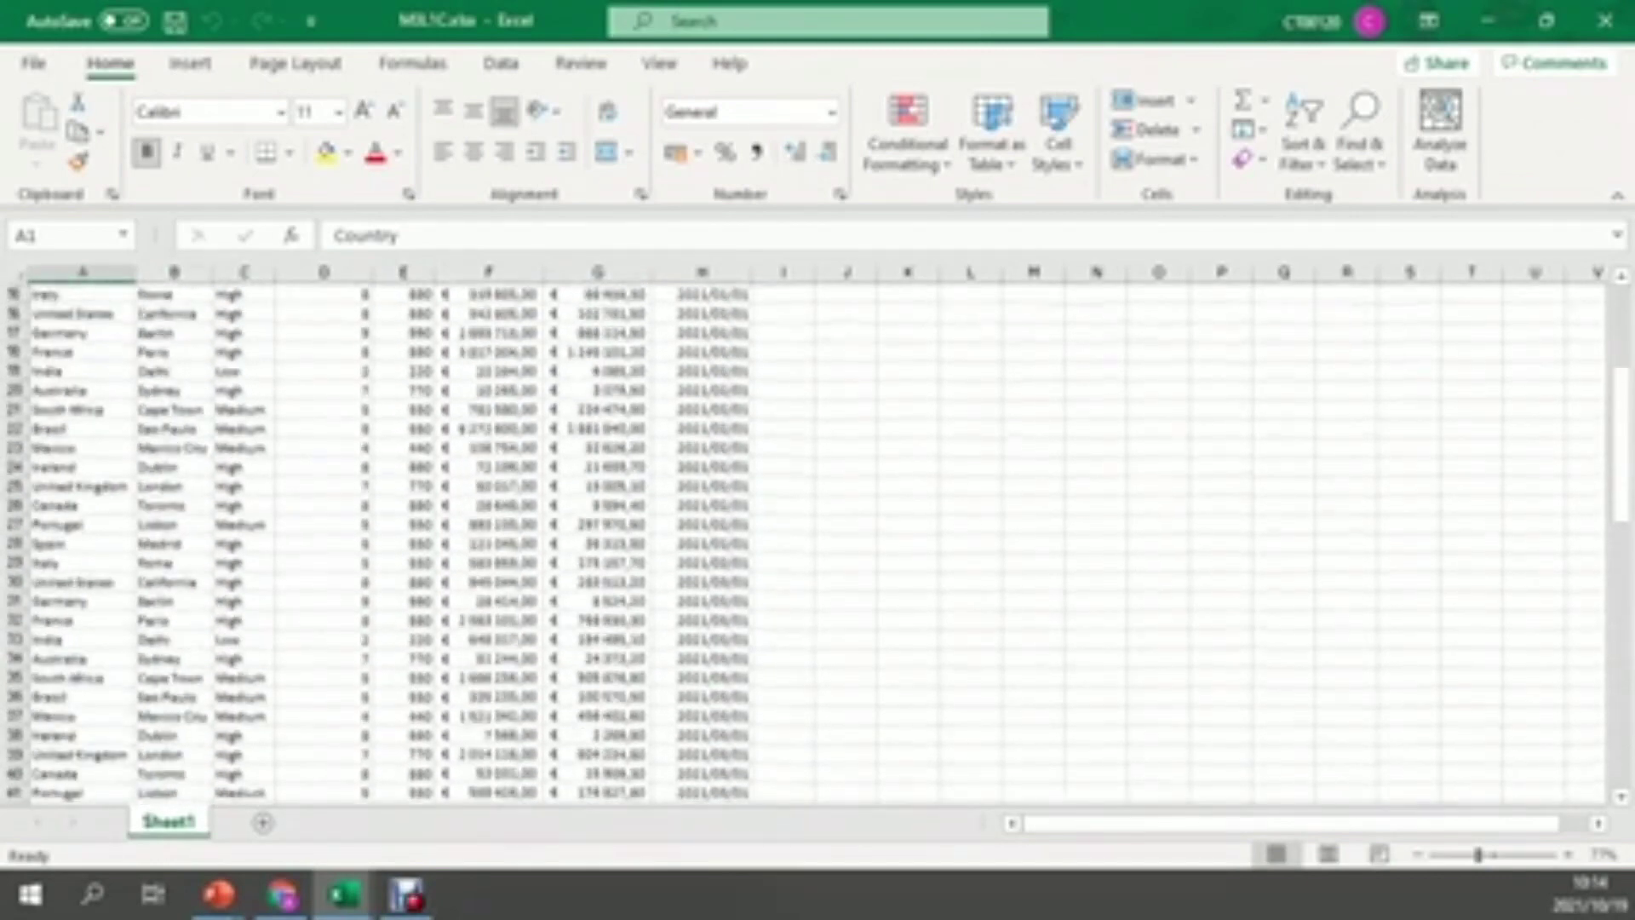
scroll(817, 545, up, 5)
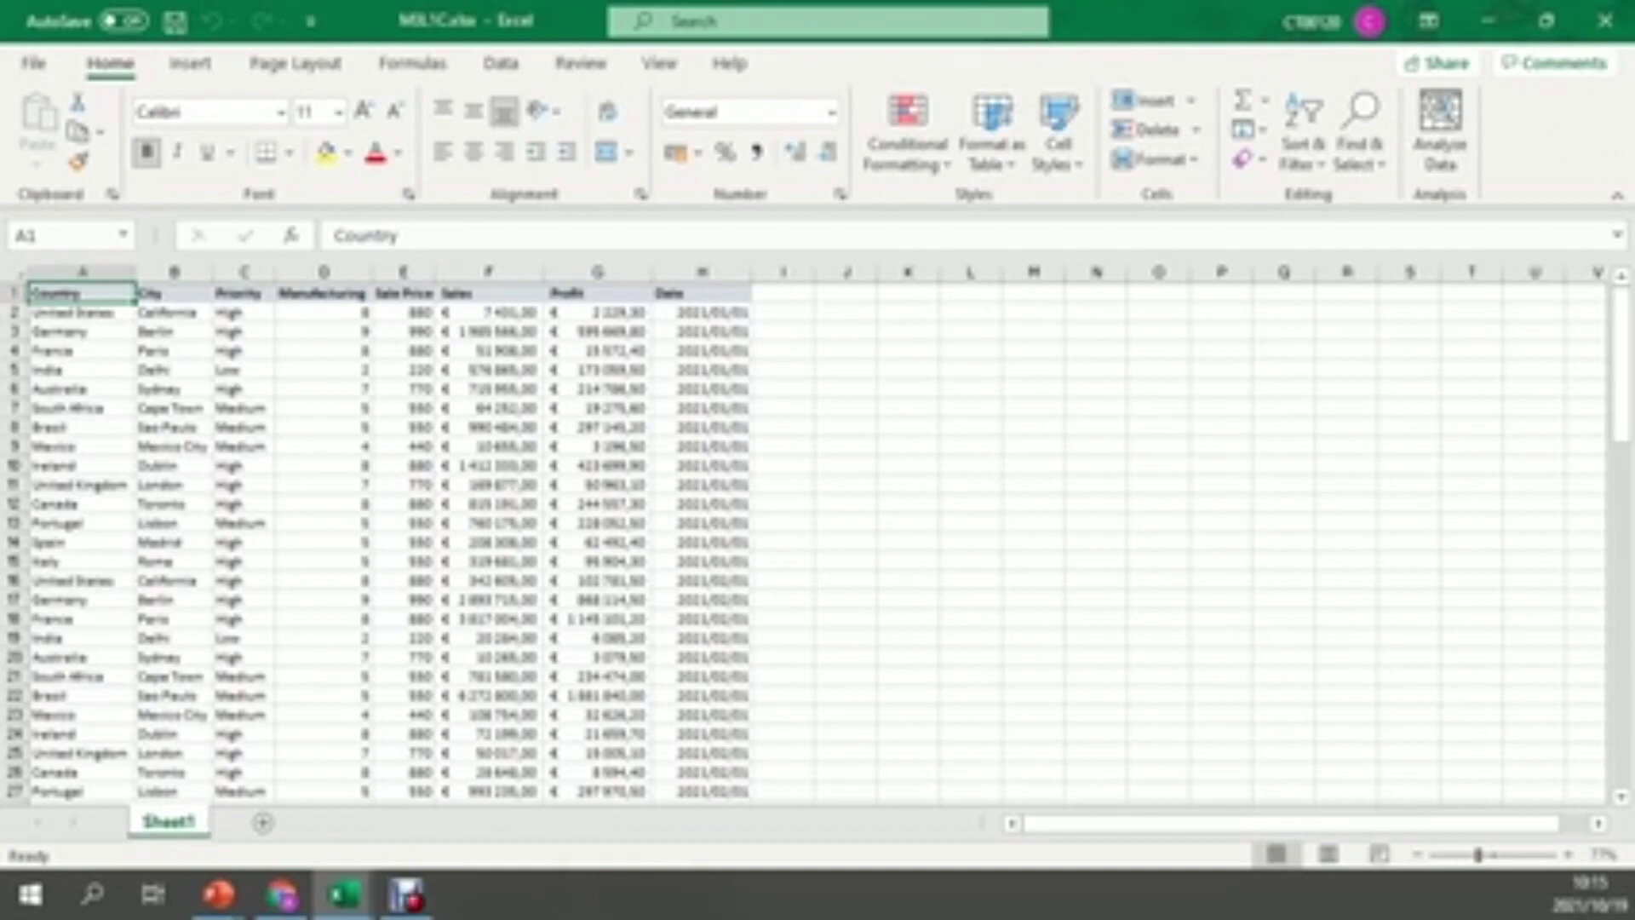
drag(82, 313, 701, 771)
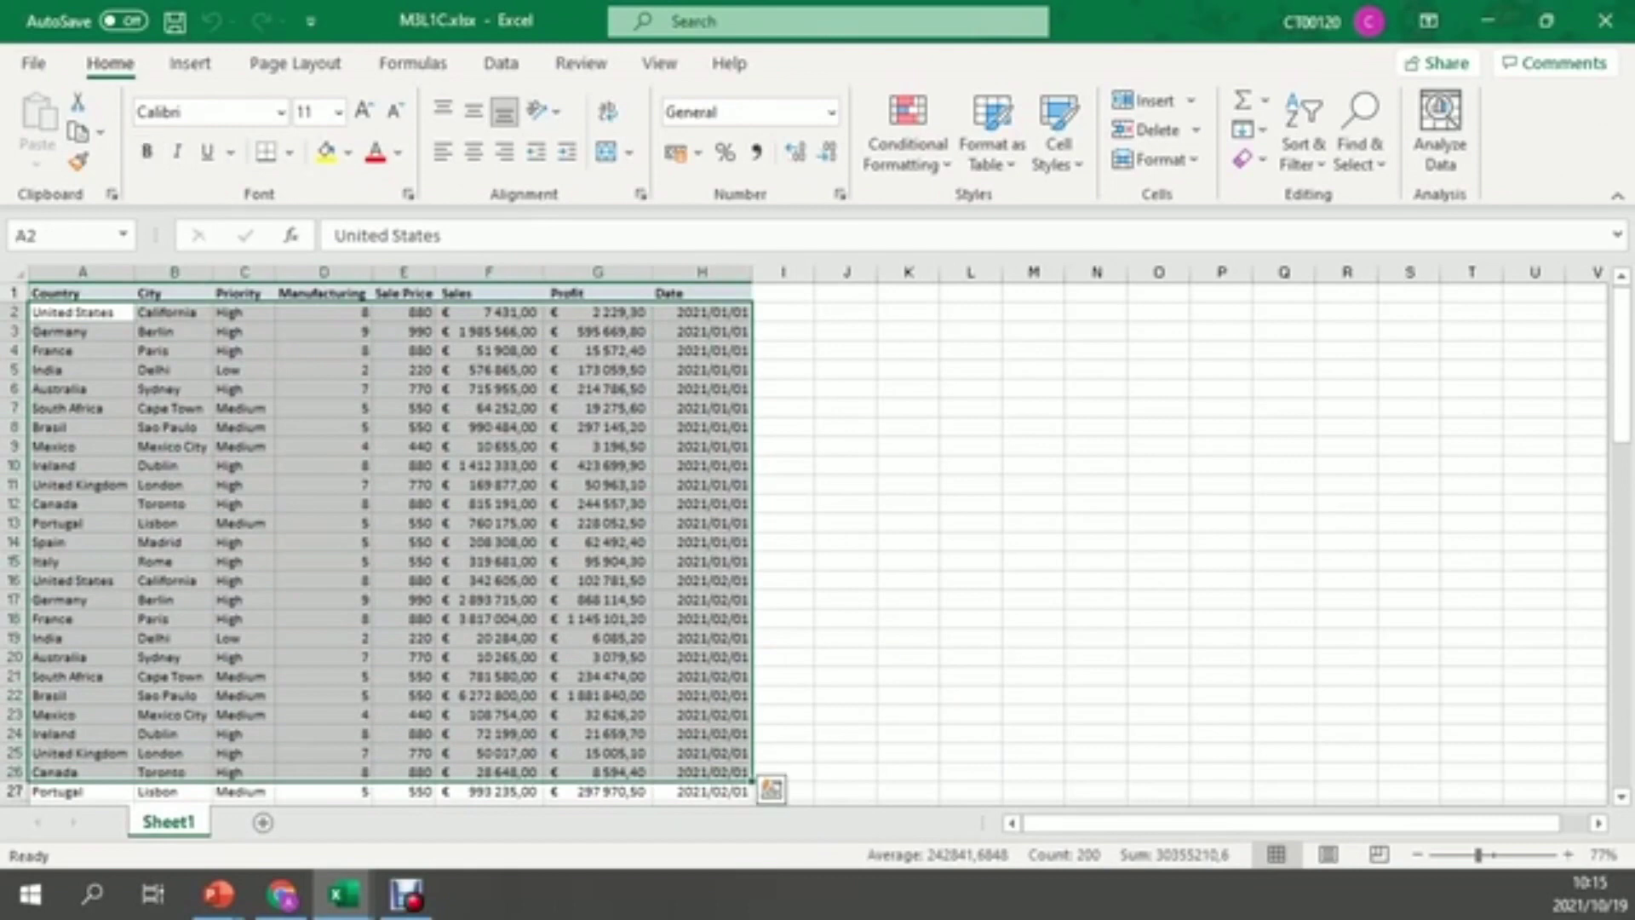
click(783, 696)
click(82, 332)
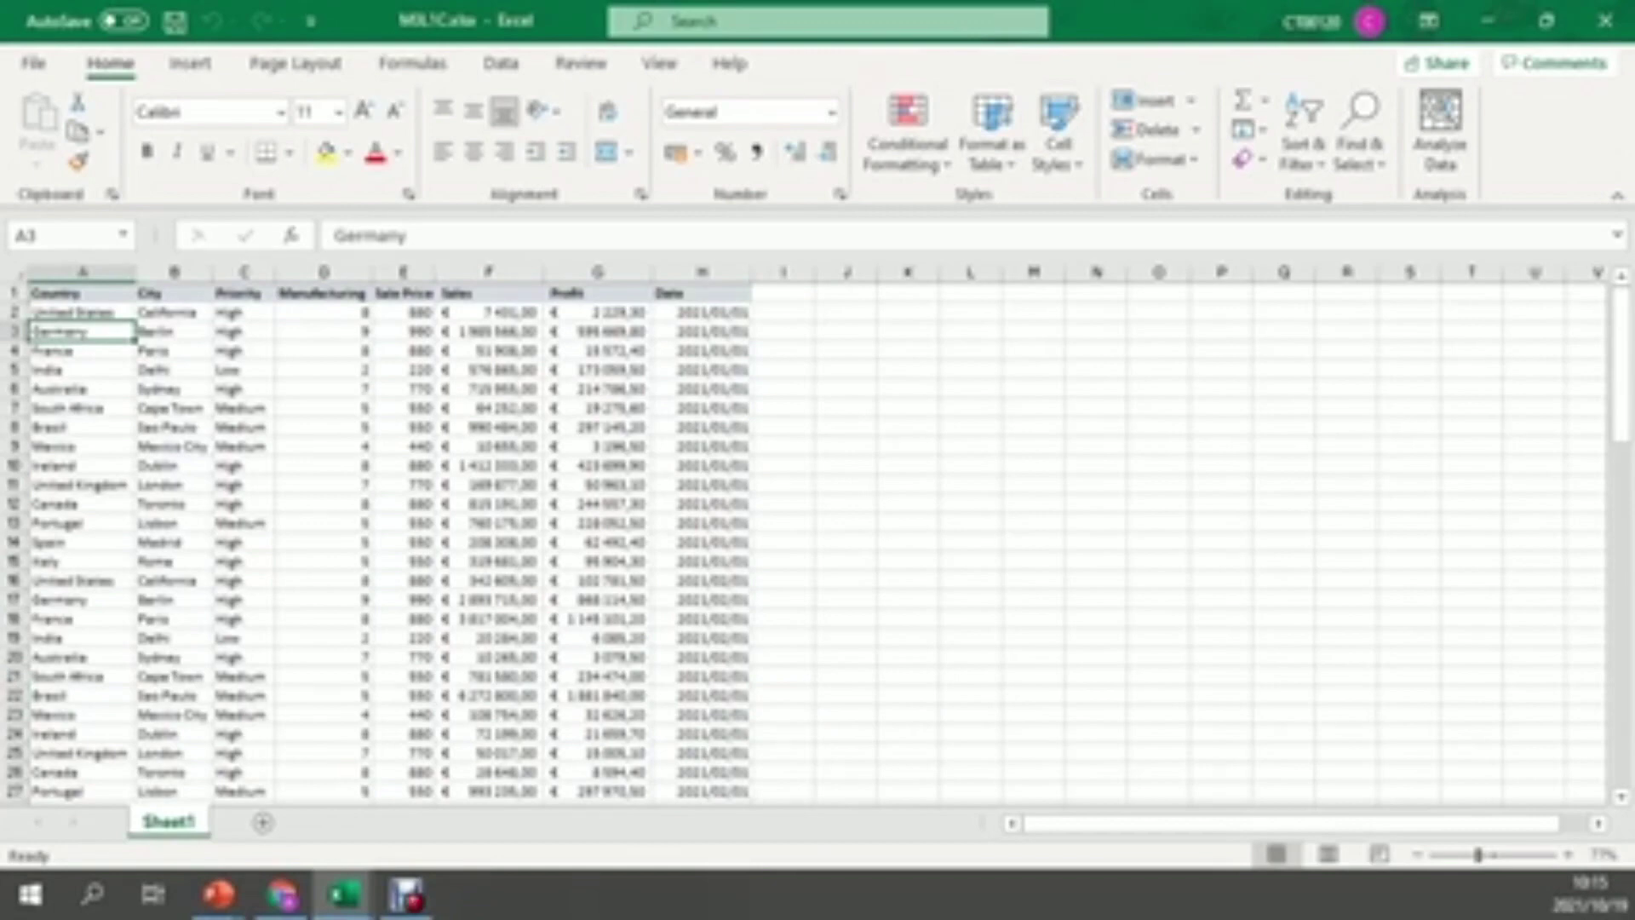
key(ctrl+a)
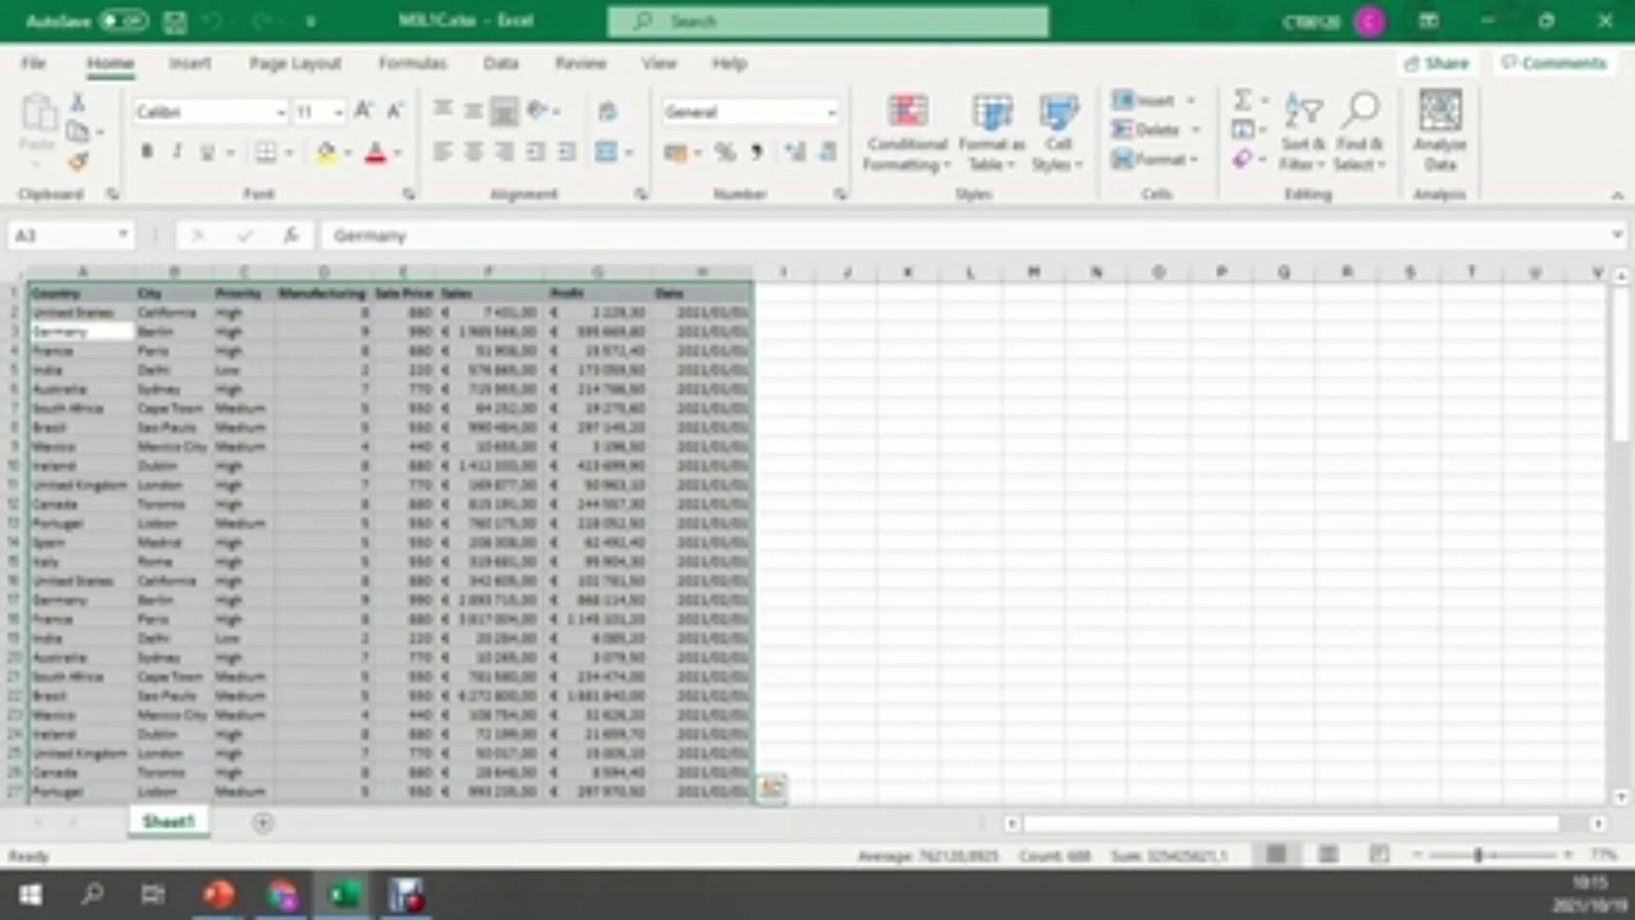
- Open Quick Analysis for the selected sales data and preview colour scale formatting, the recommended Sum of Sales by Priority chart, and the totals
key(ctrl+t)
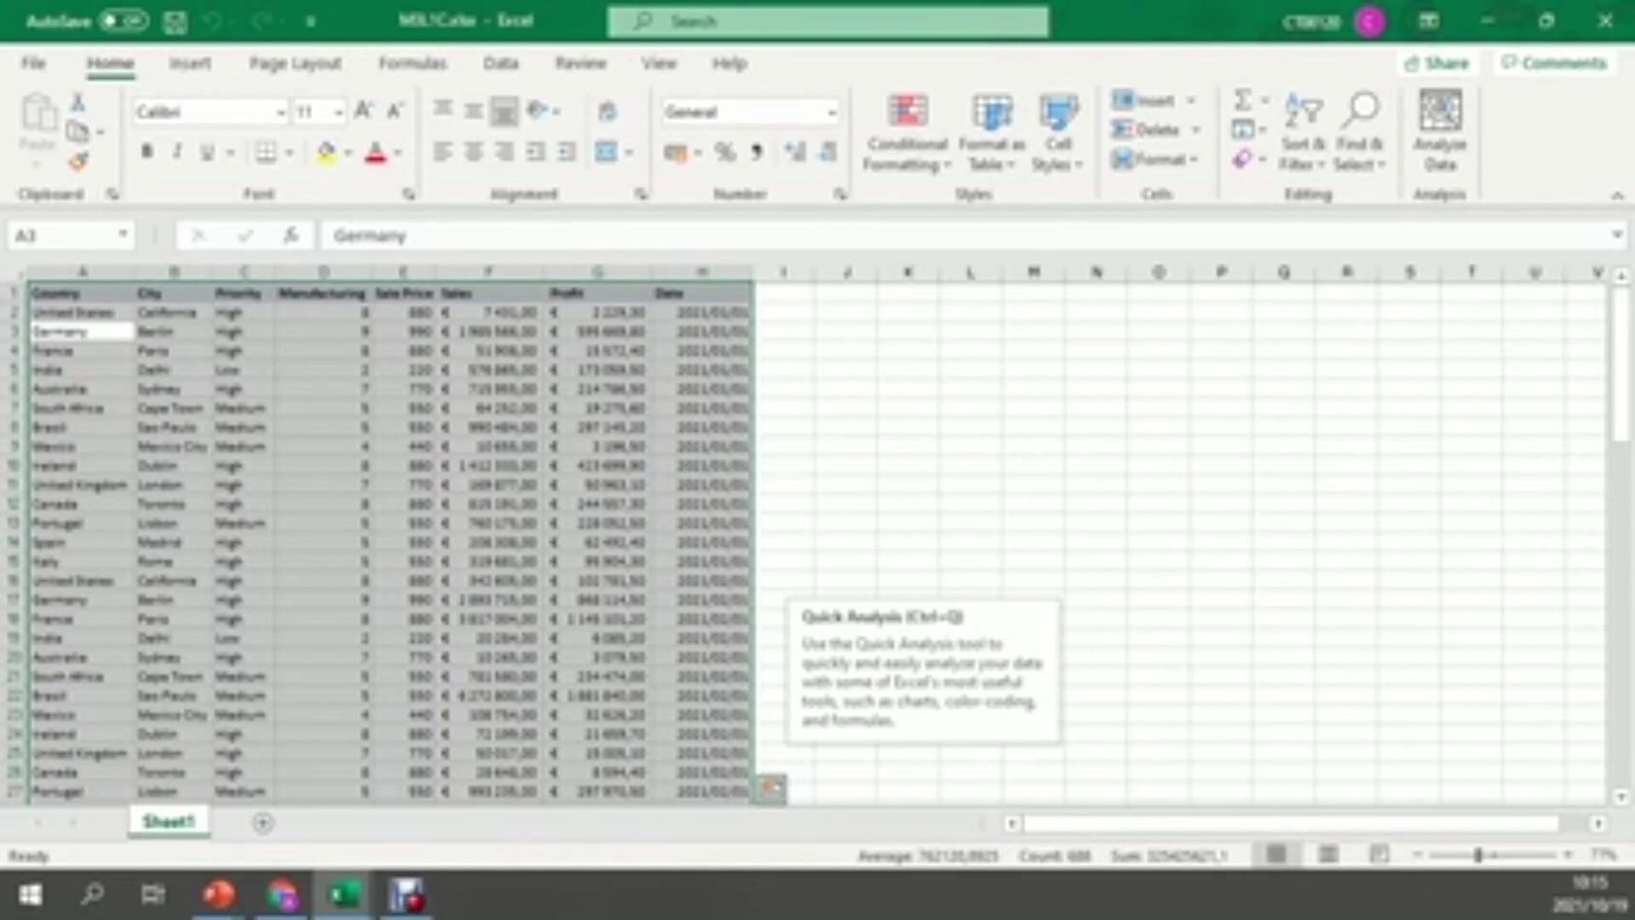
click(771, 789)
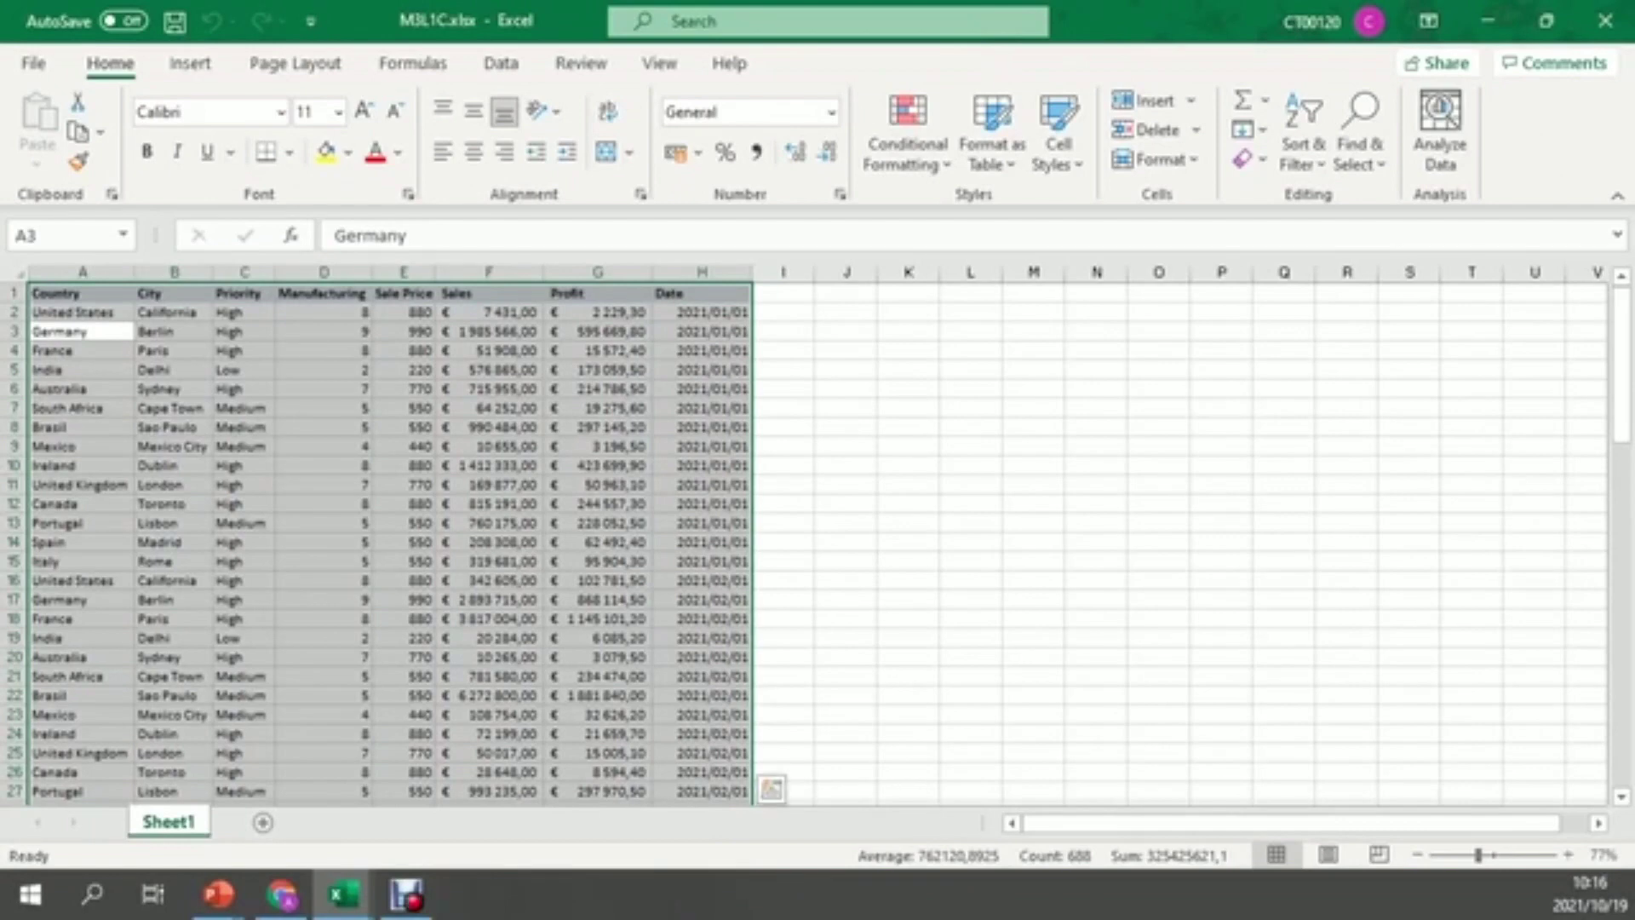
click(771, 789)
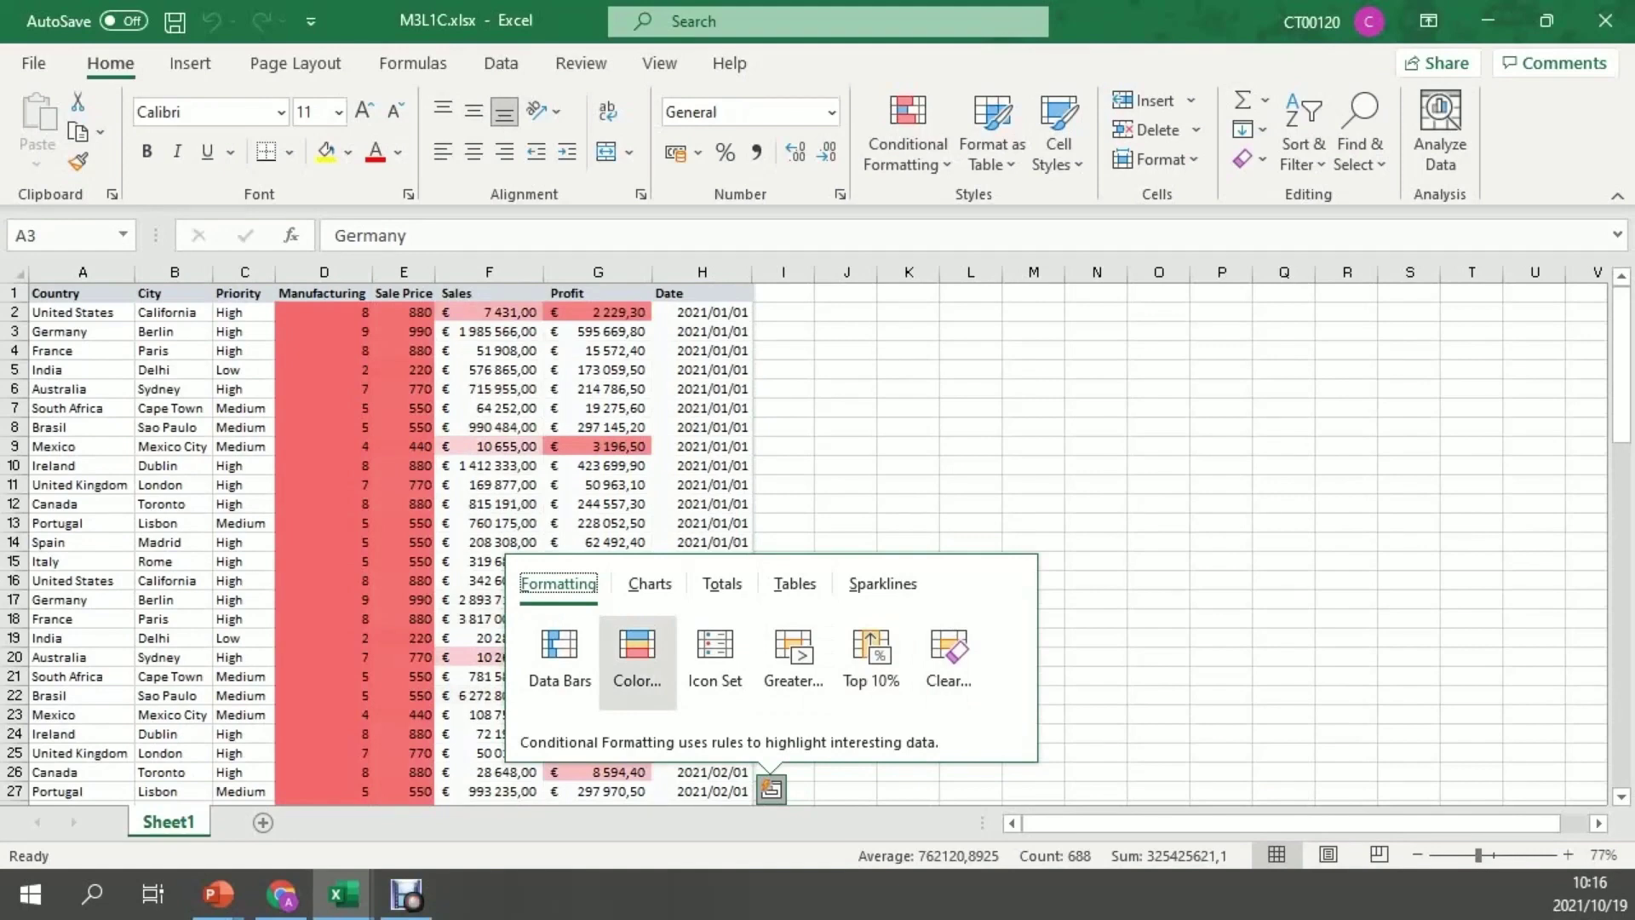
click(650, 583)
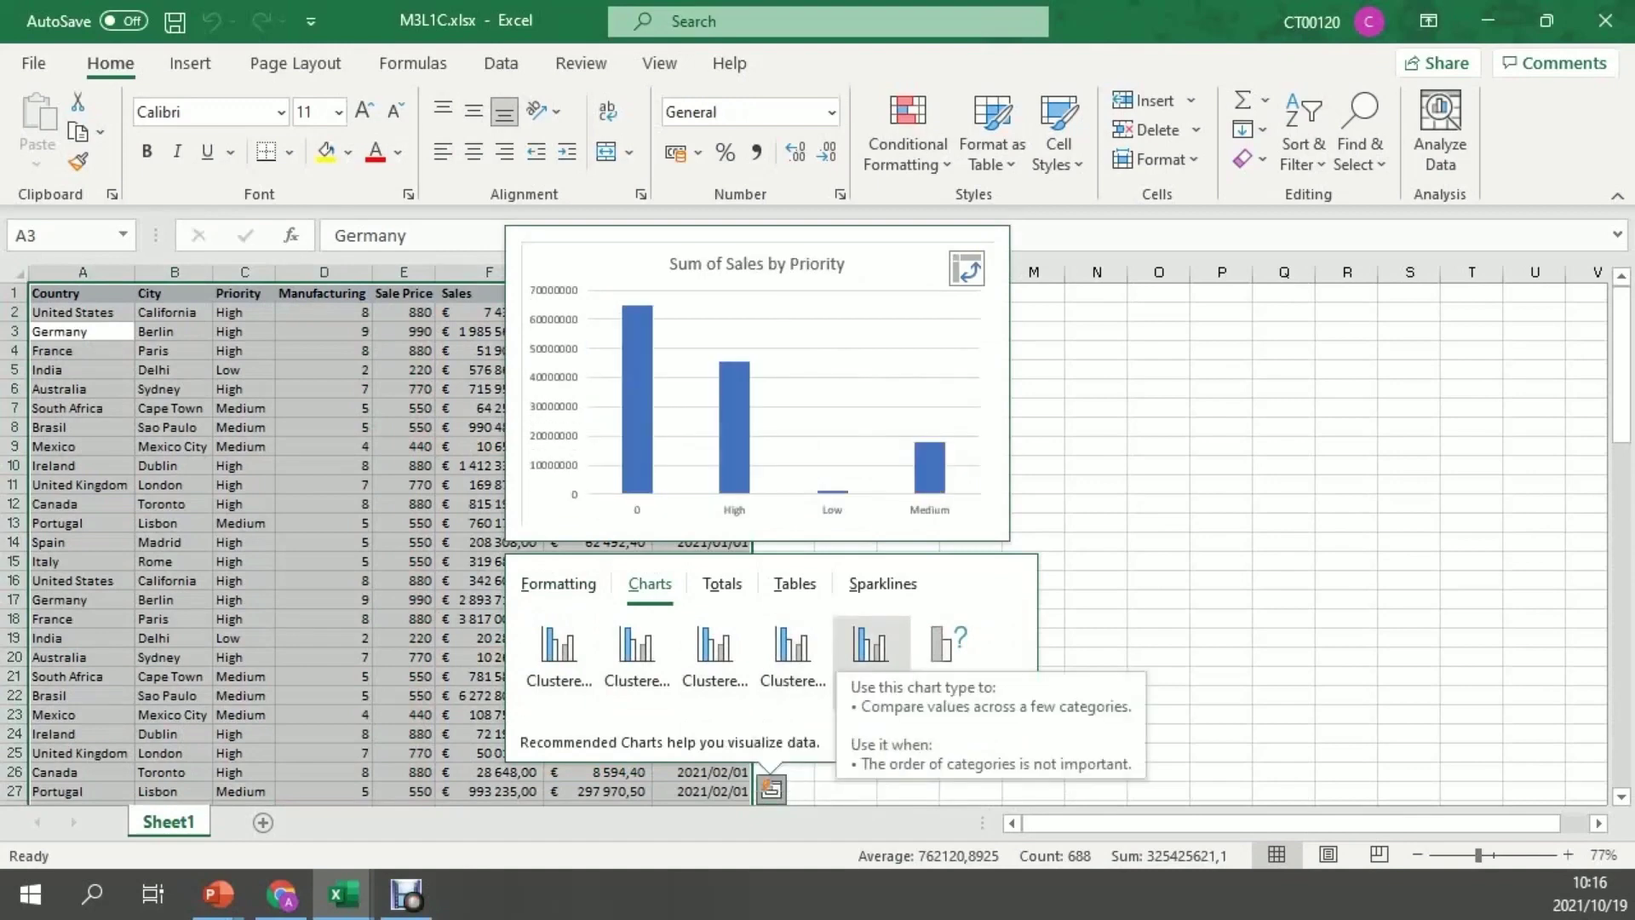
click(722, 583)
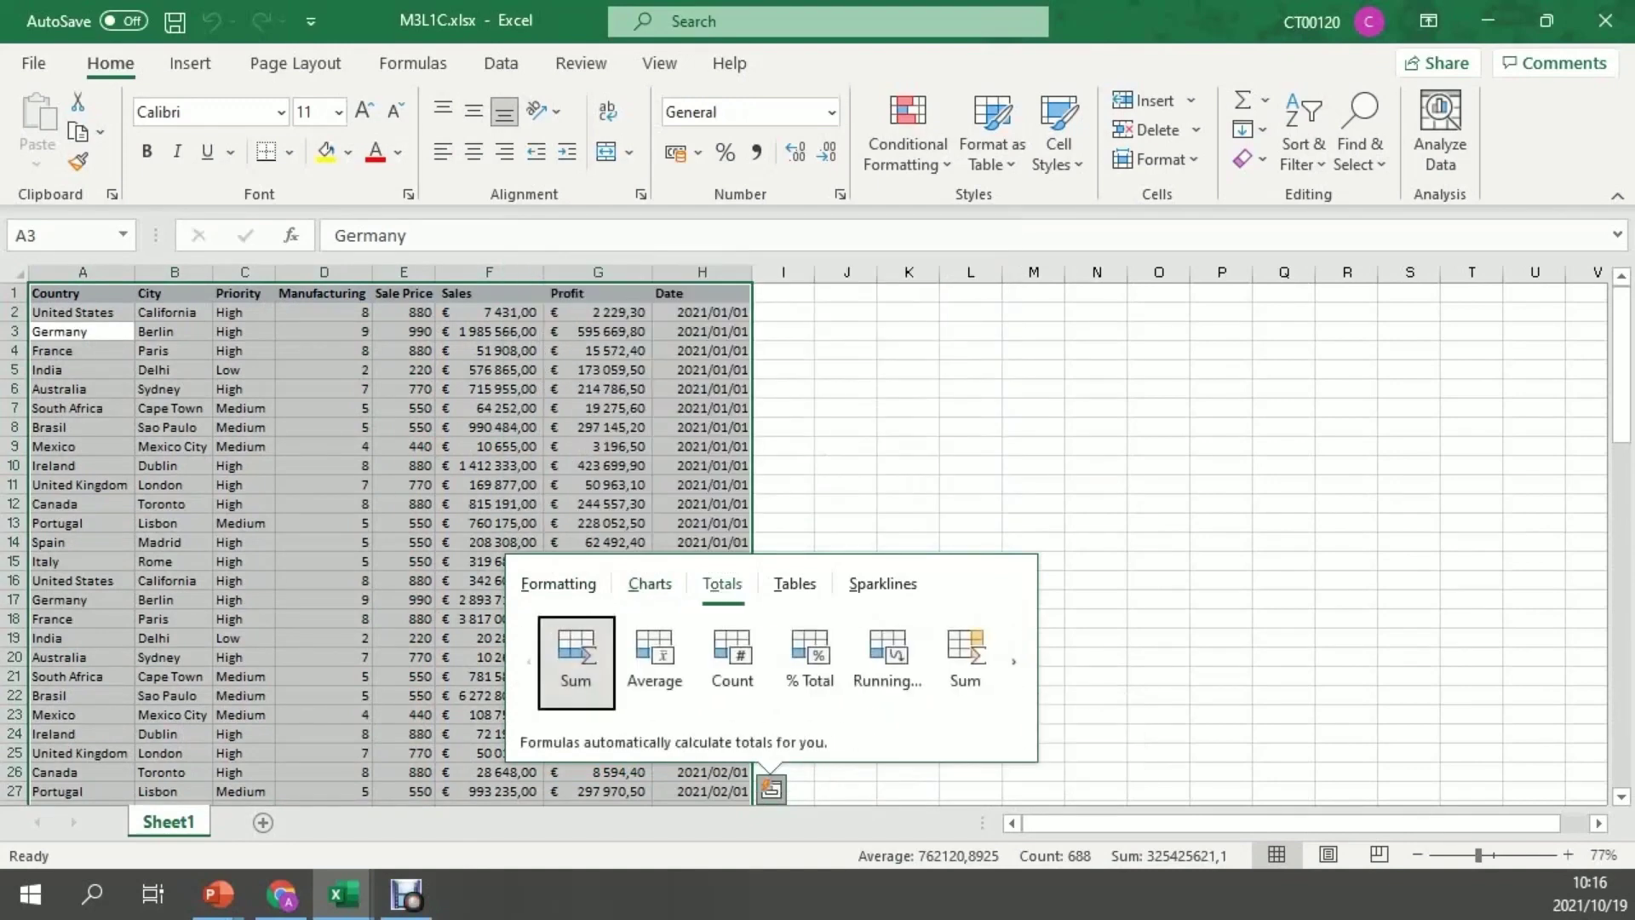
- Reopen Quick Analysis at the end of the sales data and review its Totals, Tables and Sparklines options
scroll(817, 545, down, 20)
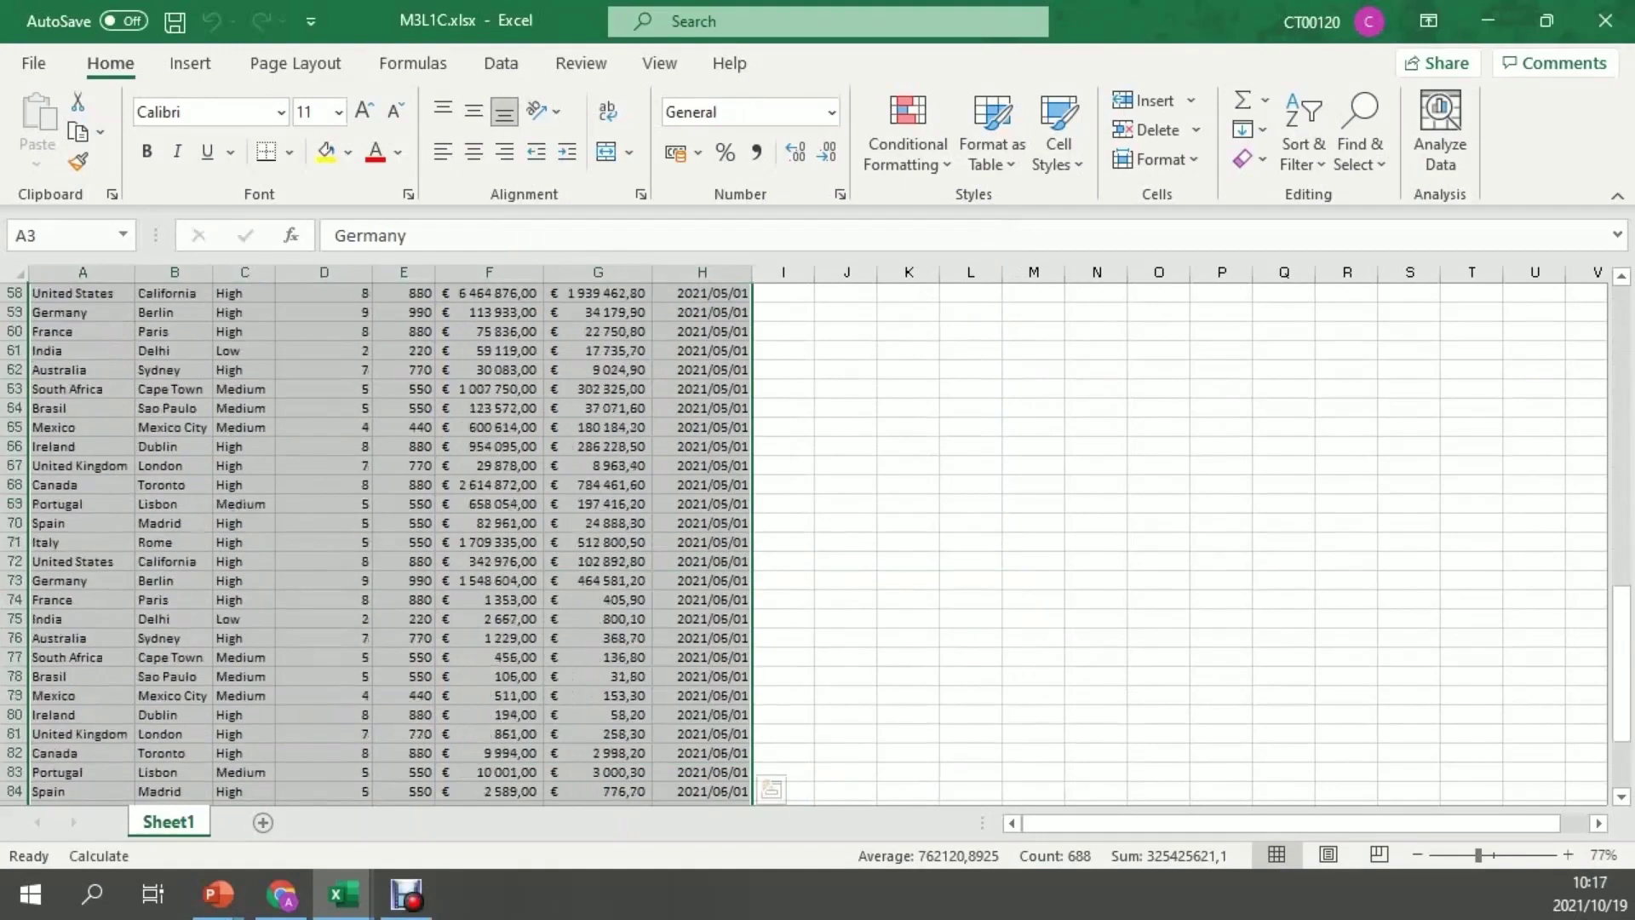
scroll(771, 545, up, 1)
click(770, 571)
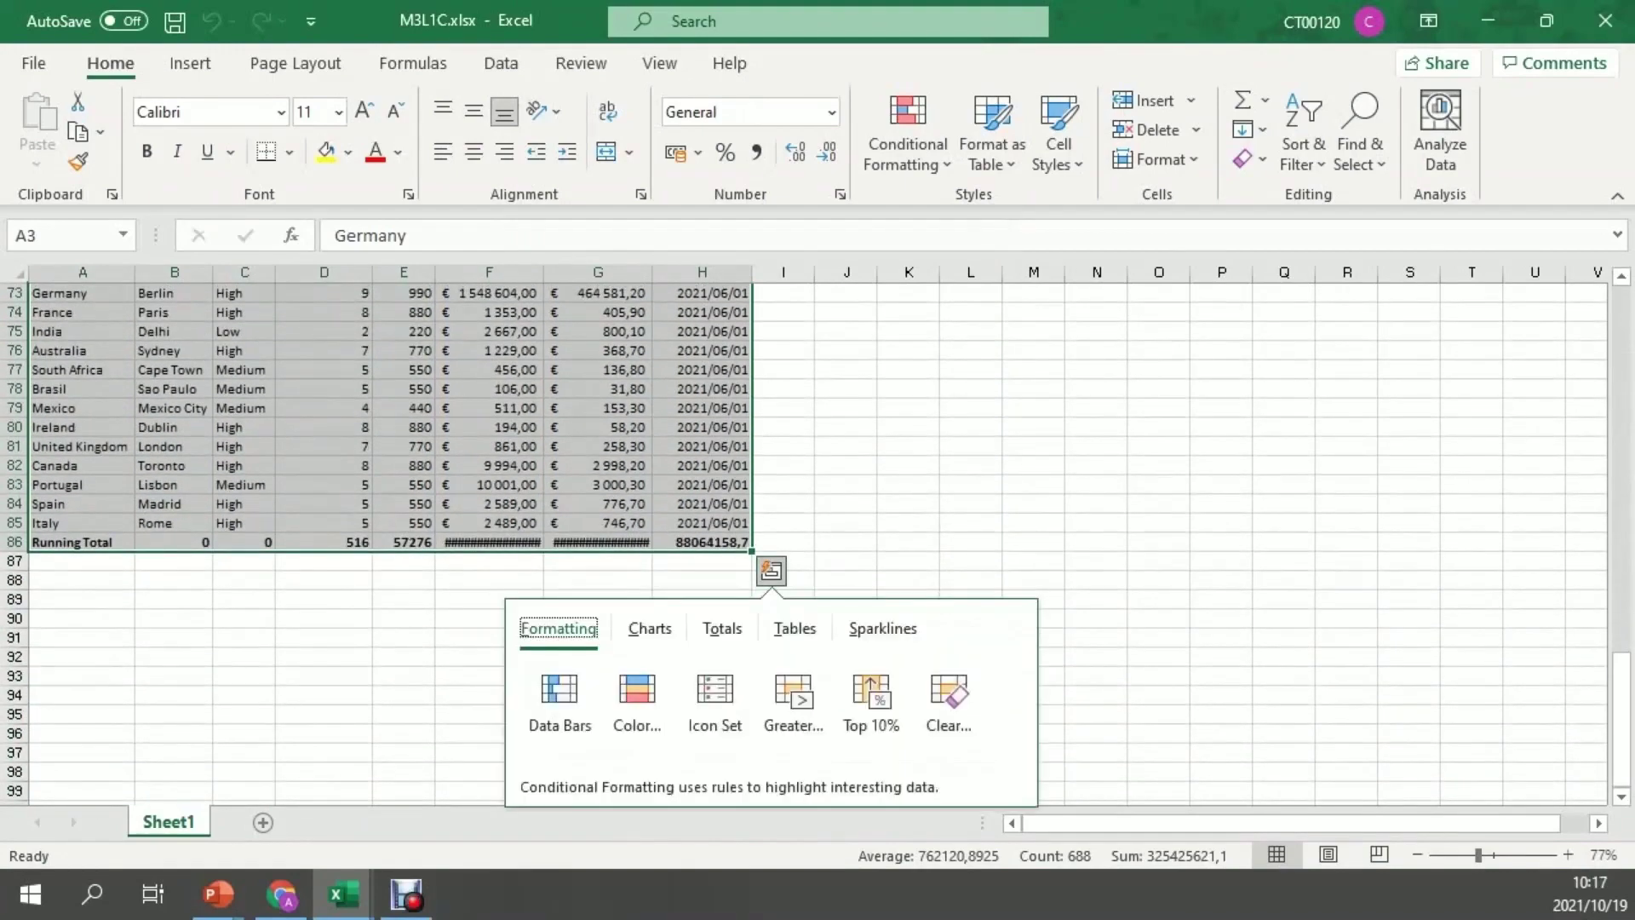
click(723, 628)
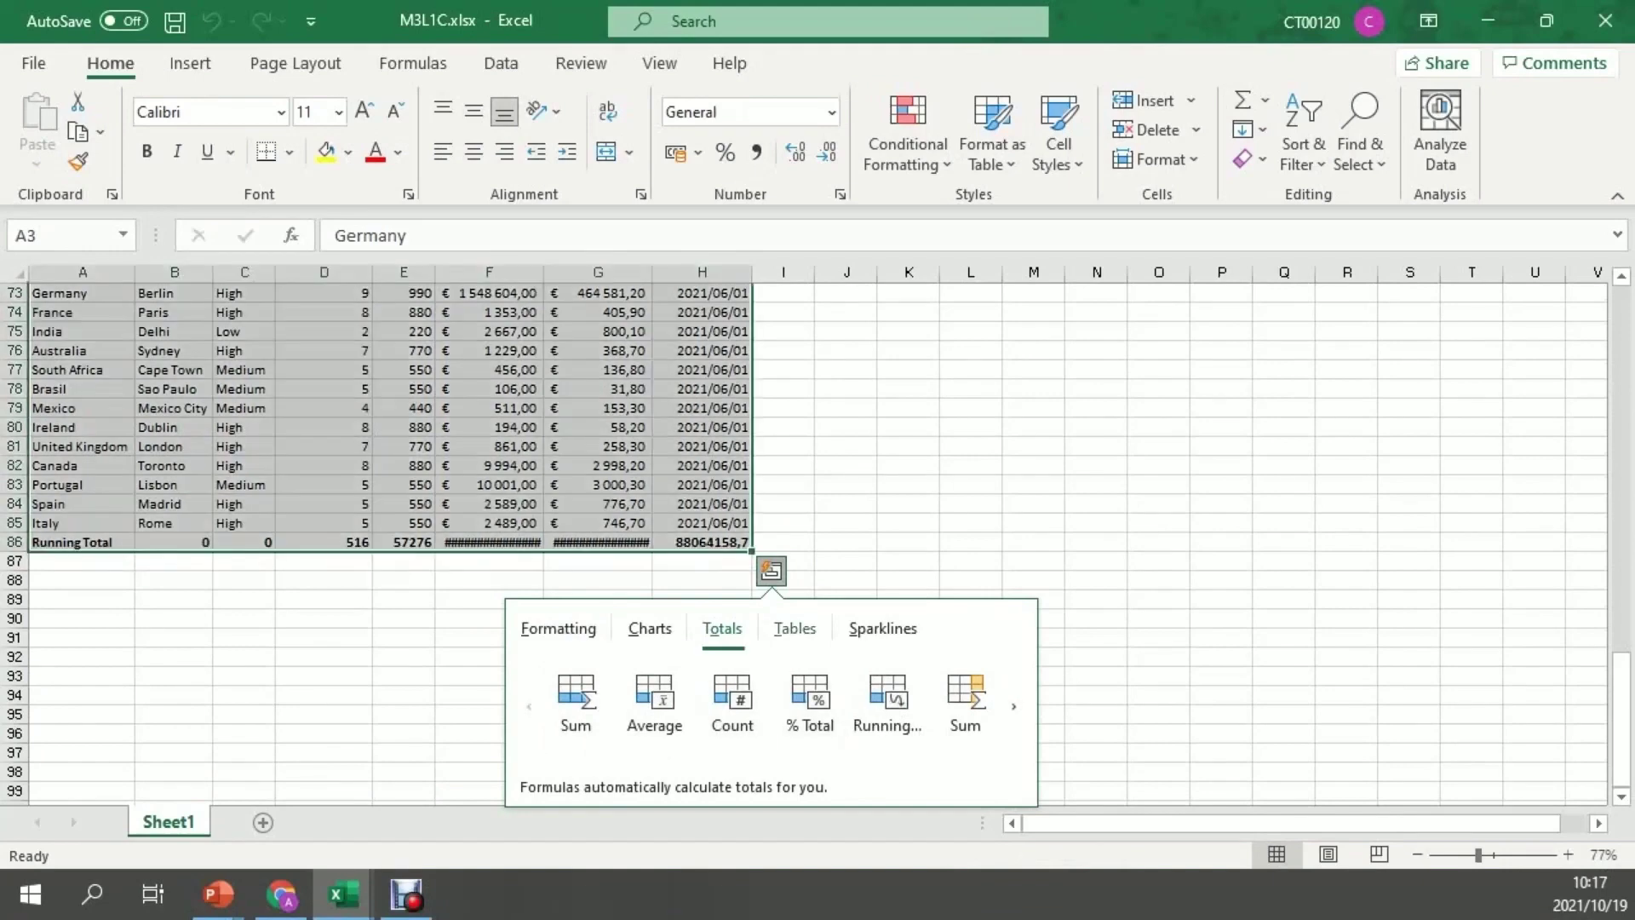
click(794, 628)
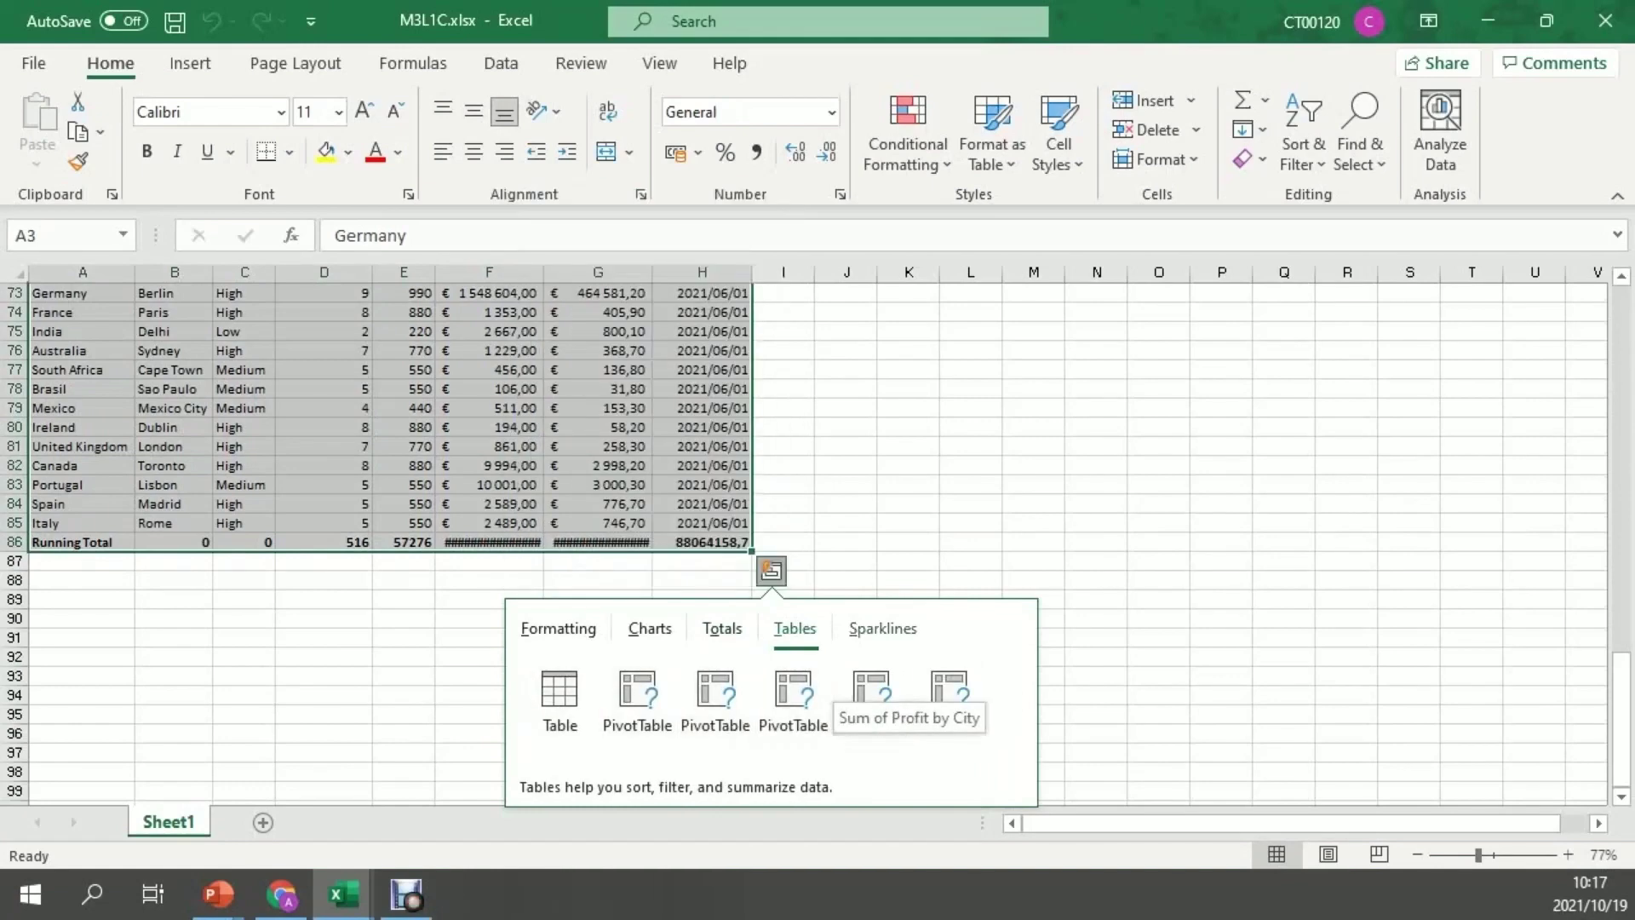
click(883, 628)
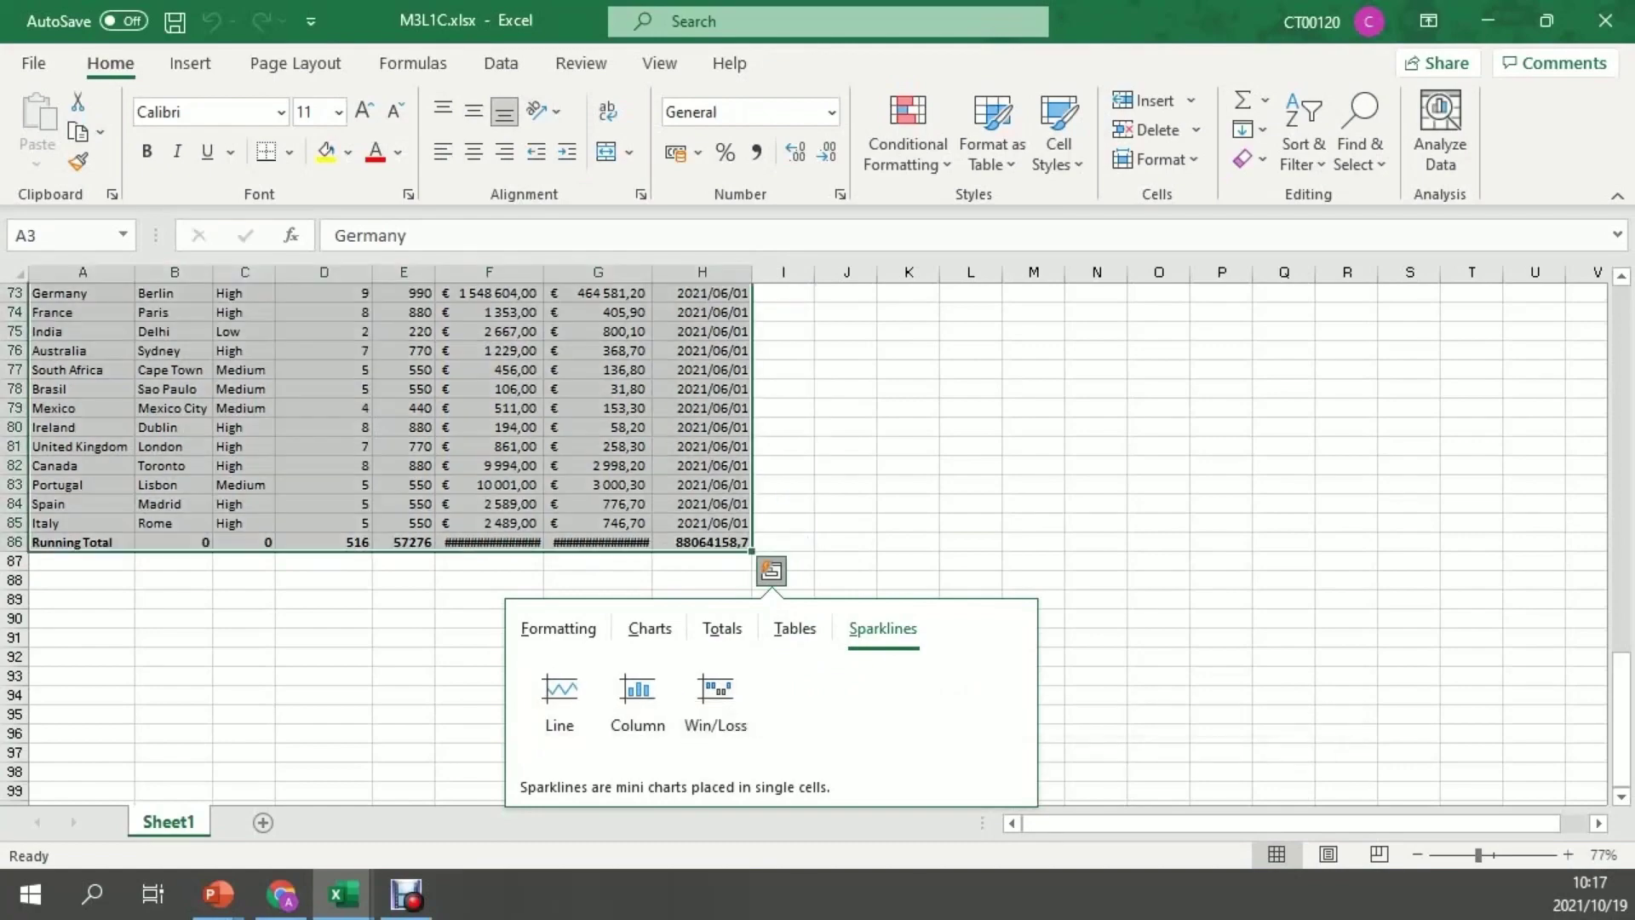
- Preview Line sparklines from Quick Analysis beside rows in the middle of the sales data
scroll(800, 545, up, 4)
scroll(381, 544, up, 8)
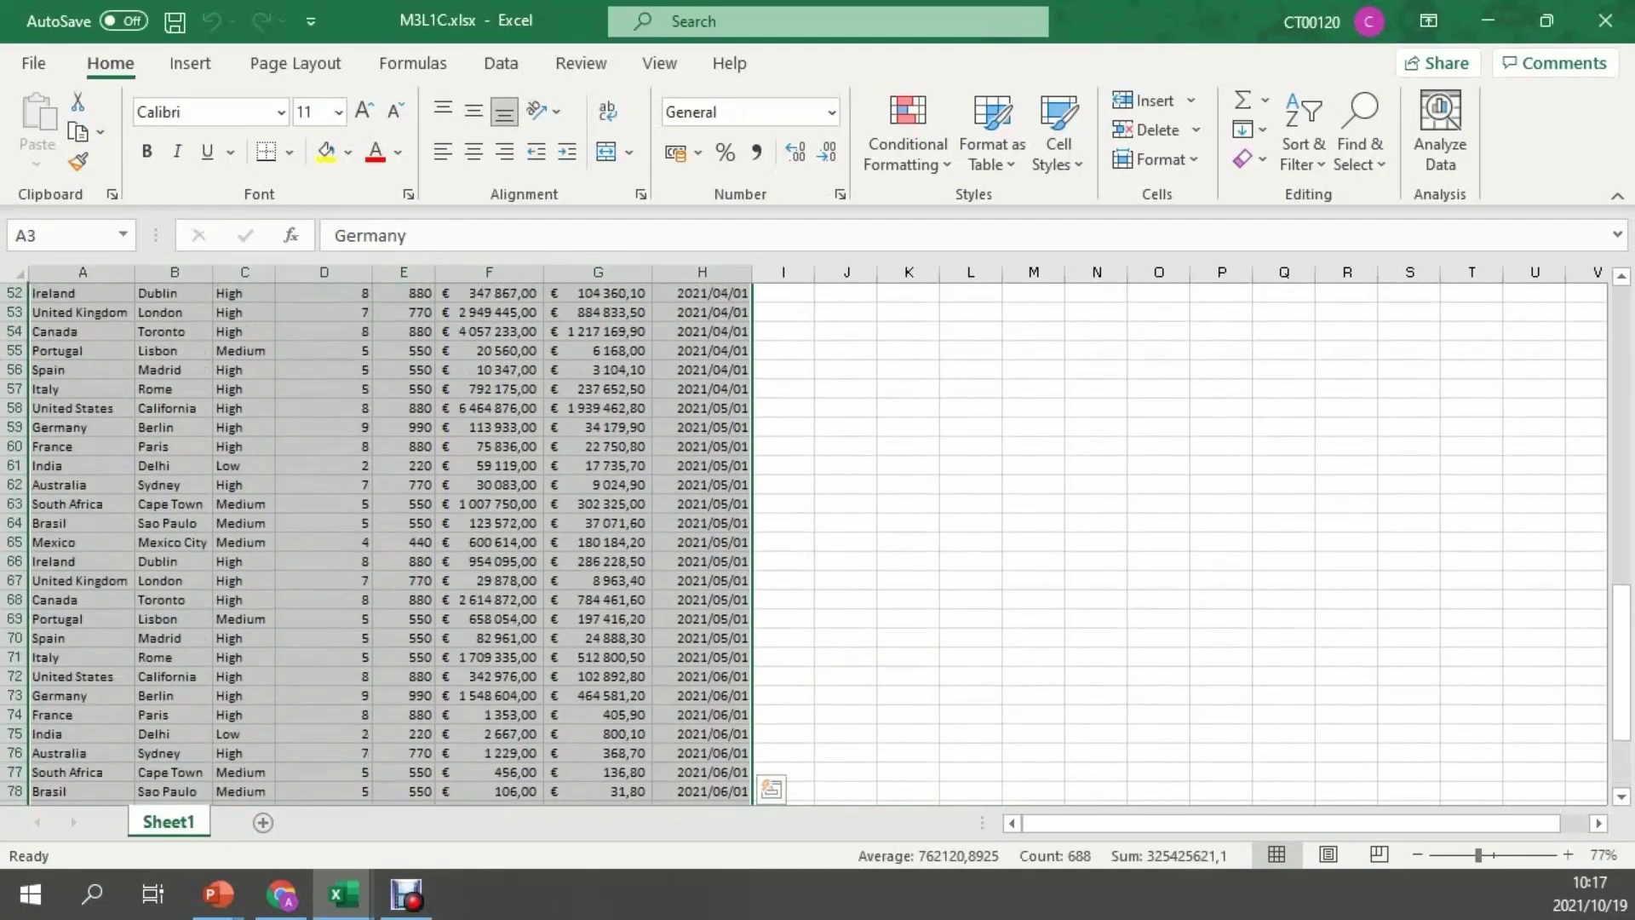
key(ctrl+q)
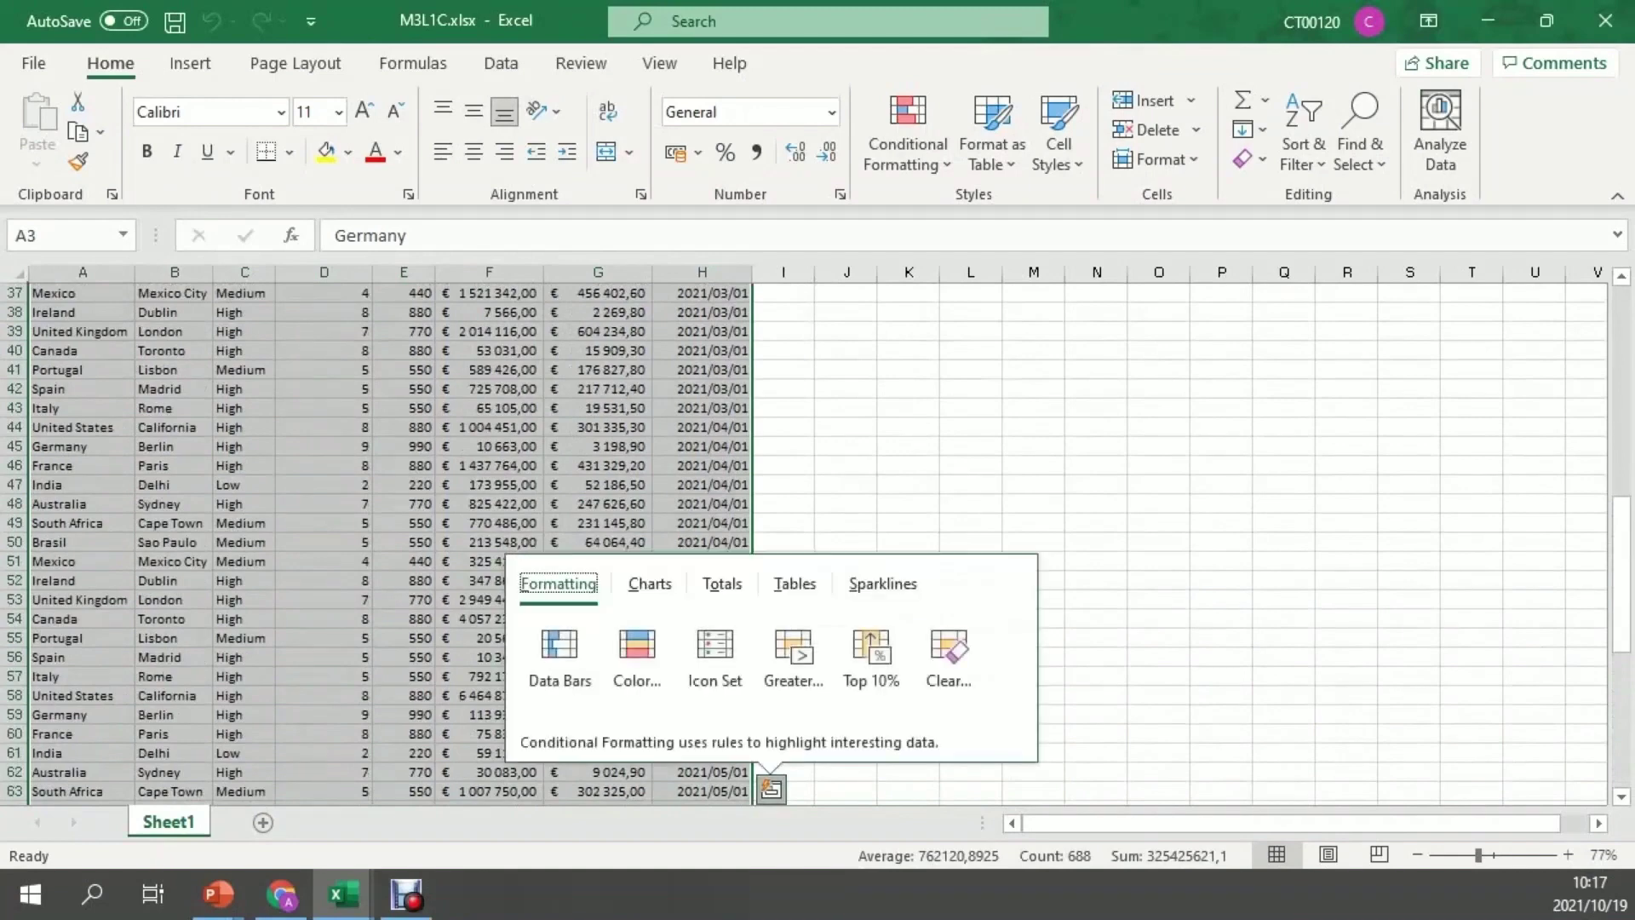
click(883, 584)
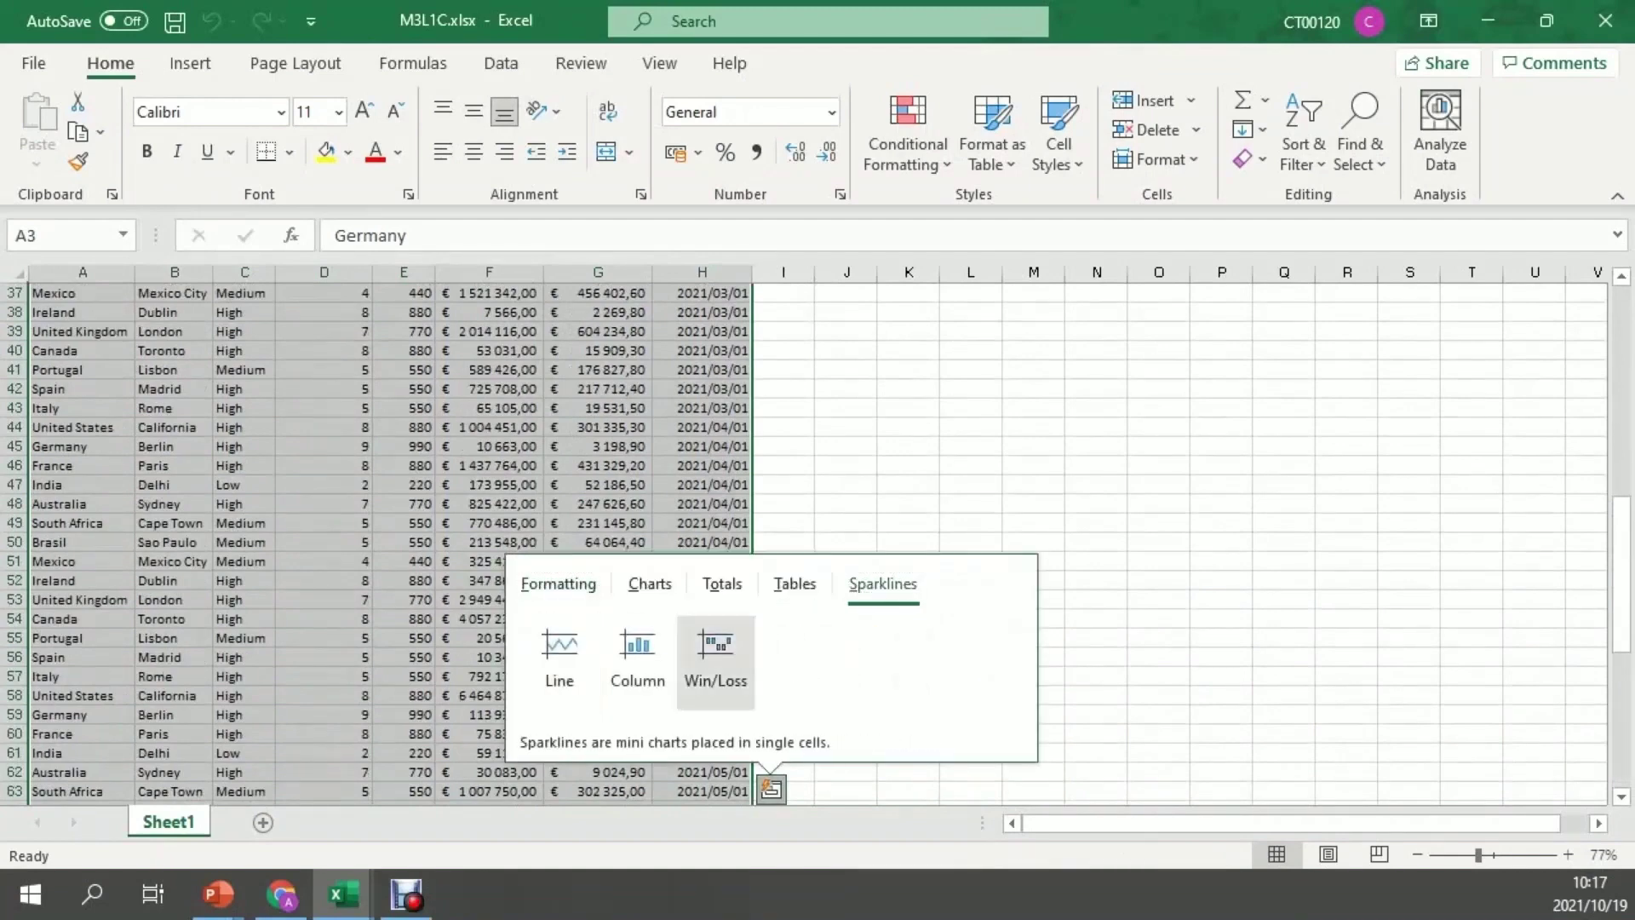
mouse_move(564, 656)
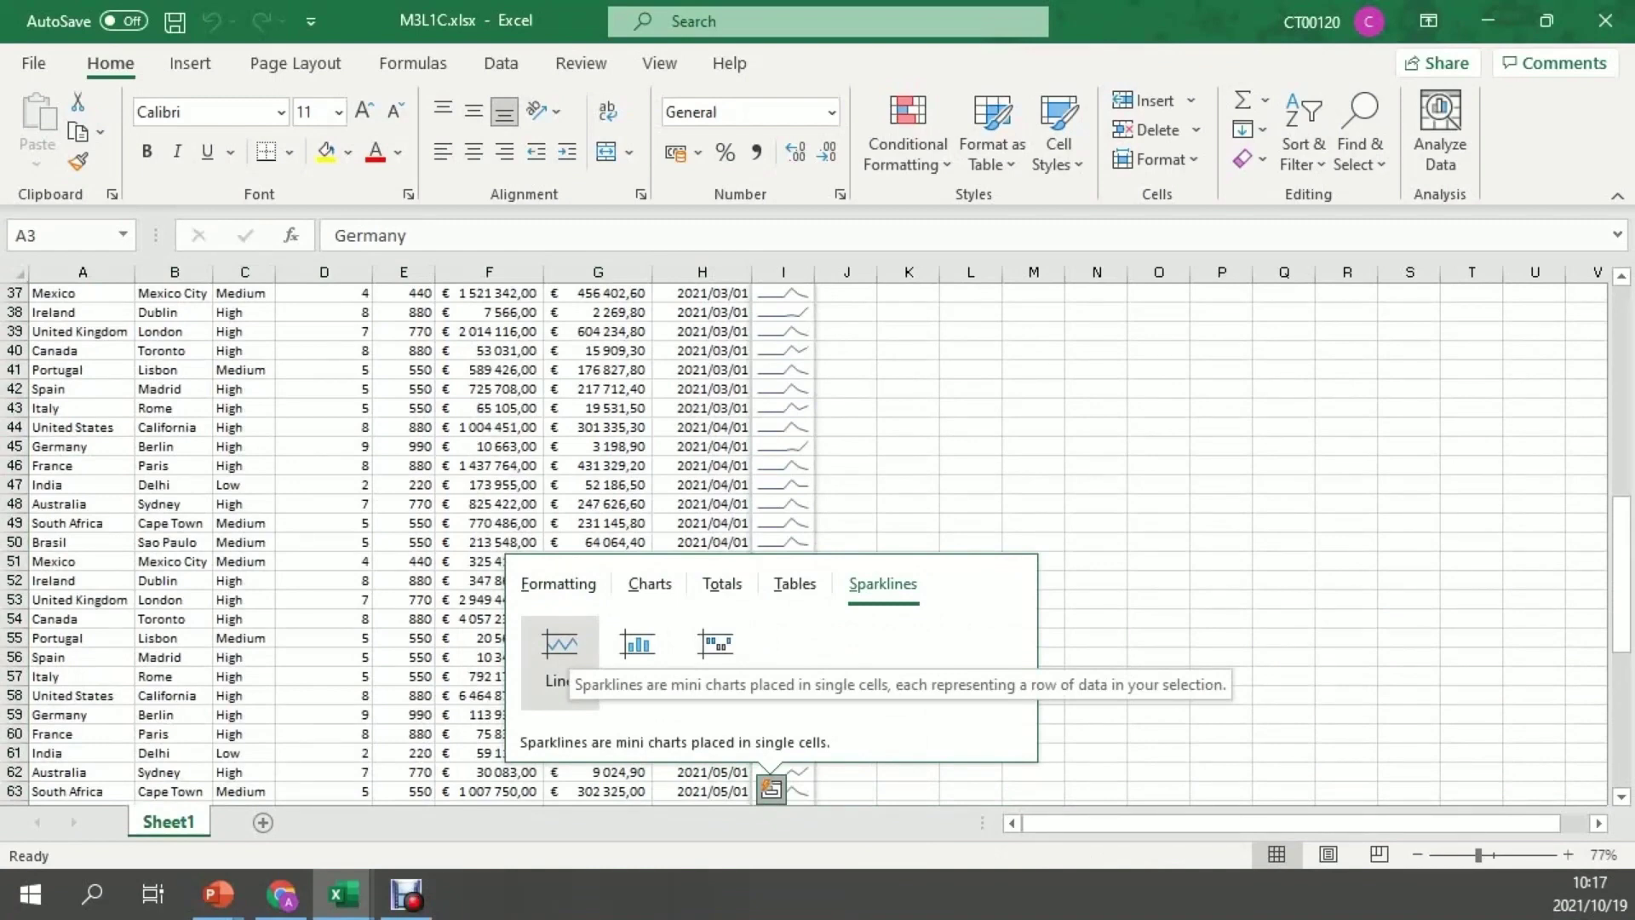
- Review the Quick Analysis chart options again, close it without applying anything, and deselect the data by selecting cell I45
click(559, 584)
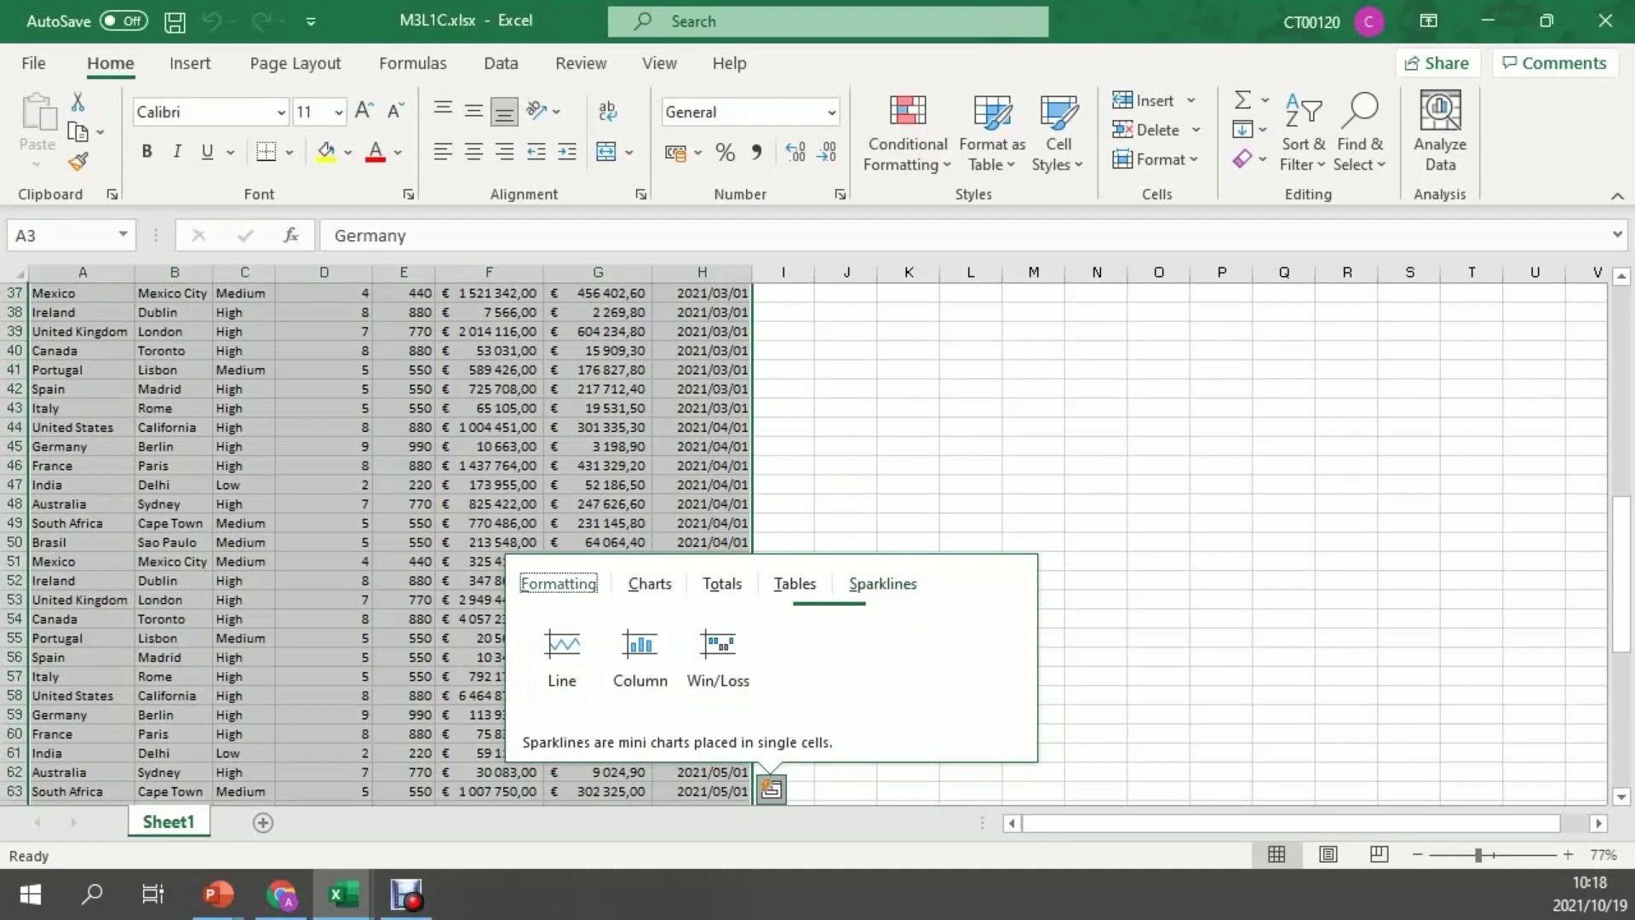
key(Right)
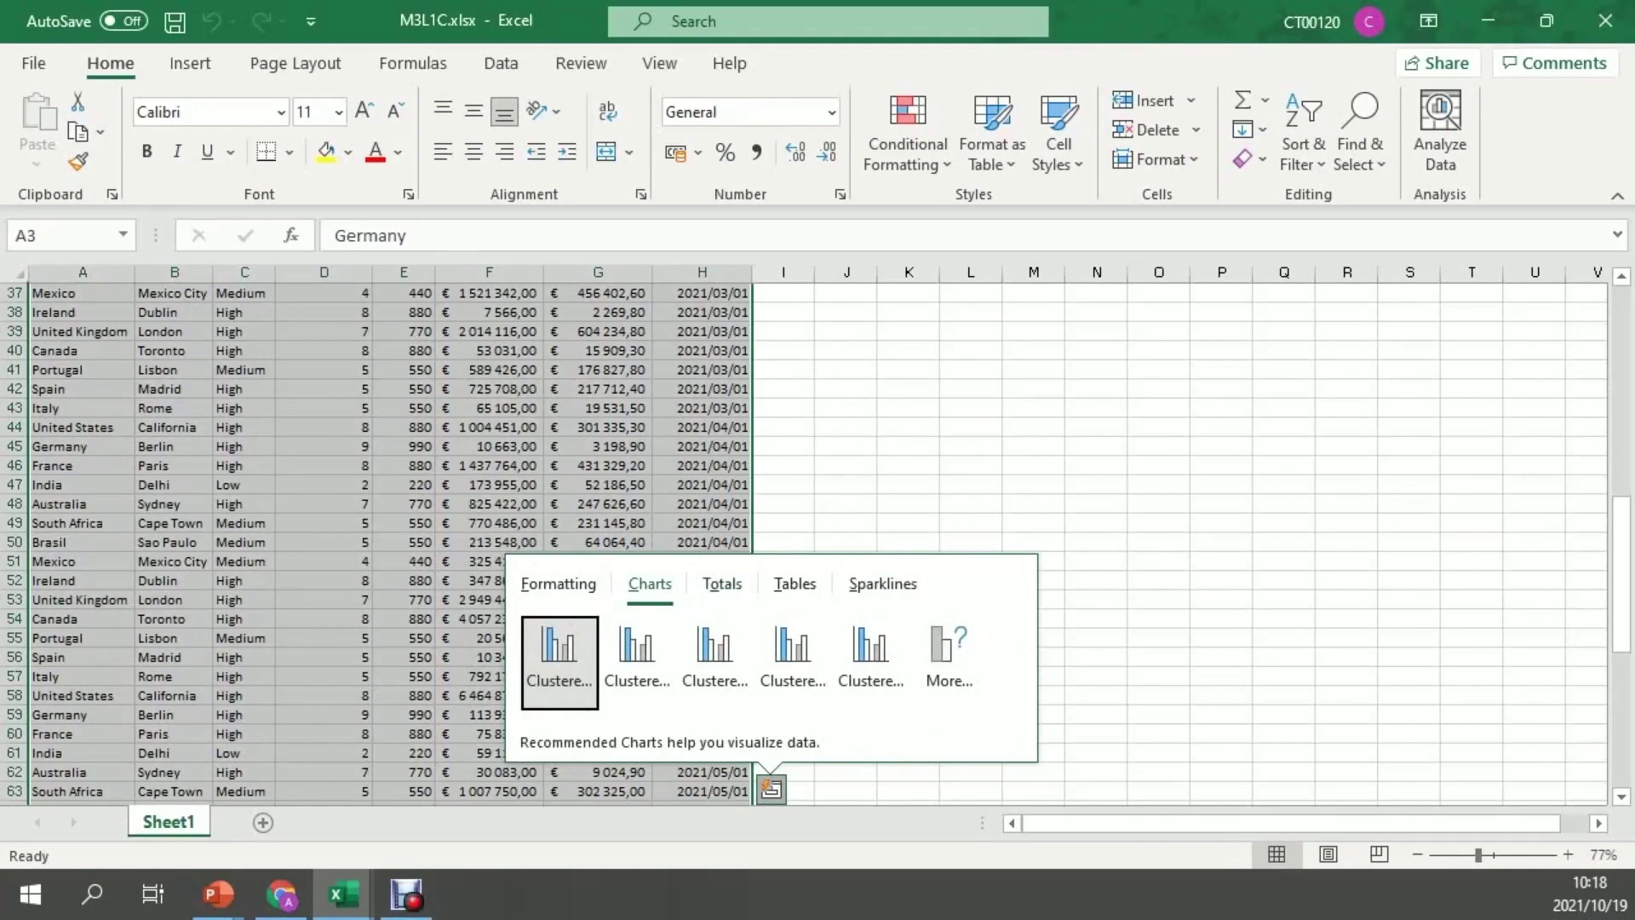
click(783, 446)
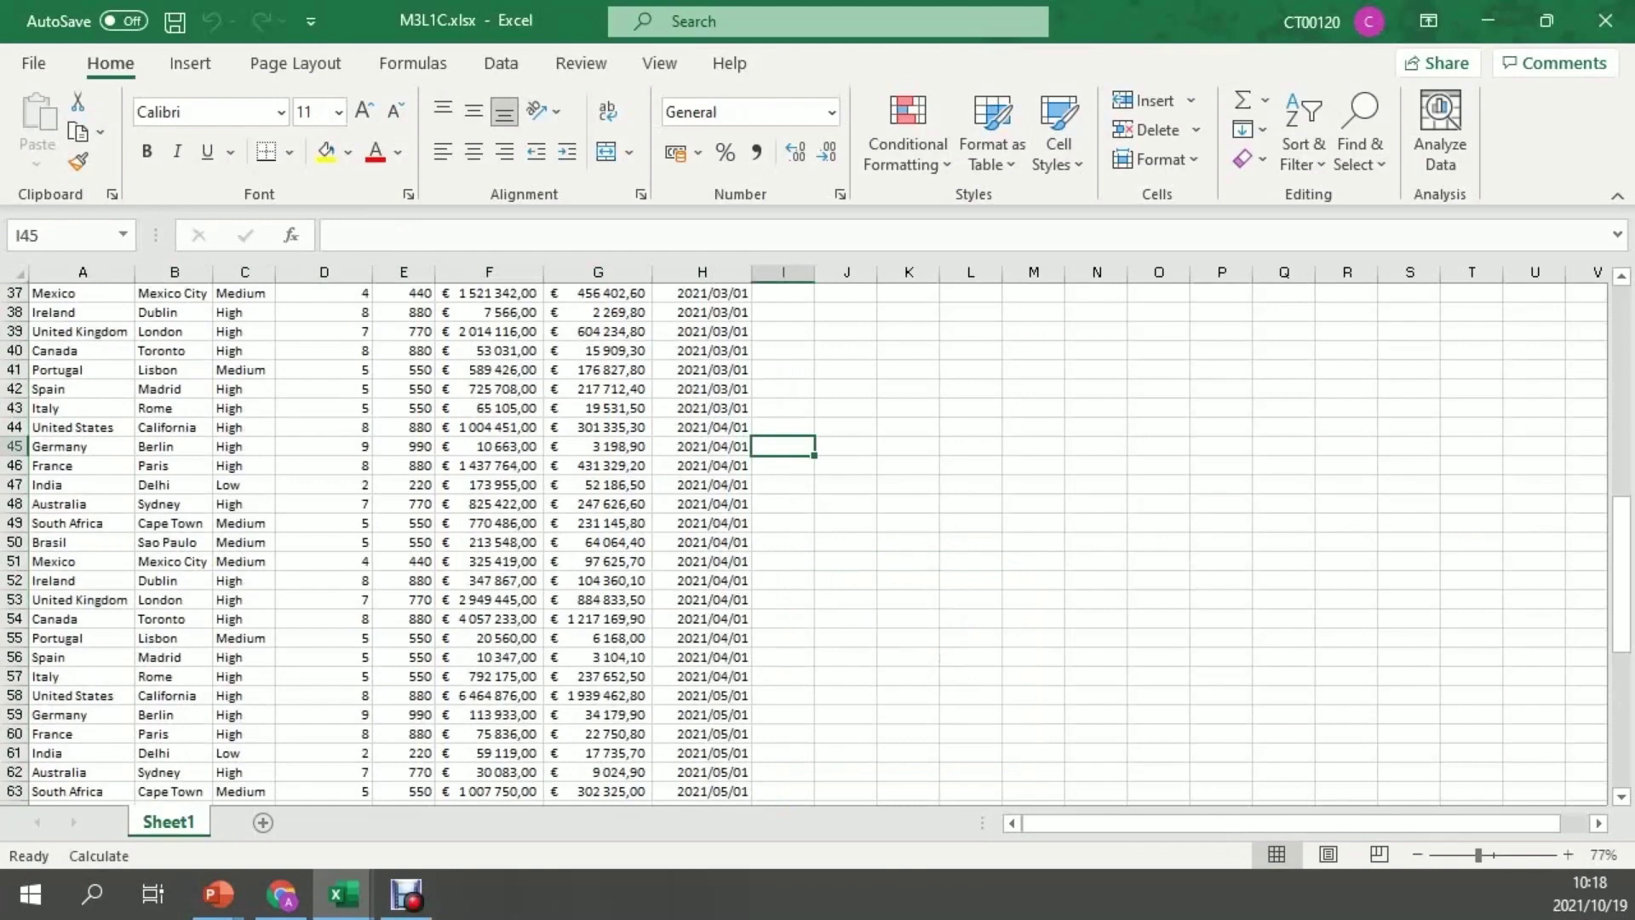
scroll(800, 545, up, 3)
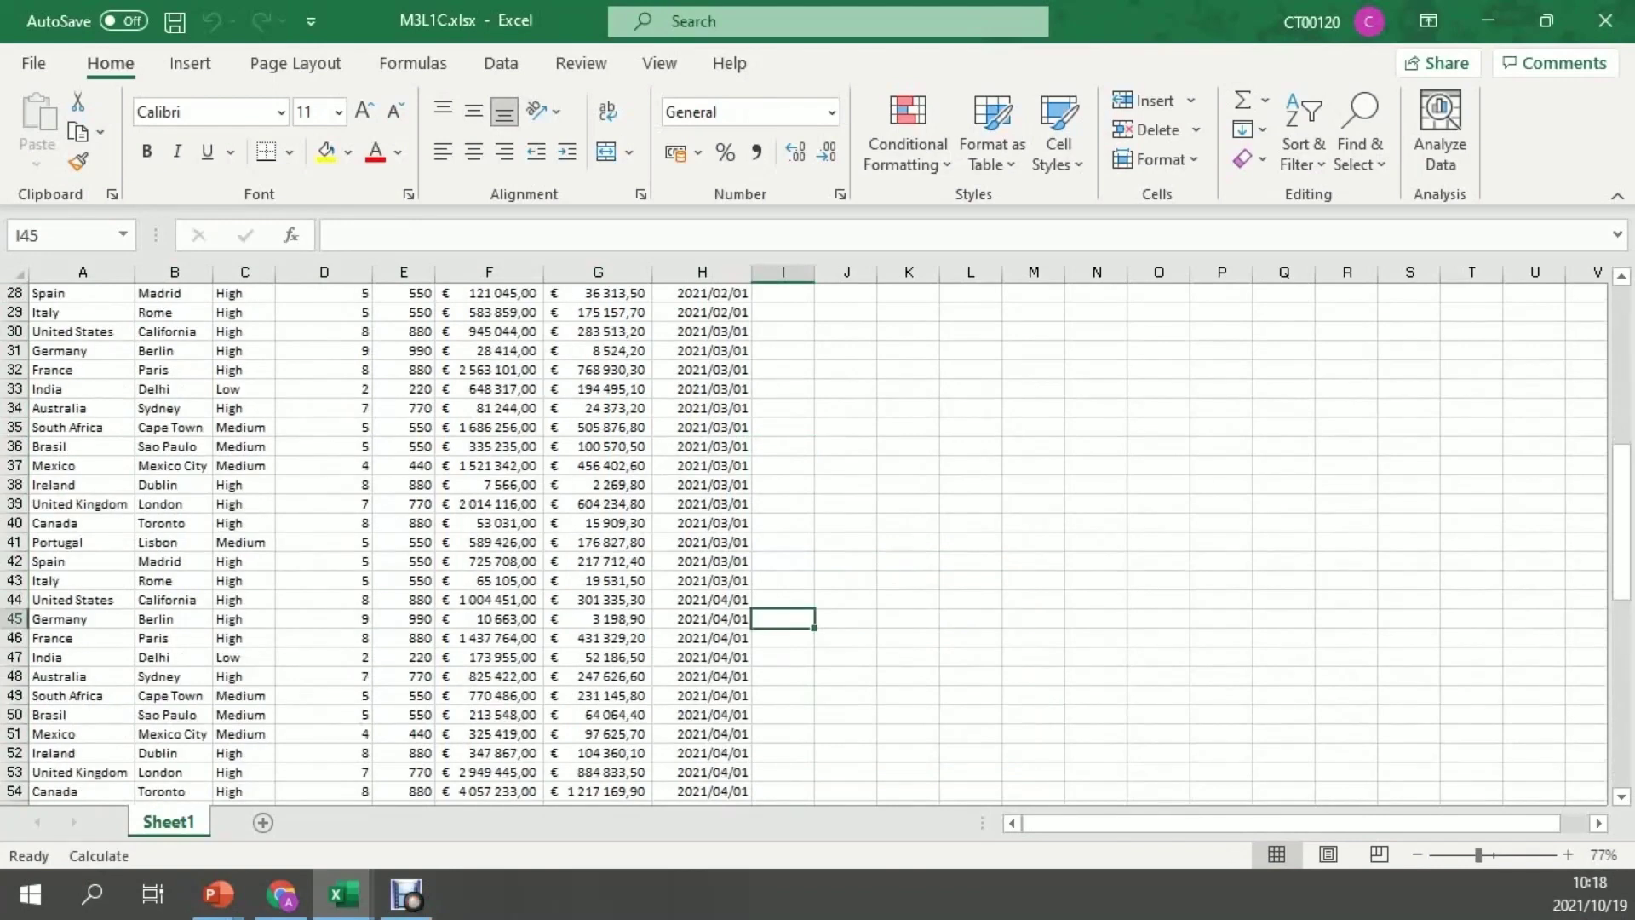
scroll(800, 545, up, 4)
scroll(800, 545, up, 5)
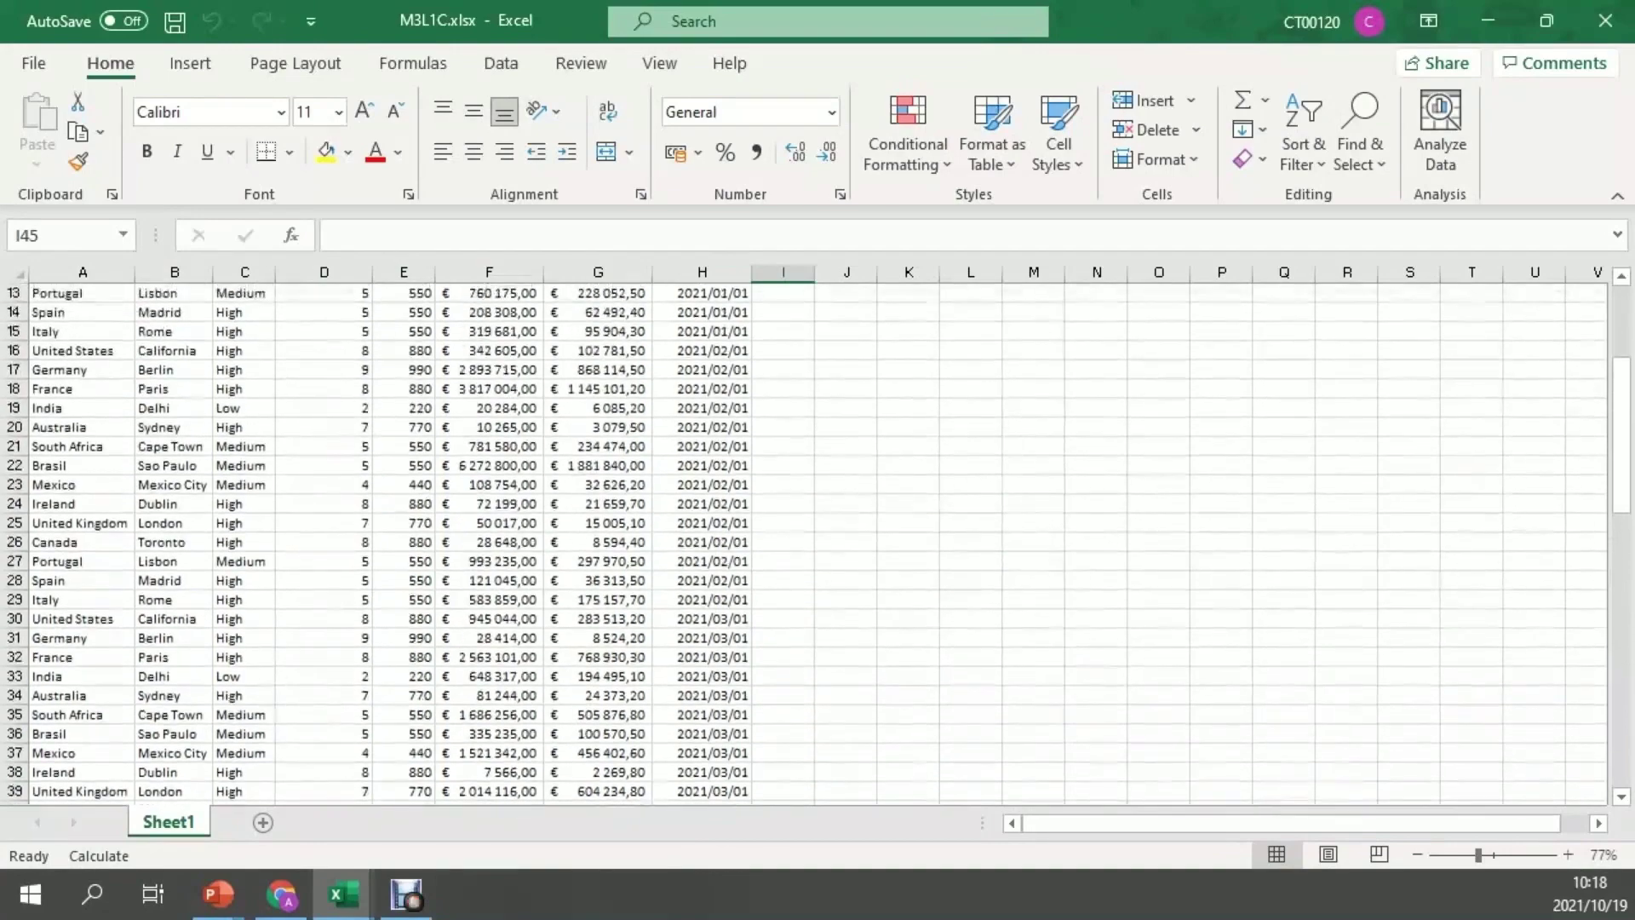